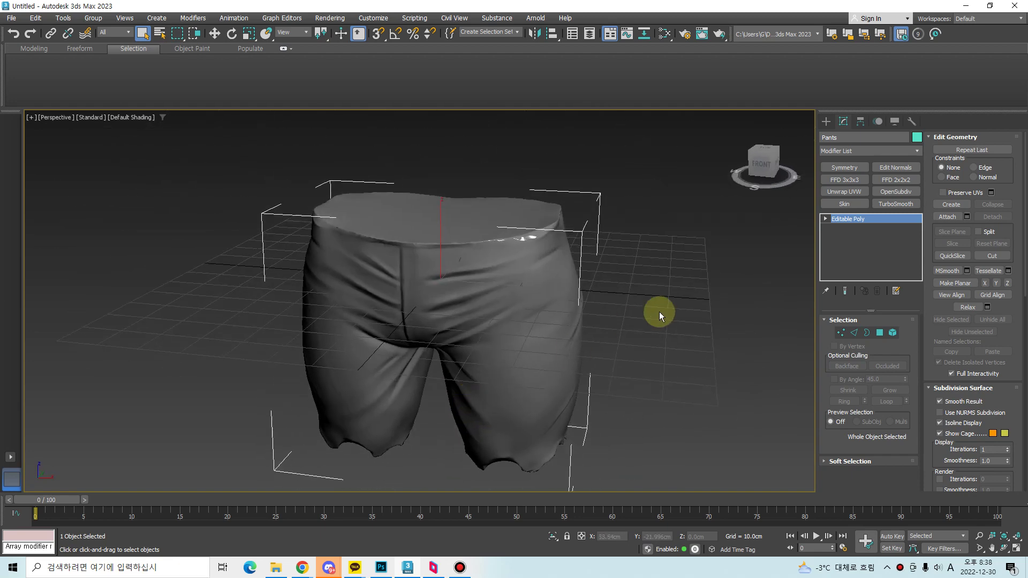
- Unhide all objects and isolate the low-poly pants mesh
right_click(660, 308)
left_click(697, 262)
left_click(612, 320)
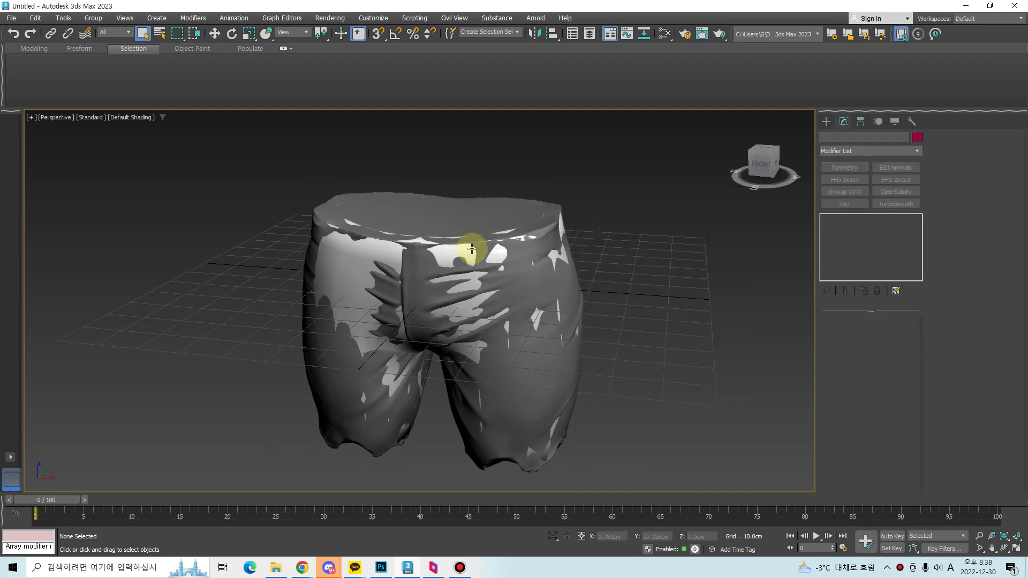
left_click(482, 262)
key("alt+q")
middle_click_drag(510, 284, 489, 288, "alt")
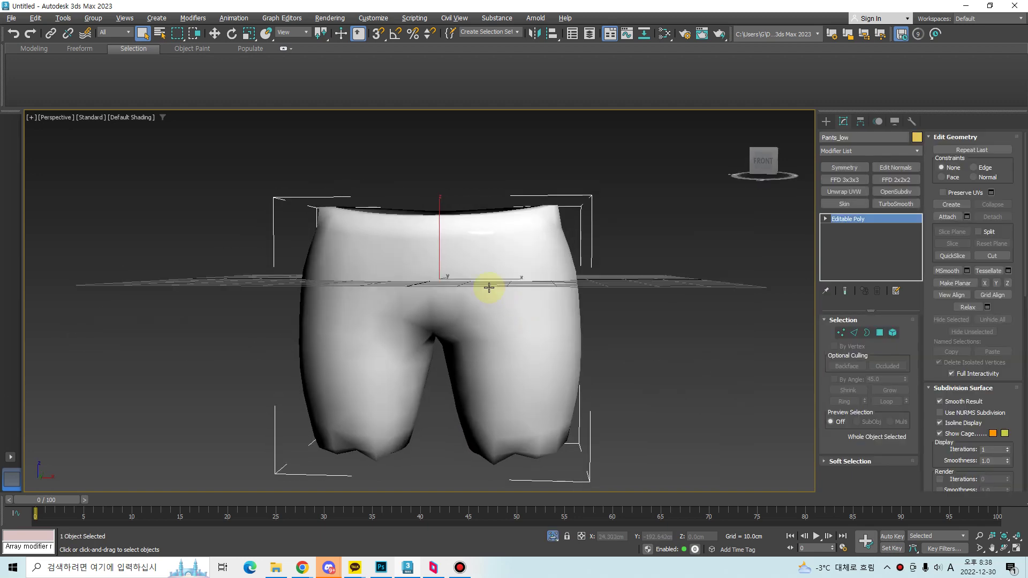
- Examine the low-poly pants' UV layout through an Unwrap UVW modifier and return the object to a plain Editable Poly
left_click(861, 192)
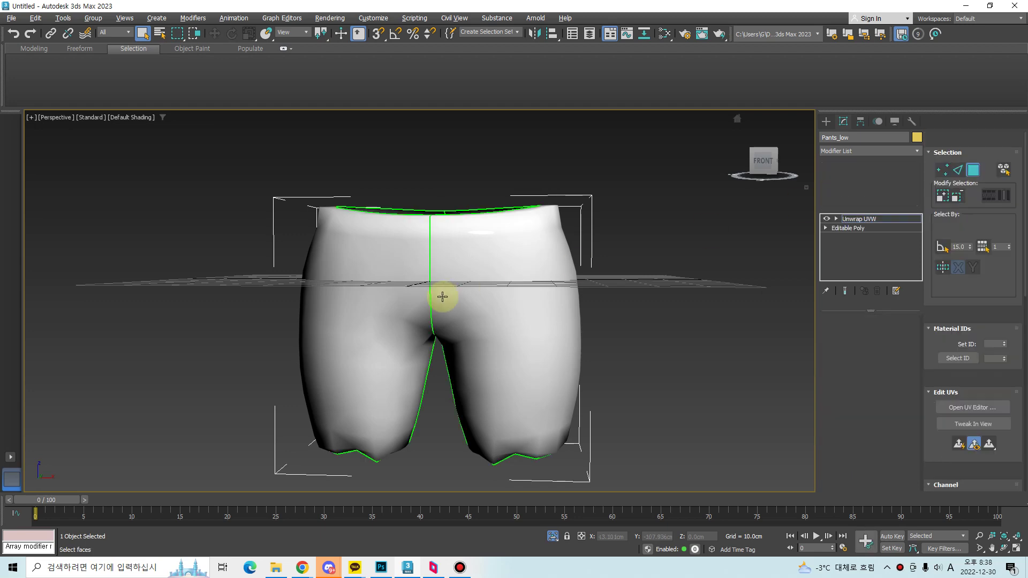
key("3")
left_click(972, 202)
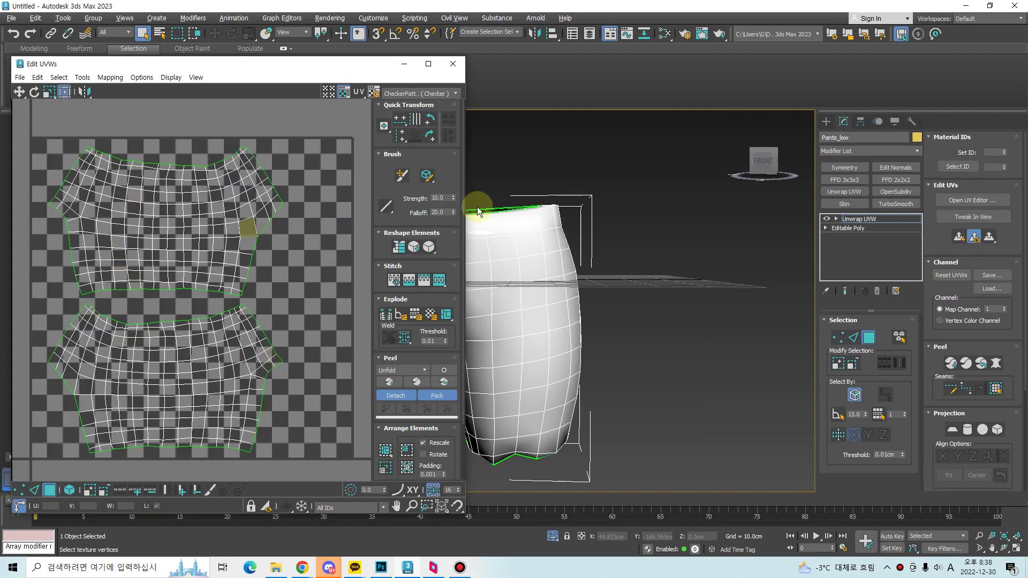
right_click(552, 254)
left_click(656, 406)
scroll(455, 360, "down", 5)
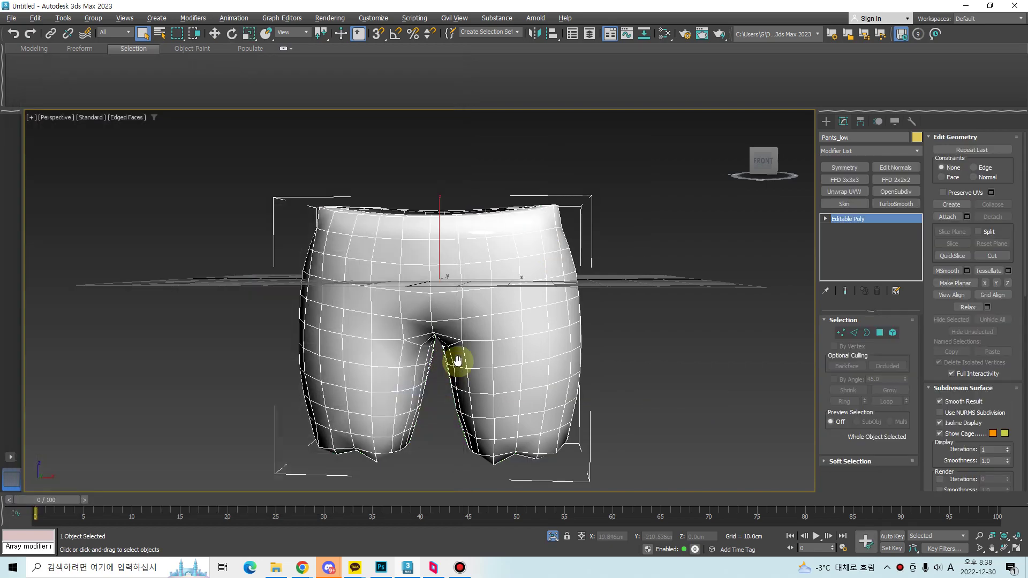
- Check the low-poly pants for polygons with more than four sides, using selection by number of sides
middle_click_drag(489, 352, 454, 319, "alt")
key("4")
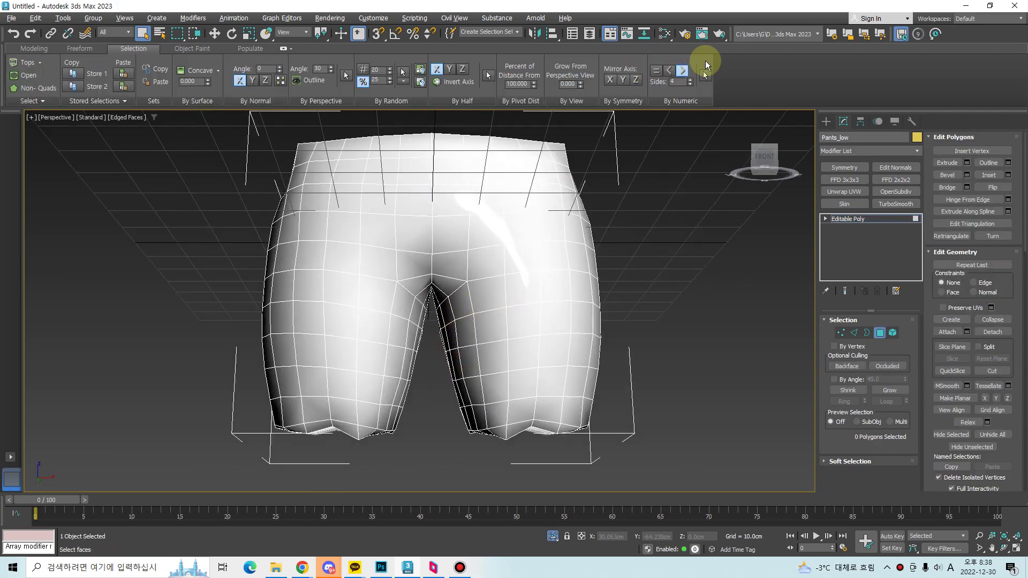
mouse_move(516, 310)
middle_mouse_down("alt")
mouse_move(395, 390)
mouse_move(332, 321)
mouse_move(470, 259)
mouse_move(498, 356)
mouse_move(487, 333)
mouse_move(530, 316)
middle_mouse_up("alt")
key("4")
middle_click_drag(713, 367, 523, 367, "alt")
left_click(526, 471)
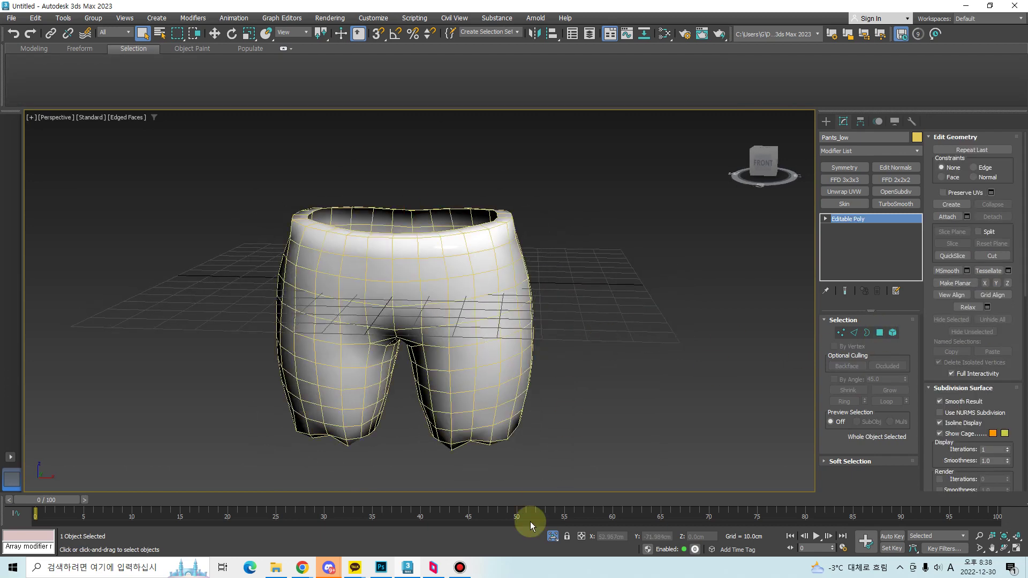
- Exit isolation, hide the low-poly pants and select the high-poly pants
left_click(553, 536)
left_click(480, 333)
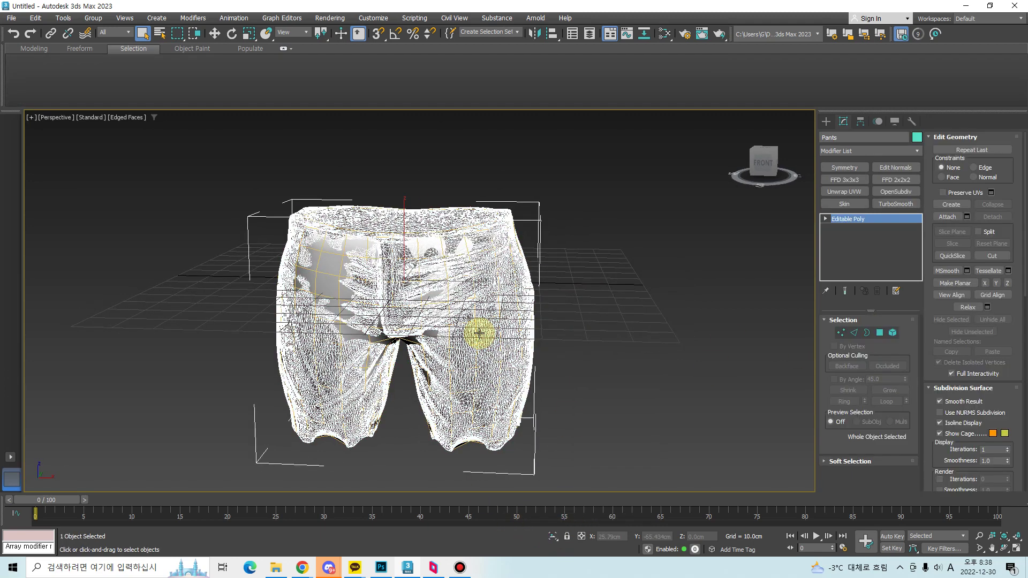
left_click(339, 288)
right_click(339, 287)
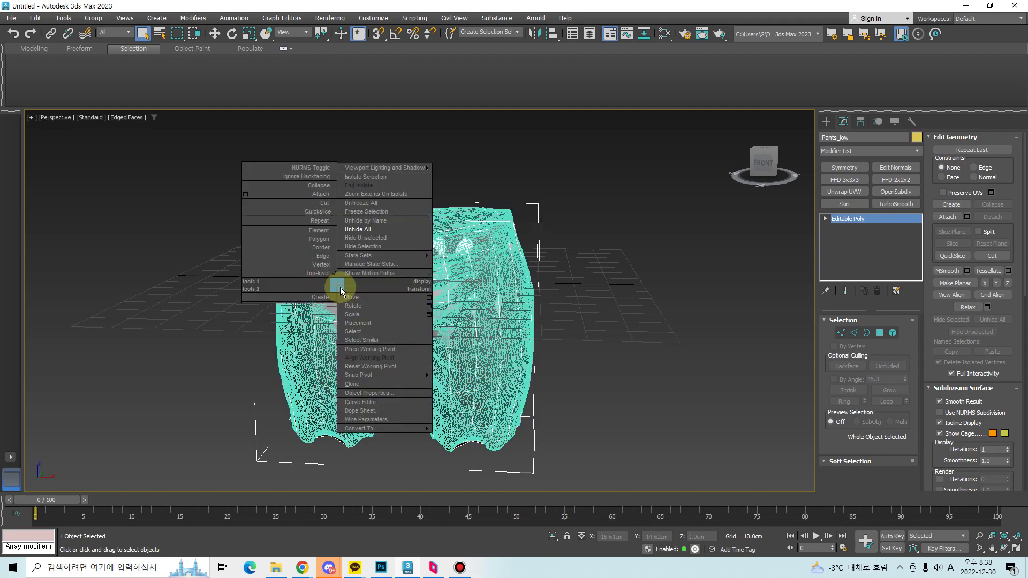
left_click(354, 245)
middle_click_drag(356, 245, 465, 310, "alt")
left_click(459, 360)
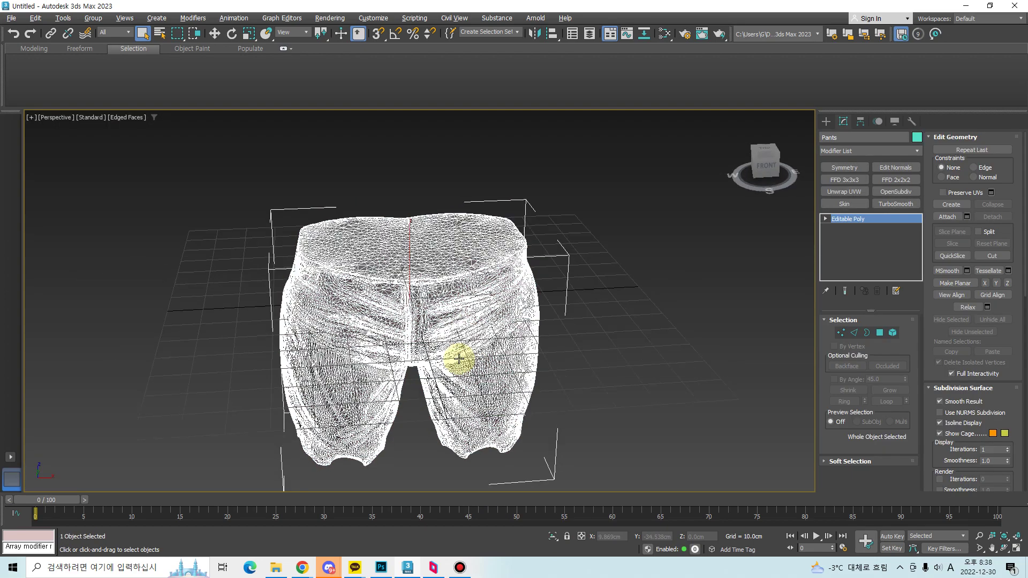
- Create a cylinder about 17.8 cm in radius and 18.6 cm high, and raise it into the pants' waist opening
mouse_move(458, 361)
middle_mouse_down("alt")
mouse_move(459, 344)
mouse_move(432, 383)
mouse_move(445, 350)
middle_mouse_up("alt")
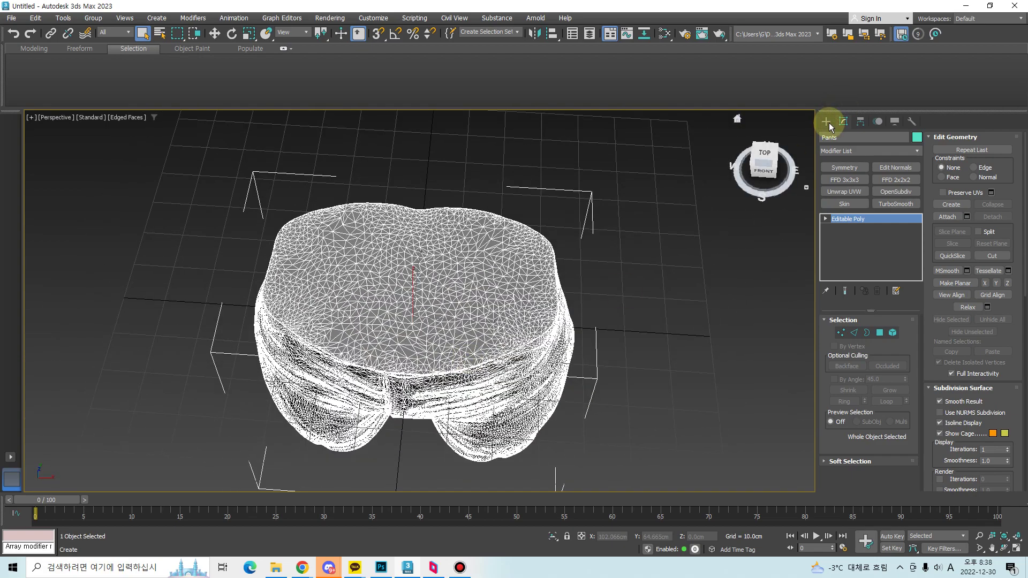
left_click(827, 123)
left_click(845, 219)
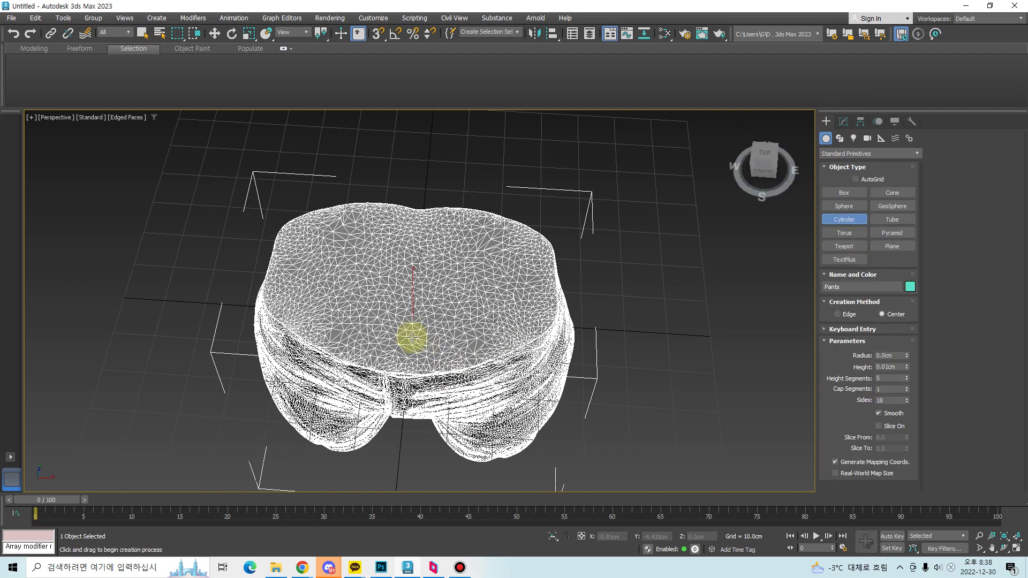
left_click_drag(409, 338, 467, 373)
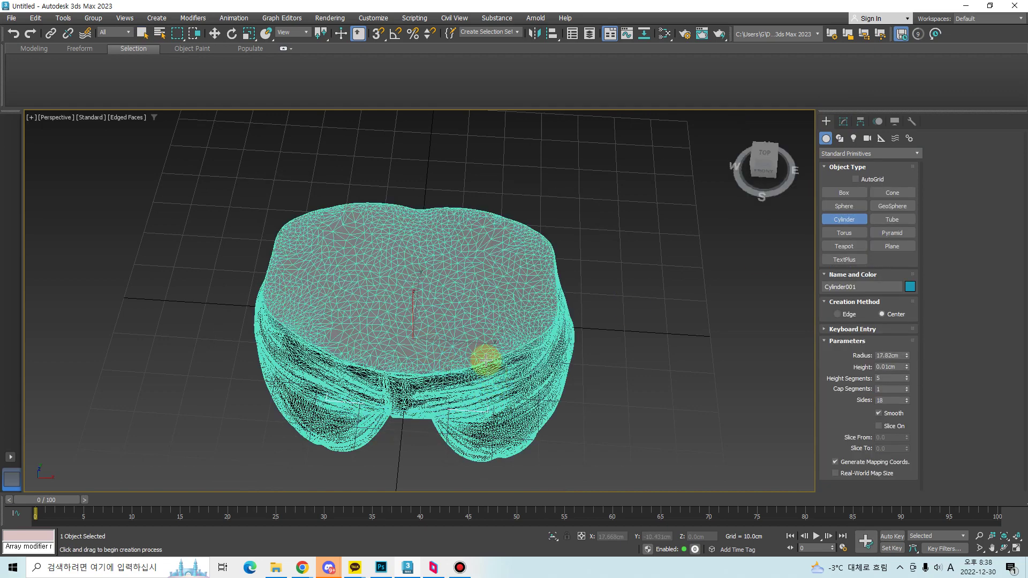
middle_click_drag(440, 327, 332, 267, "alt")
key("w")
left_click_drag(441, 337, 455, 267)
middle_click_drag(455, 294, 449, 215, "alt")
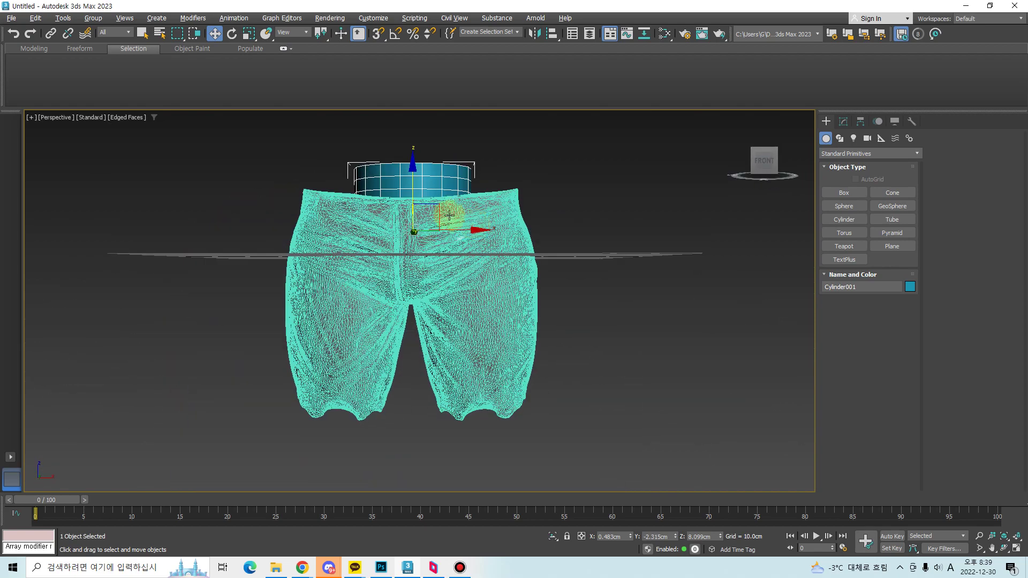
- Clone the waist cylinder as a single copy placed at the hem of the leg on the positive X side
mouse_move(440, 209)
left_mouse_down("shift")
mouse_move(487, 412)
mouse_move(502, 408)
left_mouse_up("shift")
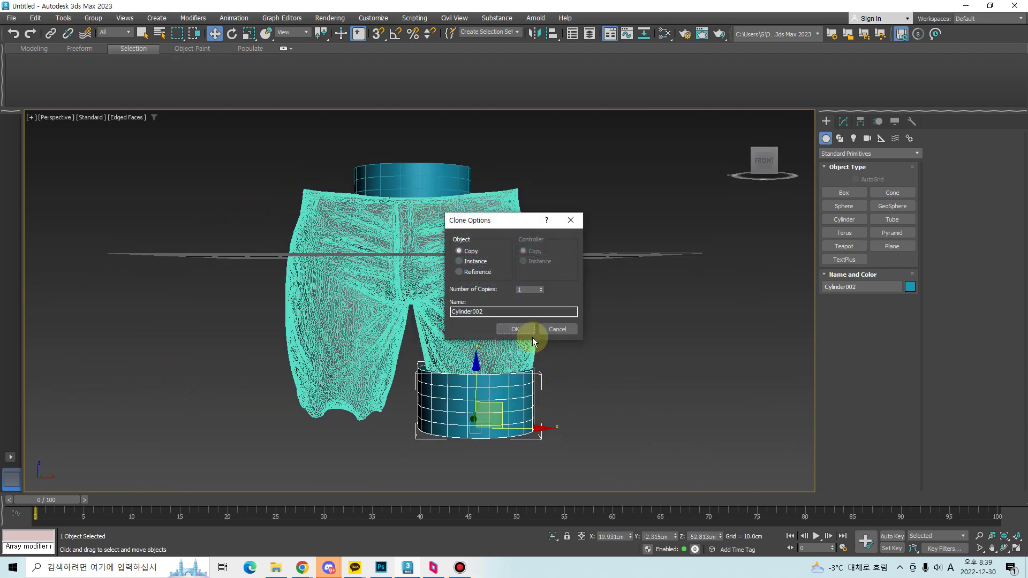
left_click(515, 328)
left_click(792, 143)
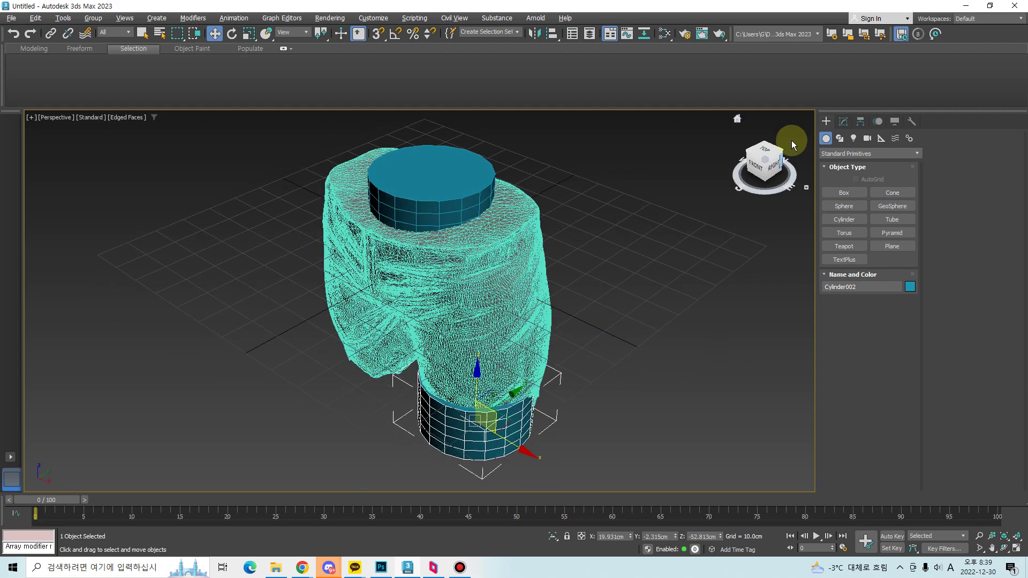
- Reduce the copied cylinder's radius to about 11.2 cm and centre it in the leg opening
left_click(841, 123)
middle_click_drag(580, 310, 530, 227)
scroll(540, 300, "up", 3)
middle_click_drag(548, 345, 589, 278, "alt")
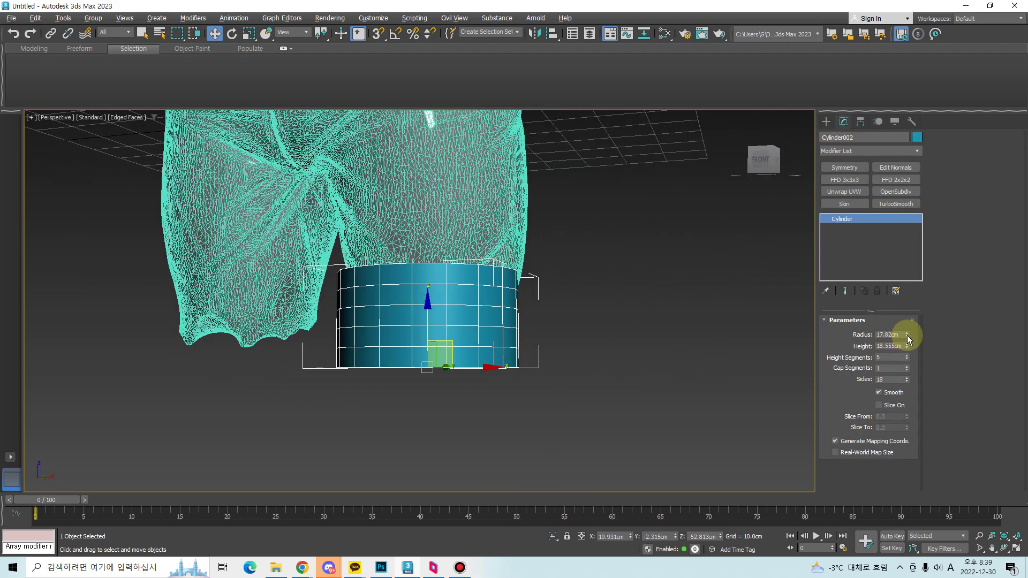
left_click_drag(907, 335, 909, 350)
middle_click_drag(557, 375, 530, 291, "alt")
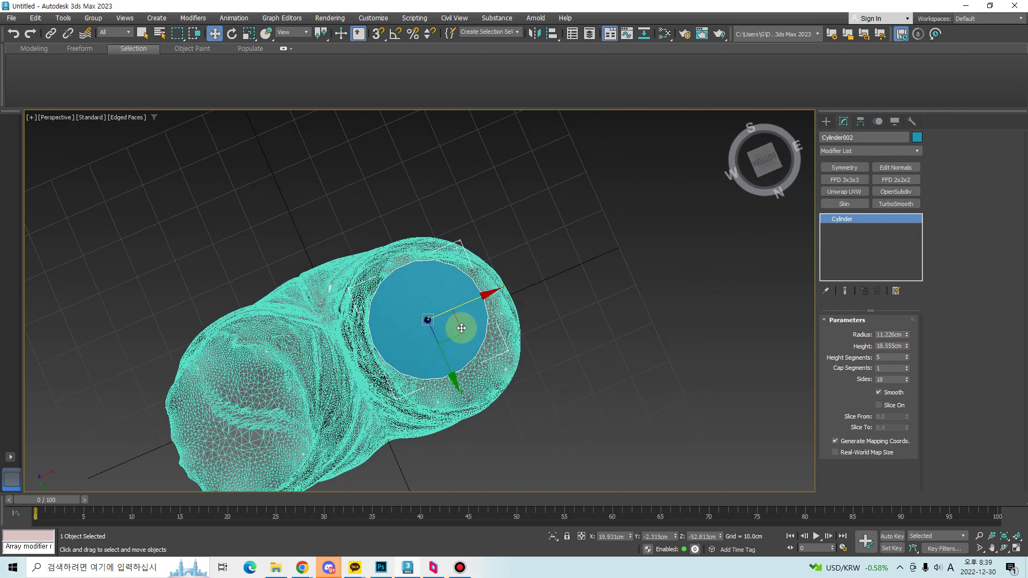
left_click_drag(461, 331, 478, 348)
scroll(480, 348, "up", 3)
middle_click_drag(481, 348, 504, 366, "alt")
- Apply an FFD 2x2x2 modifier to the leg cylinder and activate its control points for editing
left_click(855, 180)
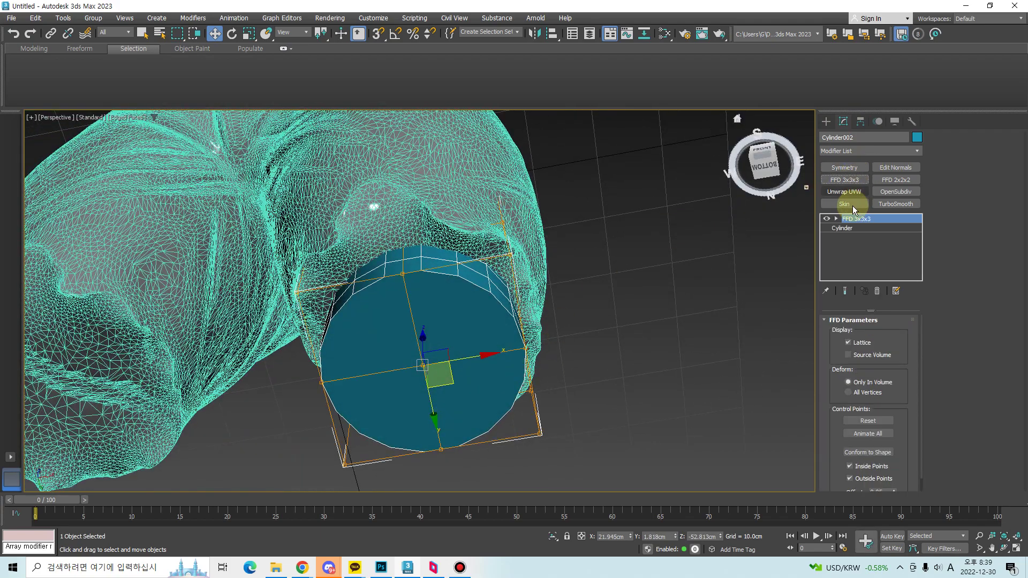
left_click(877, 291)
left_click(896, 180)
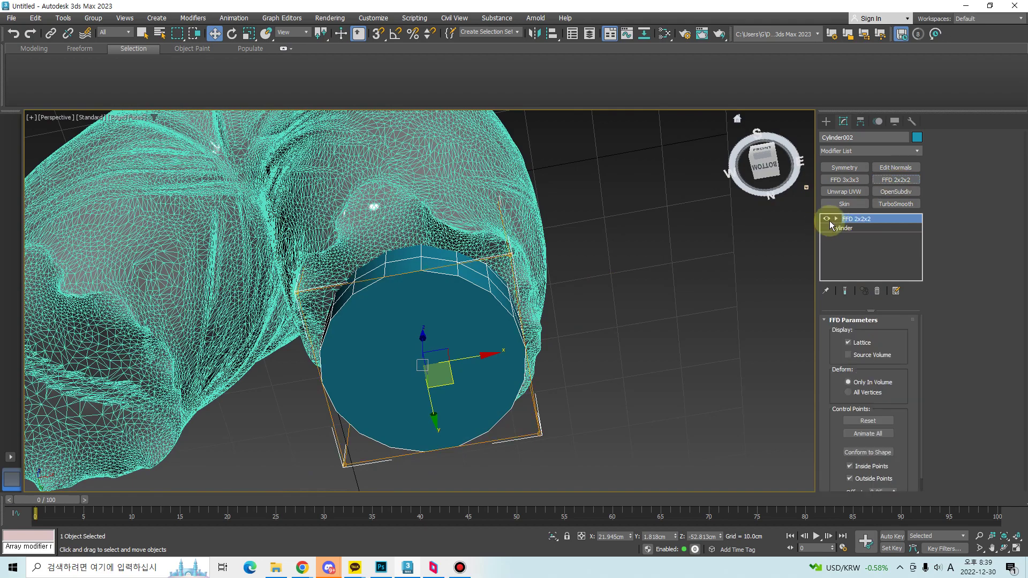
middle_click_drag(524, 300, 563, 206, "alt")
key("F3")
middle_click_drag(399, 434, 443, 466, "alt")
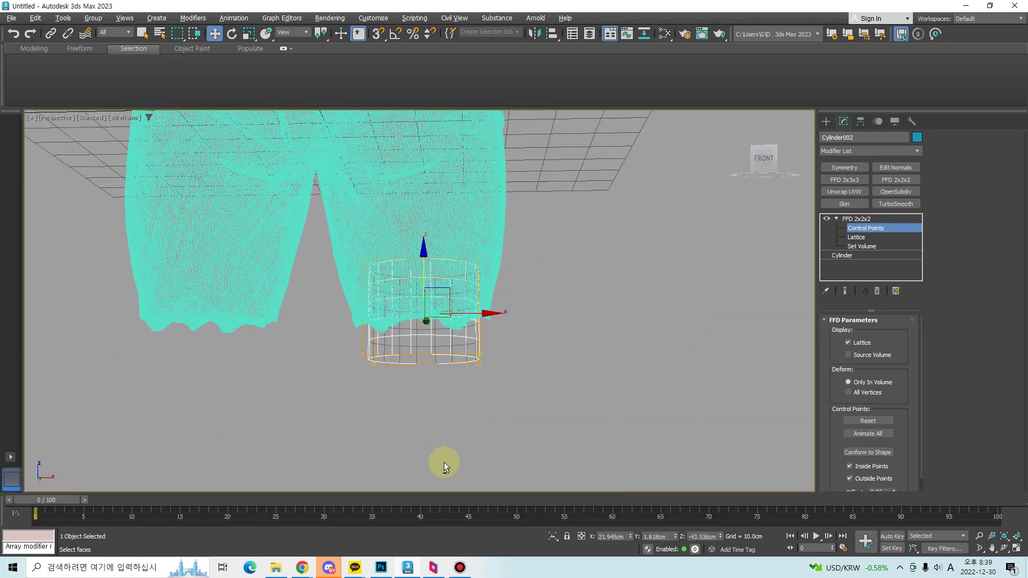
- Adjust the leg cylinder's FFD control points to fit the leg opening, scaling them to about 94% along X
scroll(390, 367, "up", 3)
key("r")
mouse_move(429, 336)
middle_mouse_down("alt")
mouse_move(402, 339)
mouse_move(436, 332)
mouse_move(446, 289)
mouse_move(488, 254)
mouse_move(429, 319)
mouse_move(393, 303)
middle_mouse_up("alt")
key("F3")
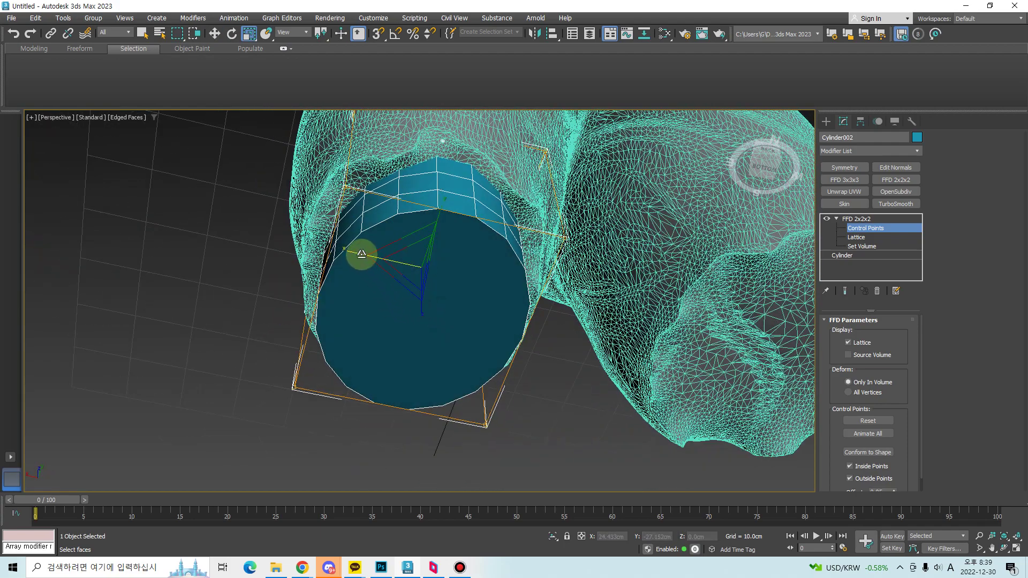
middle_click_drag(361, 253, 452, 283, "alt")
key("w")
key("r")
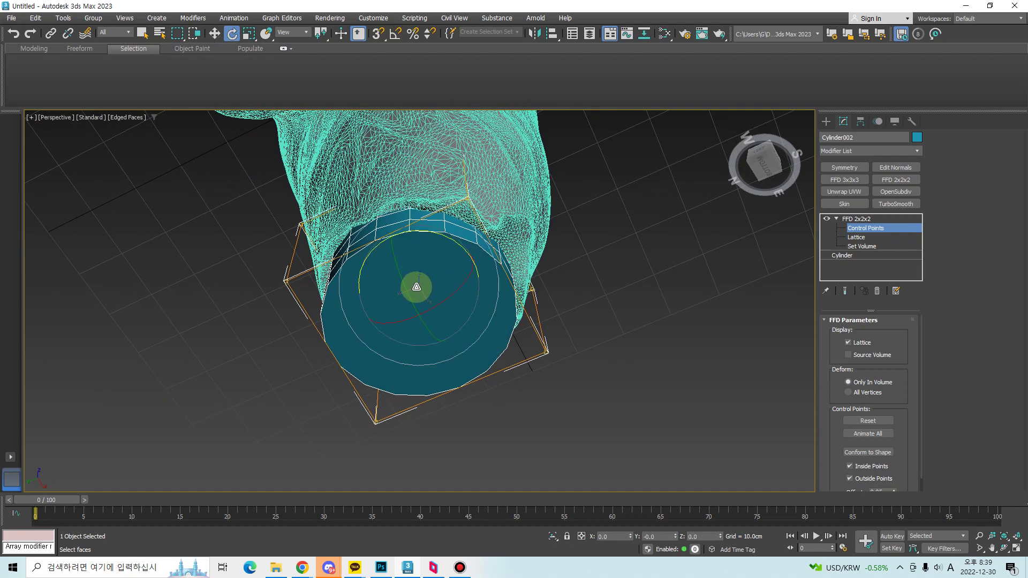
left_click_drag(388, 230, 390, 231)
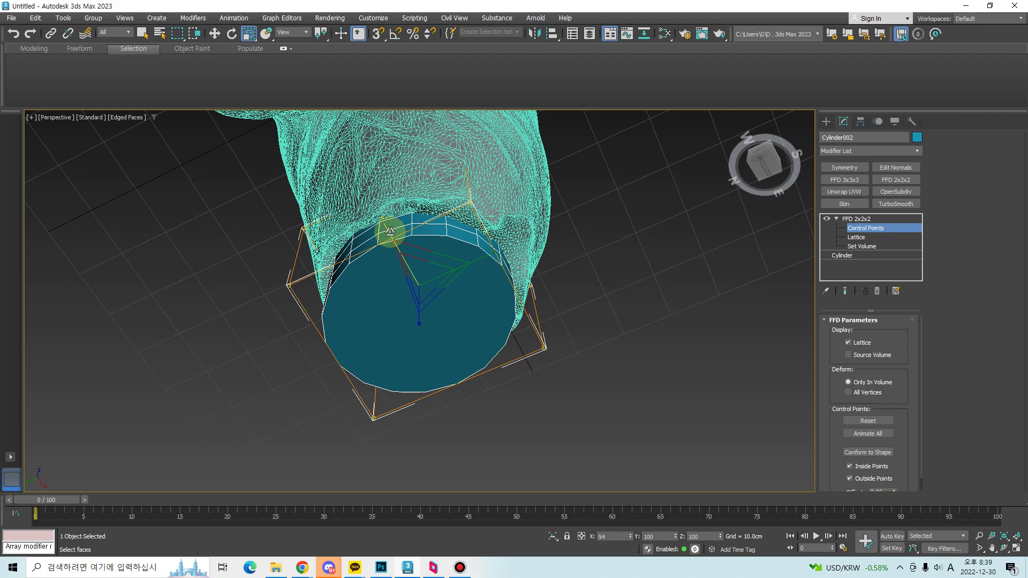
middle_click_drag(489, 225, 509, 257, "alt")
- Apply an FFD 2x2x2 modifier to the waist cylinder and activate its control points
left_click(826, 121)
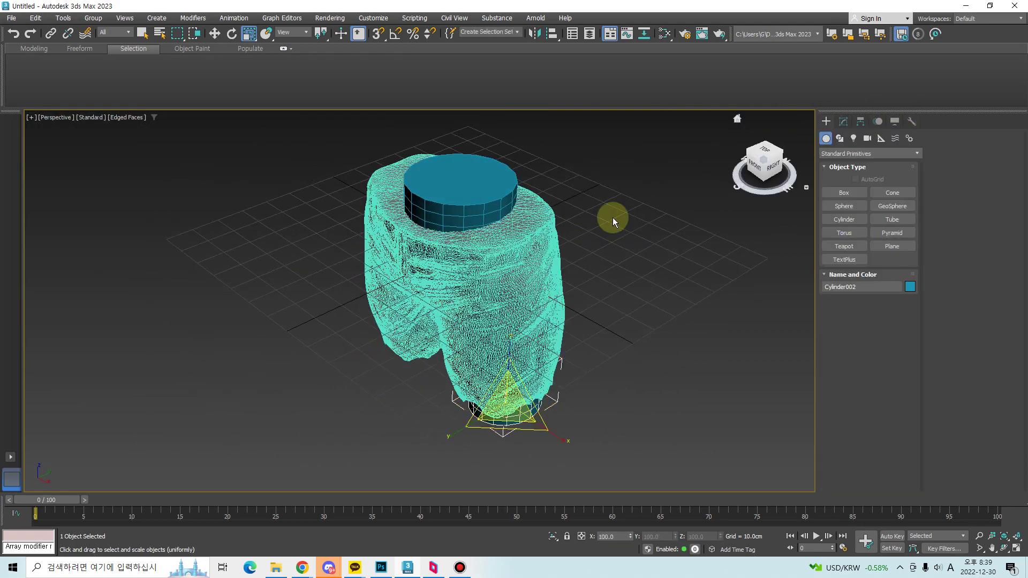
left_click(461, 184)
middle_click_drag(460, 185, 712, 214, "alt")
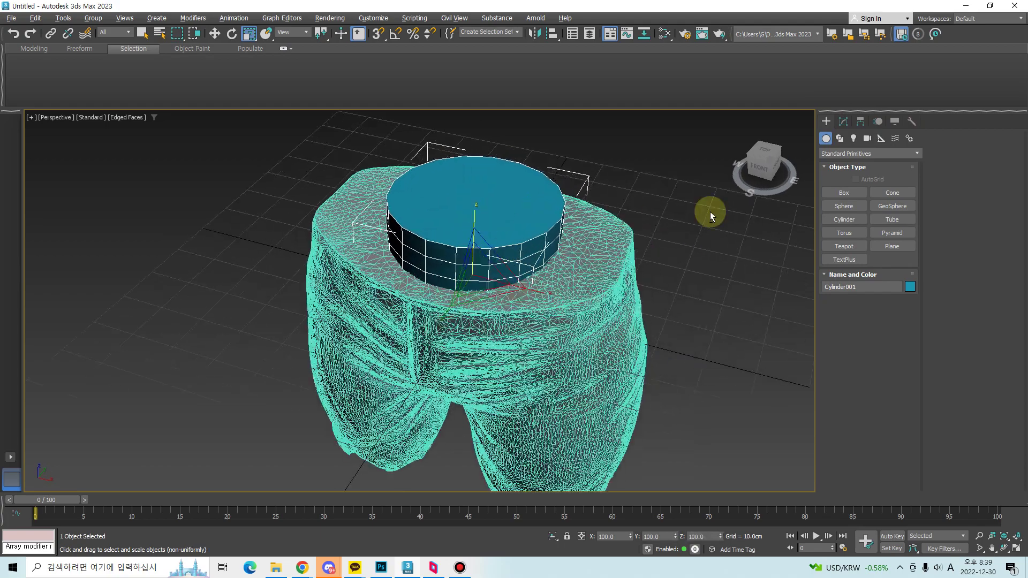
left_click(843, 123)
left_click(886, 178)
middle_click_drag(556, 311, 578, 332, "alt")
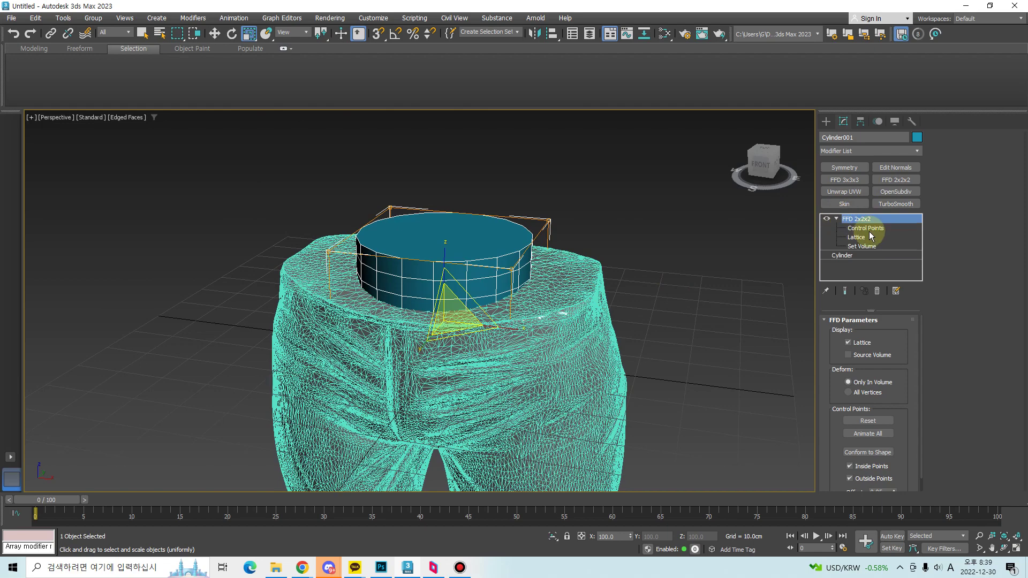
left_click(868, 230)
- Reshape the waist cylinder through its FFD control points into a wide oval that fits the waist opening
middle_click_drag(505, 344, 513, 343, "alt")
middle_click_drag(488, 261, 461, 266, "alt")
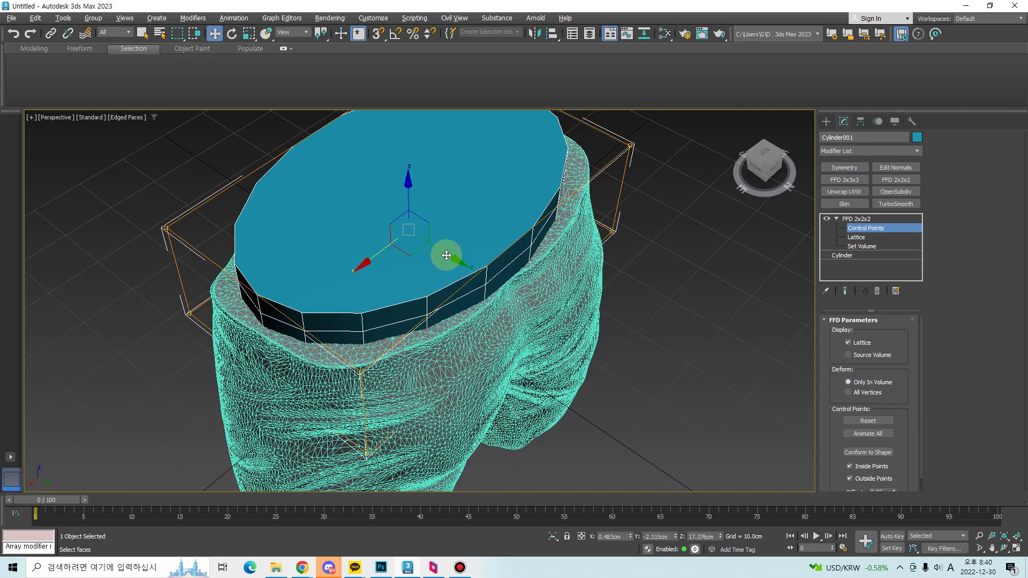
left_click_drag(440, 250, 440, 253)
middle_click_drag(439, 253, 458, 227, "alt")
- Convert the waist cylinder and the leg cylinder to Editable Poly
right_click(458, 228)
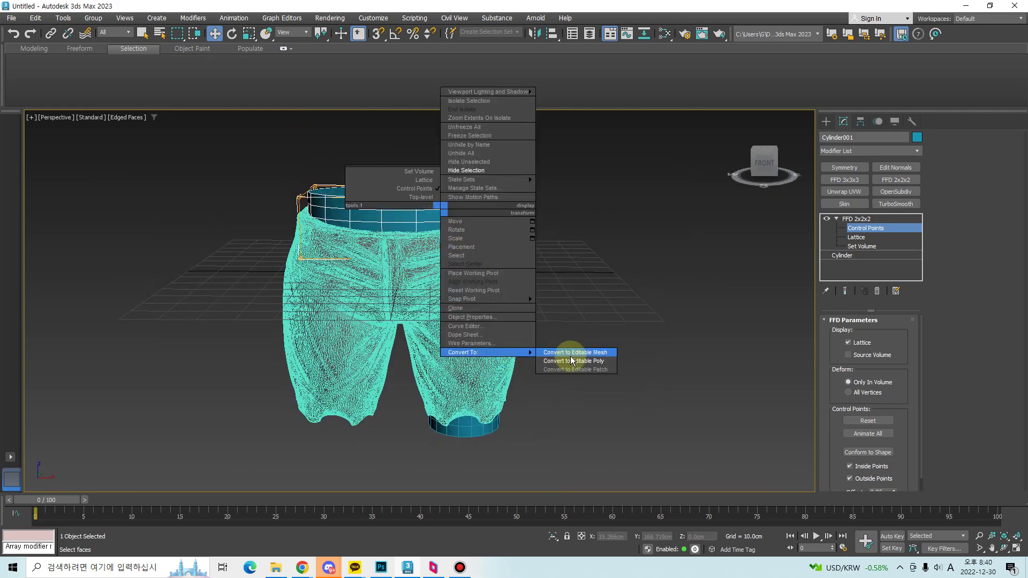
left_click(582, 356)
middle_click_drag(541, 369, 580, 393)
left_click(500, 417)
middle_click_drag(501, 418, 356, 397, "alt")
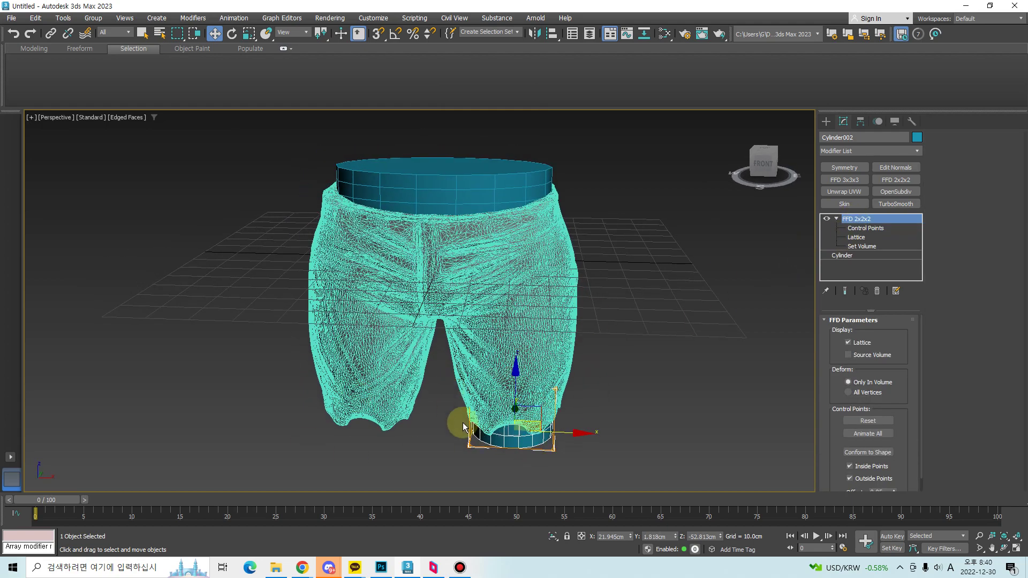
right_click(500, 411)
mouse_move(547, 552)
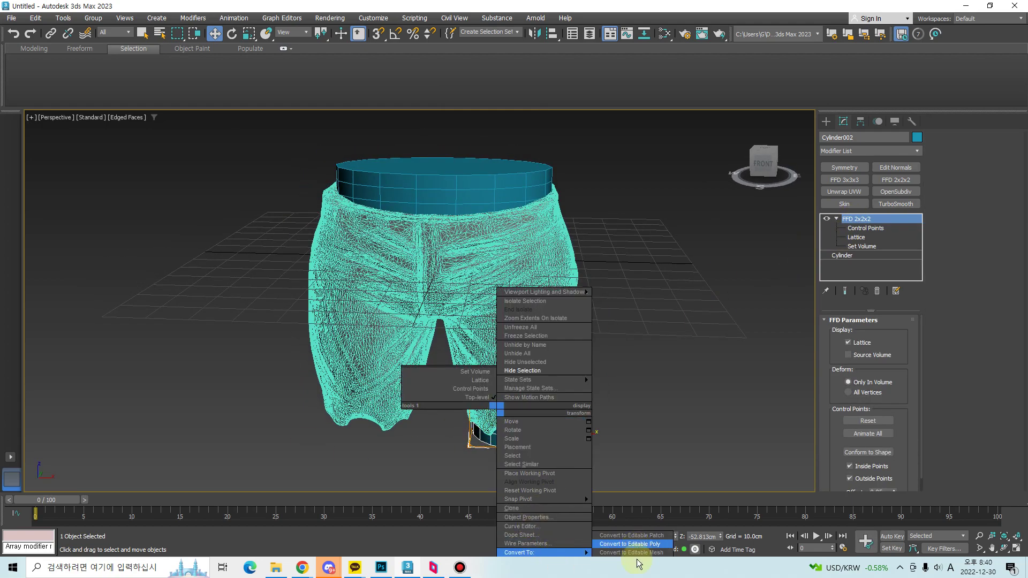
left_click(630, 544)
middle_click_drag(544, 396, 517, 436, "alt")
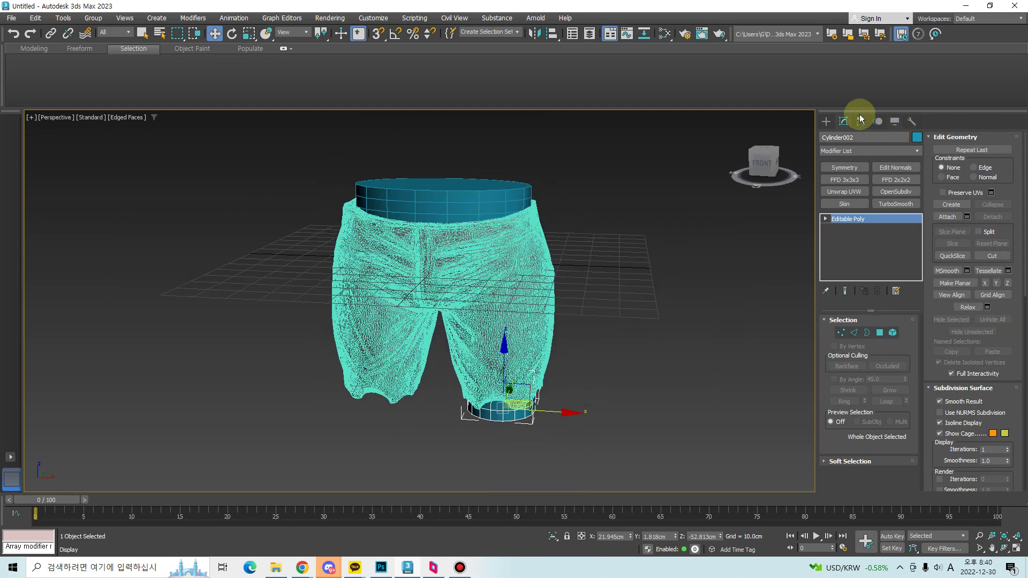
- Move only the leg cylinder's pivot to X 0 cm
left_click(859, 122)
left_click(865, 197)
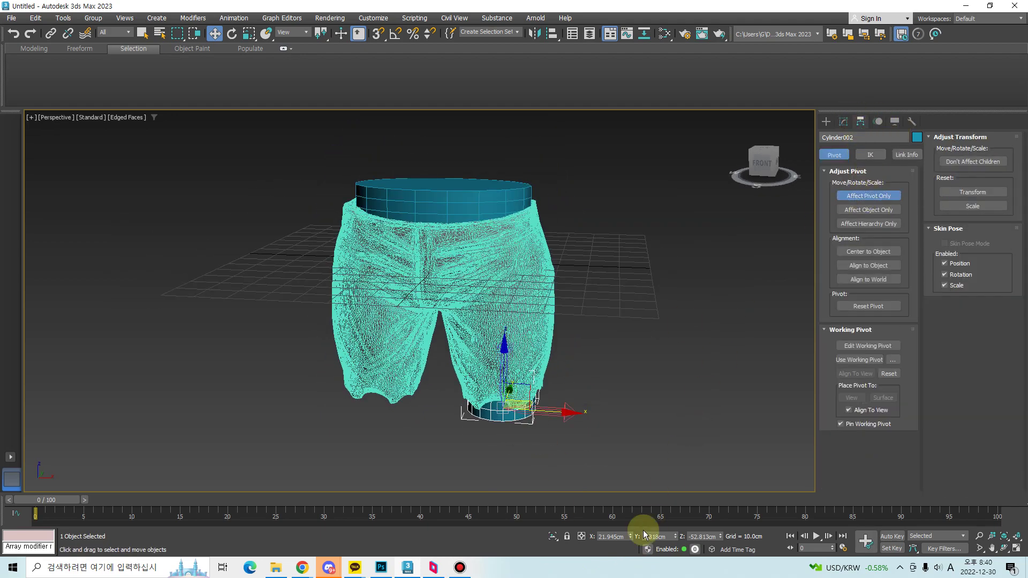
left_click(843, 122)
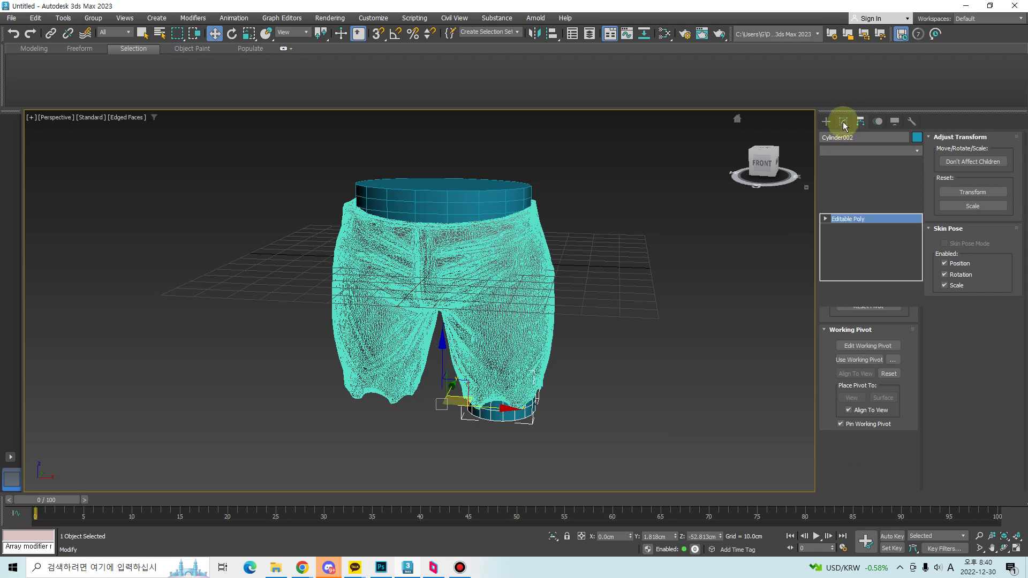
- Mirror the leg cylinder across the X axis with a Symmetry modifier for the other leg opening
left_click(854, 170)
left_click(847, 354)
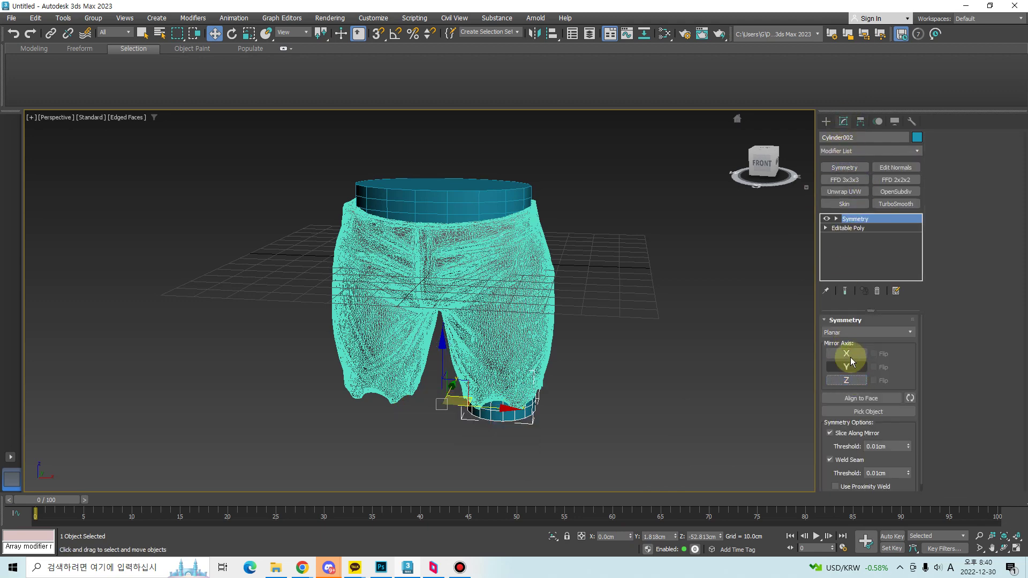
middle_click_drag(528, 360, 471, 154, "alt")
- Attach the mirrored leg cylinders to the waist cylinder as one Editable Poly object
left_click(471, 188)
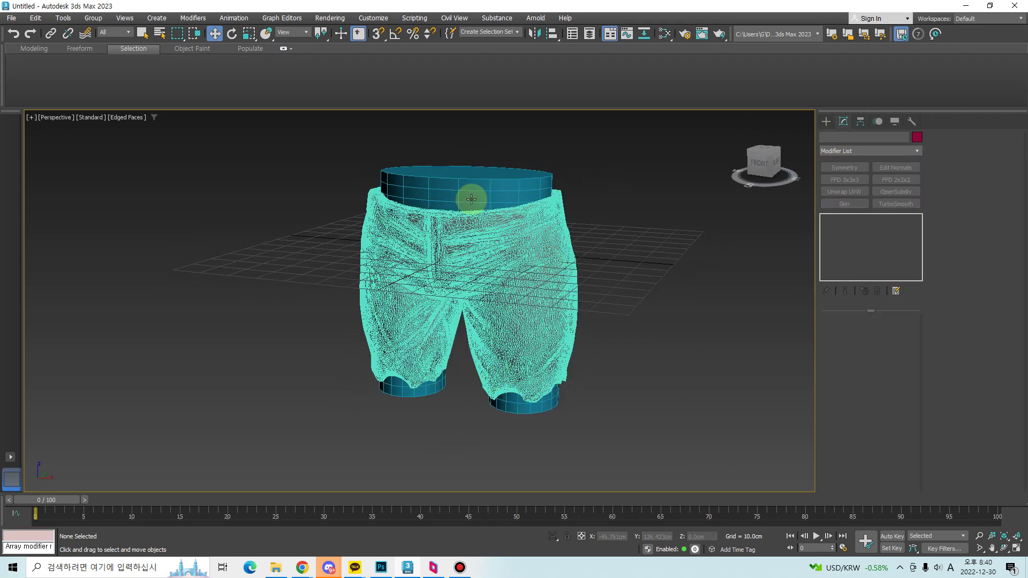
left_click(551, 407)
middle_click_drag(562, 436, 559, 362, "alt")
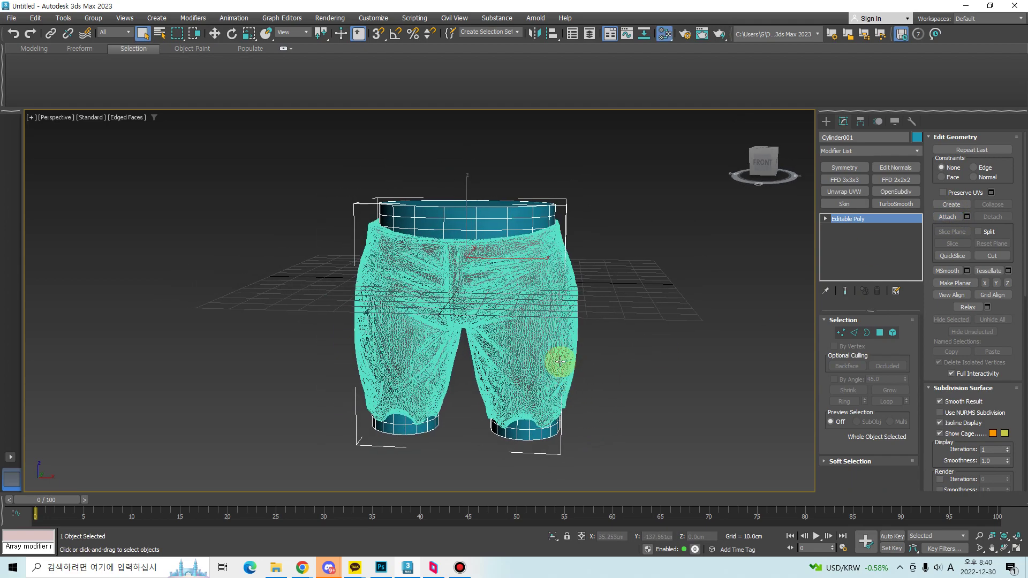
- Add two PBR Material (Metal/Rough) materials to the Slate Material Editor view
key("m")
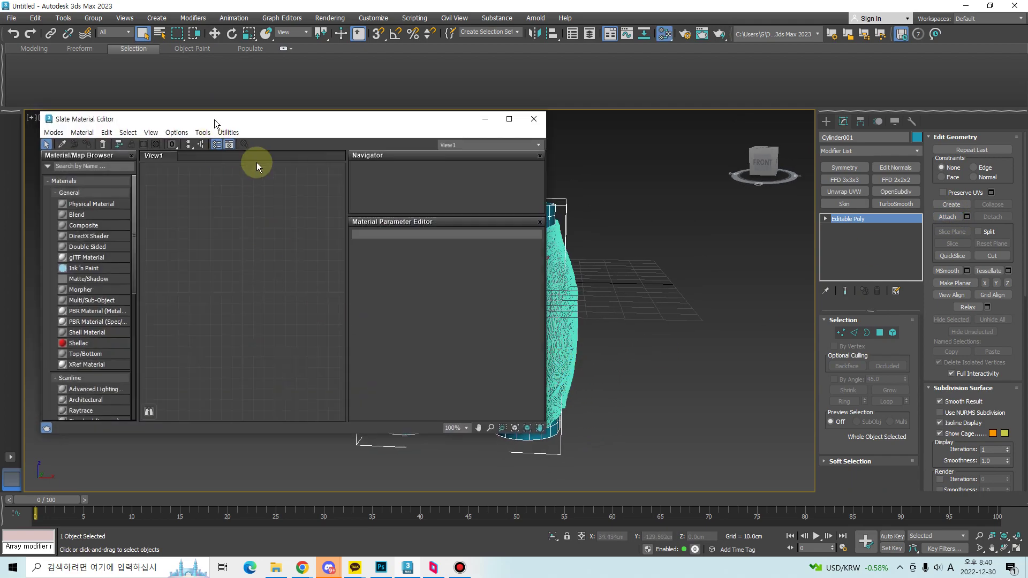
middle_click_drag(573, 292, 599, 345, "alt")
scroll(115, 431, "down", 3)
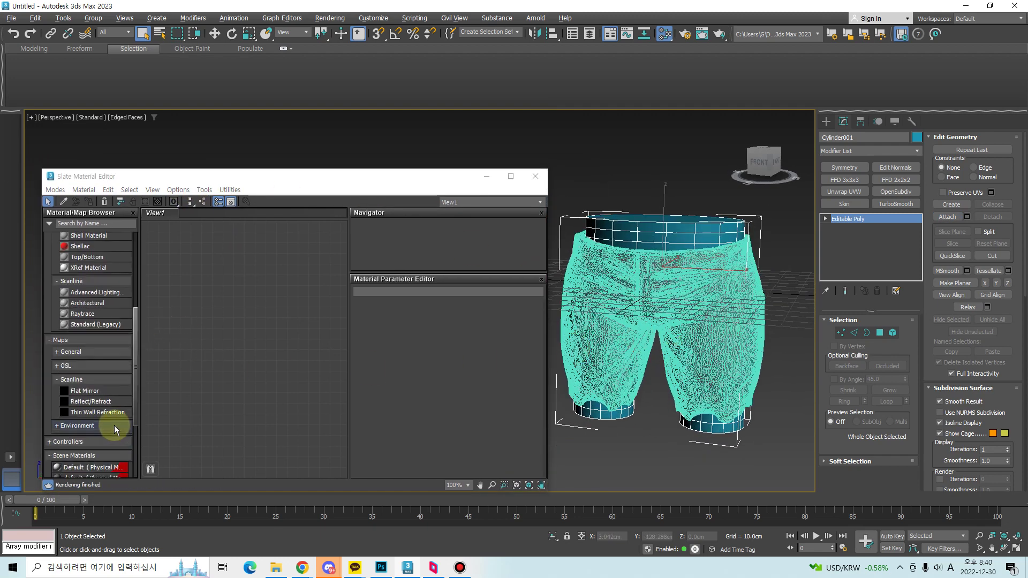
scroll(127, 381, "up", 3)
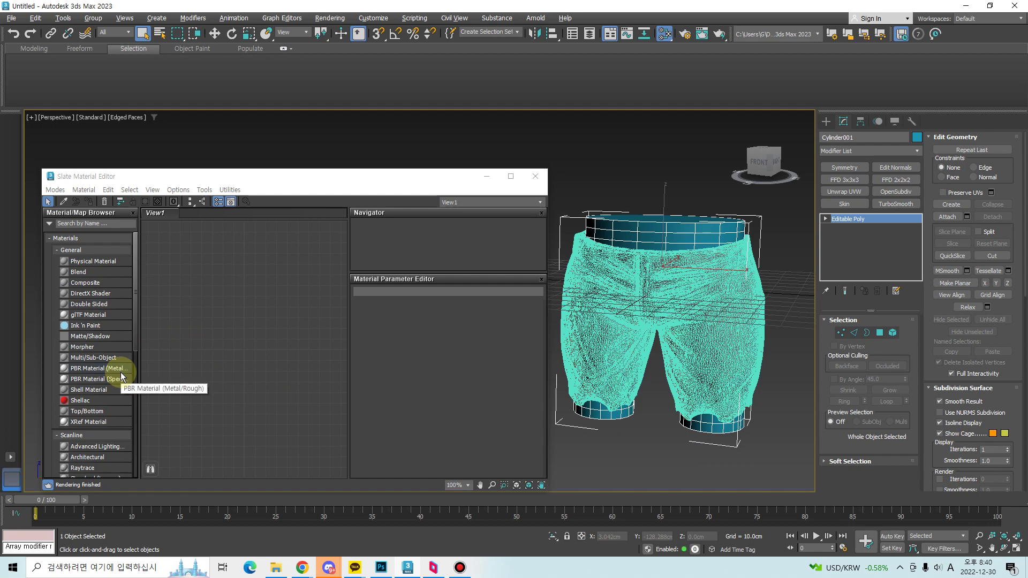
left_click_drag(120, 372, 236, 407)
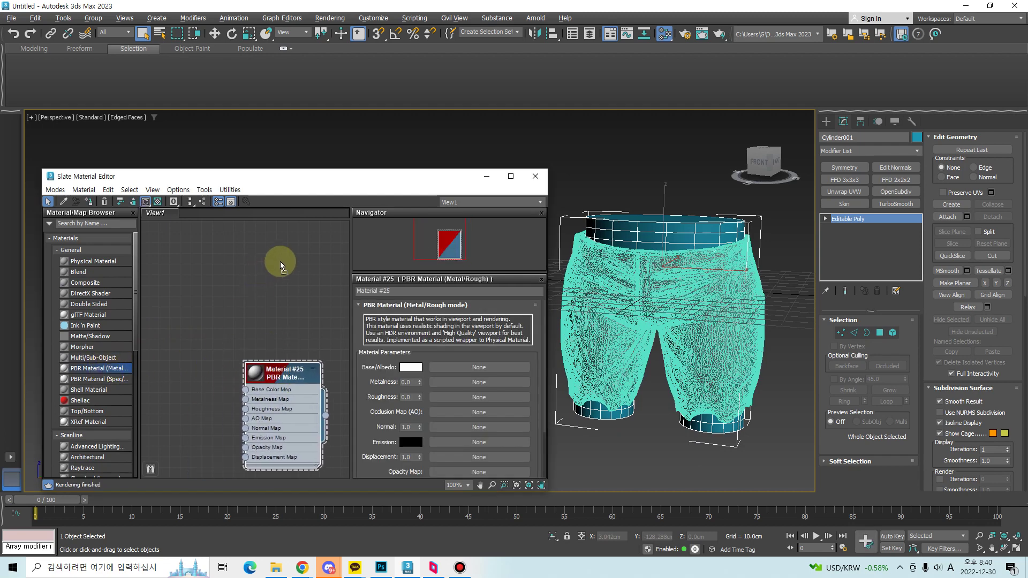
left_click_drag(281, 265, 280, 246, "shift")
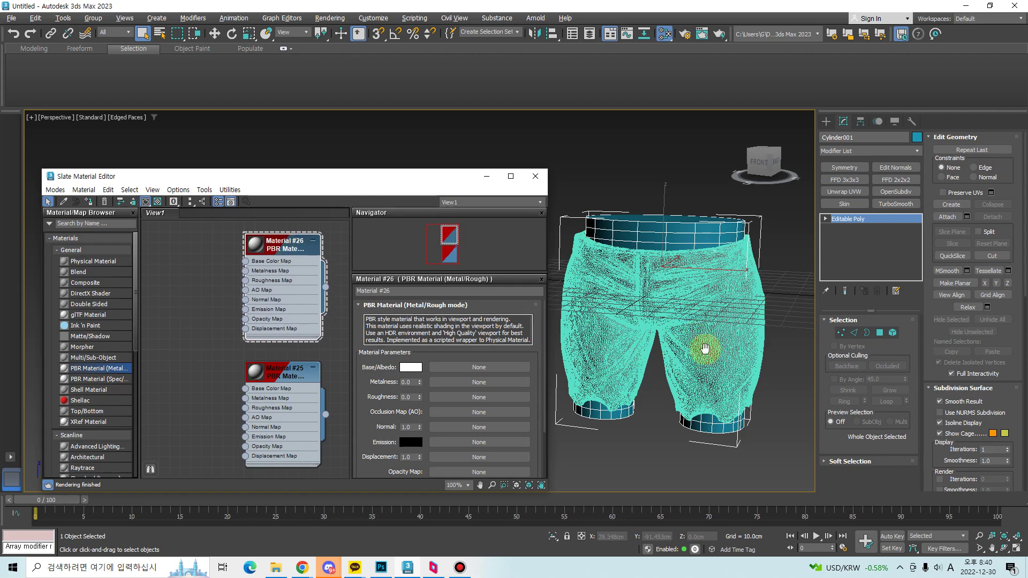
- Name the lower PBR material Blue and the upper one Red
middle_click_drag(705, 348, 656, 375)
left_click(282, 373)
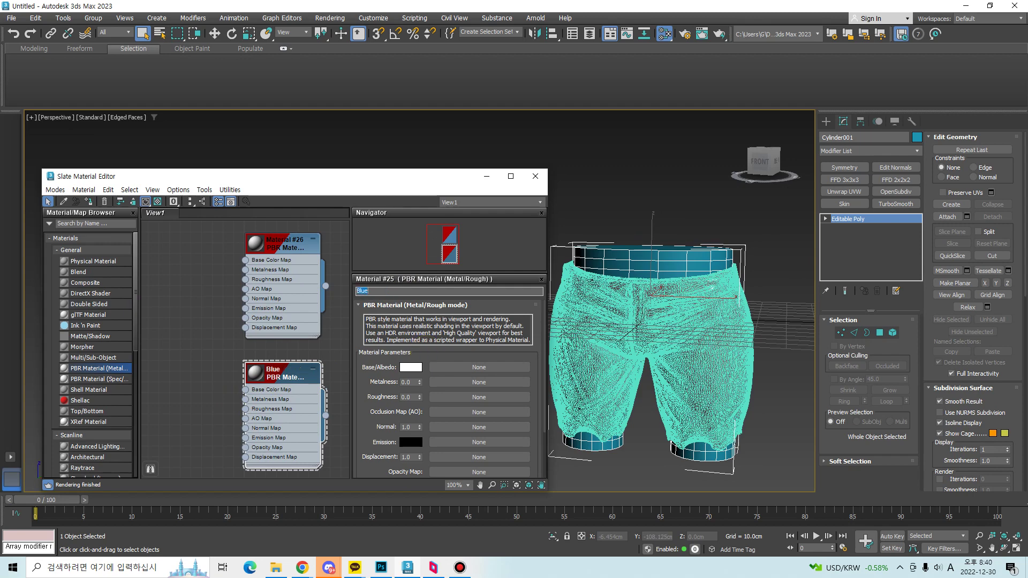
left_click(294, 249)
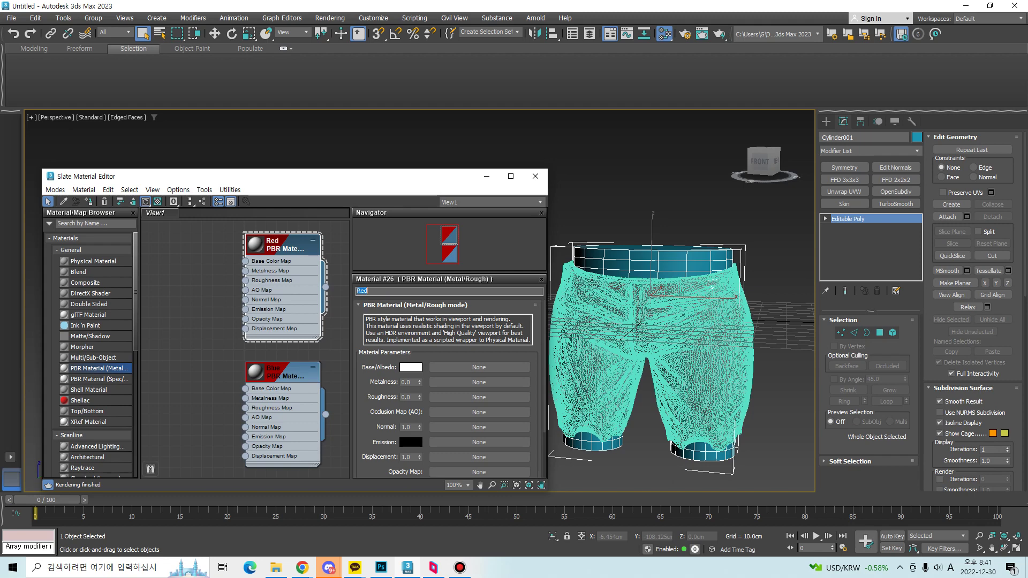
- Set the Red material's base color to pure red, assign it to the high-poly pants, and turn off edged faces
left_click(406, 368)
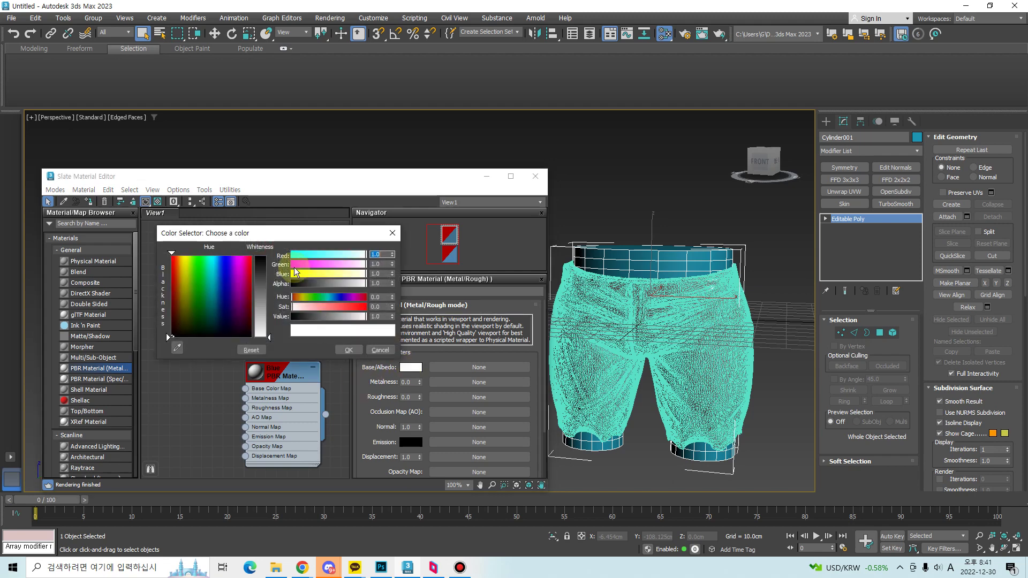
left_click(359, 349)
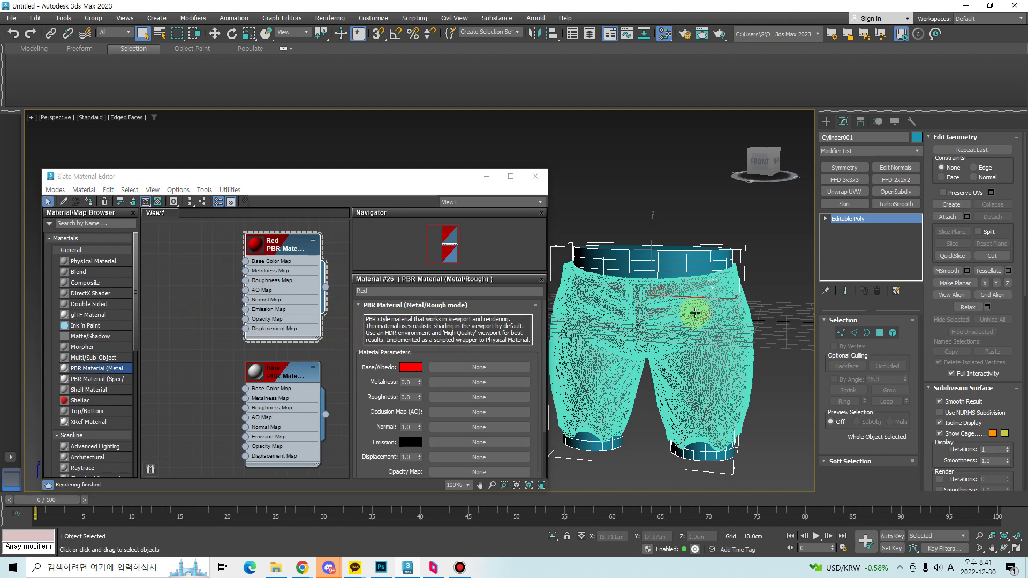
left_click(696, 313)
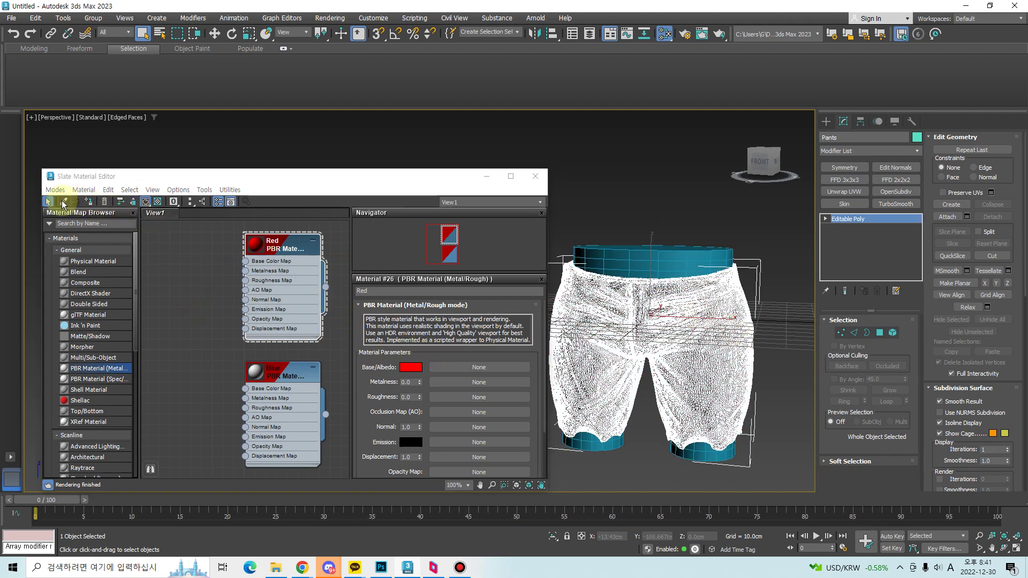
left_click(89, 203)
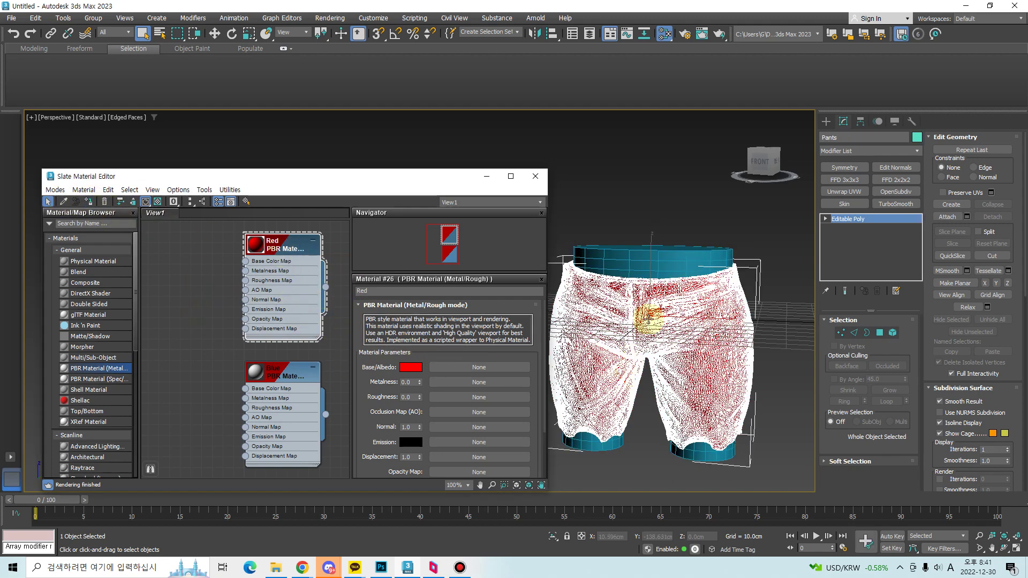
left_click(758, 274)
key("F4")
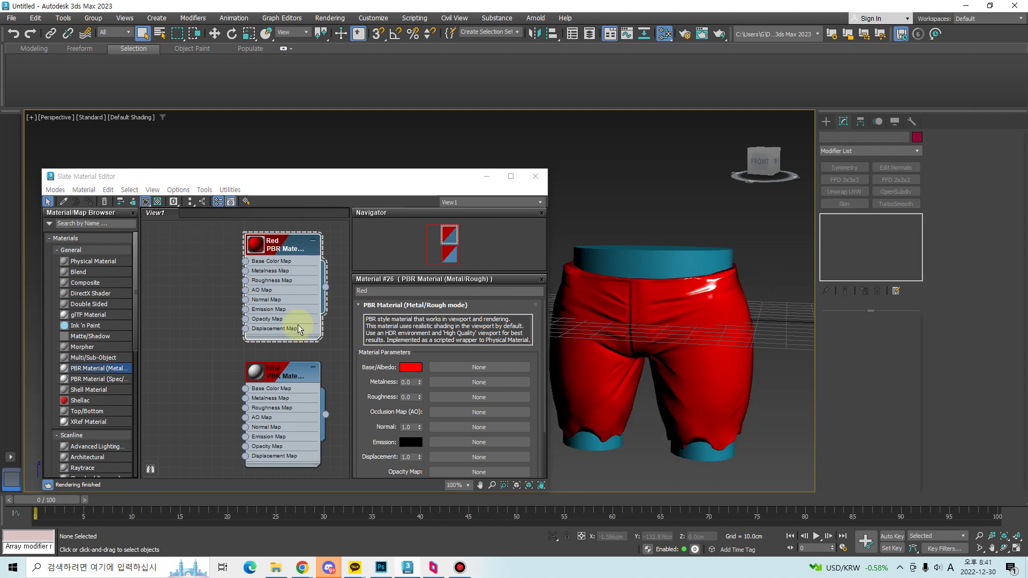
- Set the Blue material's base color to pure blue and assign it to the waist and leg cylinders
left_click(726, 262)
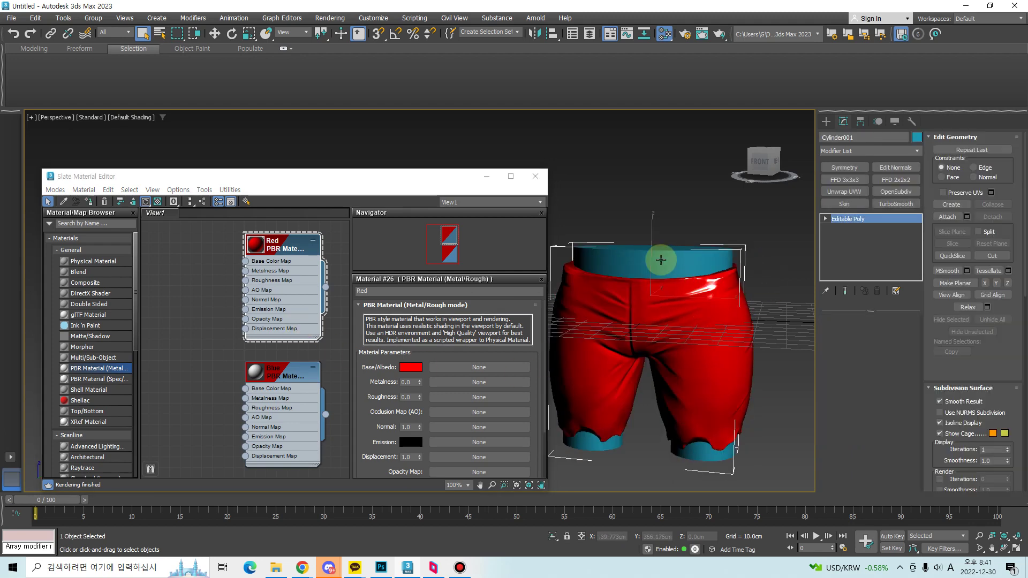
left_click(280, 373)
left_click(410, 367)
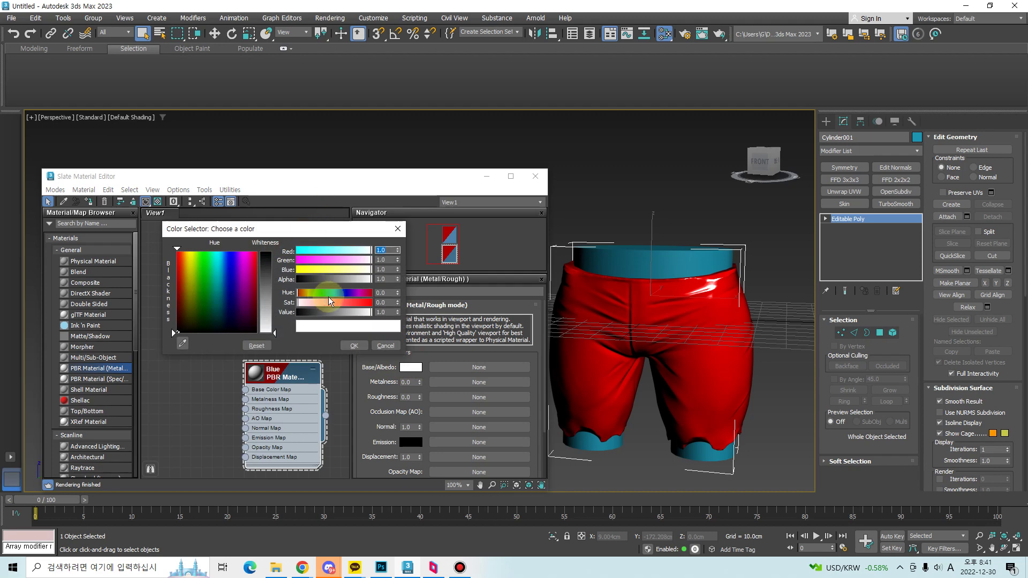
left_click_drag(328, 274, 262, 260)
left_click(364, 347)
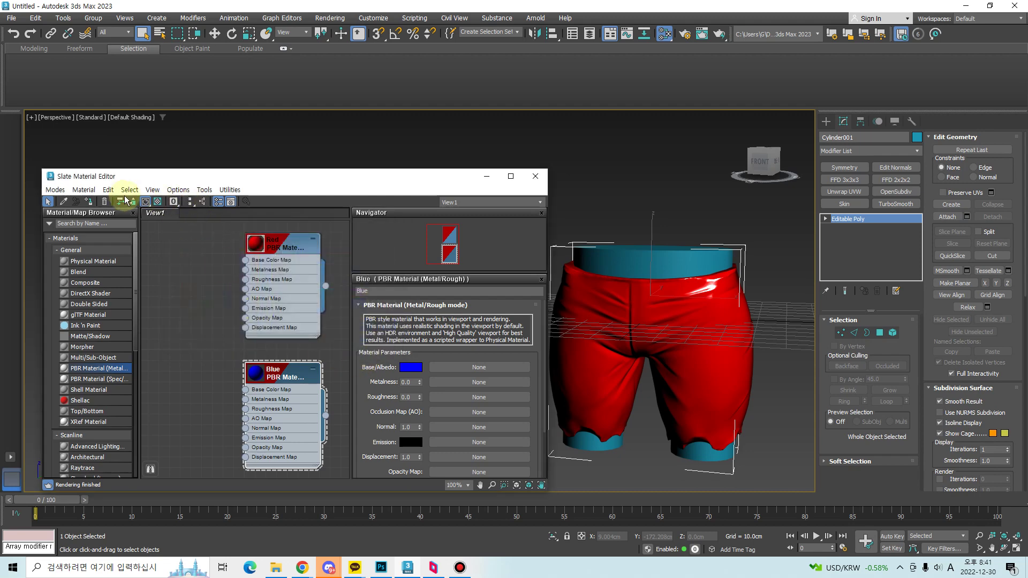
left_click(90, 202)
- Attach the cylinders to the high-poly pants with Match Material IDs to Material, and close the material editor
mouse_move(624, 275)
middle_mouse_down("alt")
mouse_move(666, 315)
mouse_move(764, 310)
mouse_move(768, 341)
mouse_move(710, 347)
mouse_move(702, 321)
middle_mouse_up("alt")
key("F3")
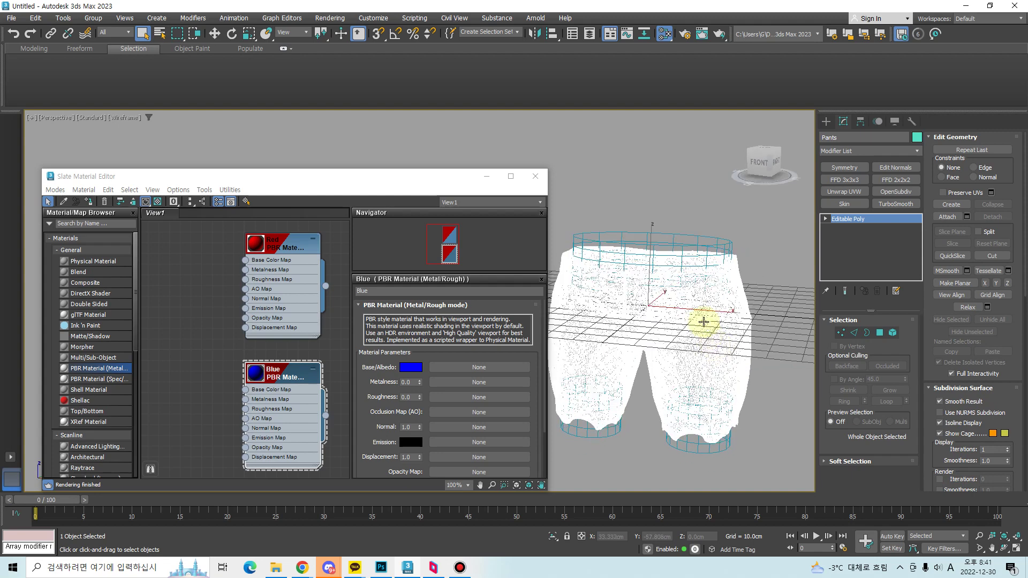
left_click(947, 216)
left_click(730, 245)
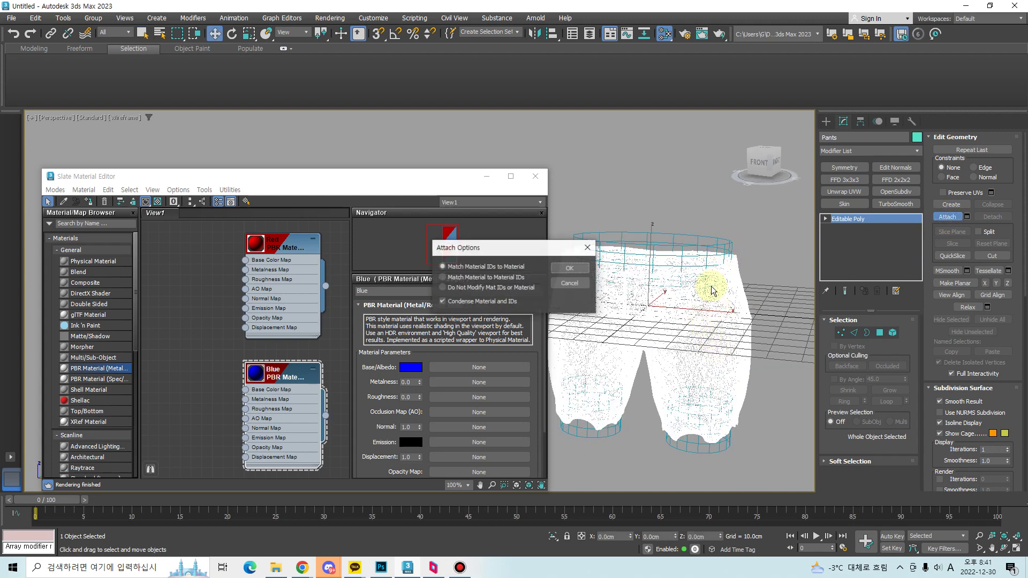
left_click(570, 269)
left_click(535, 177)
right_click(587, 279)
key("F3")
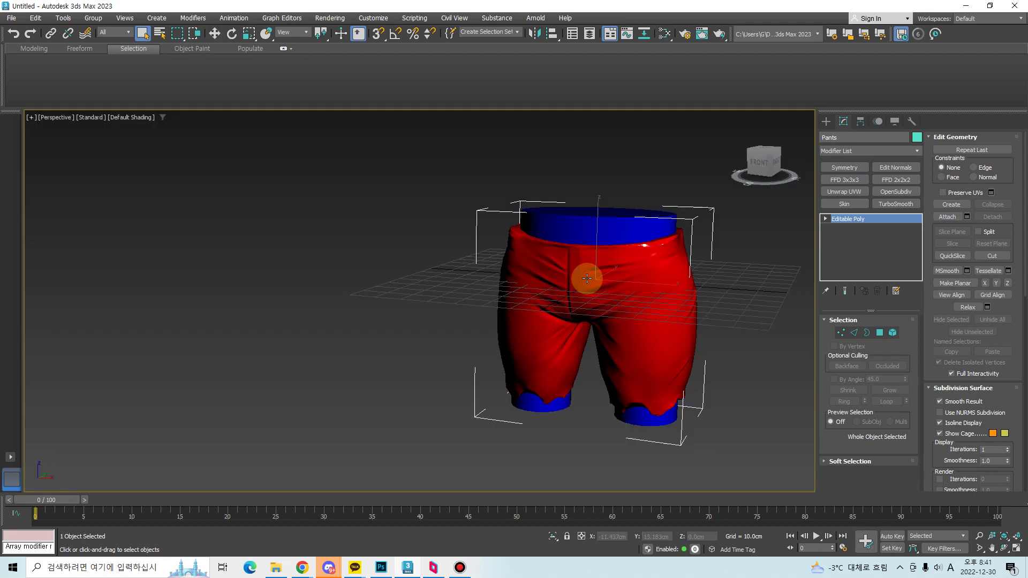
- Start an FBX export of only the selected high-poly pants and browse to the SDG folder on drive D
middle_click_drag(587, 278, 584, 390, "alt")
left_click(16, 18)
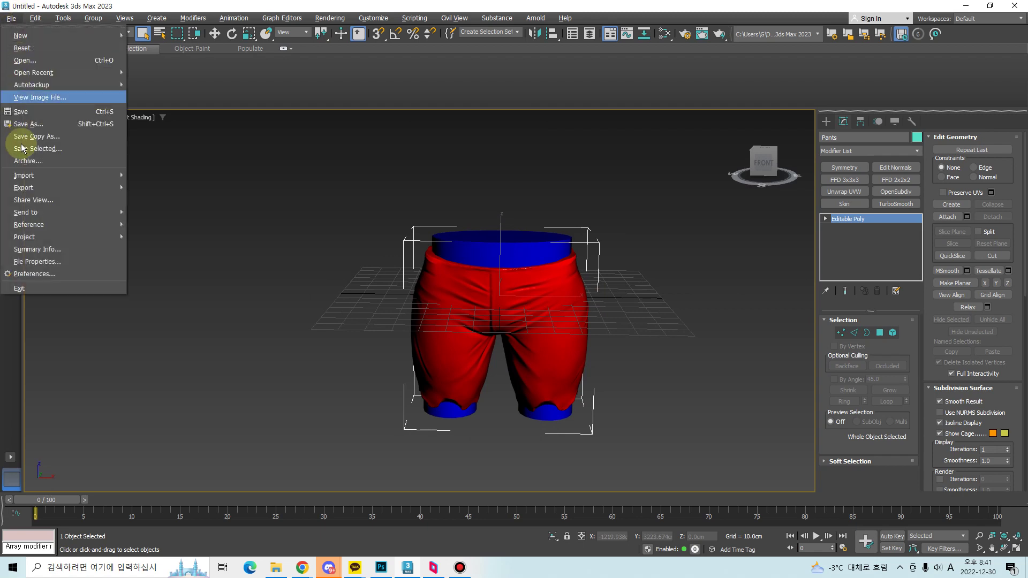
mouse_move(47, 187)
left_click(182, 200)
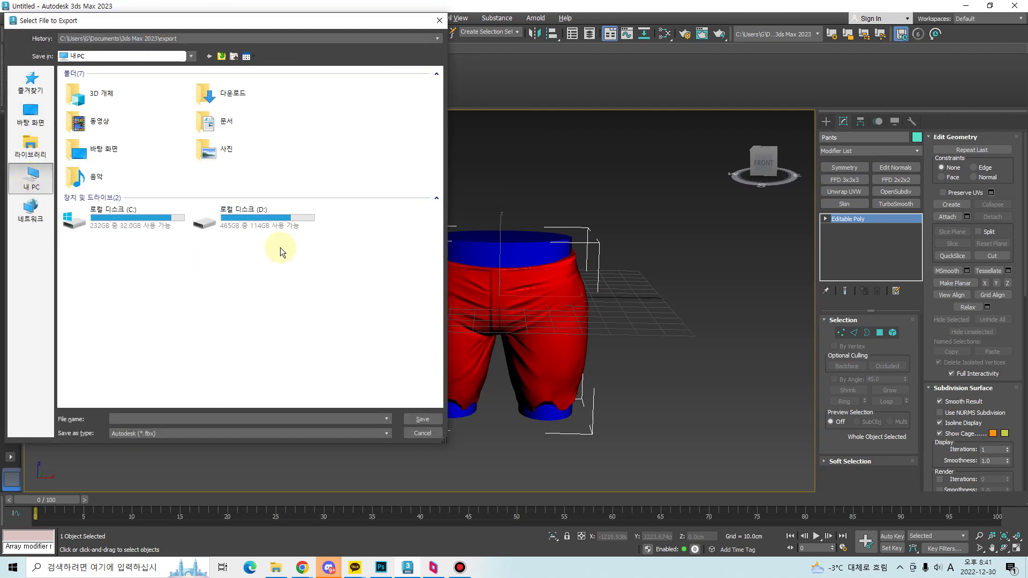
left_click(268, 224)
double_click(226, 220)
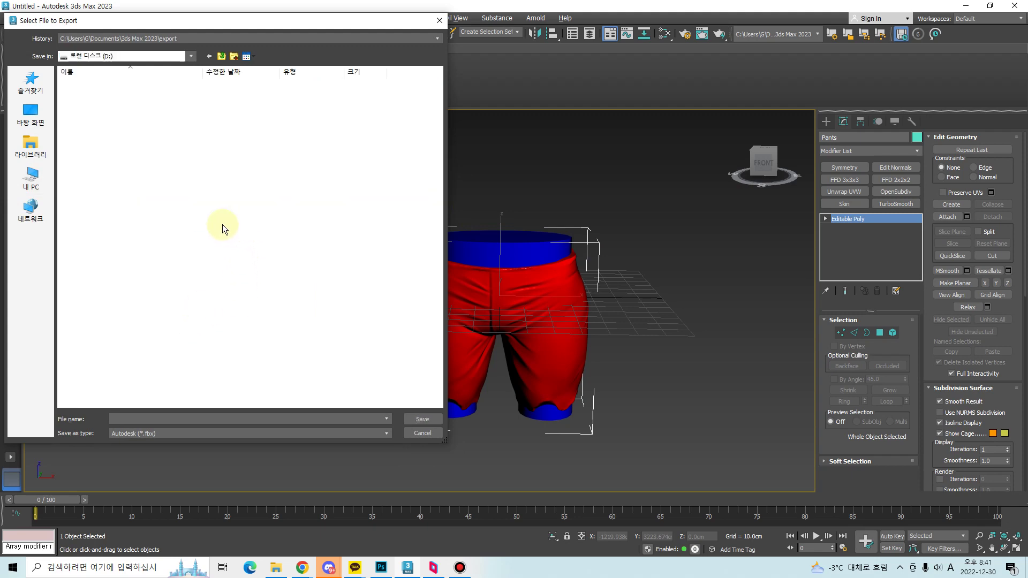
double_click(125, 167)
- Create a folder named "221230_ID map" inside SDG and open it
scroll(184, 294, "down", 15)
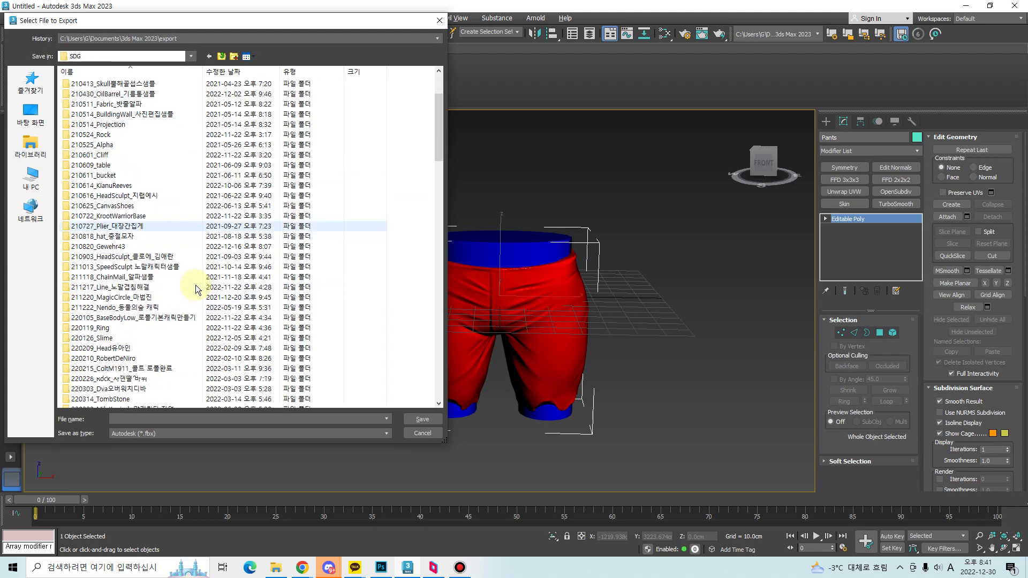
scroll(197, 288, "down", 10)
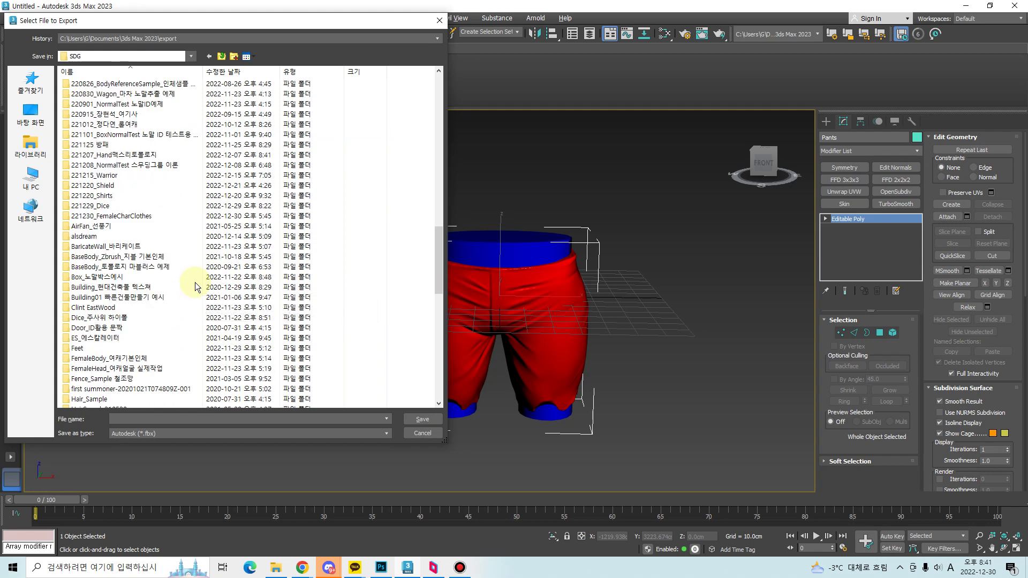
left_click(138, 216)
right_click(412, 227)
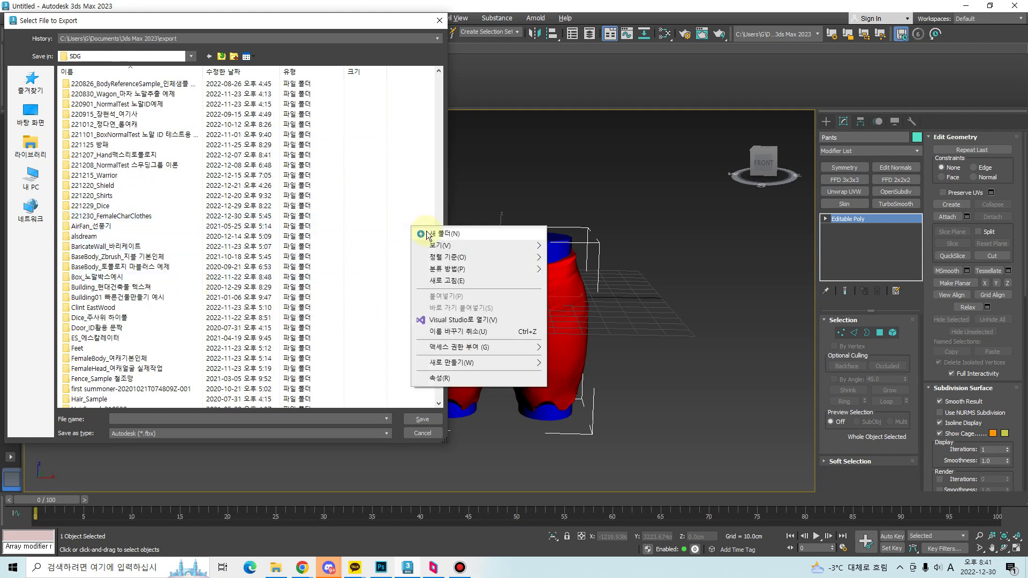
left_click(435, 236)
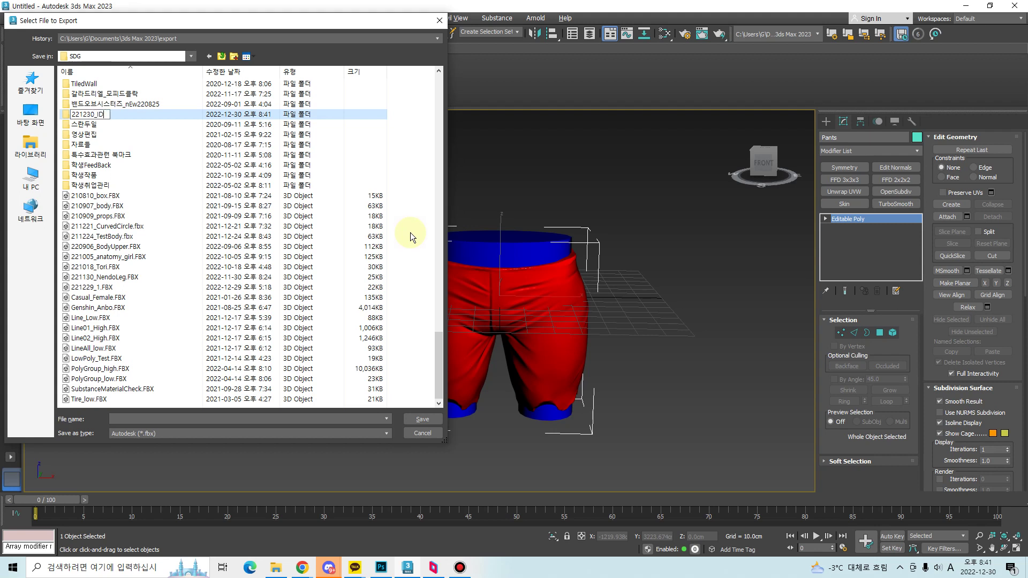
type("221230_ID map")
key("Return")
key("Return")
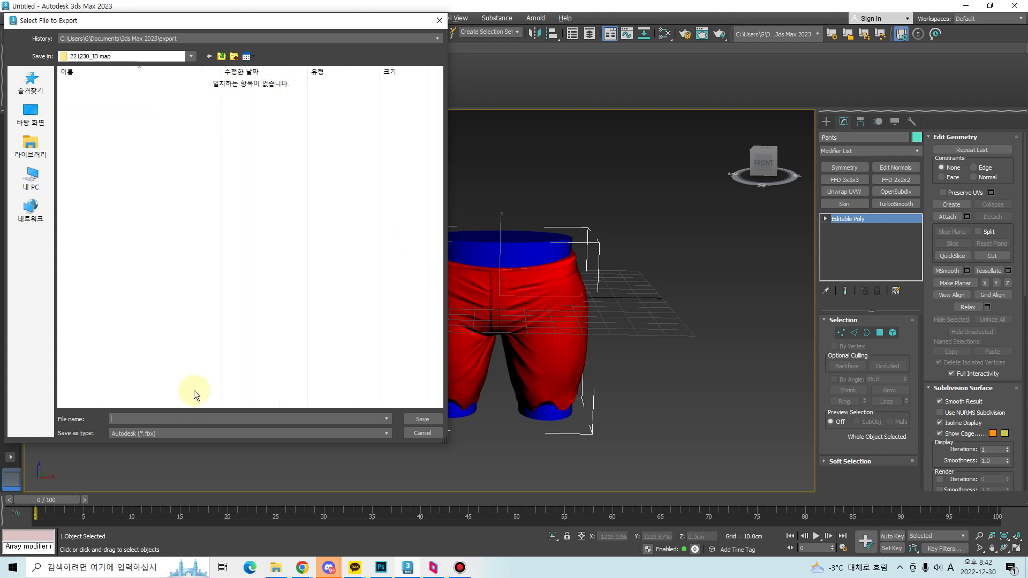
- Export the high-poly pants as the FBX file Pants_high with the current export settings
type("Pants_high")
key("Return")
key("Return")
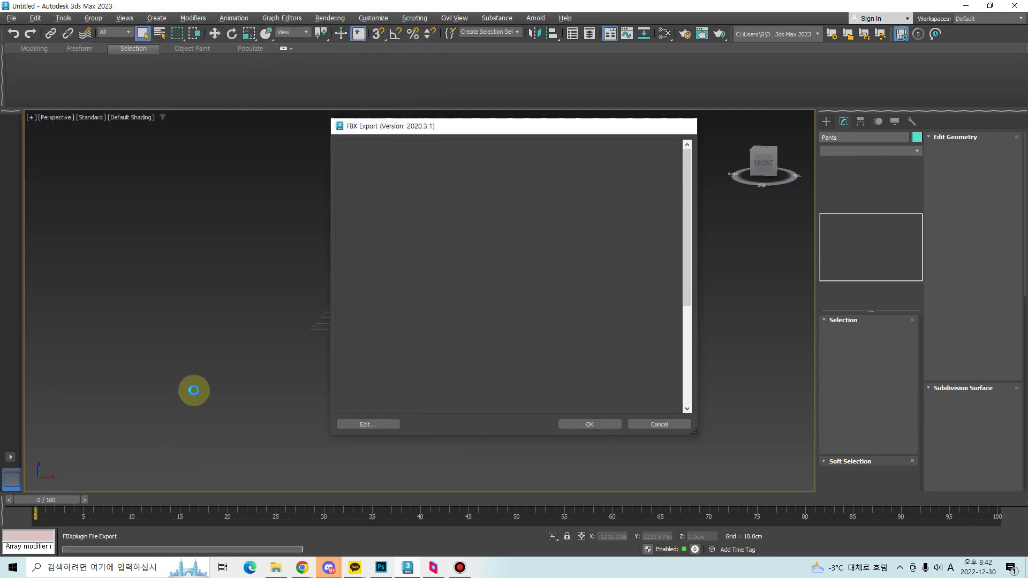
- Unhide the low-poly pants and select the Pants_low object
mouse_move(604, 356)
middle_mouse_down("alt")
mouse_move(620, 404)
mouse_move(588, 385)
mouse_move(623, 349)
middle_mouse_up("alt")
right_click(622, 350)
left_click(654, 272)
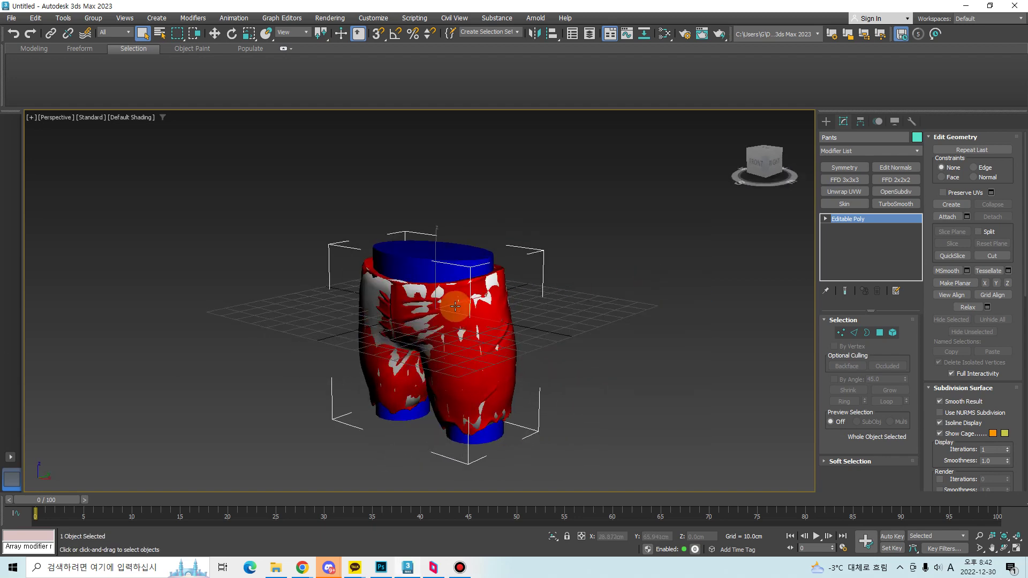
left_click(495, 280)
middle_click_drag(535, 338, 557, 332, "alt")
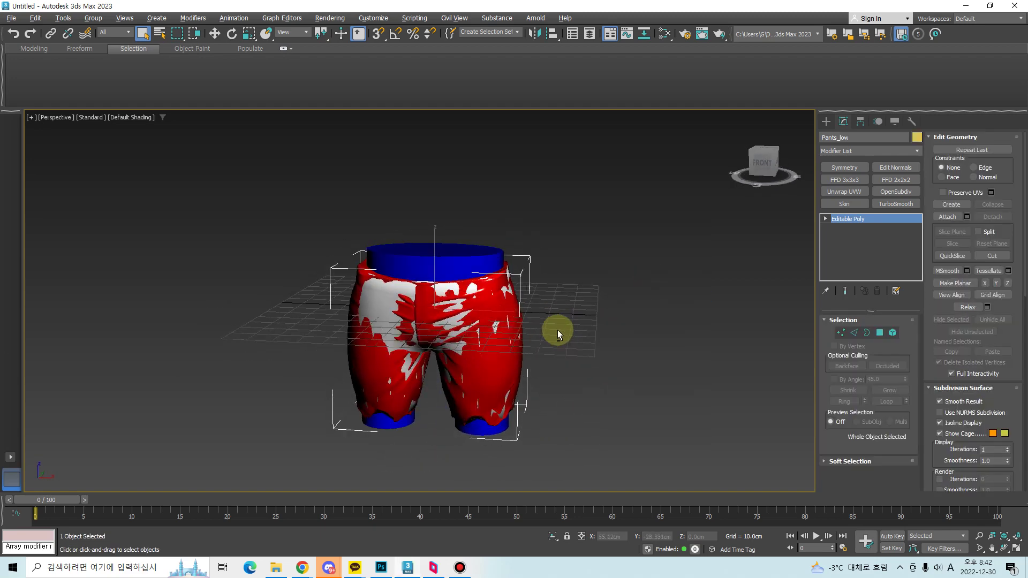
scroll(541, 329, "down", 1)
- Export only the selected low-poly pants as the FBX file Pants_low in the "221230_ID map" folder
left_click(12, 17)
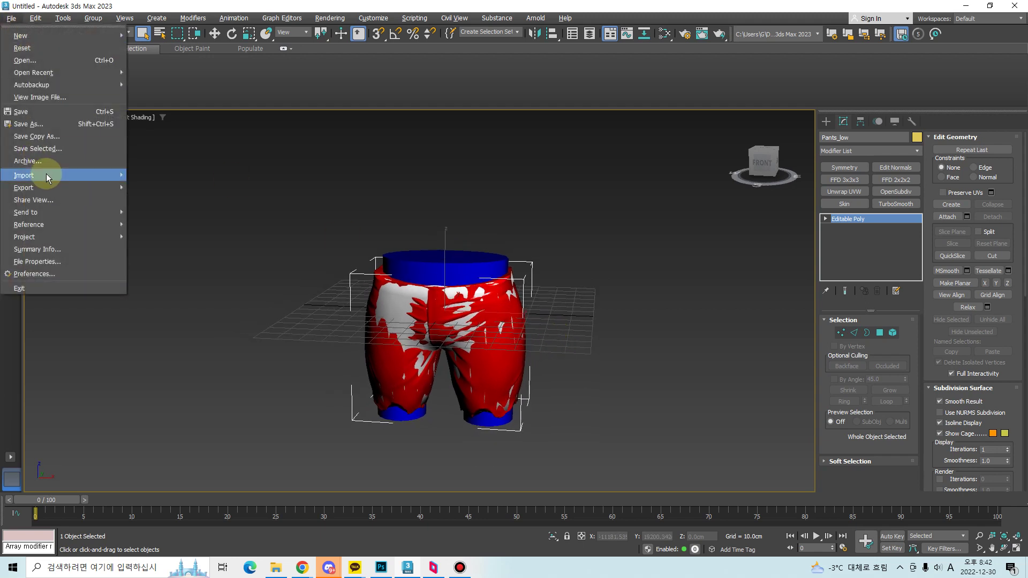
mouse_move(46, 188)
left_click(178, 207)
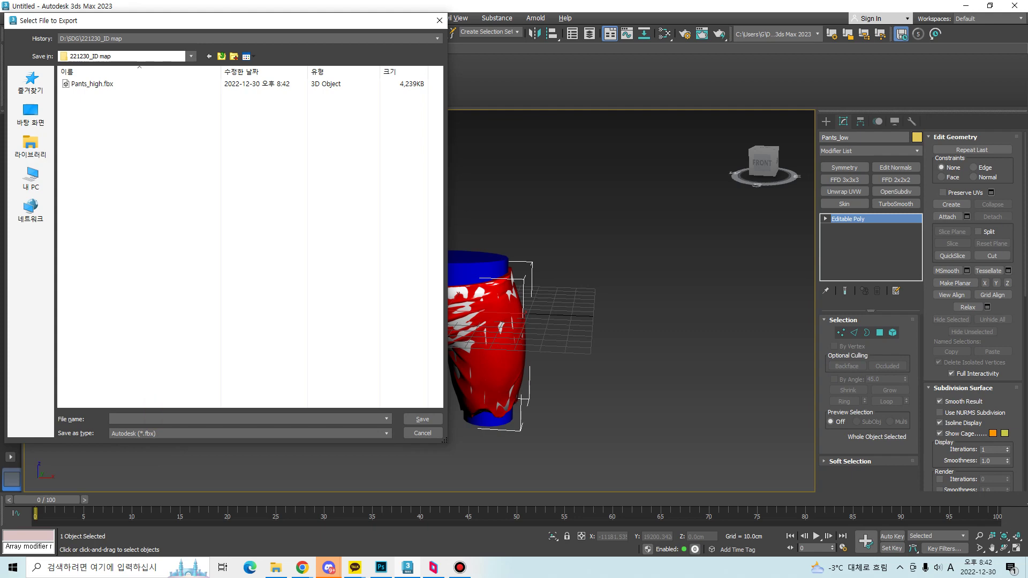
type("Pants_low")
key("Return")
key("Return")
- Launch Adobe Substance 3D Painter and start a new project with the document resolution set to 2048
key("super")
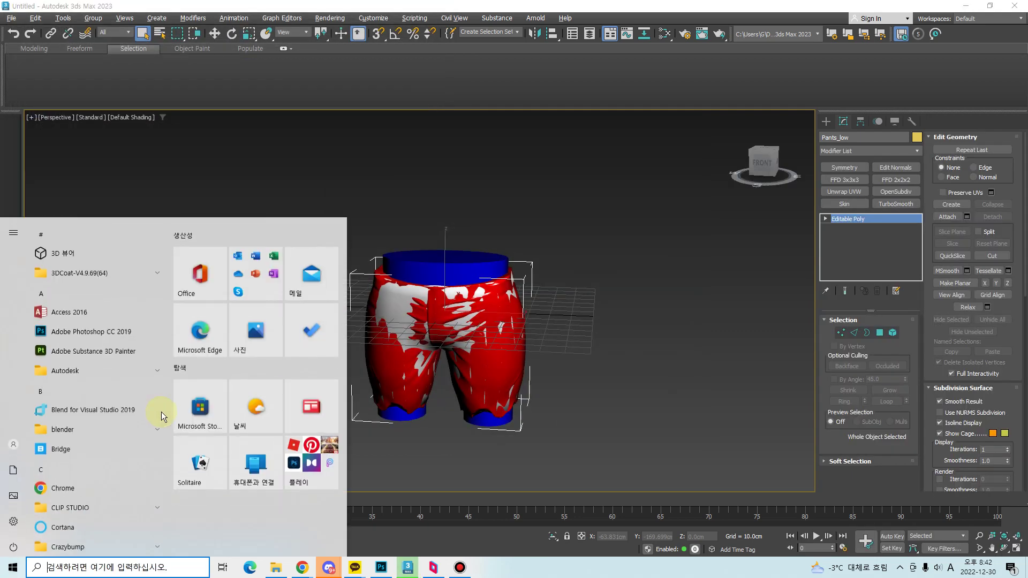
key("super")
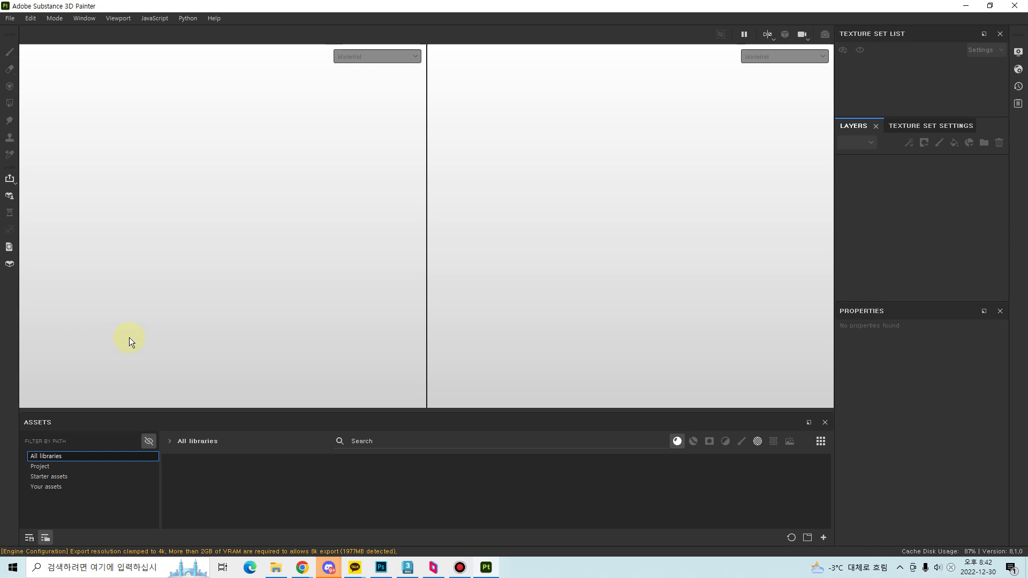
left_click(10, 19)
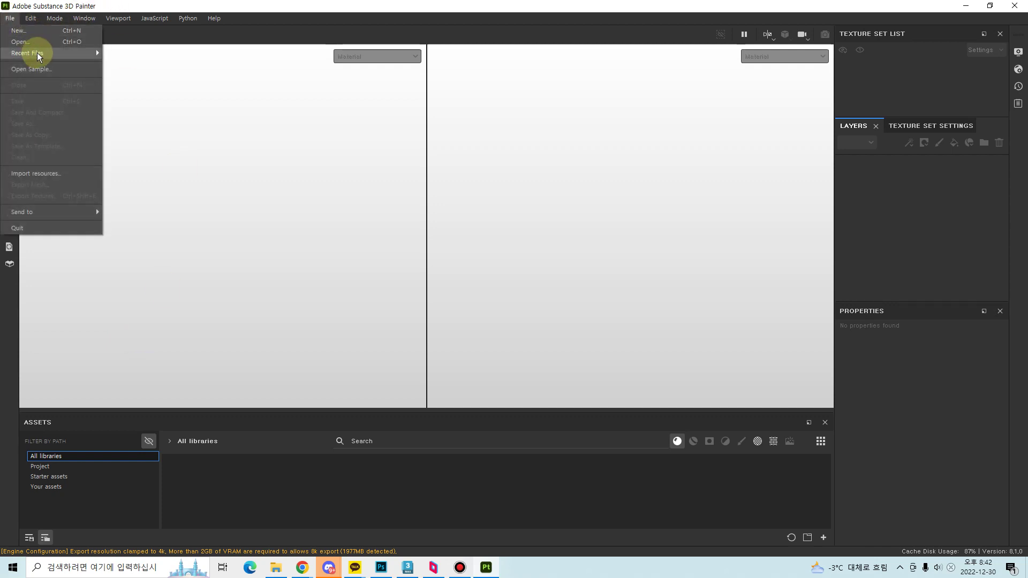
left_click(36, 31)
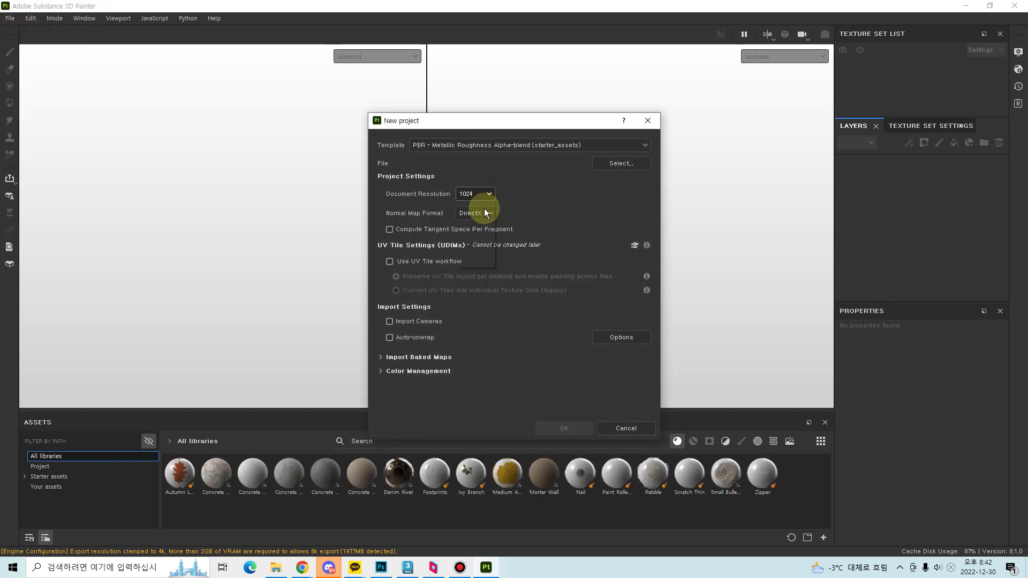
left_click(474, 252)
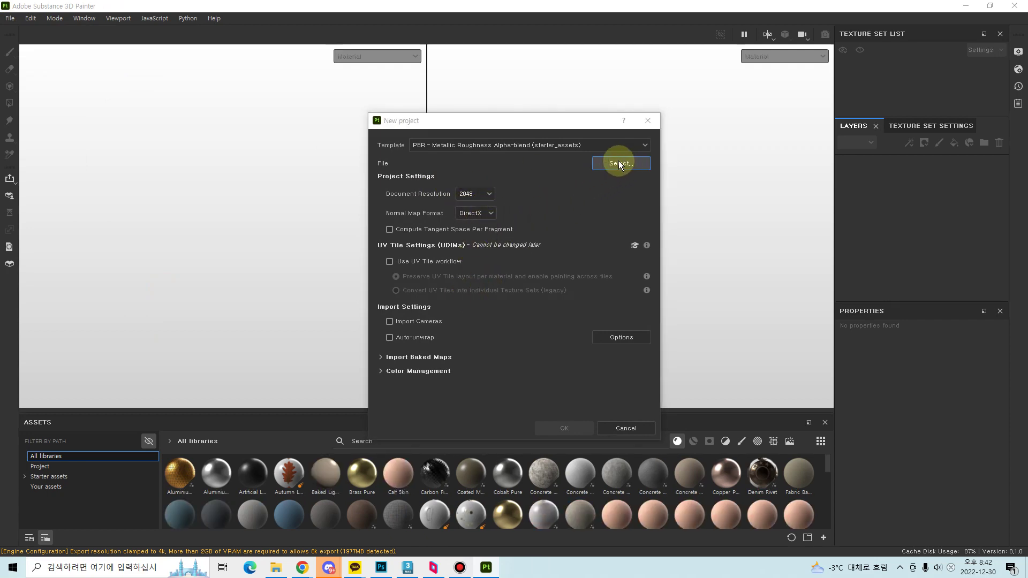
- Load Pants_low.fbx from the "221230_ID map" folder inside SDG on drive D as the mesh and create the project
left_click(618, 161)
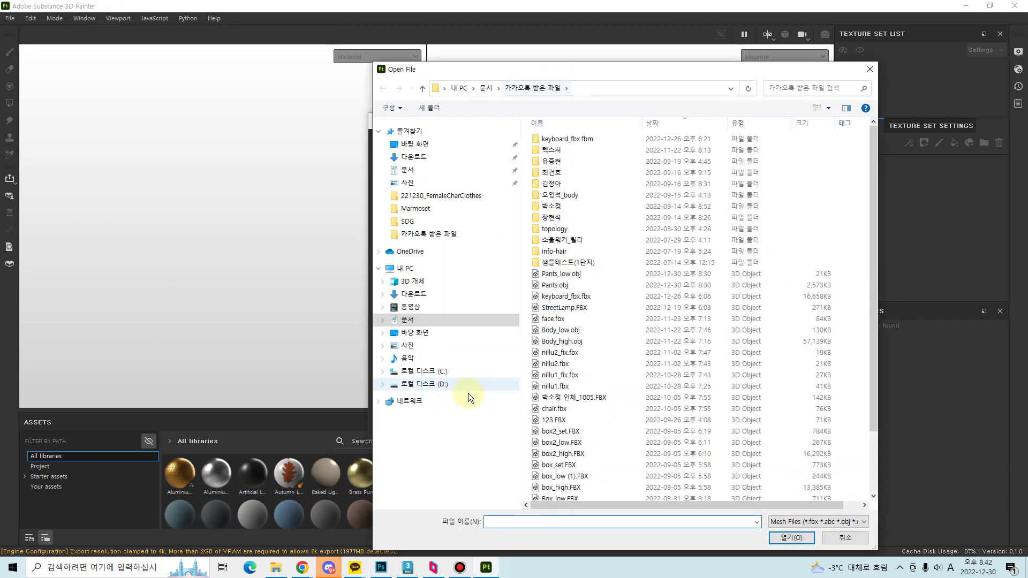
left_click(473, 385)
double_click(549, 228)
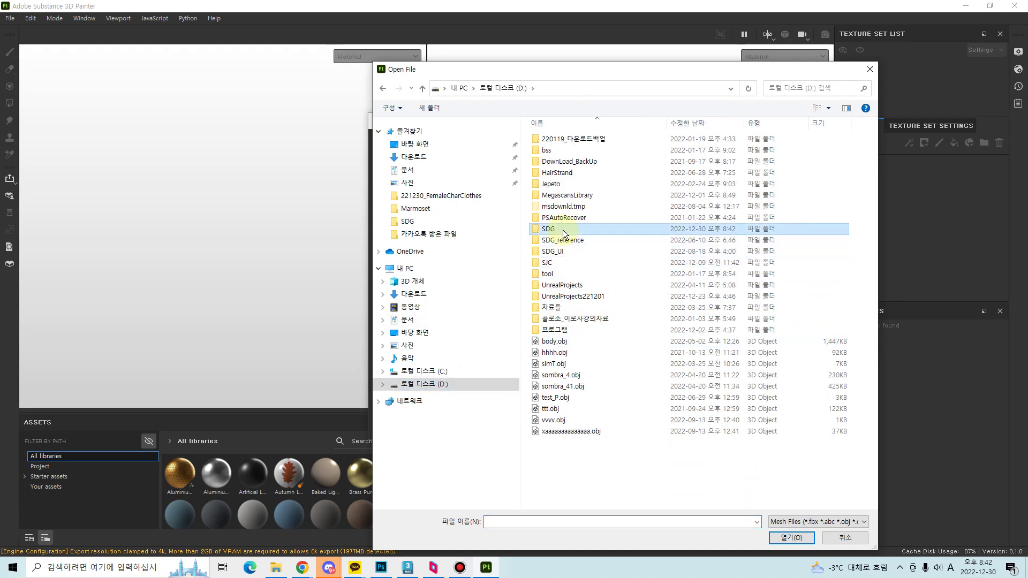
scroll(607, 337, "down", 10)
scroll(618, 369, "down", 8)
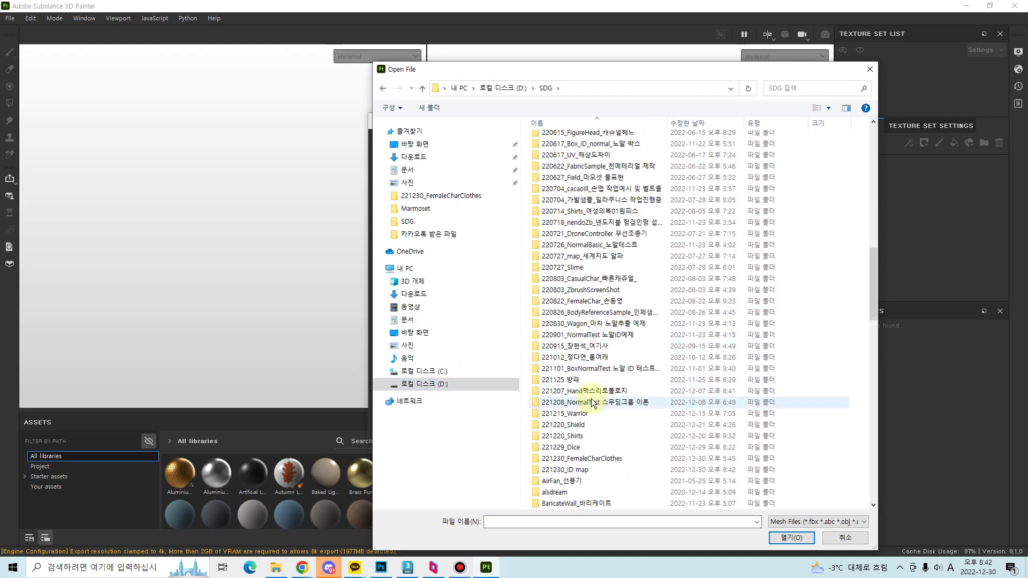
double_click(588, 335)
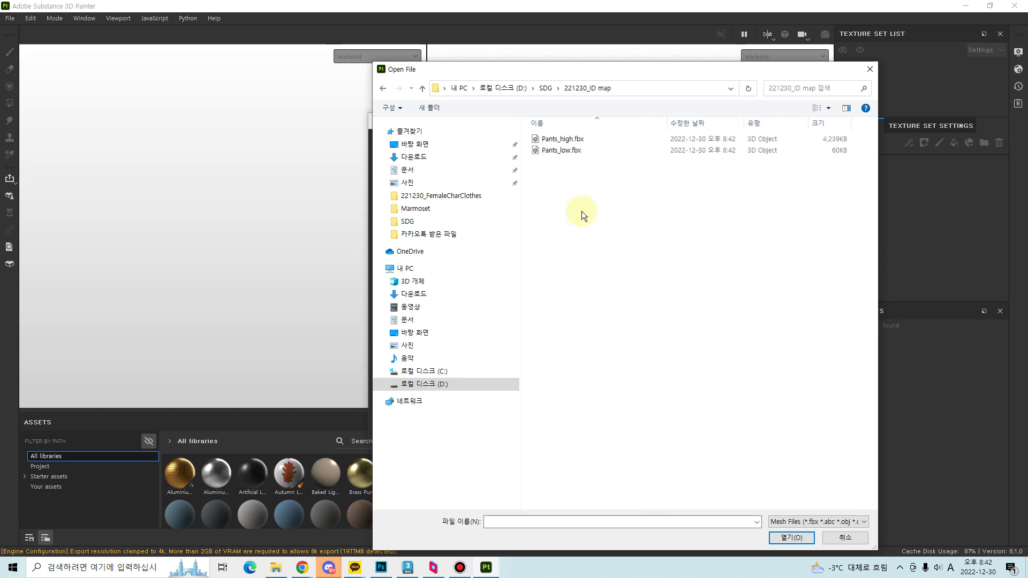
left_click(605, 150)
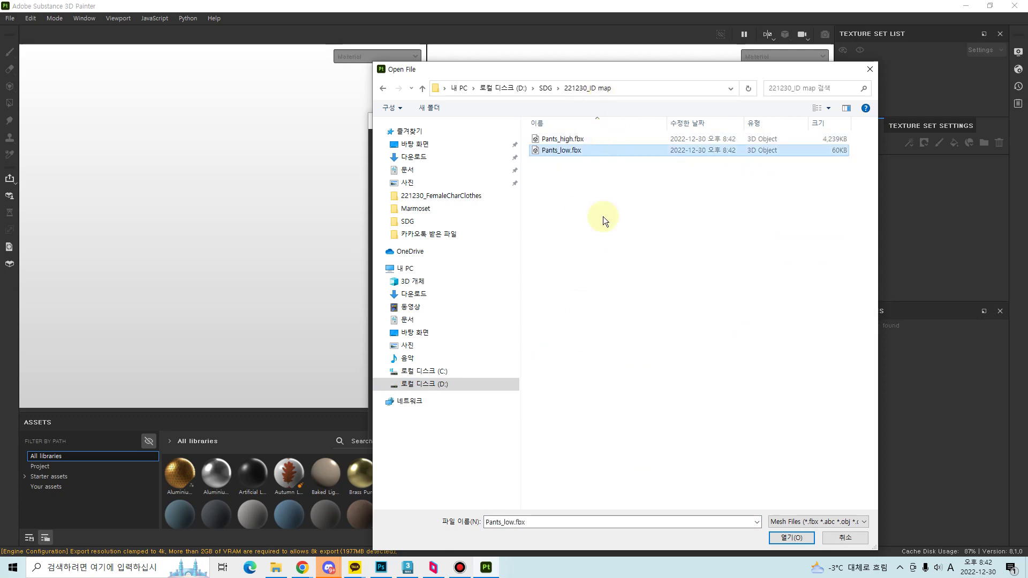
left_click(786, 537)
left_click(568, 429)
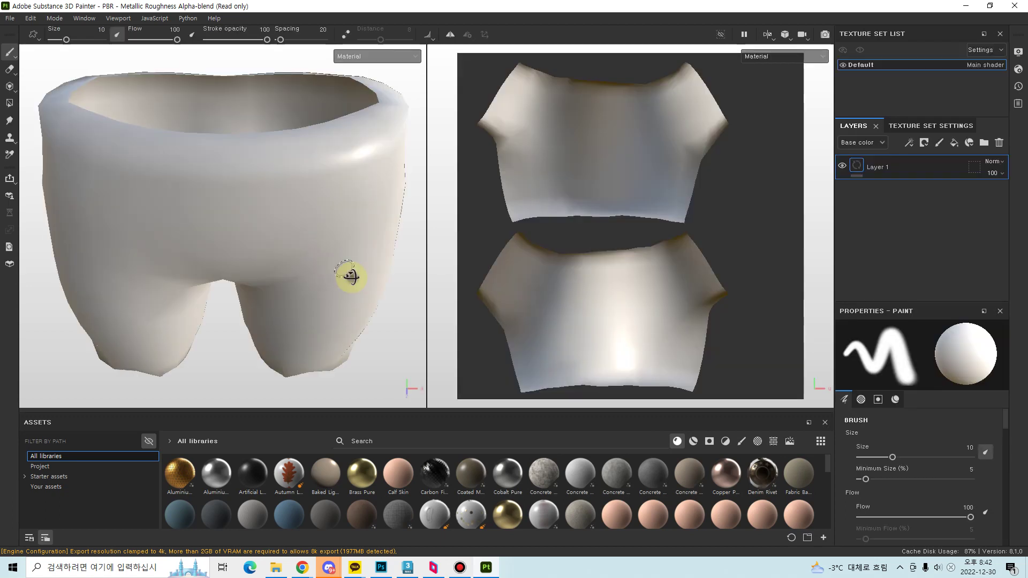
- Open the mesh map baking settings for the pants and set the output size to 2048
right_click_drag(344, 275, 294, 252, "alt")
left_click_drag(294, 253, 322, 209, "alt")
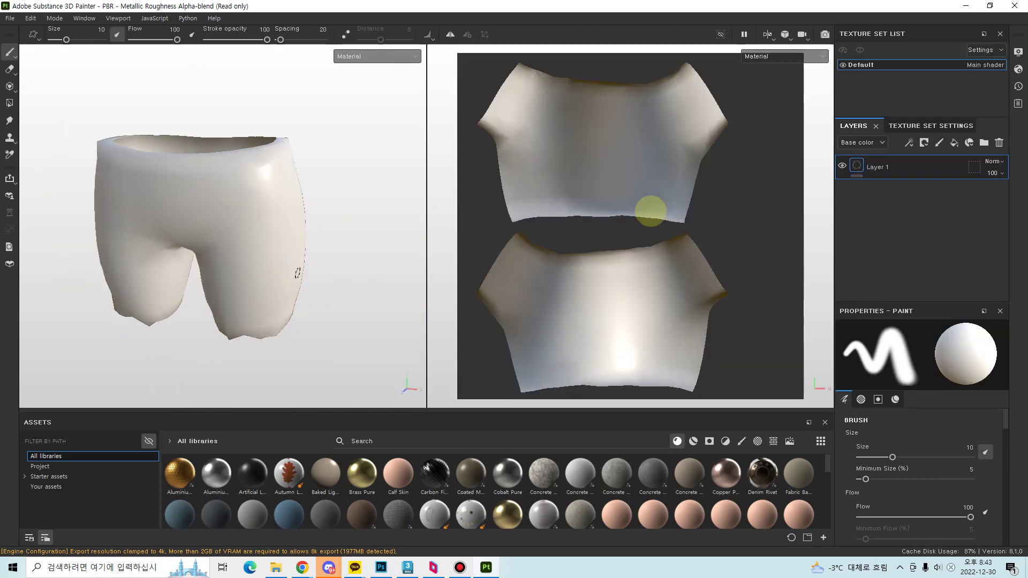
left_click(908, 126)
scroll(994, 225, "down", 5)
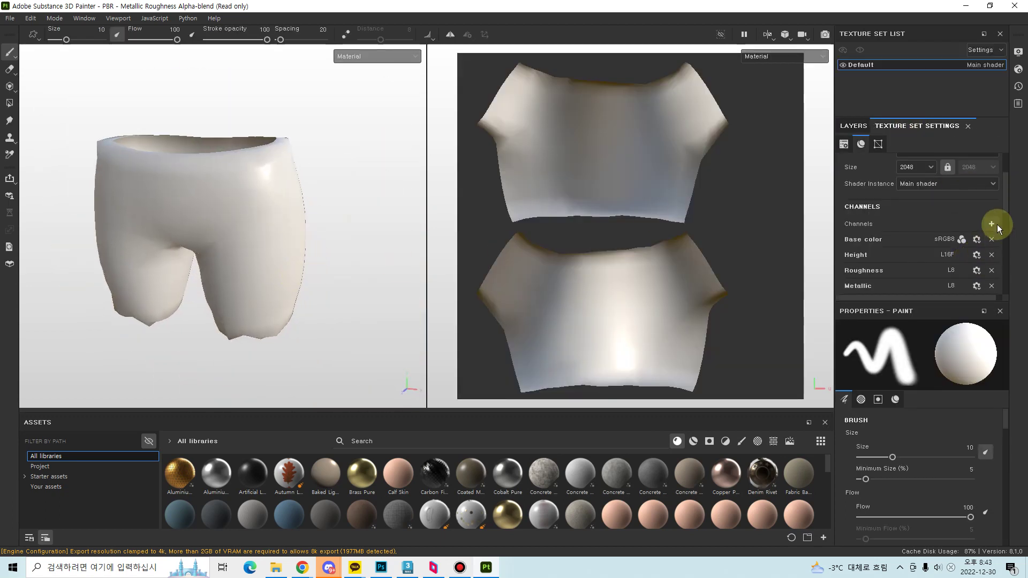
scroll(991, 224, "down", 3)
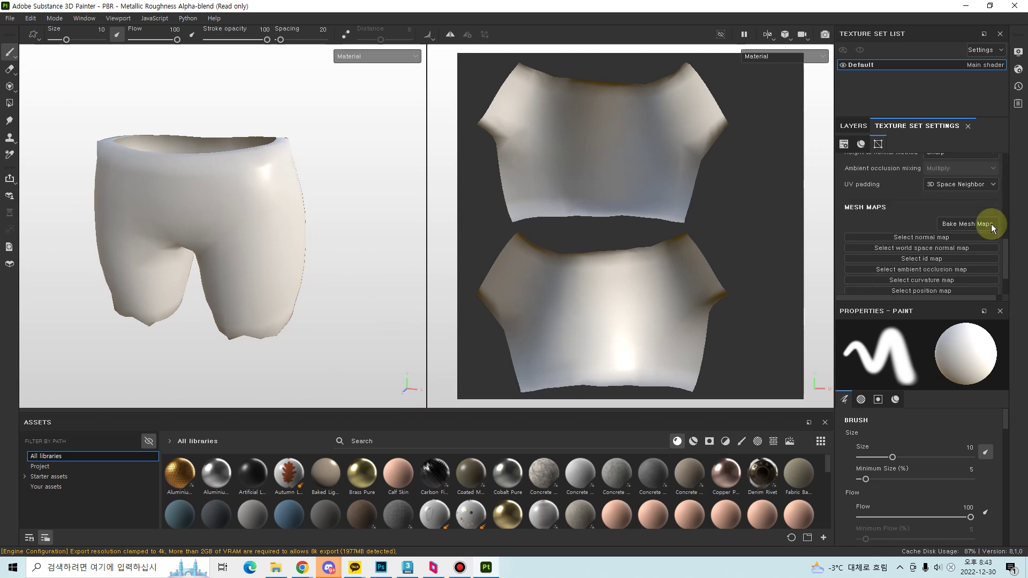
left_click(946, 223)
left_click(509, 134)
left_click(501, 213)
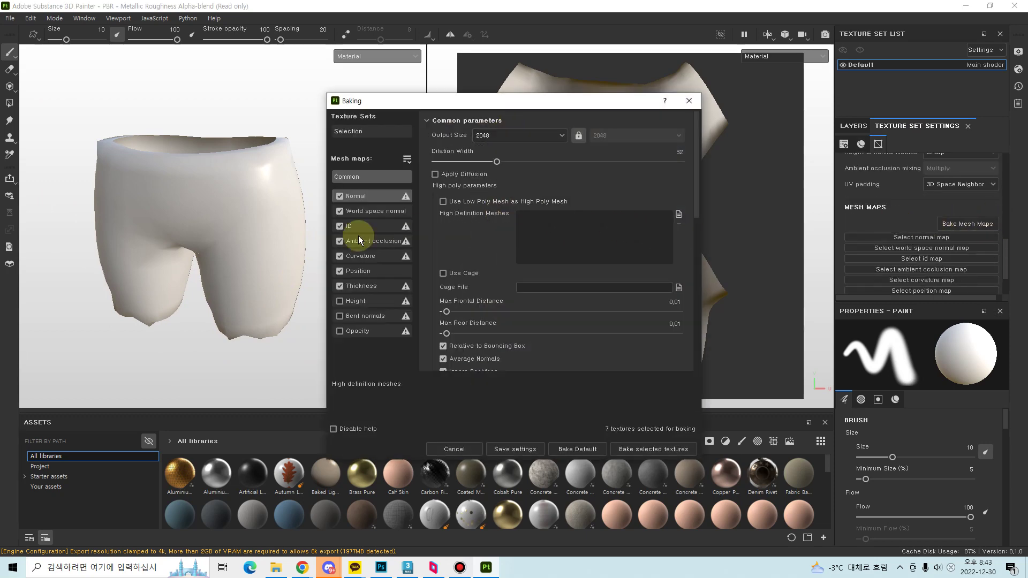
- Use Material Color as the ID map's color source and set the common antialiasing to Subsampling 2x2
left_click(354, 226)
left_click(521, 139)
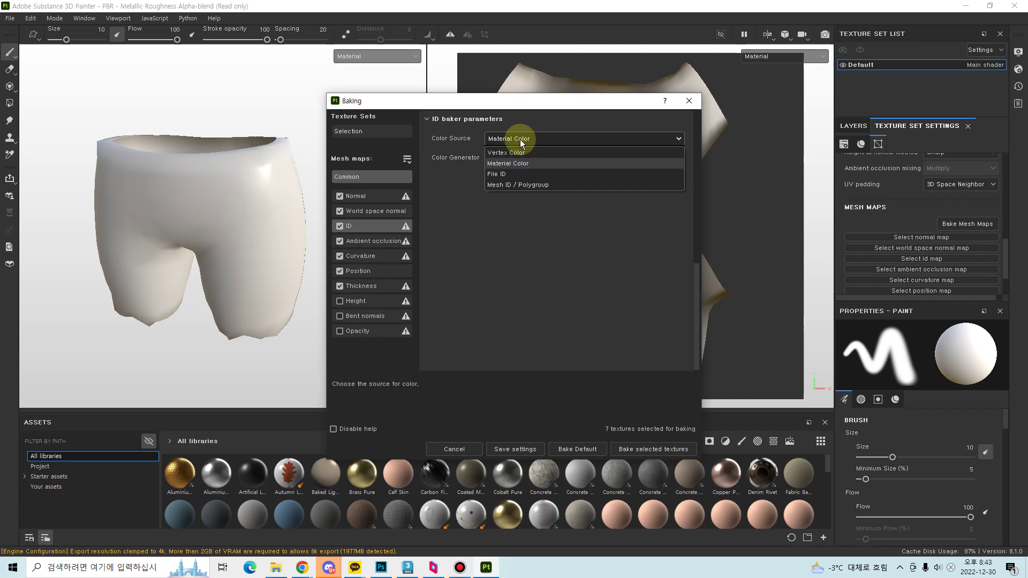
left_click(511, 165)
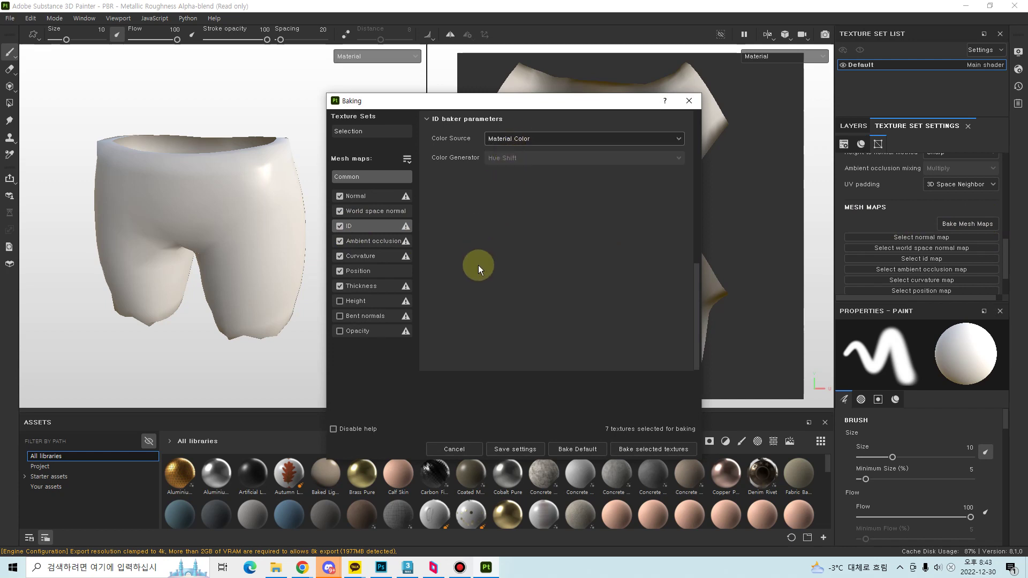
scroll(530, 273, "up", 5)
left_click(544, 280)
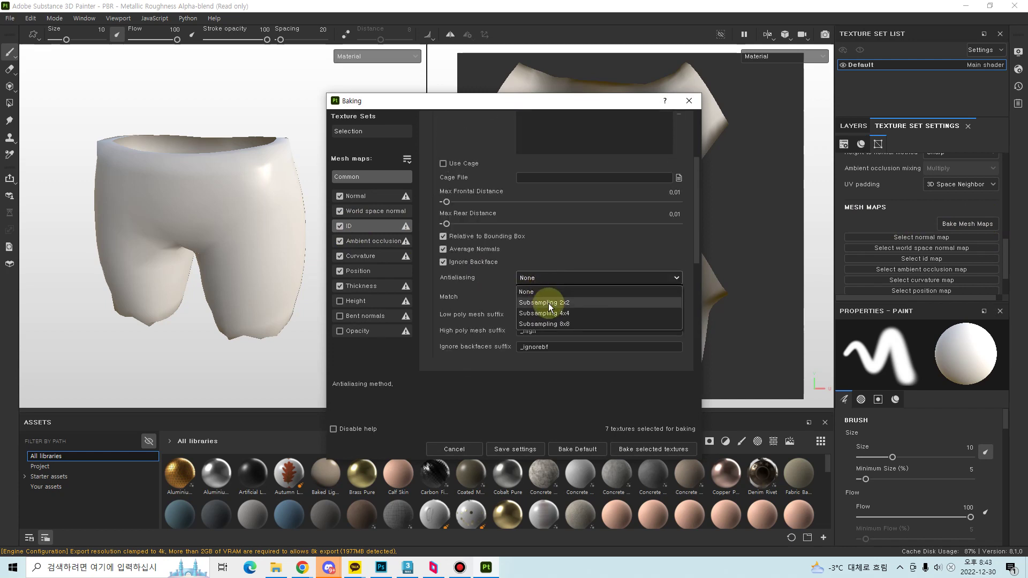
left_click(551, 298)
- Load Pants_high.fbx from the "221230_ID map" folder as the high definition mesh for baking
left_click(679, 180)
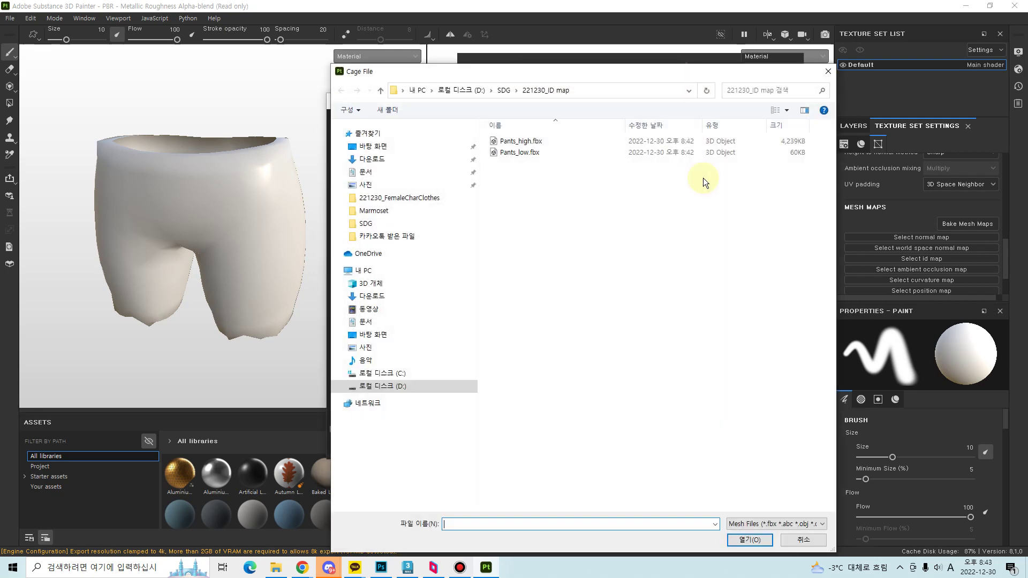
left_click(817, 60)
scroll(647, 241, "up", 3)
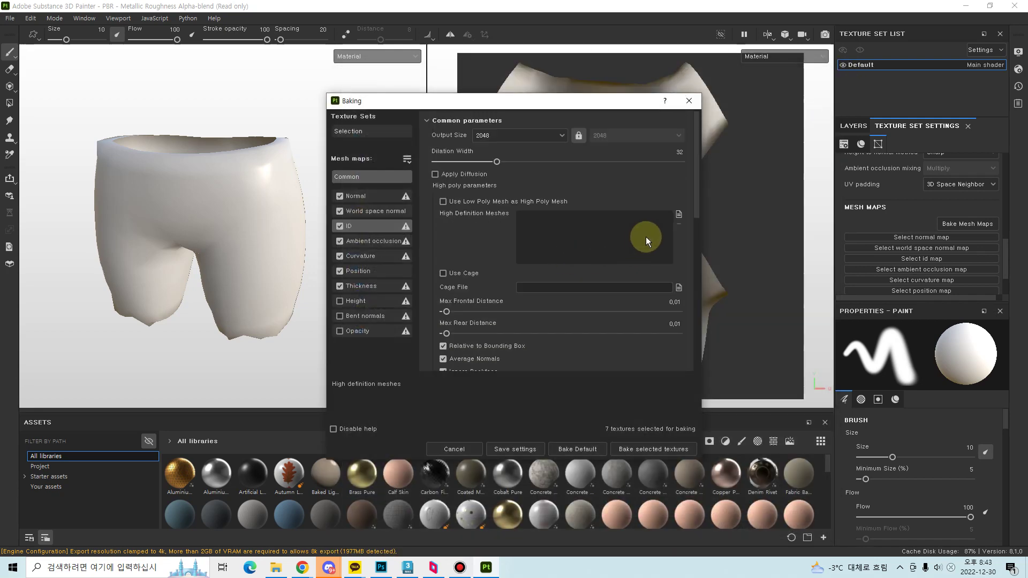
left_click(678, 214)
left_click(522, 140)
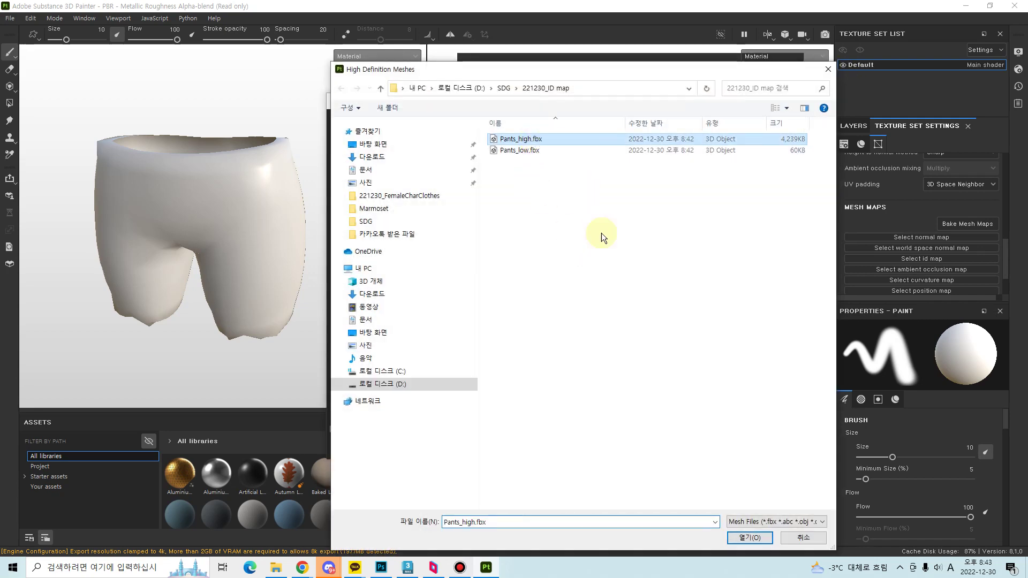
left_click(742, 536)
- Bake the selected mesh maps with a max frontal distance of about 0.046 and a max rear distance of 0.043
scroll(493, 298, "down", 2)
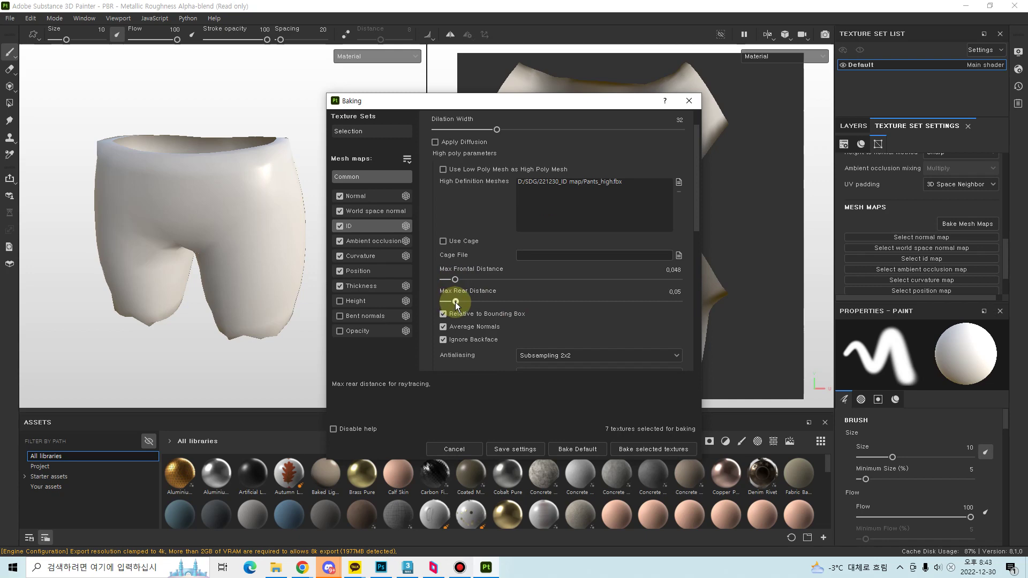
left_click_drag(456, 303, 454, 303)
scroll(674, 321, "down", 5)
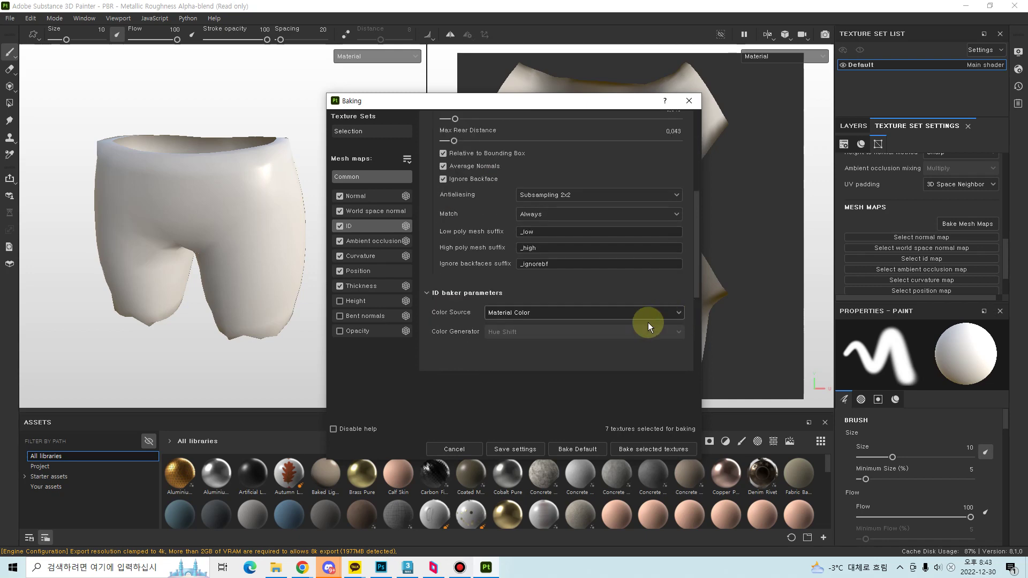
left_click(617, 444)
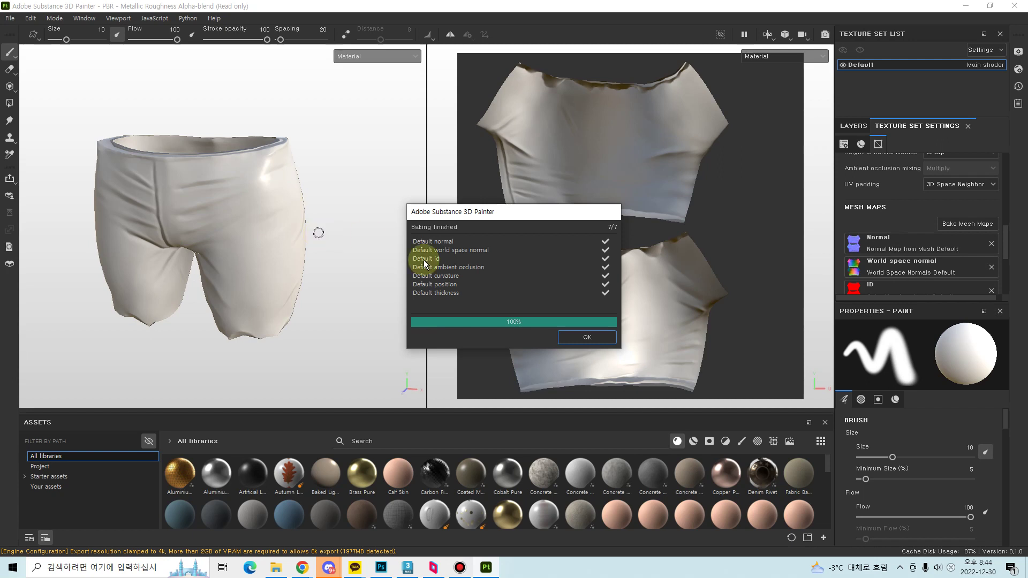
left_click(601, 342)
- Check the baked ID map, reopen the baking settings and change the ID color source to Mesh ID / Polygroup
scroll(921, 252, "down", 2)
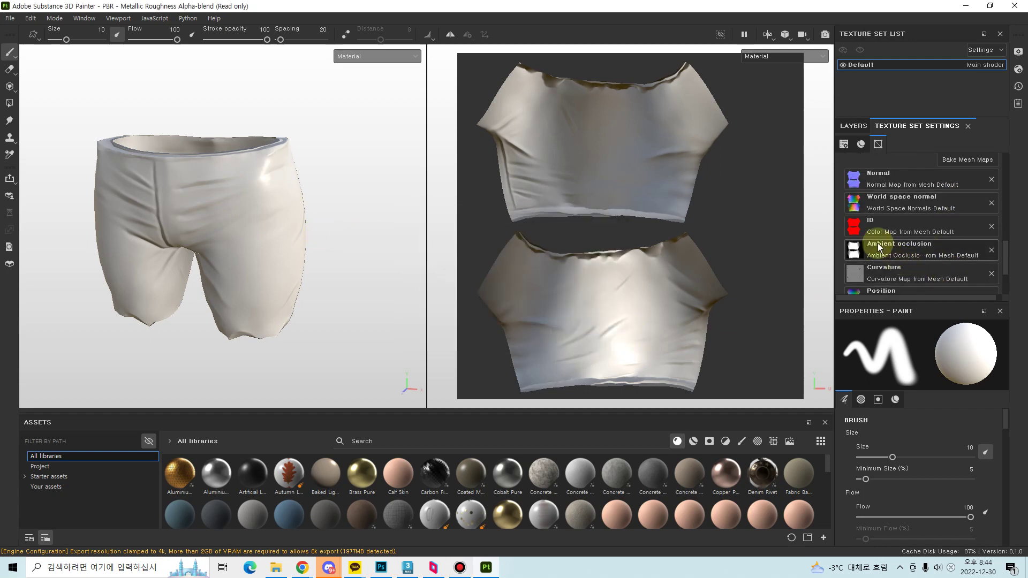
left_click(855, 229)
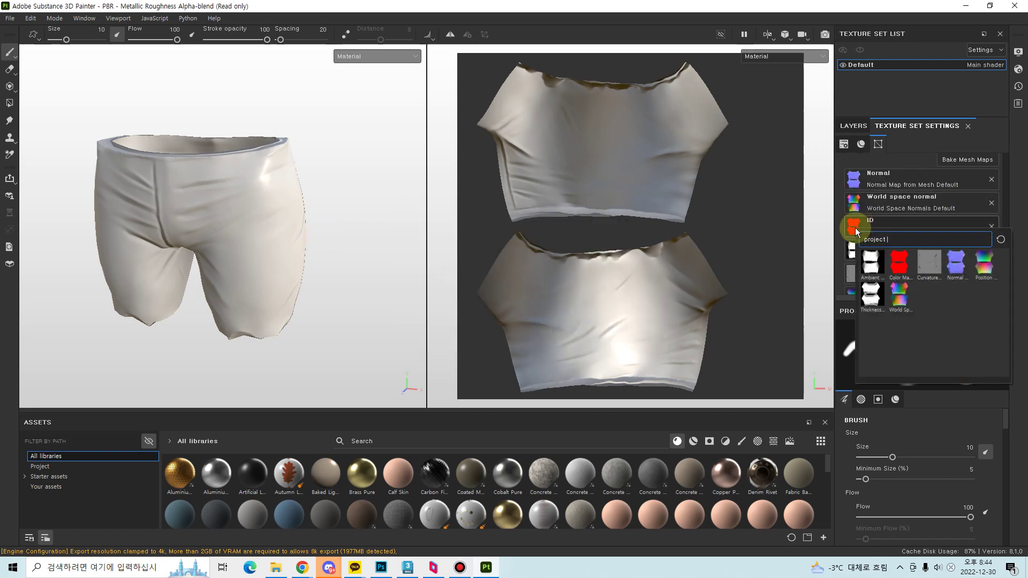
left_click(895, 264)
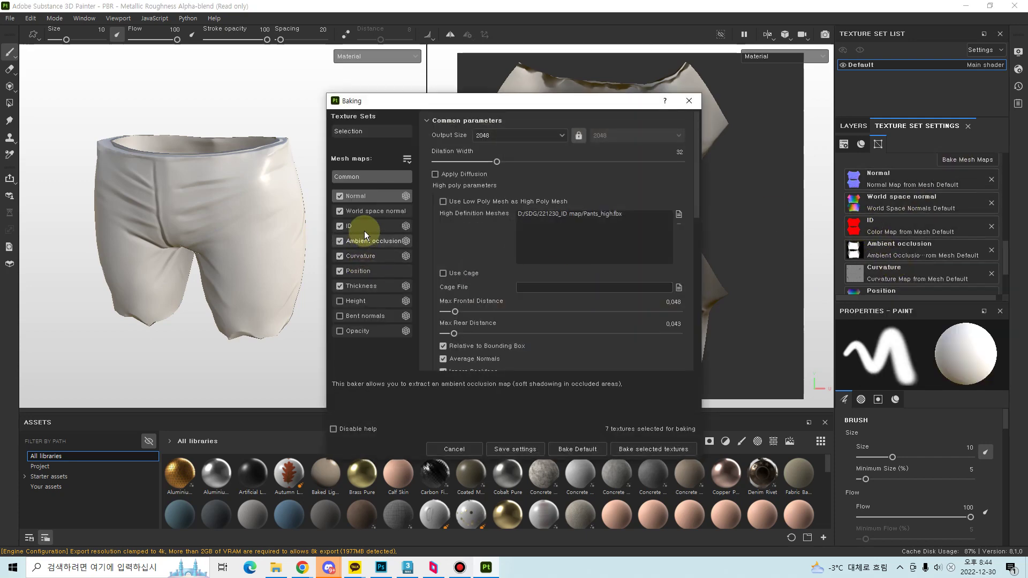
left_click(369, 229)
left_click(532, 140)
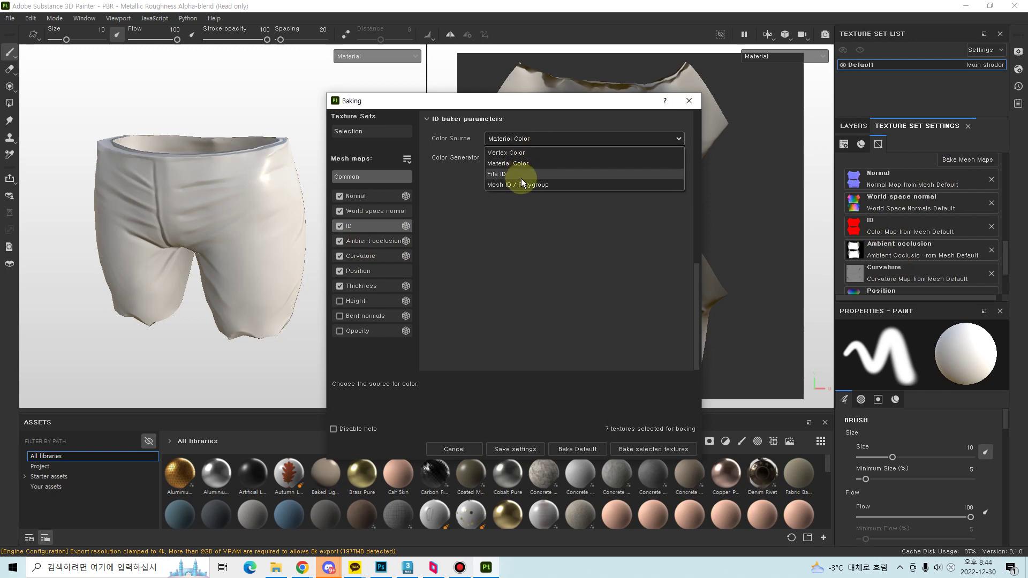
left_click(523, 184)
- Exclude every mesh map except ID from the bake and rebake the ID map
left_click(340, 196)
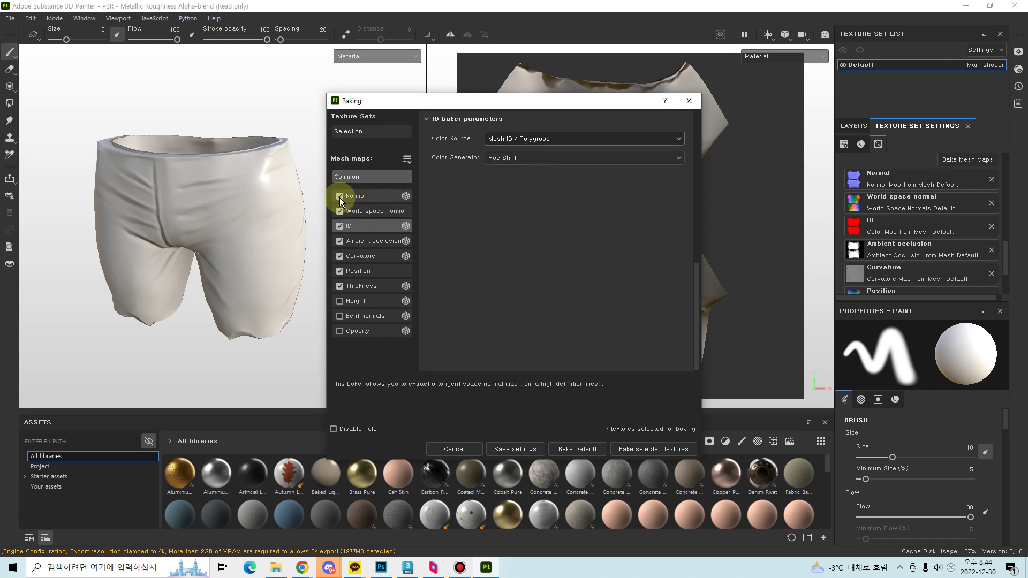
left_click(339, 211)
left_click(340, 241)
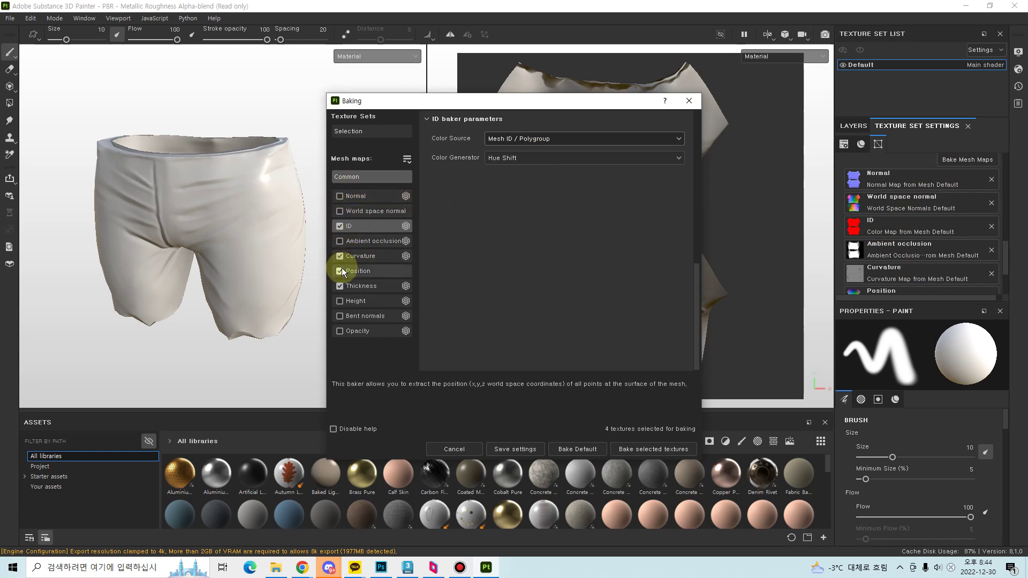
left_click(339, 256)
left_click(340, 271)
left_click(340, 286)
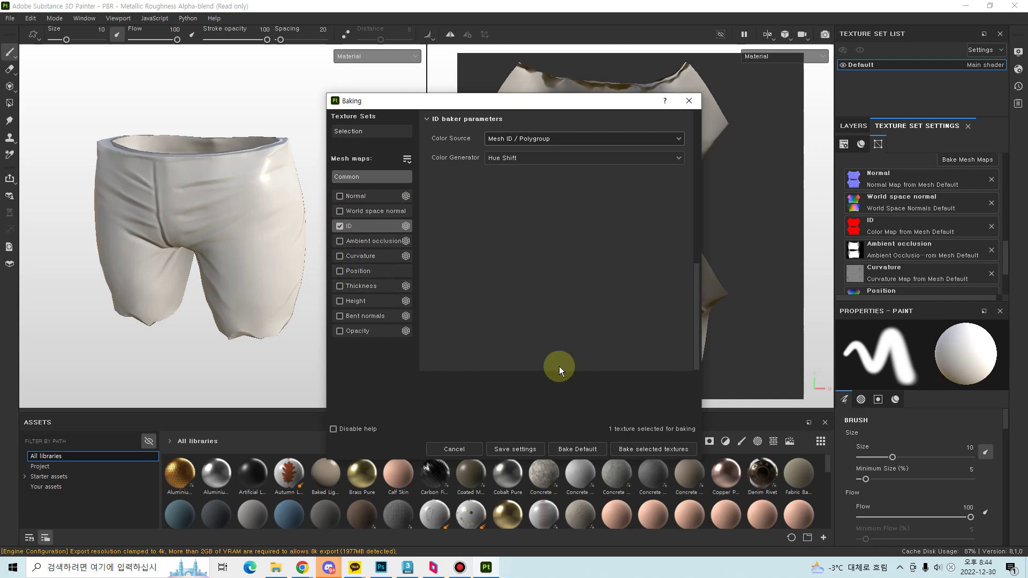
left_click(636, 449)
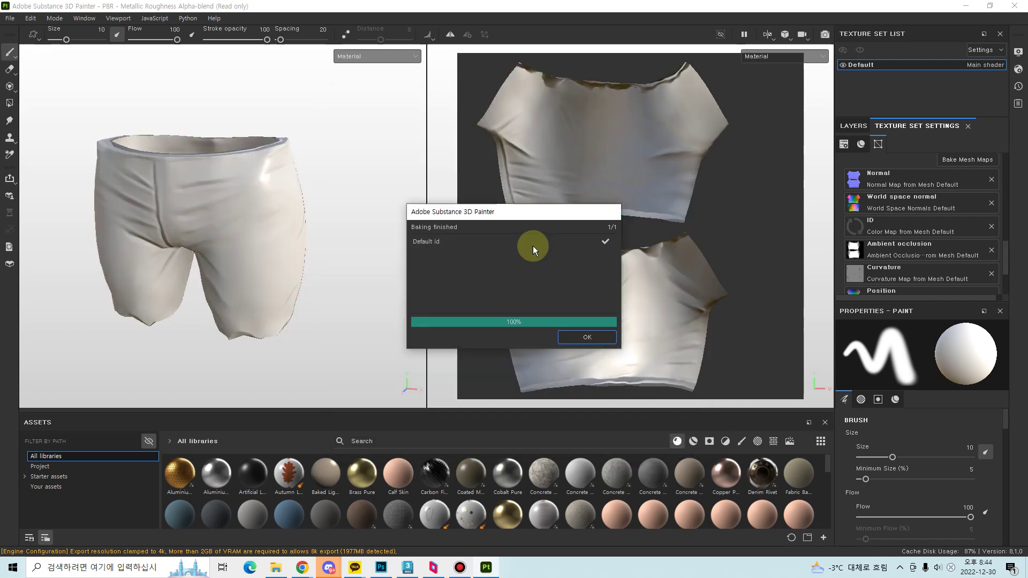
left_click(589, 337)
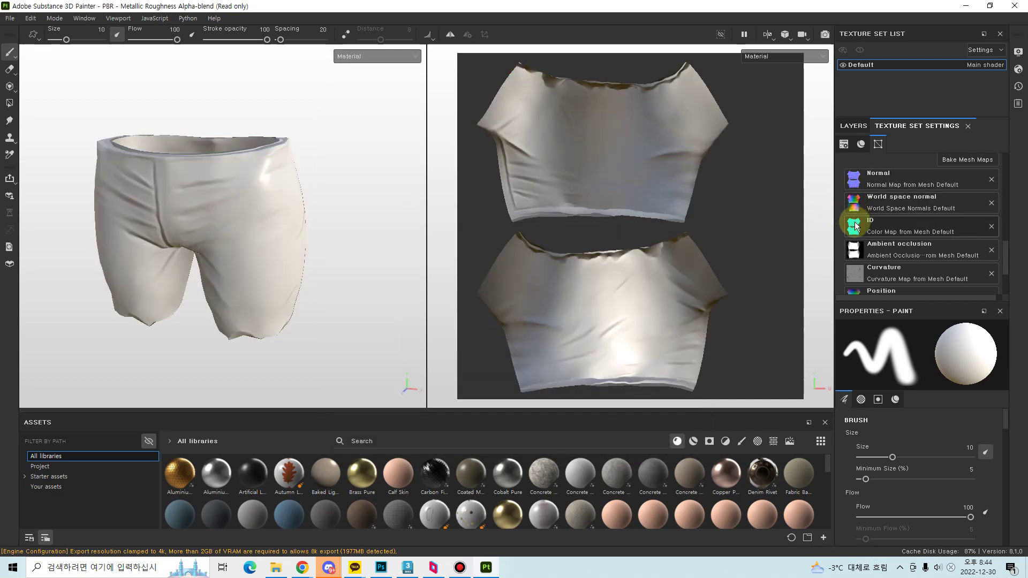
- Display the baked ID mesh map in the viewports and inspect it around the pants' waistband
left_click(352, 57)
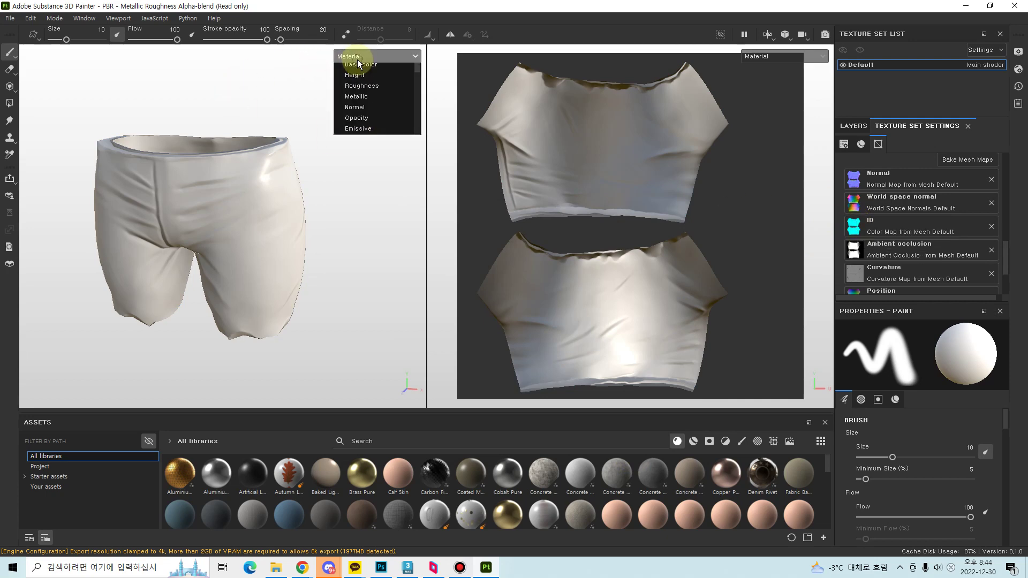
scroll(360, 154, "down", 4)
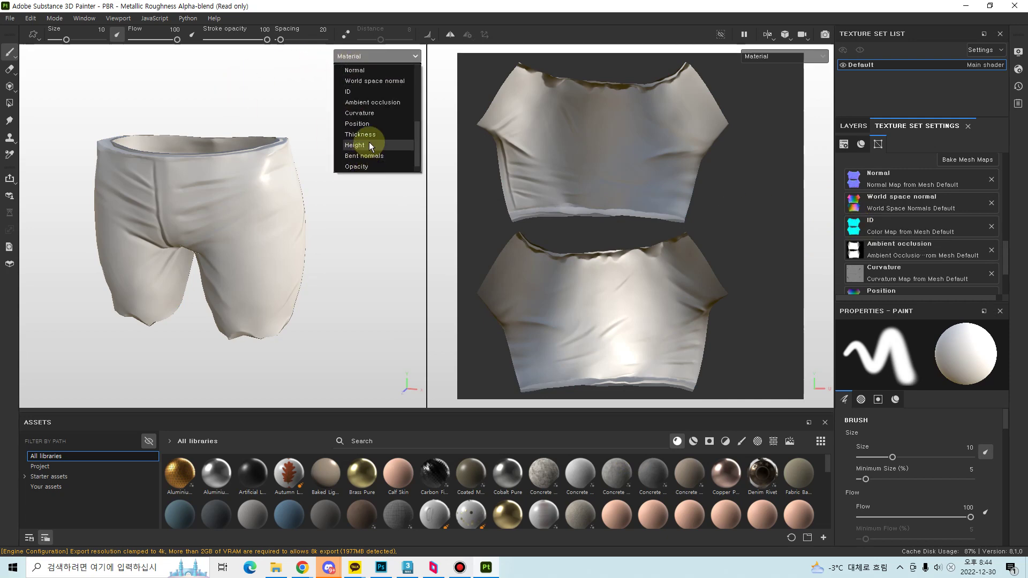
left_click(359, 95)
left_click_drag(306, 182, 289, 252, "alt")
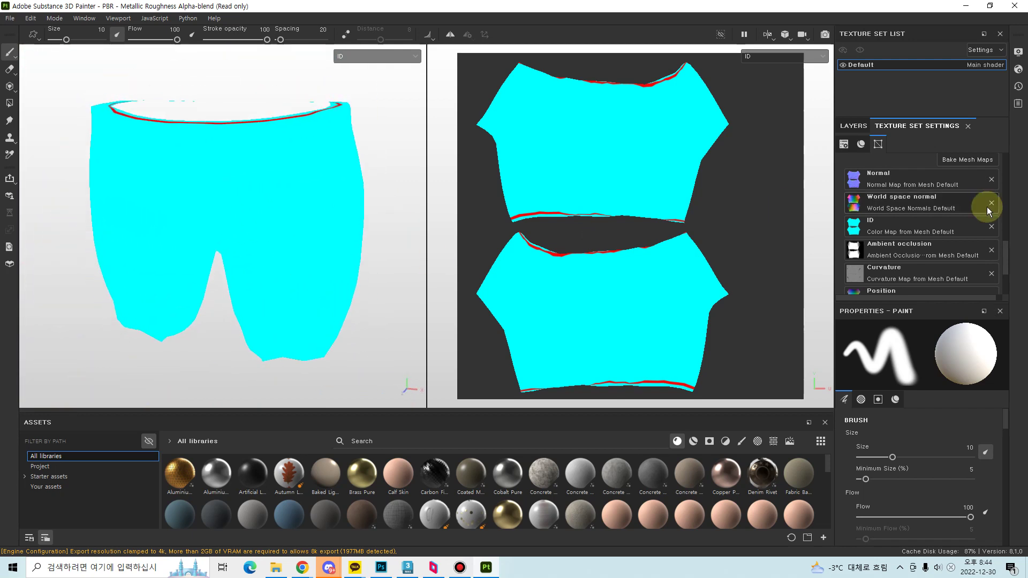
left_click(854, 126)
left_click(927, 127)
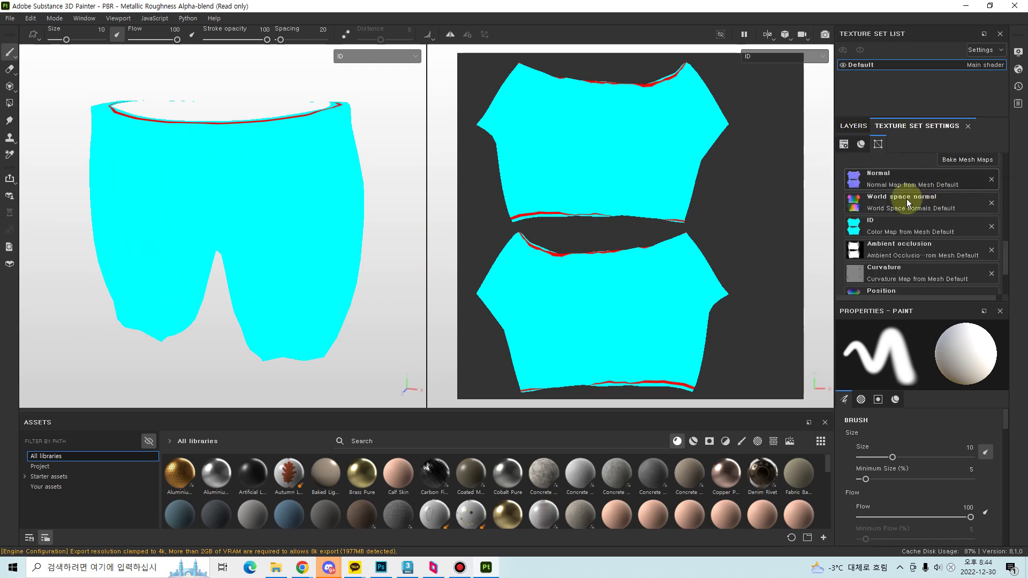
scroll(943, 215, "up", 10)
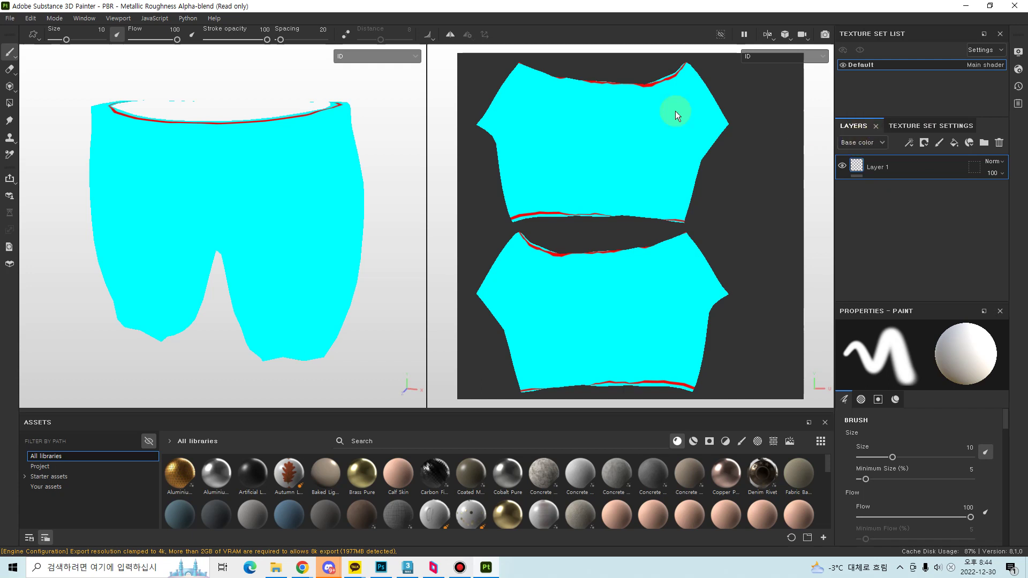
- Switch the viewports back to the Material display and examine the pants from below and above
left_click(369, 57)
scroll(370, 75, "up", 3)
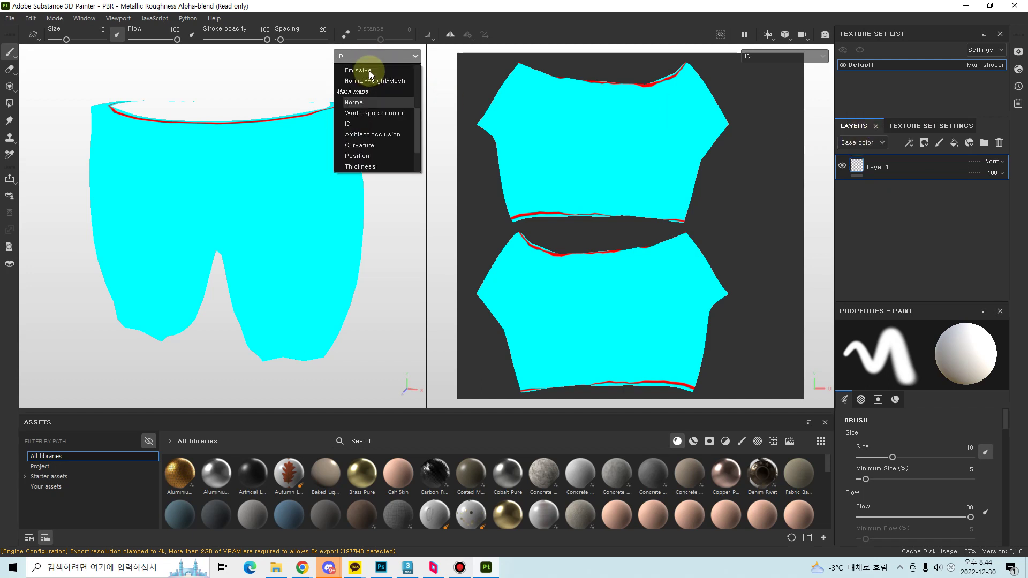
left_click(367, 73)
left_click_drag(367, 96, 316, 236, "alt")
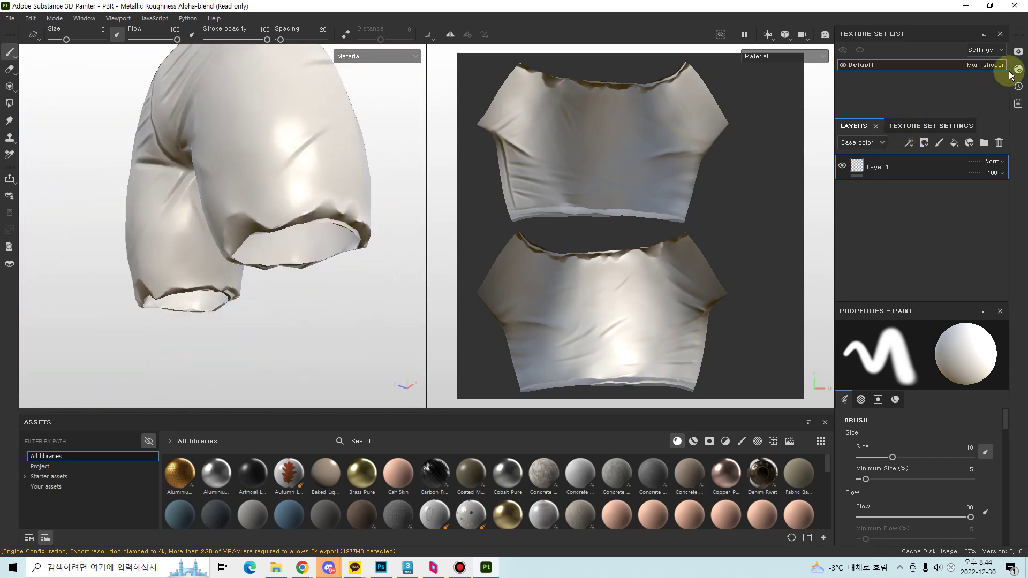
left_click_drag(375, 204, 332, 204, "alt")
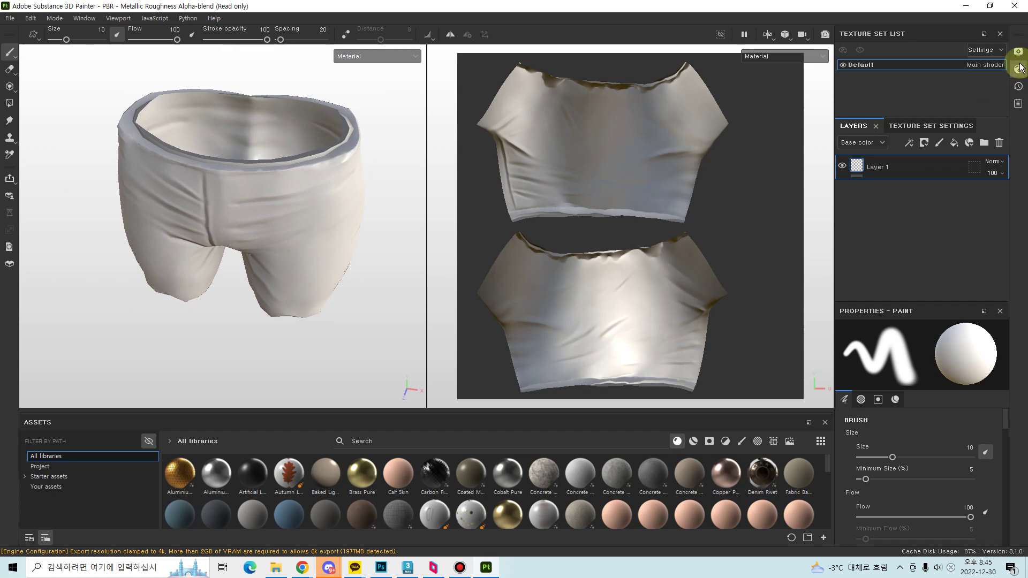
- Choose the pbr-metal-rough-with-alpha-blending shader for the Main shader and close the shader settings
left_click(1018, 68)
left_click(908, 100)
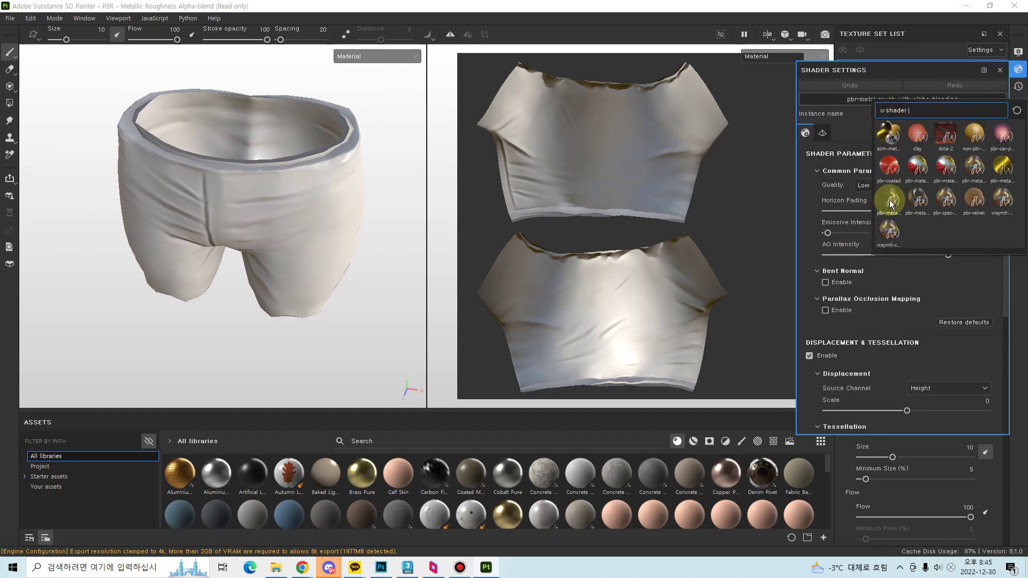
mouse_move(892, 202)
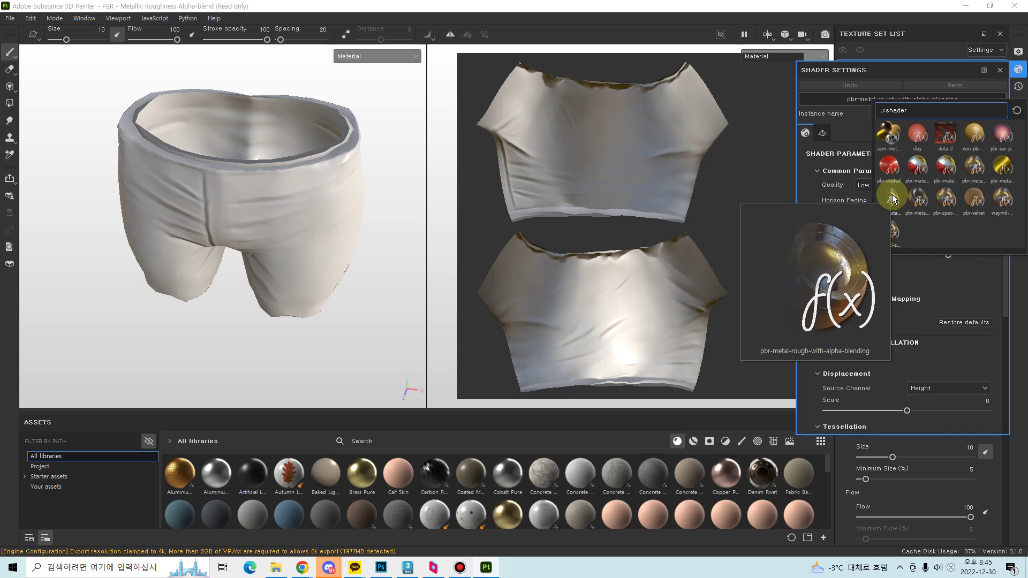
left_click(895, 202)
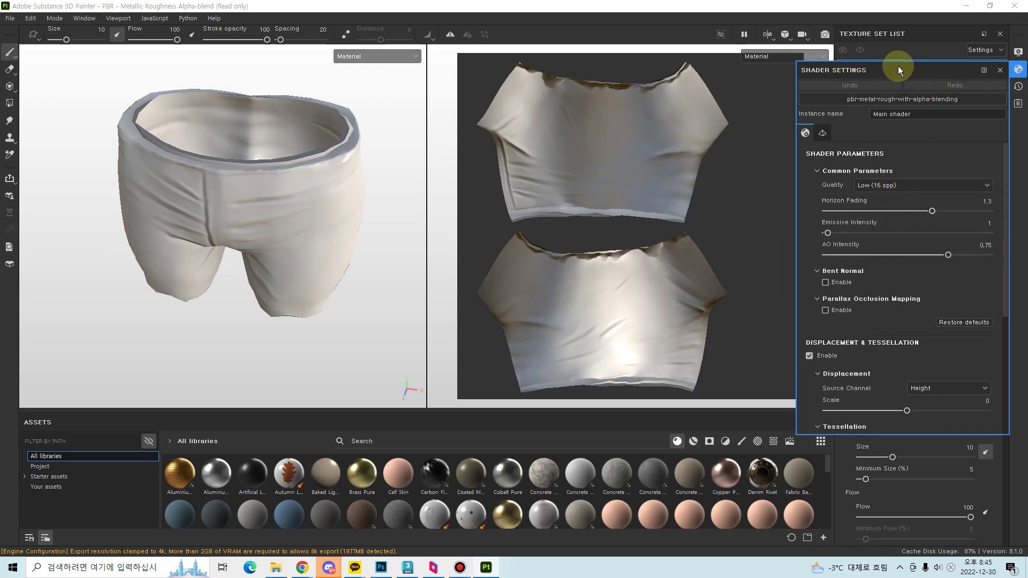
left_click(1000, 70)
- Review the channels that can be added to the Default texture set and its current channel list, including Opacity
left_click(929, 126)
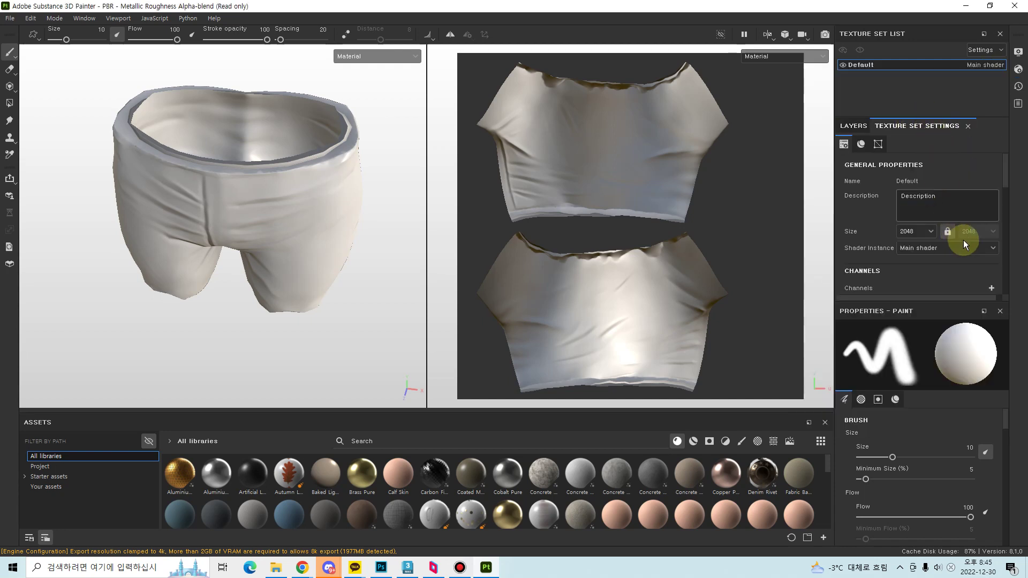
scroll(988, 225, "down", 1)
left_click(993, 224)
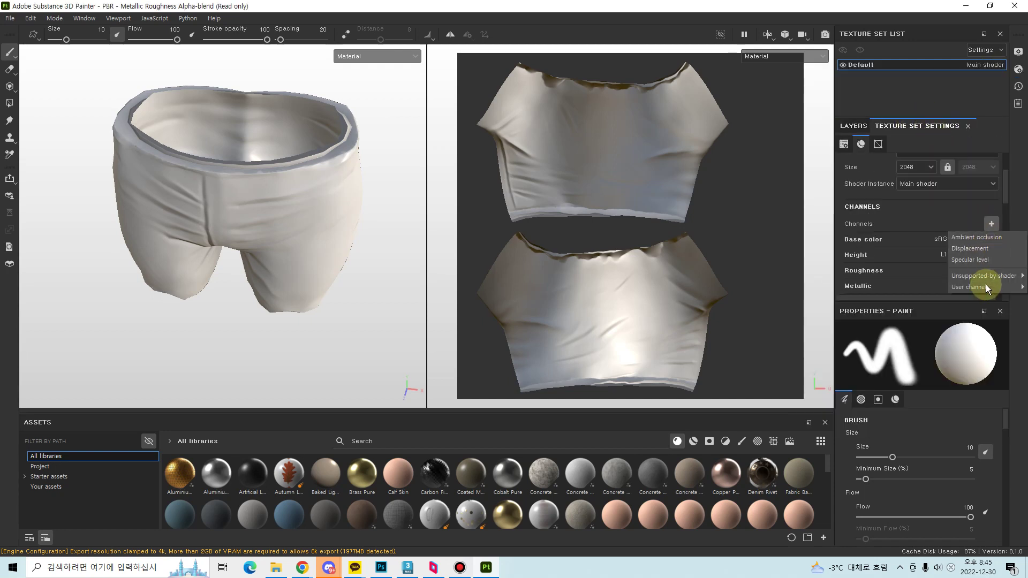
mouse_move(985, 285)
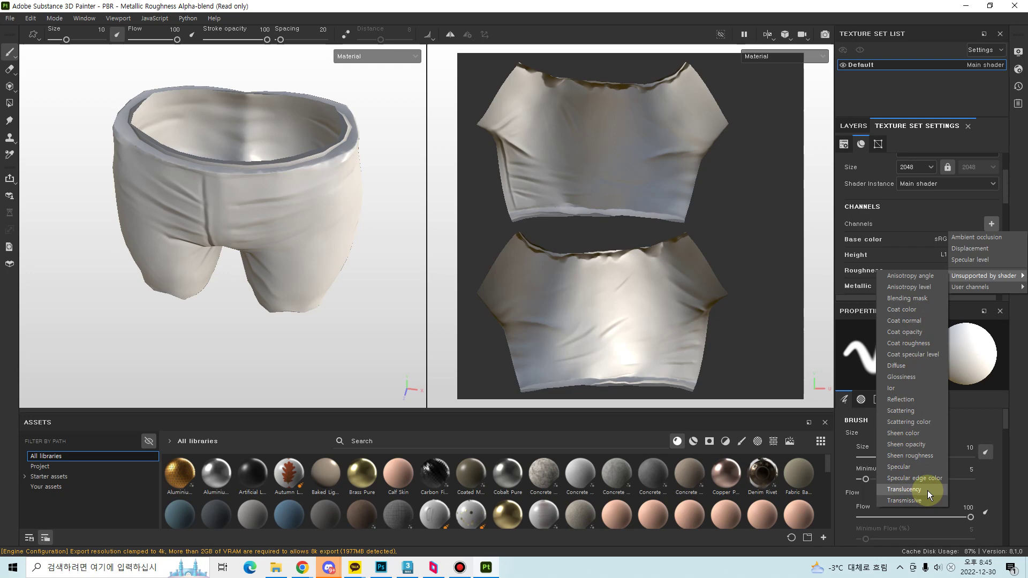
left_click(976, 212)
scroll(923, 232, "down", 3)
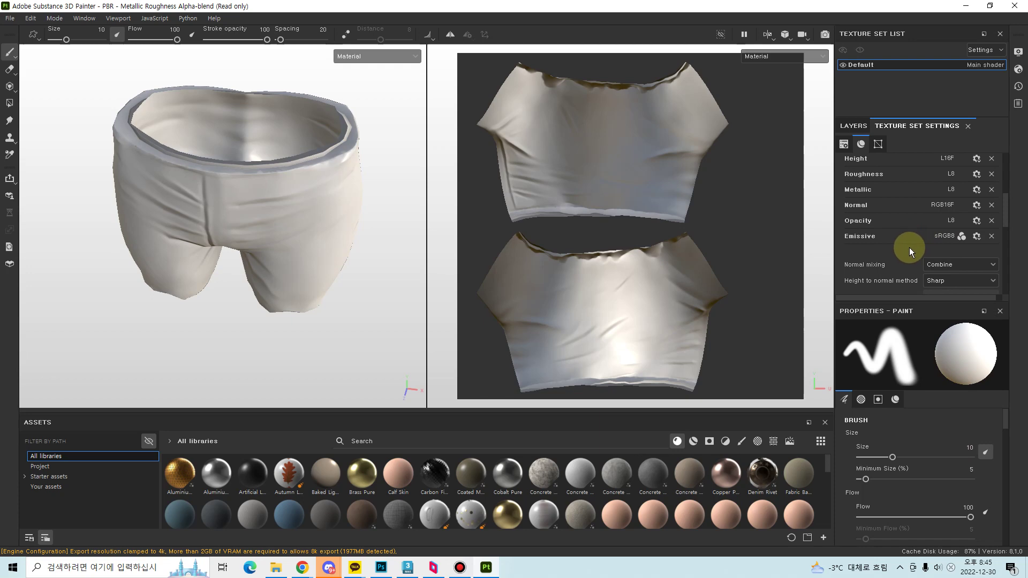
scroll(909, 247, "up", 2)
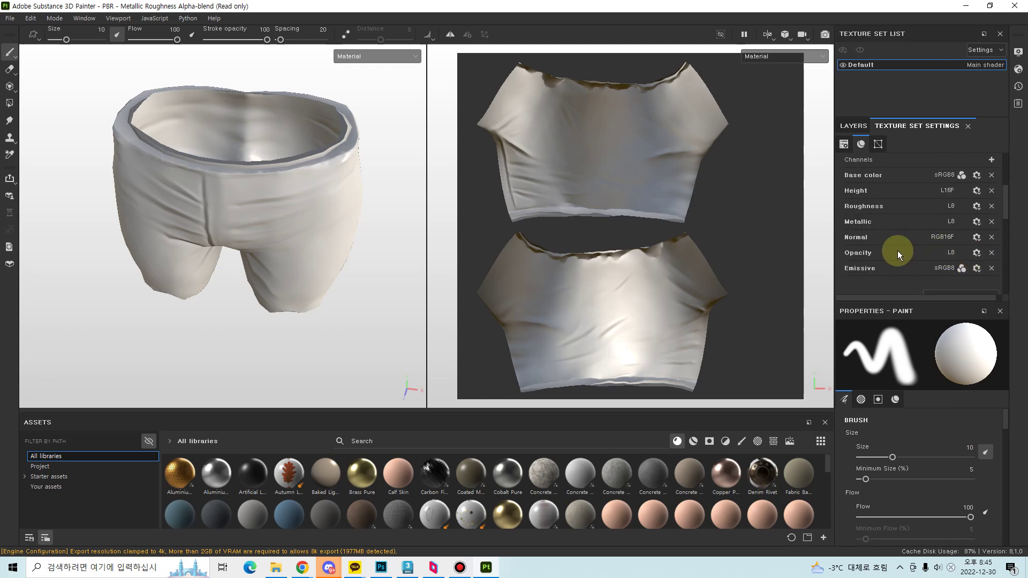
- Examine the paint brush's material channels down to its Opacity value
scroll(924, 431, "down", 10)
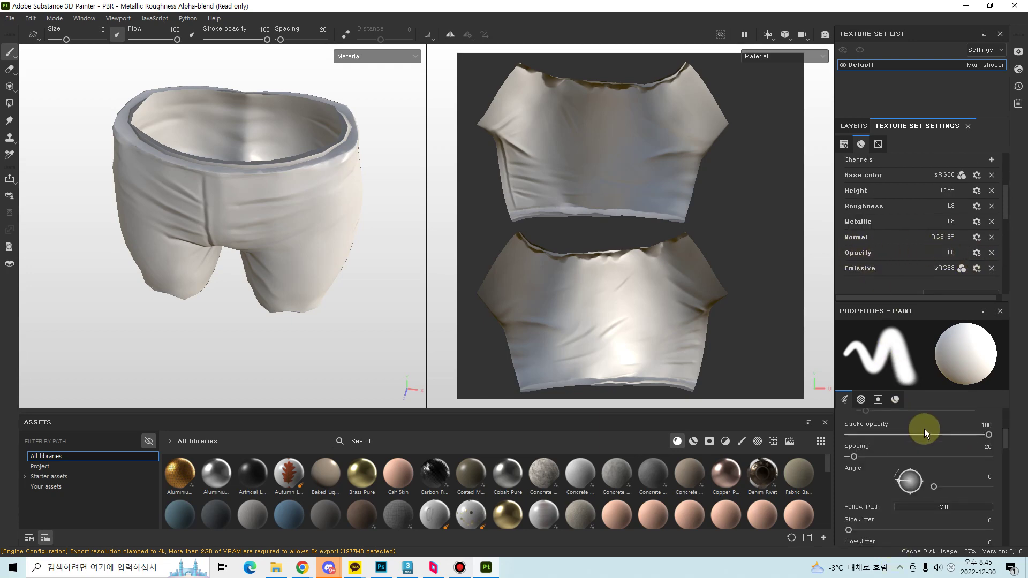
scroll(943, 470, "down", 2)
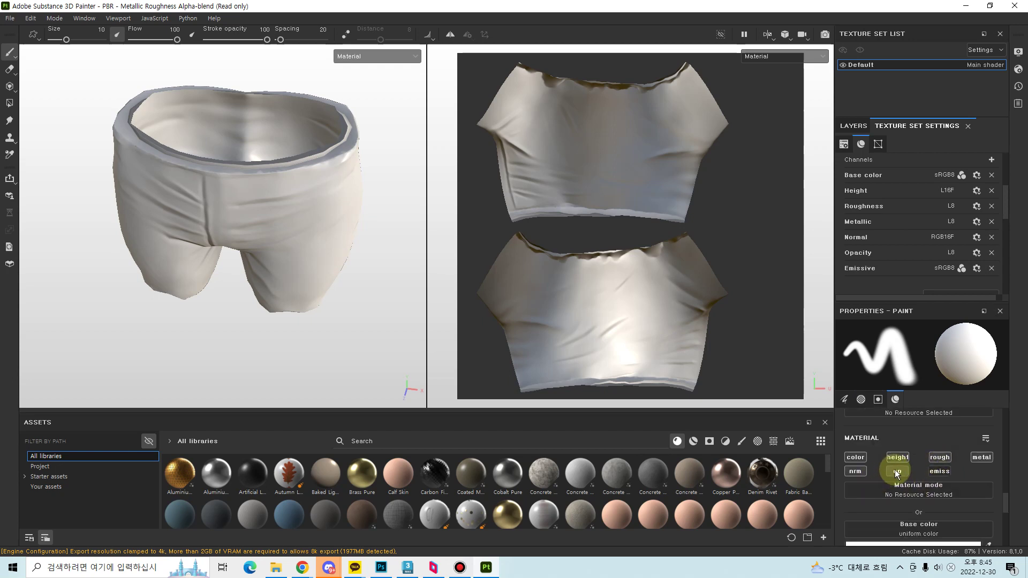
scroll(921, 498, "down", 10)
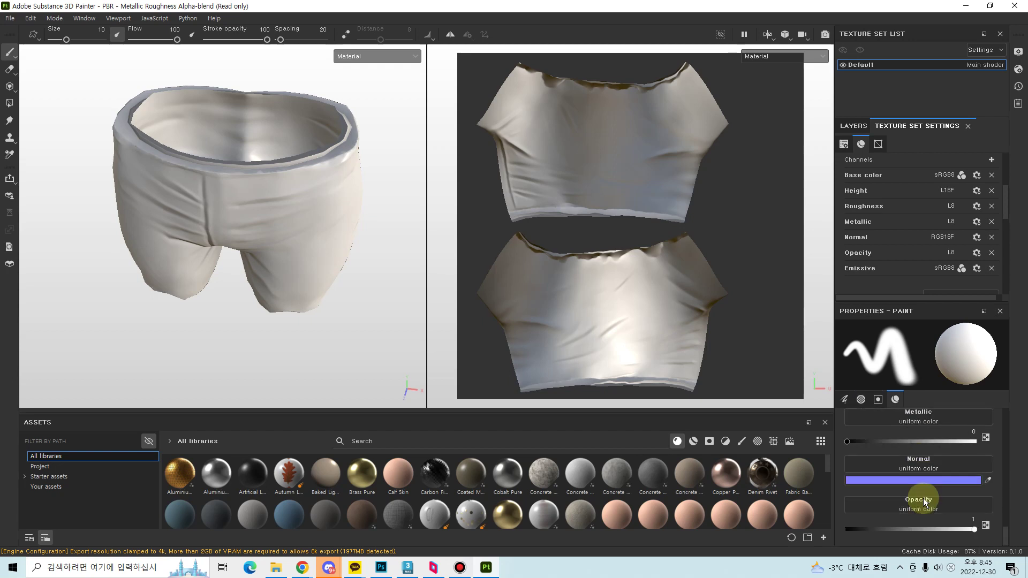
- Add a fill layer above Layer 1 and restrict its material to the opacity channel
left_click(870, 124)
scroll(917, 460, "up", 8)
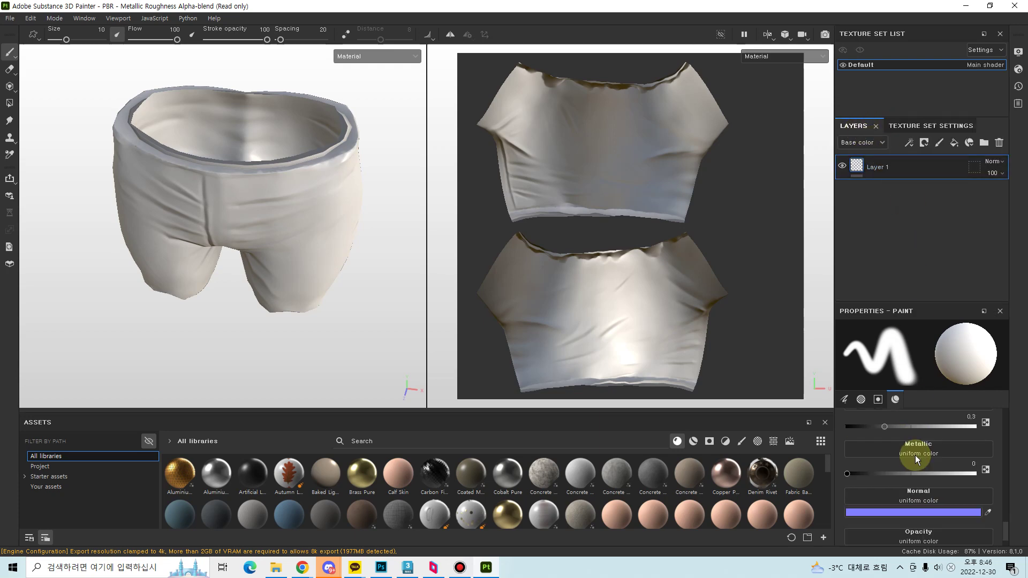
scroll(918, 459, "up", 3)
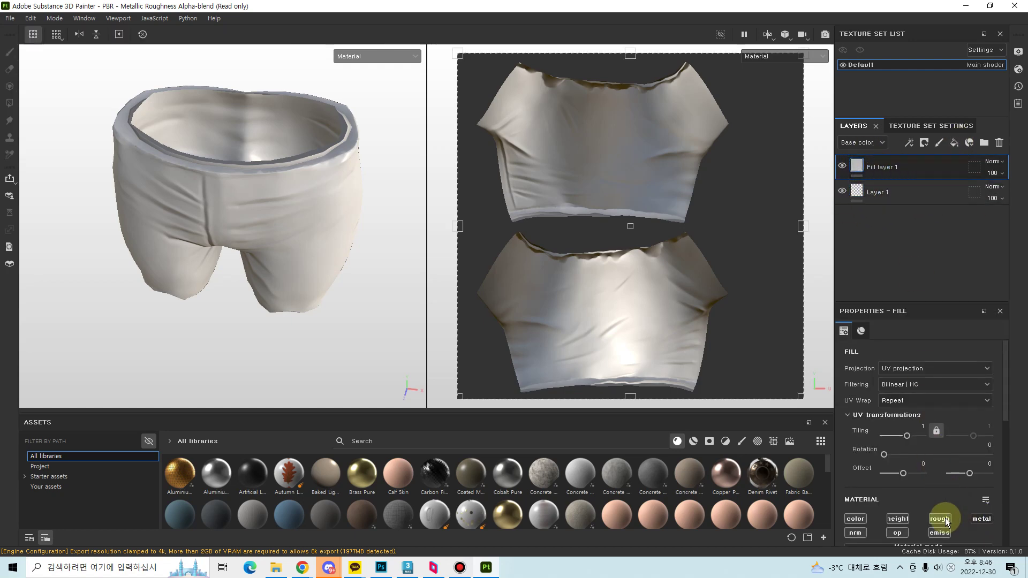
left_click(903, 519)
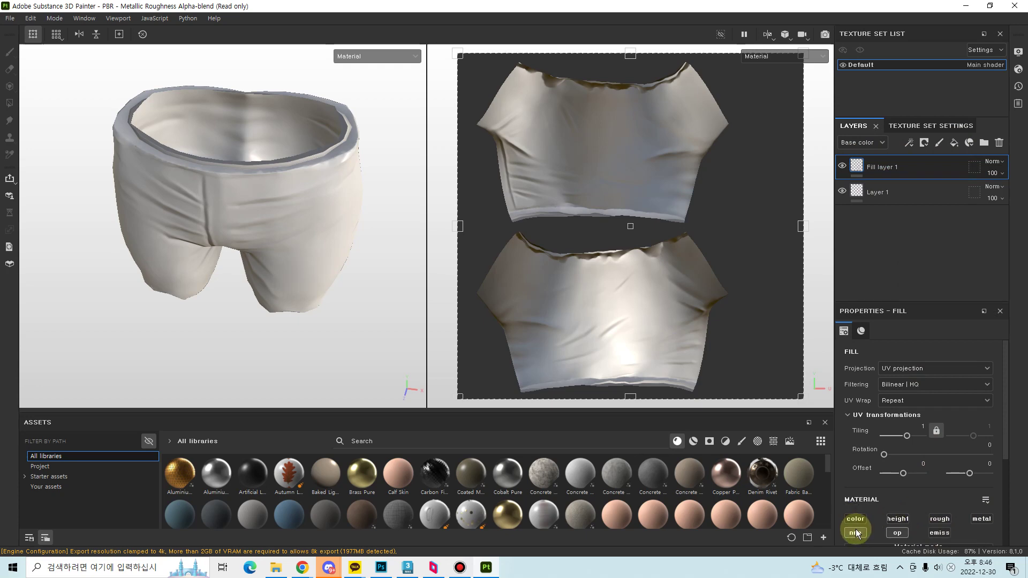
scroll(928, 518, "down", 5)
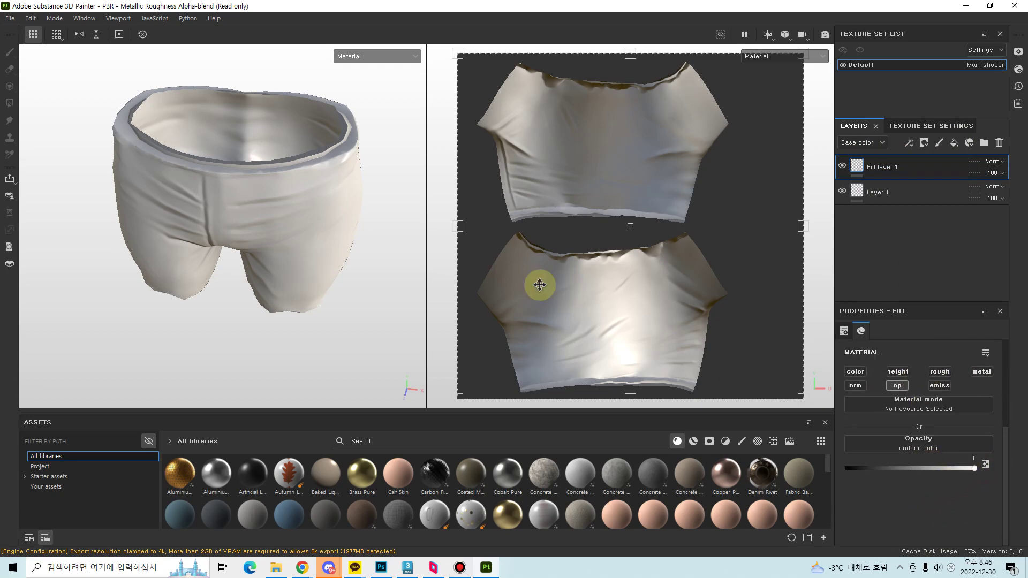
- Display only the Opacity channel in the viewports and view the pants close up from the waist
left_click(378, 56)
scroll(368, 119, "down", 2)
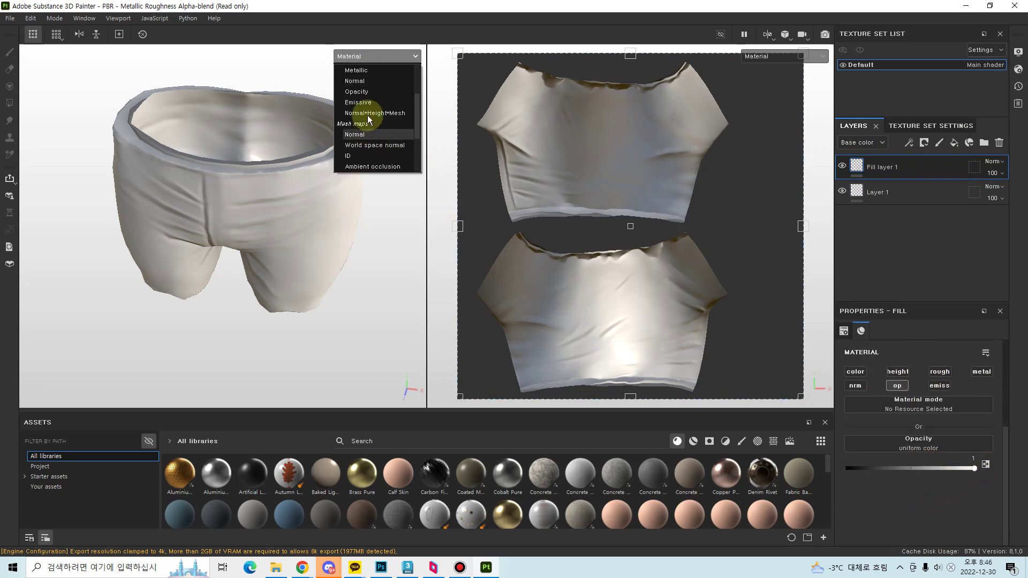
left_click(356, 91)
left_click_drag(349, 209, 300, 257, "alt")
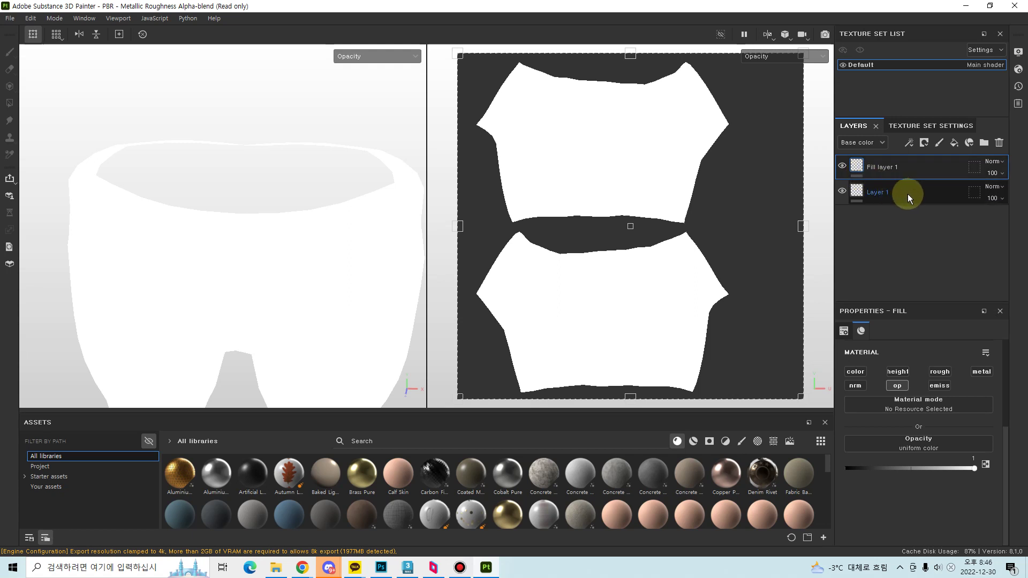
- Move Layer 1 above Fill layer 1 and turn off its brush's color, height, roughness, metallic and normal channels
left_click_drag(908, 198, 897, 157)
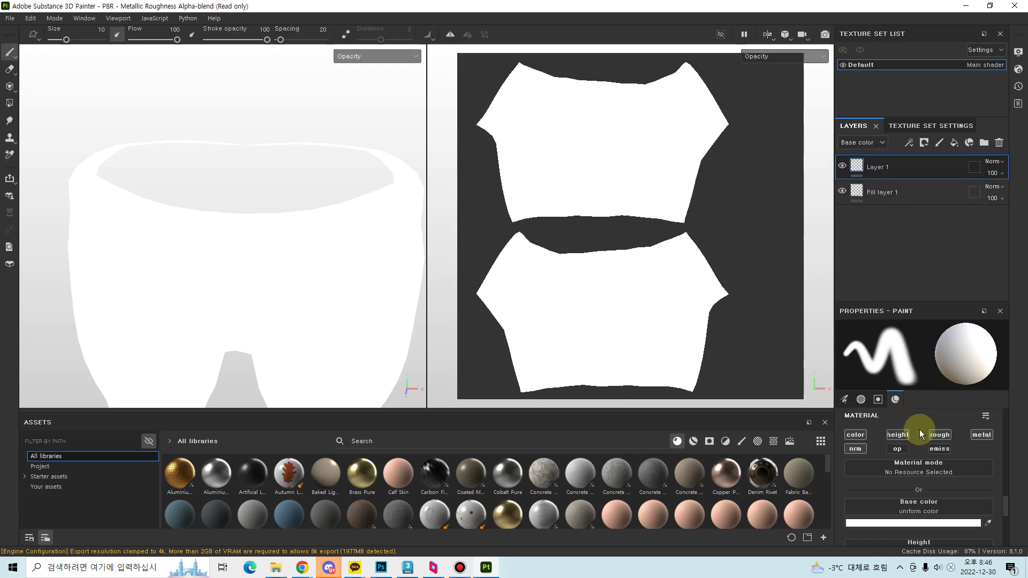
left_click(982, 434)
left_click(940, 434)
left_click(898, 434)
left_click(857, 434)
left_click(860, 453)
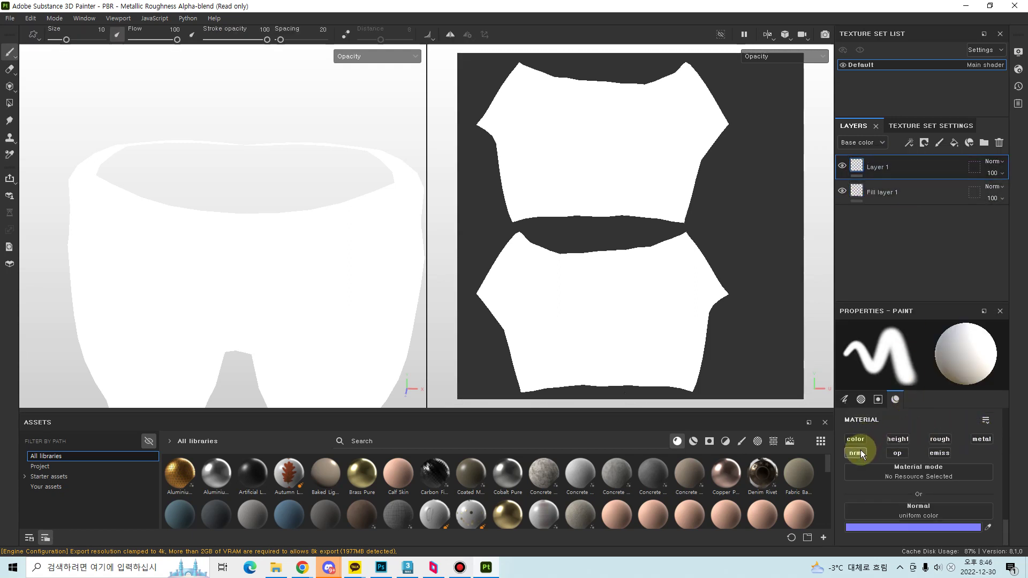
left_click(860, 454)
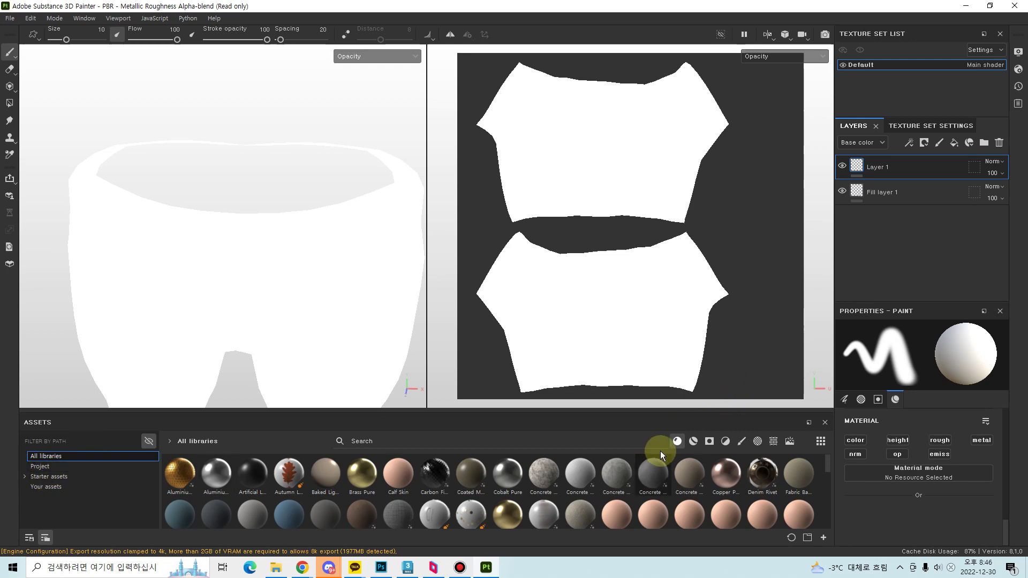
- Clear the materials filter from the asset library and show the presets folder of the Starter assets
left_click(677, 440)
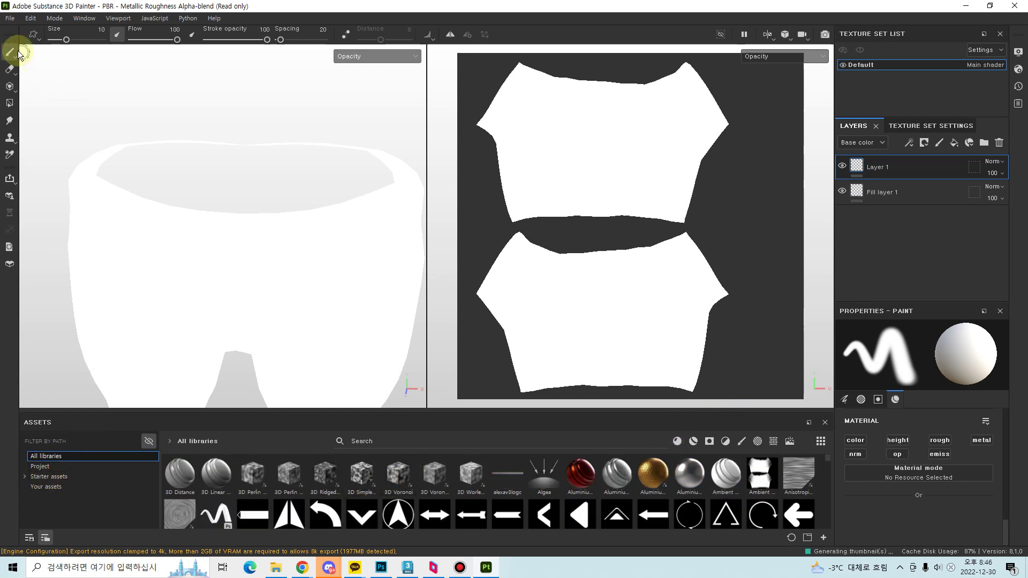
left_click(47, 476)
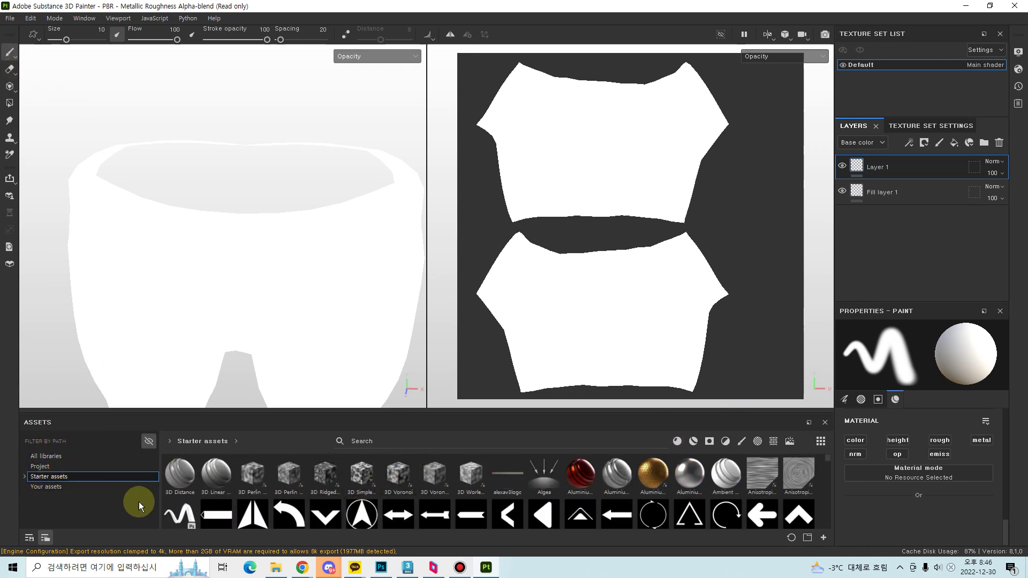
left_click(25, 476)
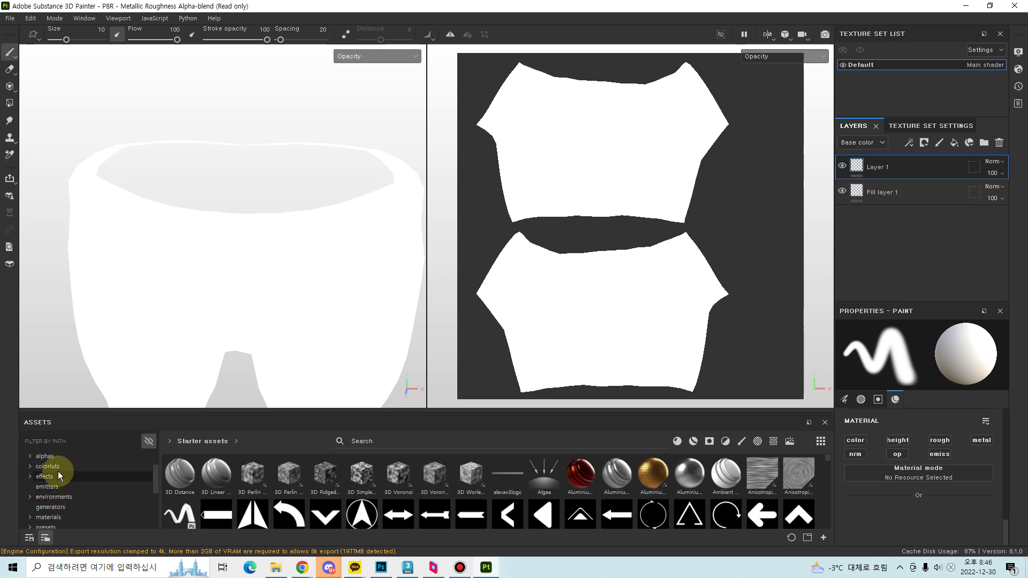
scroll(67, 514, "down", 5)
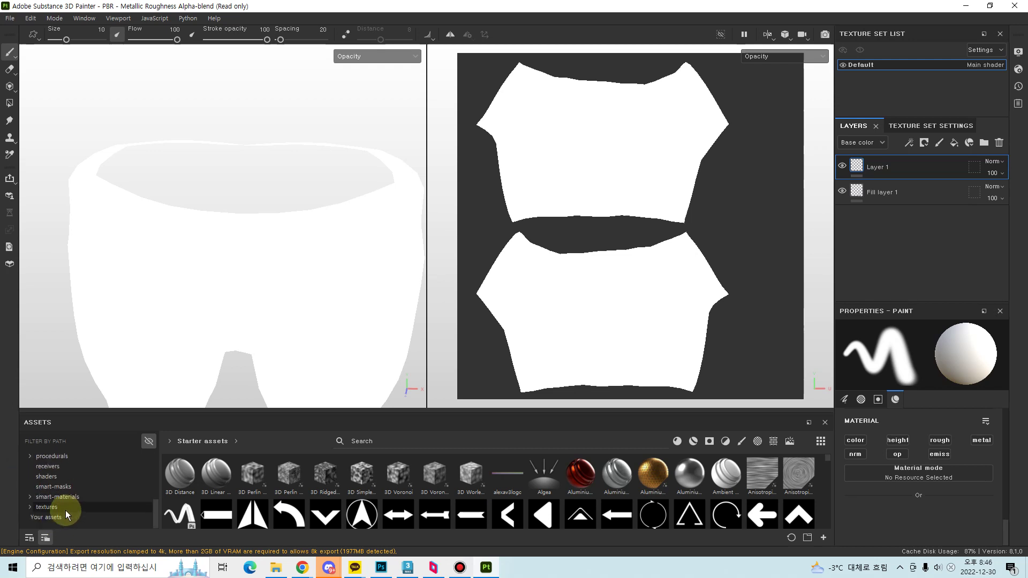
scroll(67, 503, "up", 5)
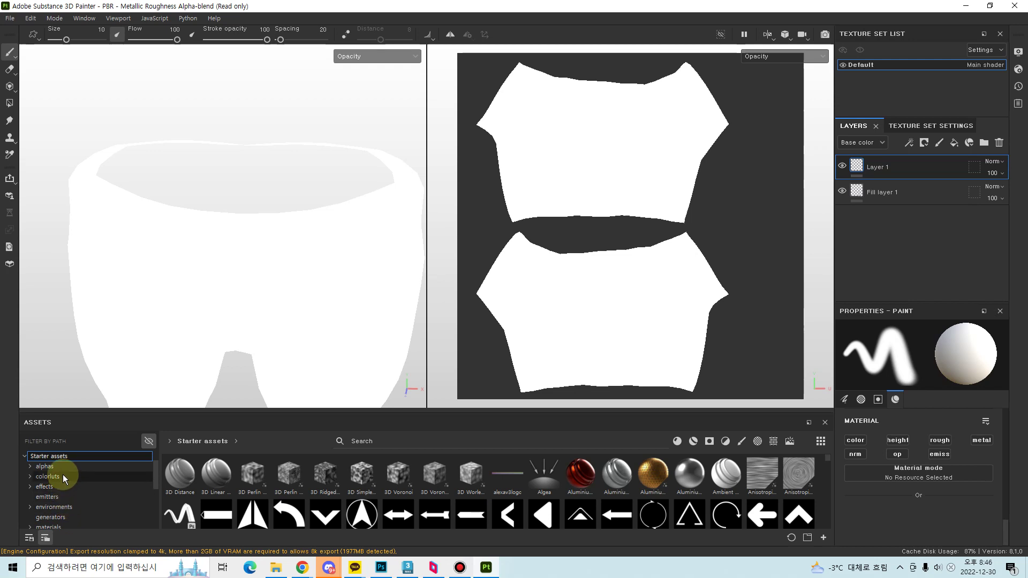
scroll(67, 479, "down", 5)
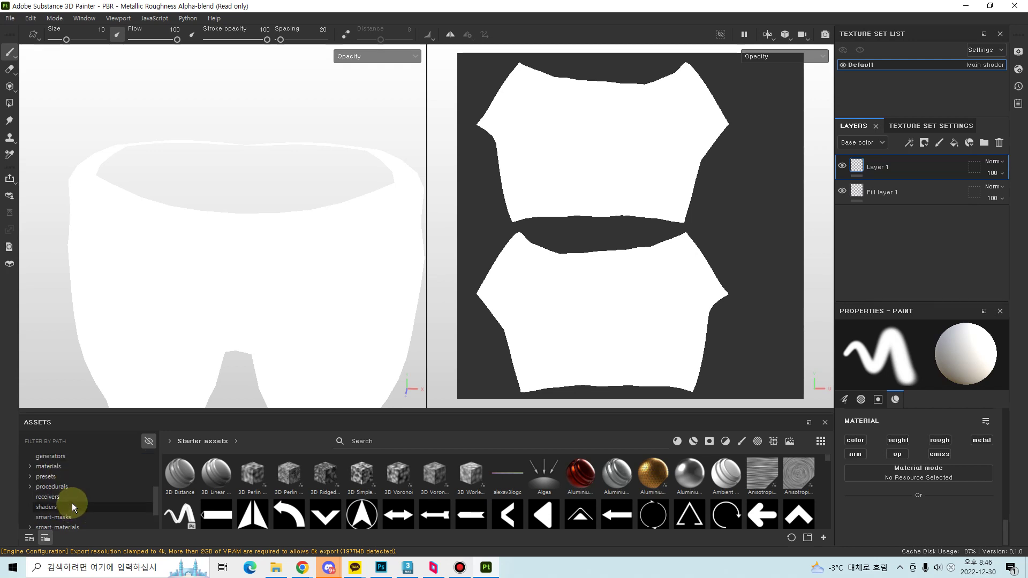
left_click(59, 477)
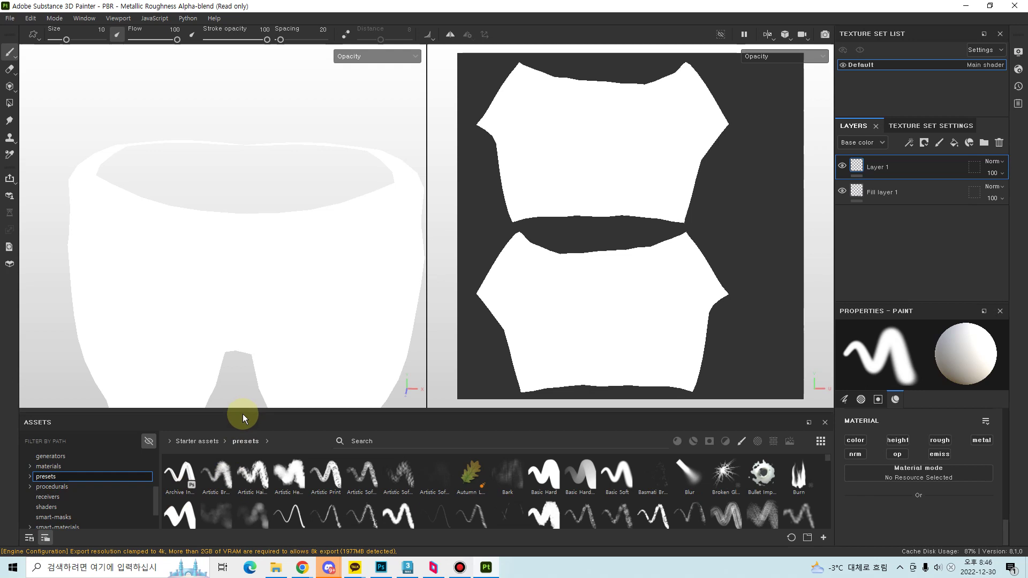
- Enlarge the asset library and load the first Knife Painting brush preset for painting
mouse_move(241, 413)
left_mouse_down()
mouse_move(241, 378)
mouse_move(241, 392)
left_mouse_up()
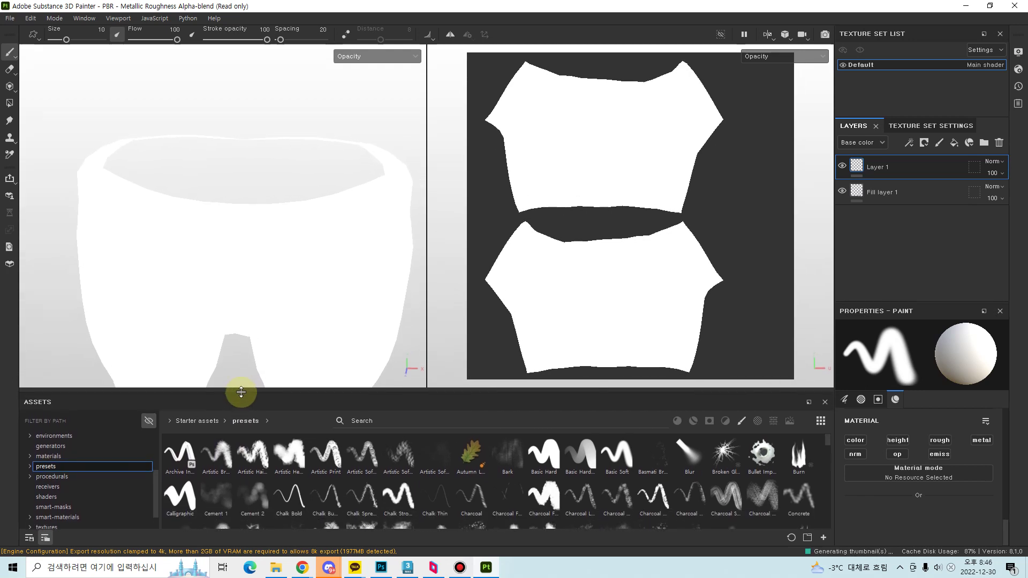
scroll(257, 496, "down", 4)
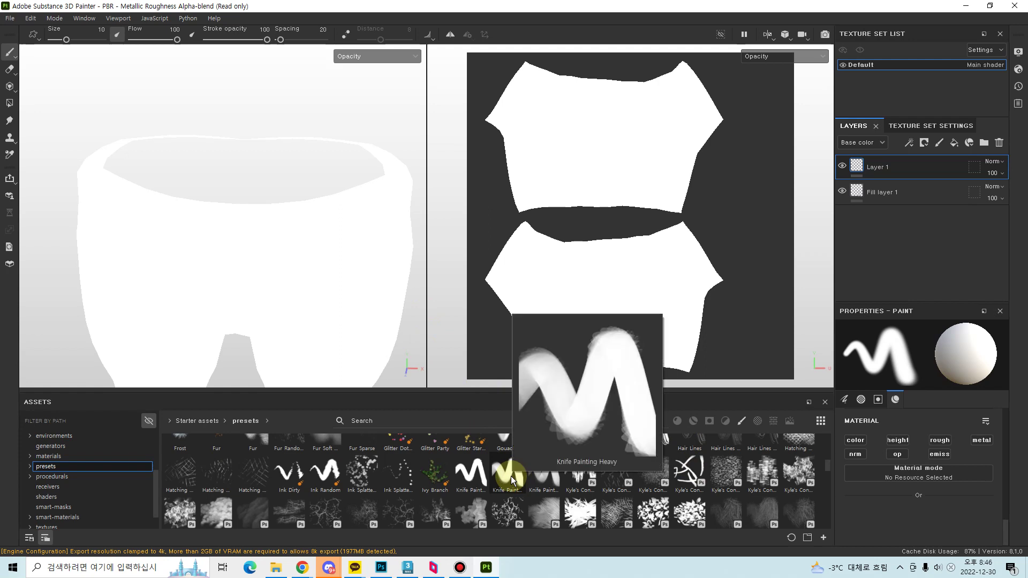
left_click(479, 472)
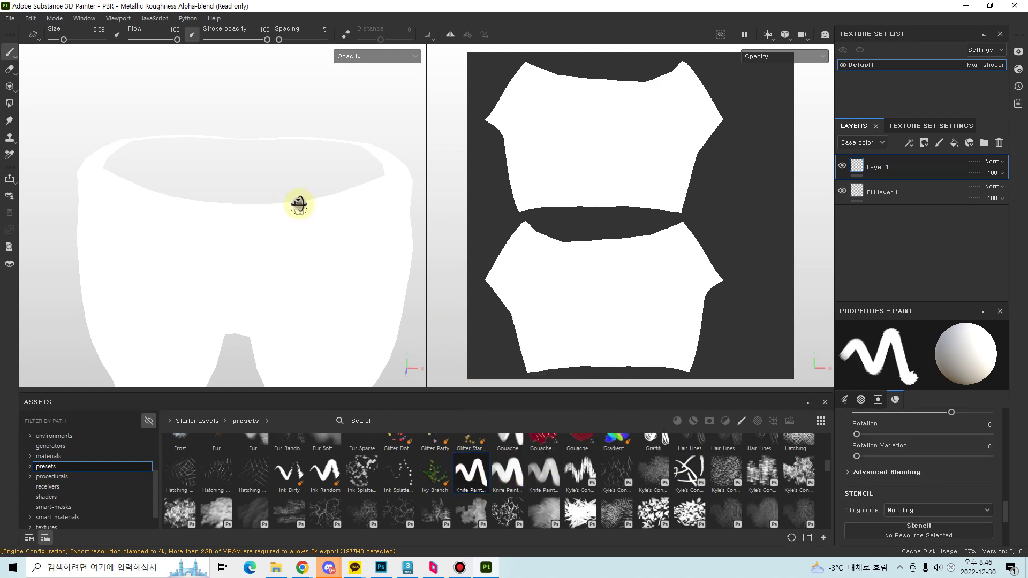
- Turn on the brush's opacity channel and set its opacity value to 0
mouse_move(300, 202)
left_mouse_down("alt")
mouse_move(307, 252)
mouse_move(322, 260)
left_mouse_up("alt")
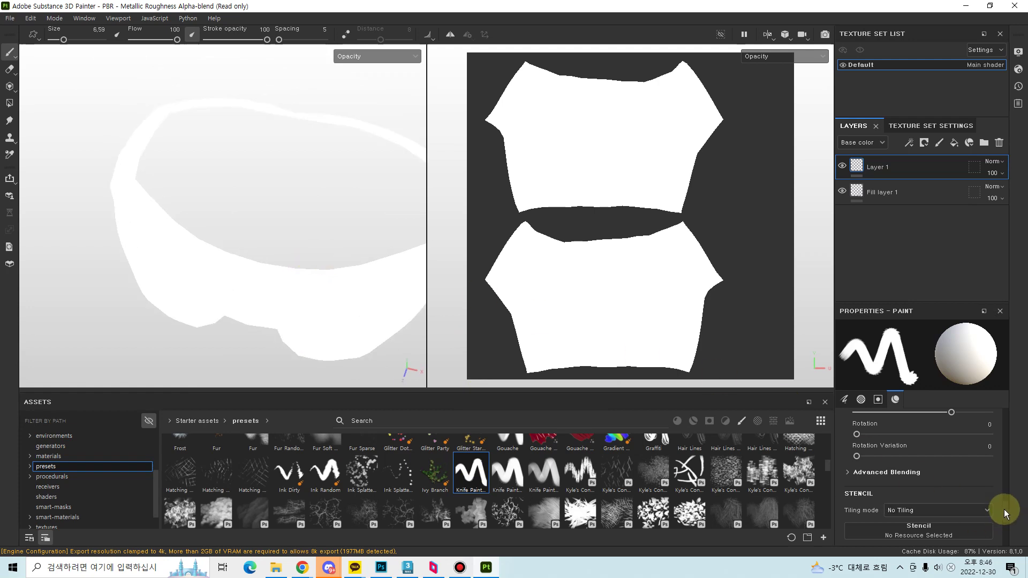
scroll(1005, 514, "down", 5)
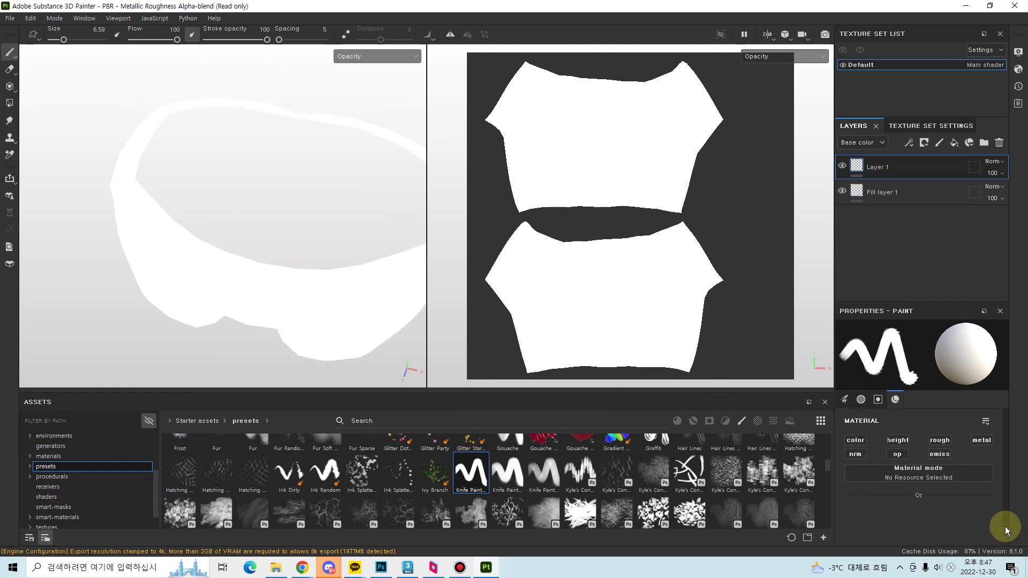
left_click(898, 454)
left_click_drag(975, 537, 847, 537)
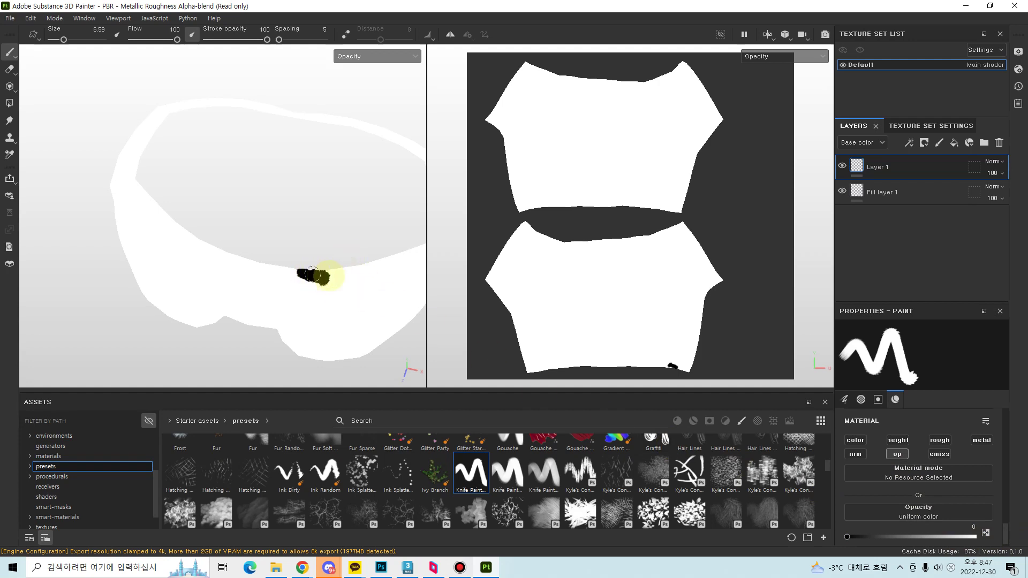
- Paint zero-opacity test strokes along the pants' waistband and display the full Material in the viewports
mouse_move(341, 273)
left_mouse_down()
mouse_move(278, 274)
mouse_move(344, 266)
mouse_move(337, 287)
mouse_move(319, 260)
mouse_move(335, 254)
mouse_move(294, 280)
mouse_move(319, 284)
left_mouse_up()
left_click(396, 56)
left_click(379, 84)
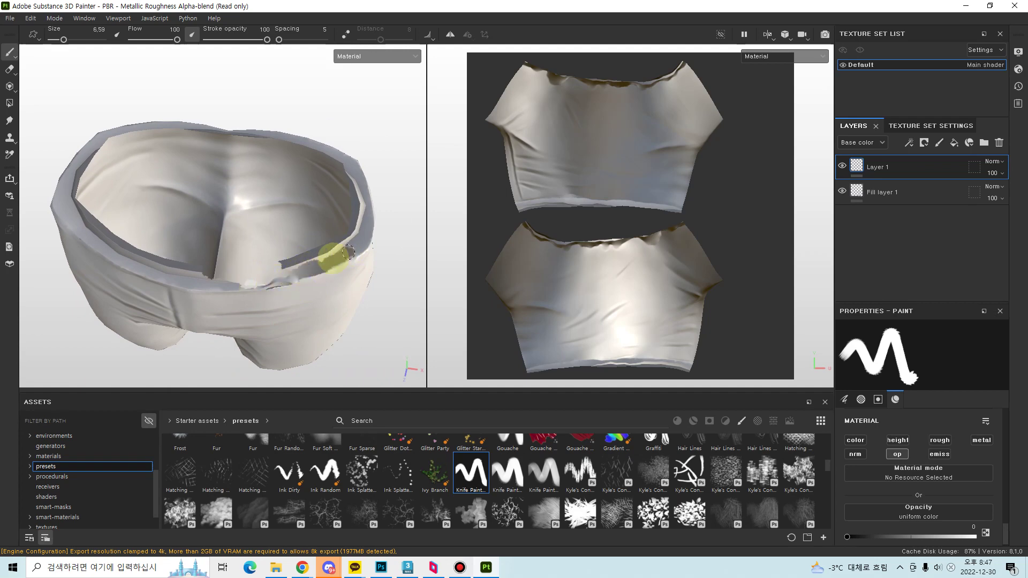
mouse_move(363, 243)
left_mouse_down()
mouse_move(271, 271)
mouse_move(195, 271)
mouse_move(257, 287)
mouse_move(259, 271)
left_mouse_up()
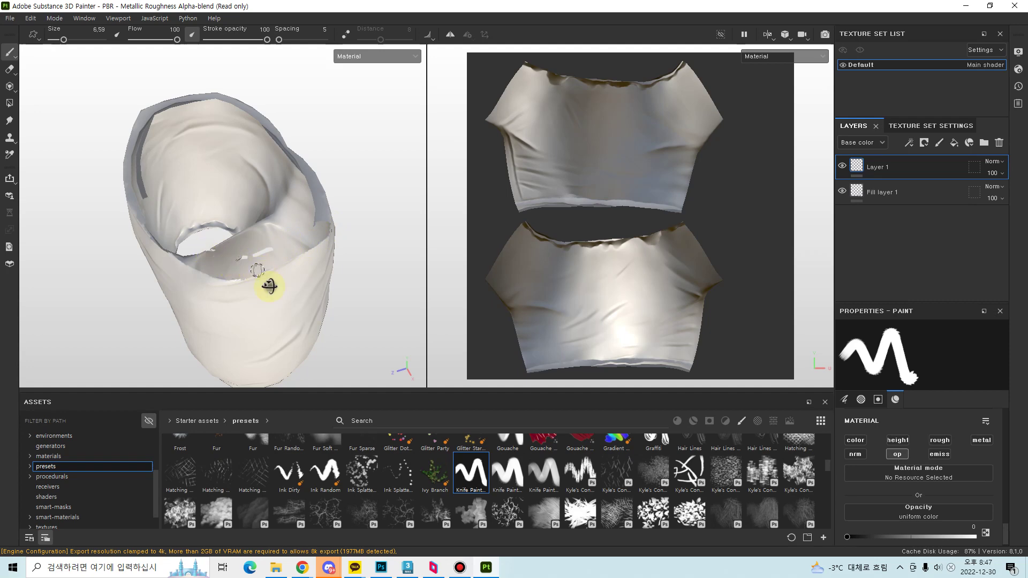
- Paint a ragged zero-opacity stroke along the hem of one leg opening to cut away its edge
left_click_drag(268, 285, 312, 172, "alt")
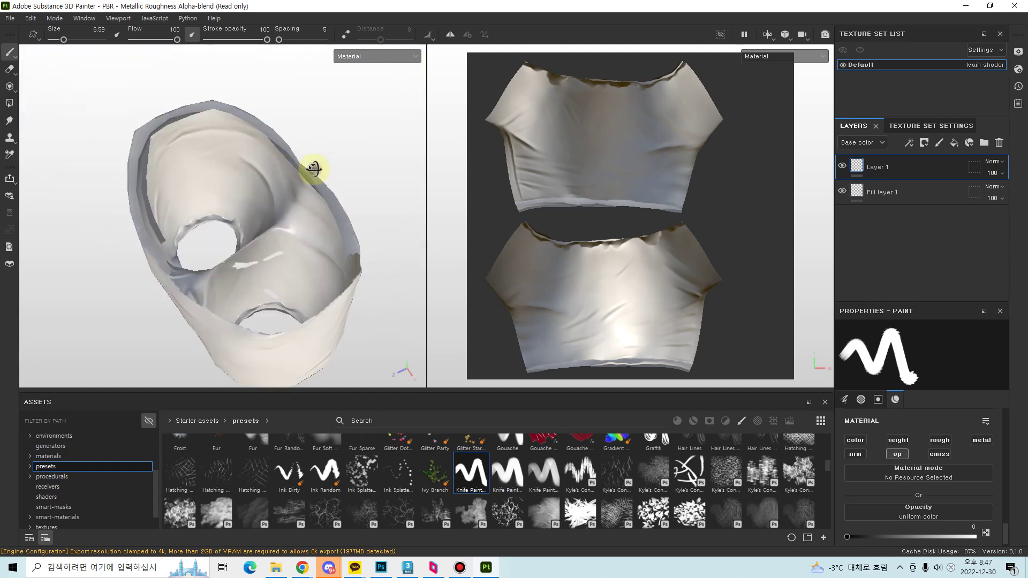
middle_click_drag(312, 172, 311, 221, "alt")
left_click_drag(311, 222, 230, 236, "alt")
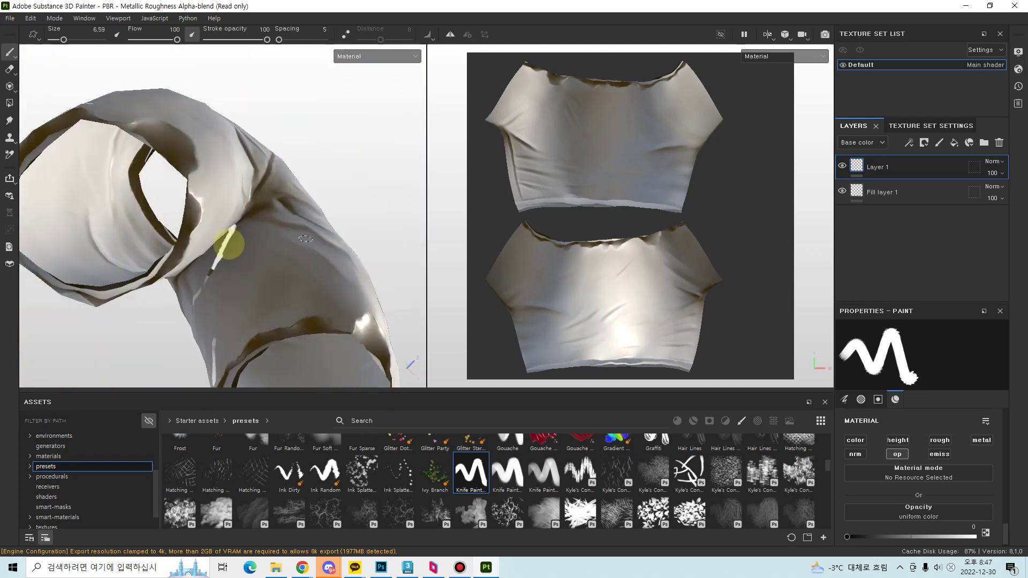
scroll(257, 264, "up", 3)
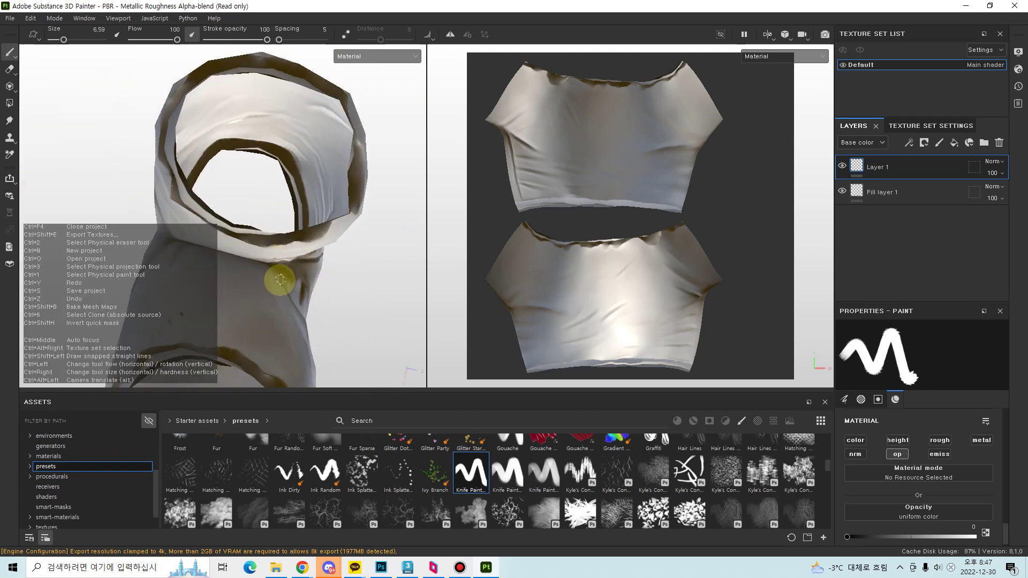
left_click_drag(265, 293, 299, 233, "alt")
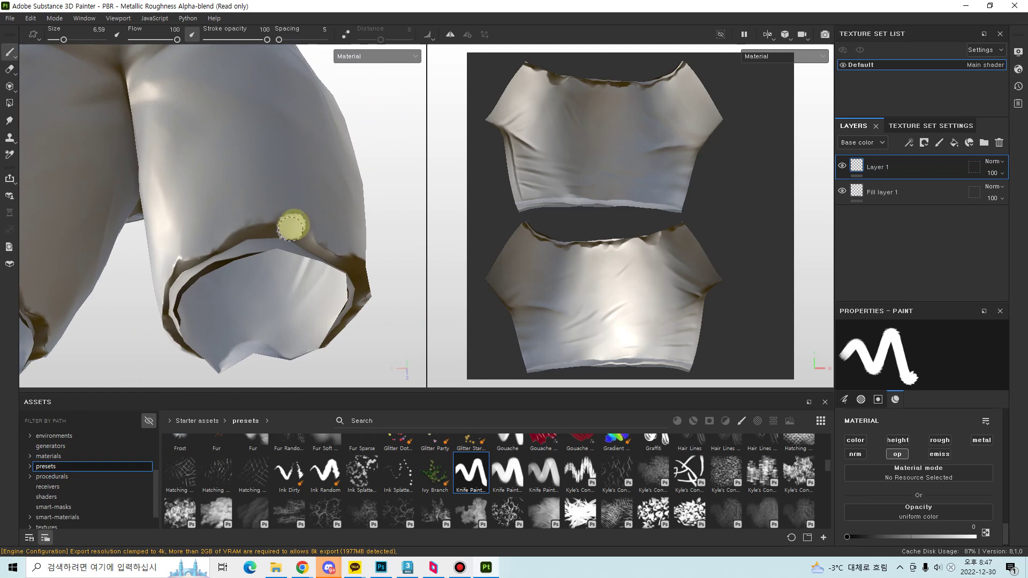
mouse_move(260, 233)
left_mouse_down()
mouse_move(200, 267)
mouse_move(230, 284)
mouse_move(280, 234)
mouse_move(312, 245)
left_mouse_up()
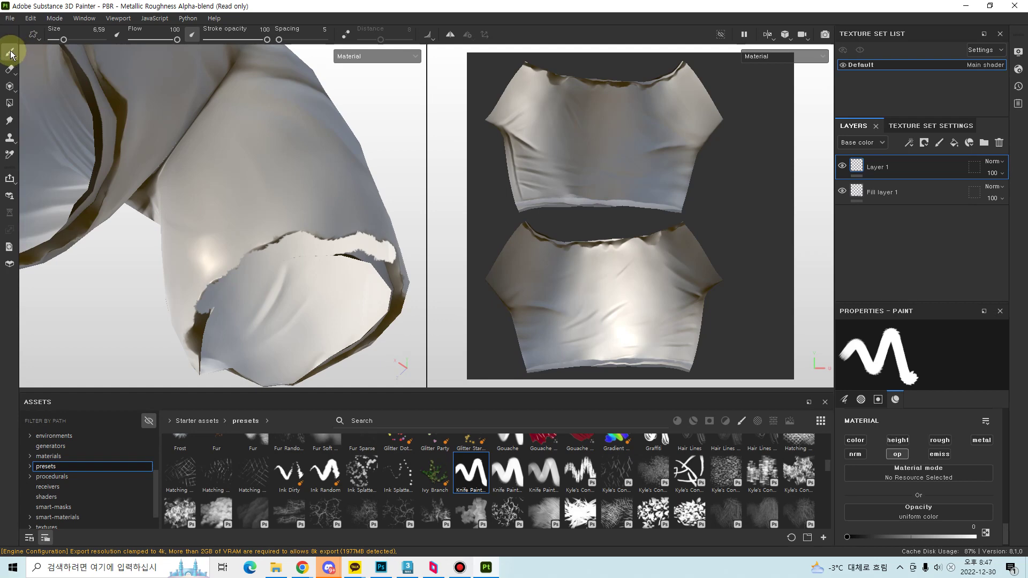
- Activate Polygon Fill, display the Opacity channel in the viewports and examine the hem stroke on the UV islands
scroll(568, 204, "up", 3)
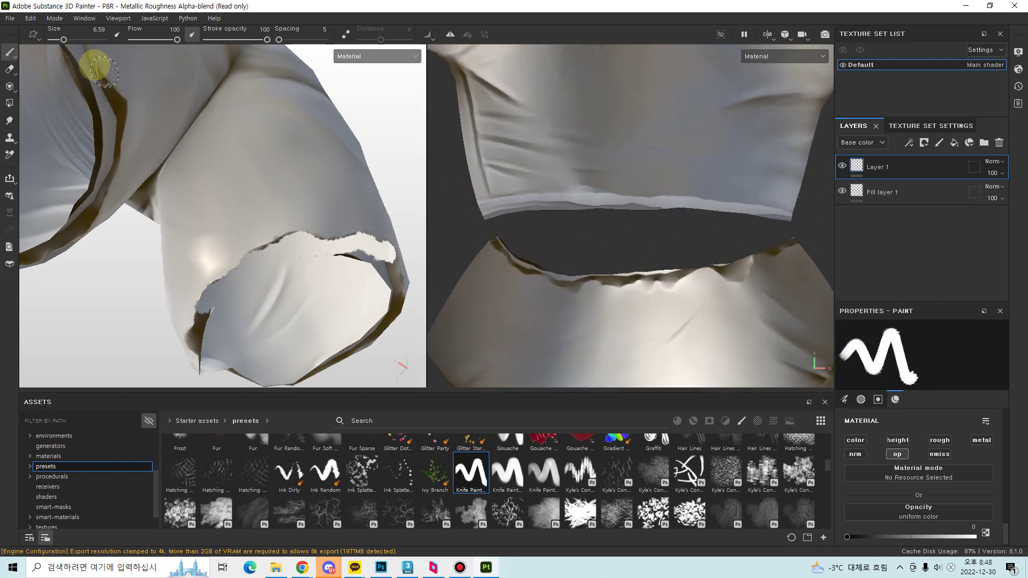
left_click(11, 104)
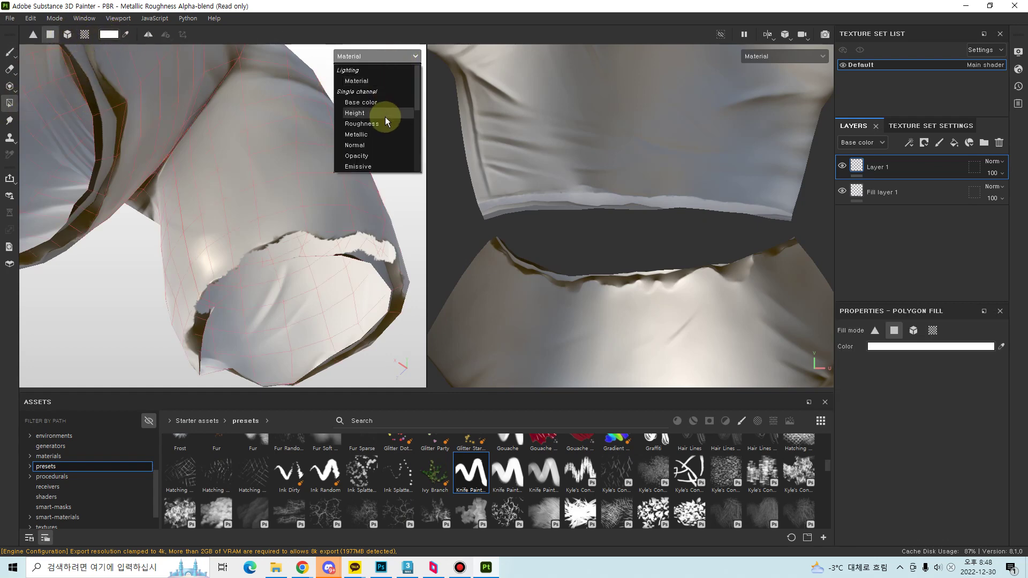
left_click(393, 155)
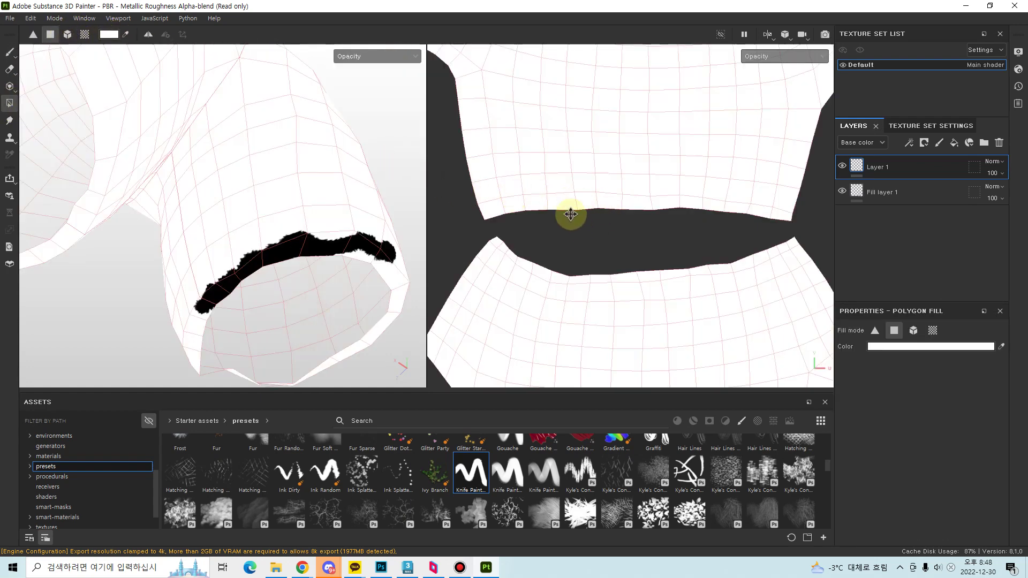
mouse_move(571, 214)
middle_mouse_down()
mouse_move(510, 269)
mouse_move(585, 151)
mouse_move(603, 236)
mouse_move(635, 223)
mouse_move(619, 133)
middle_mouse_up()
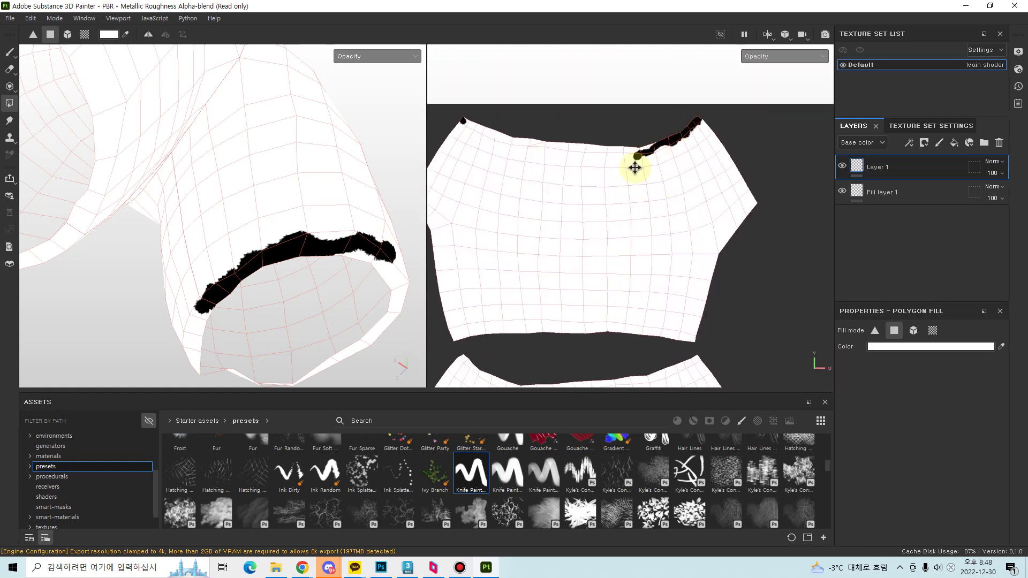
middle_click_drag(635, 168, 646, 173)
left_click_drag(349, 253, 274, 293, "alt")
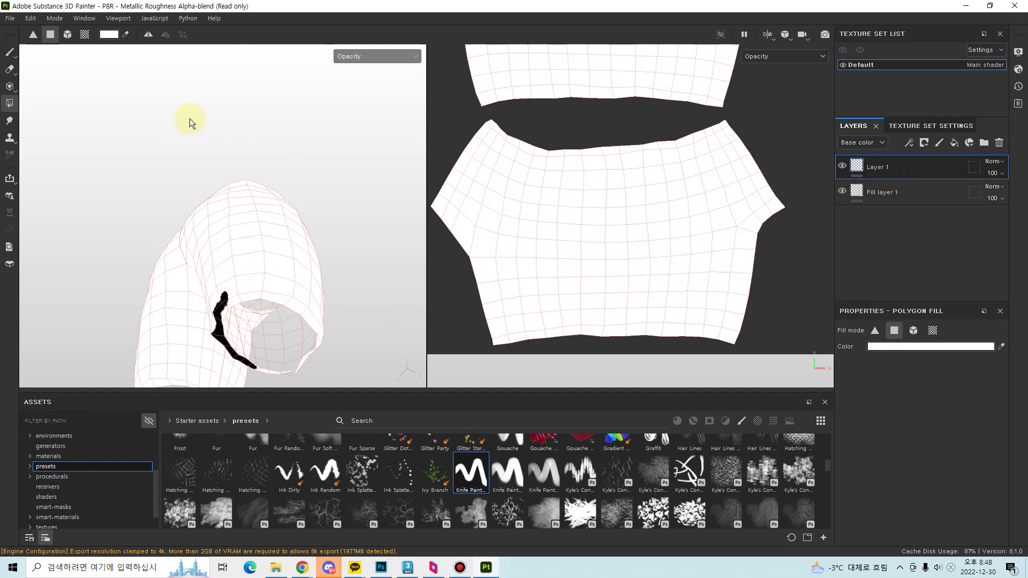
- Set the Polygon Fill color to black (000000) and keep Layer 1 selected as the target layer
left_click(109, 35)
left_click_drag(136, 170, 125, 185)
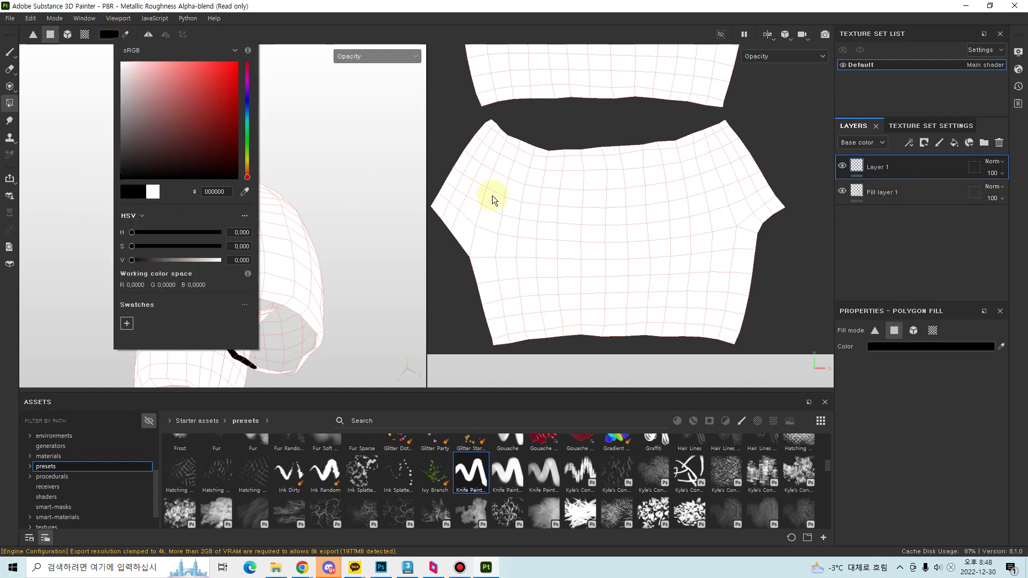
middle_click_drag(618, 302, 601, 275)
left_click(892, 190)
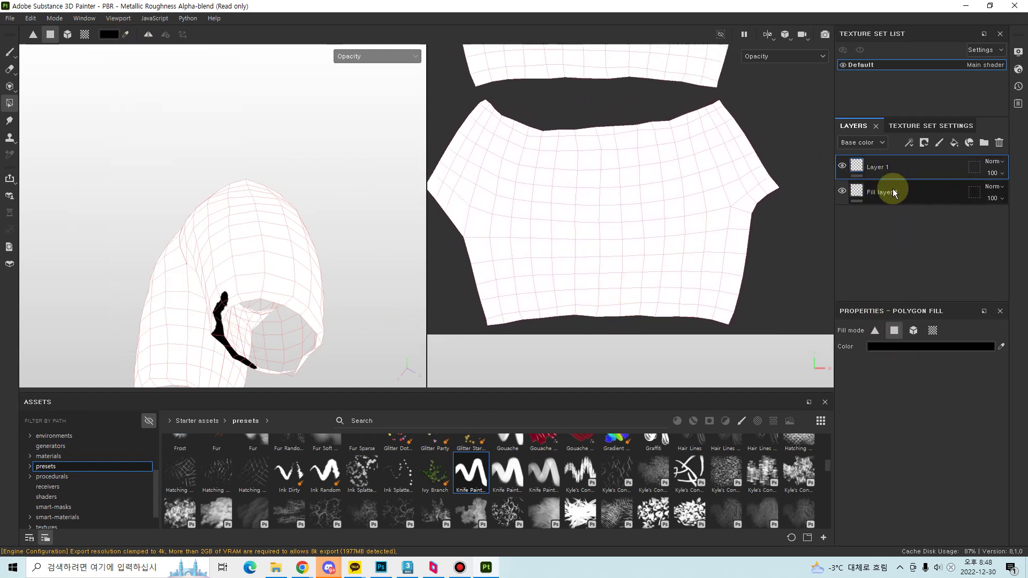
left_click(891, 168)
left_click(900, 195)
left_click(910, 168)
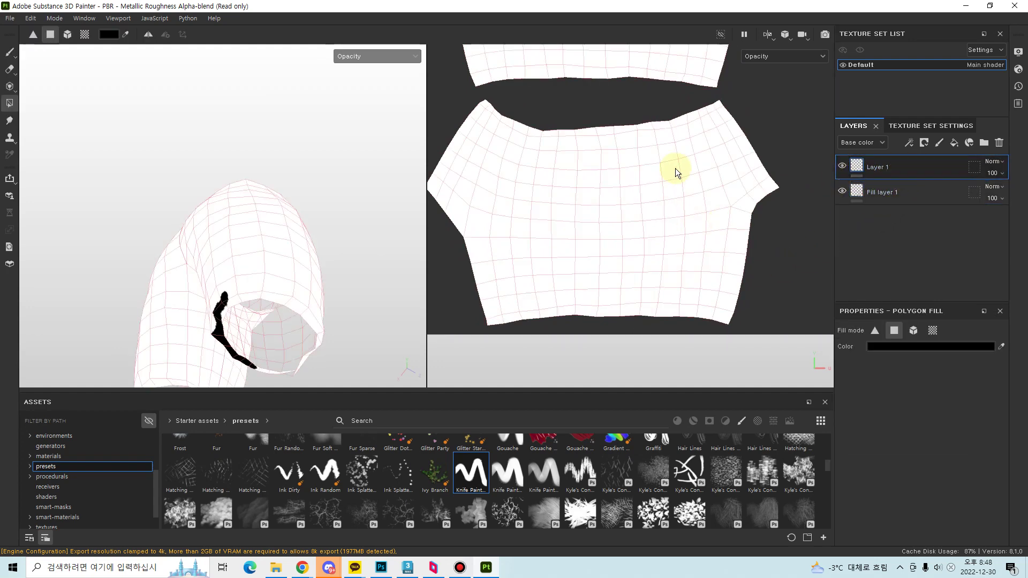
- Examine the leg openings in the opacity view, comparing them with Layer 1 hidden and shown
middle_click_drag(676, 168, 638, 105)
left_click_drag(420, 221, 243, 232, "alt")
mouse_move(243, 232)
right_mouse_down("alt")
mouse_move(223, 207)
mouse_move(223, 233)
mouse_move(259, 253)
mouse_move(307, 163)
mouse_move(287, 271)
right_mouse_up("alt")
middle_click_drag(287, 271, 369, 78, "alt")
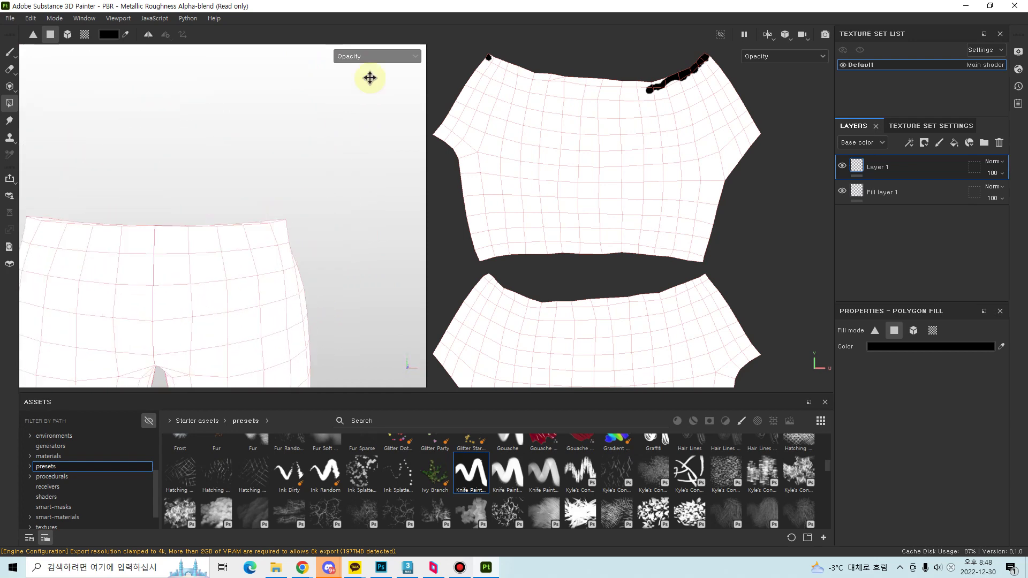
mouse_move(369, 78)
left_mouse_down("alt")
mouse_move(329, 206)
mouse_move(333, 146)
mouse_move(271, 165)
mouse_move(416, 181)
left_mouse_up("alt")
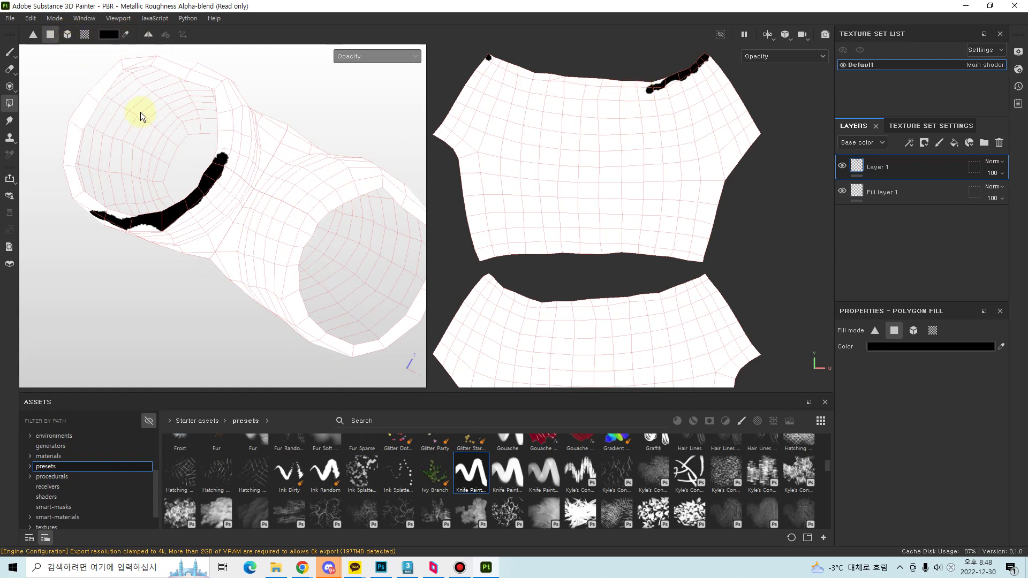
left_click(842, 166)
left_click(843, 166)
left_click(842, 166)
left_click(843, 166)
- Set the layer stack's displayed channel to Opacity and try filling polygons of the upper UV island with black
left_click(881, 143)
left_click(854, 210)
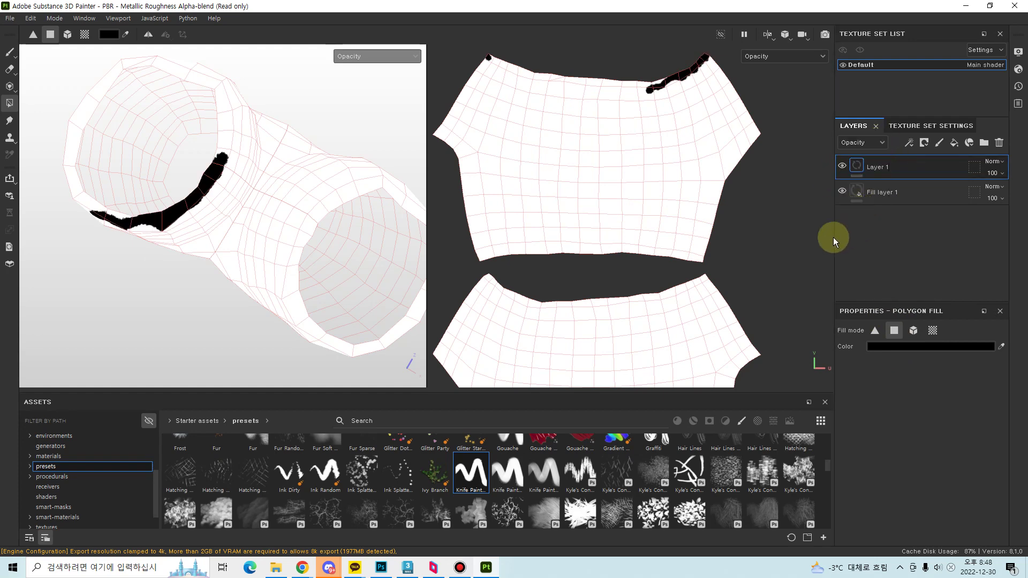
middle_click_drag(659, 130, 666, 177)
left_click_drag(663, 135, 612, 155)
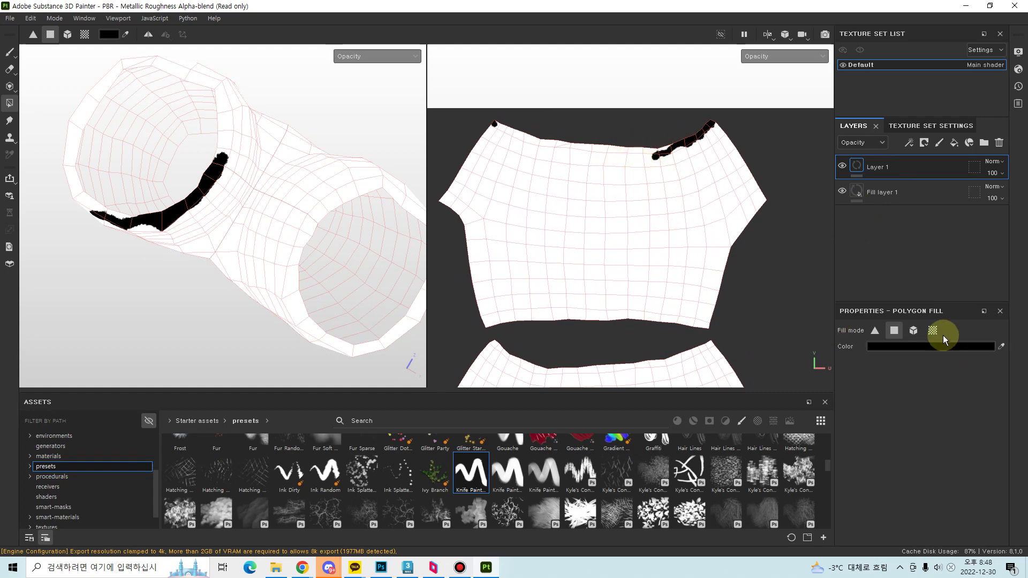
left_click(894, 331)
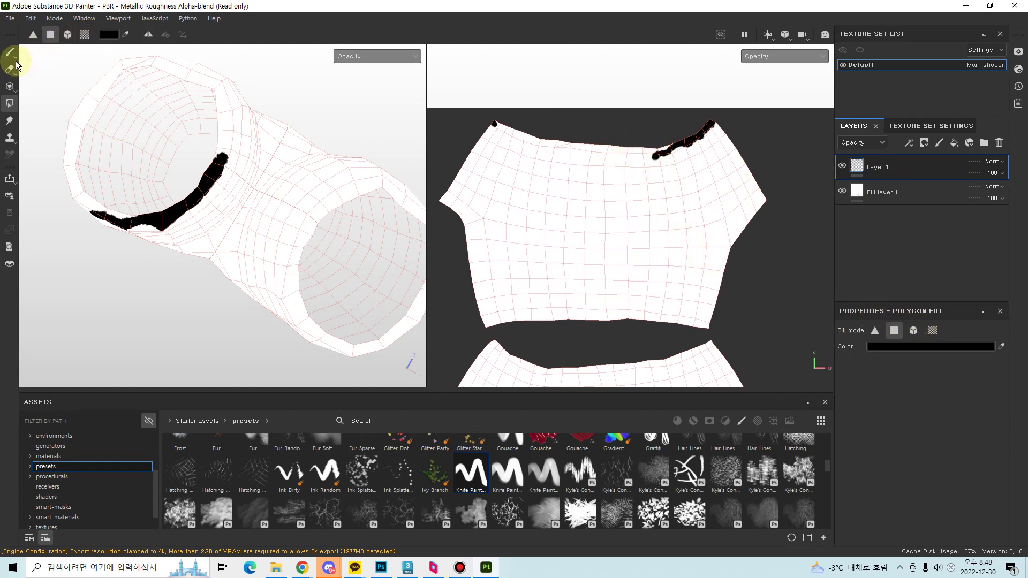
- Display the full Material in the viewports, return to the Paint tool and view the leg openings from below
left_click_drag(222, 174, 279, 351, "alt")
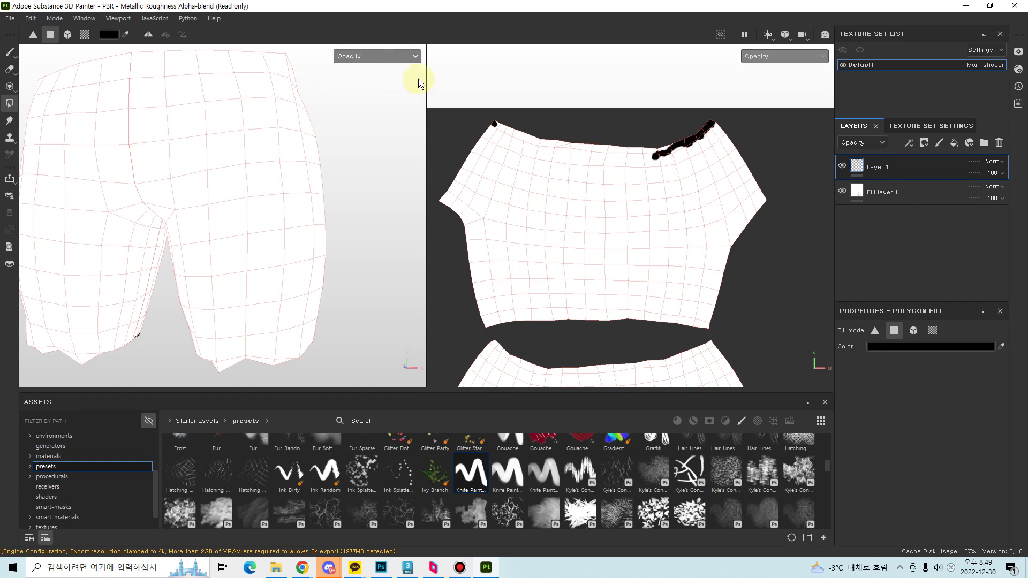
left_click(379, 56)
left_click(357, 81)
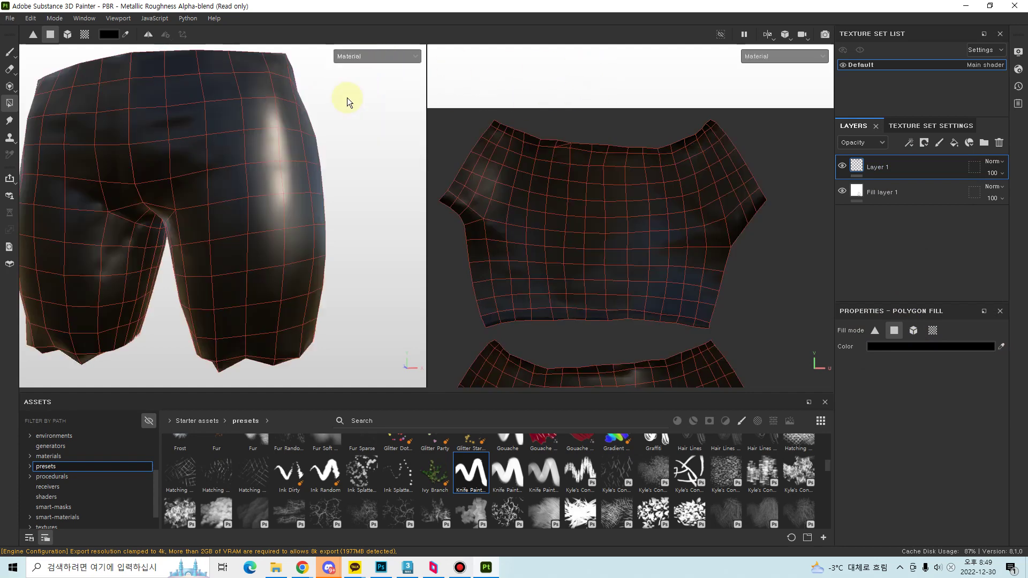
left_click(11, 54)
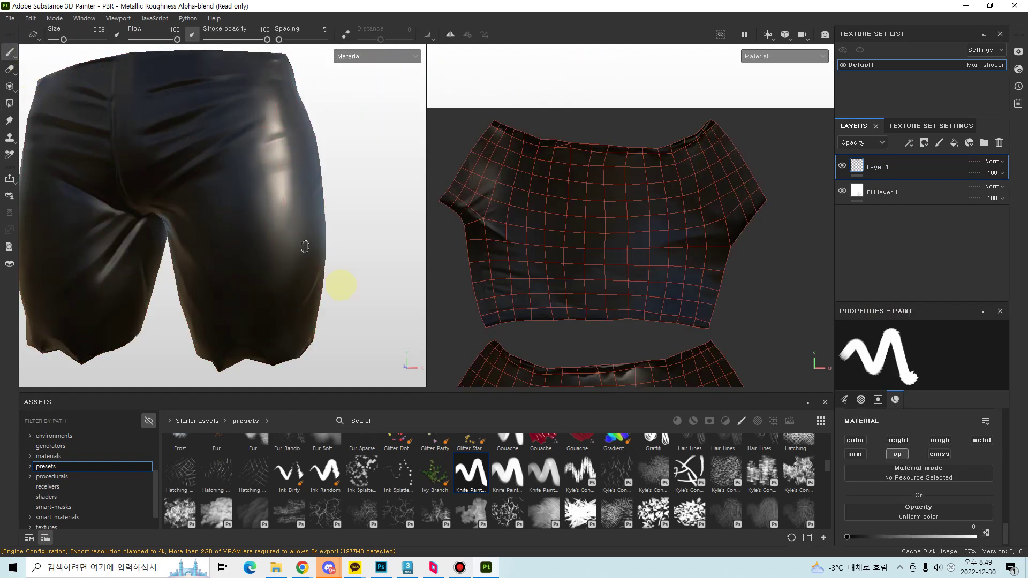
mouse_move(339, 284)
left_mouse_down("alt")
mouse_move(355, 275)
mouse_move(349, 194)
mouse_move(305, 234)
left_mouse_up("alt")
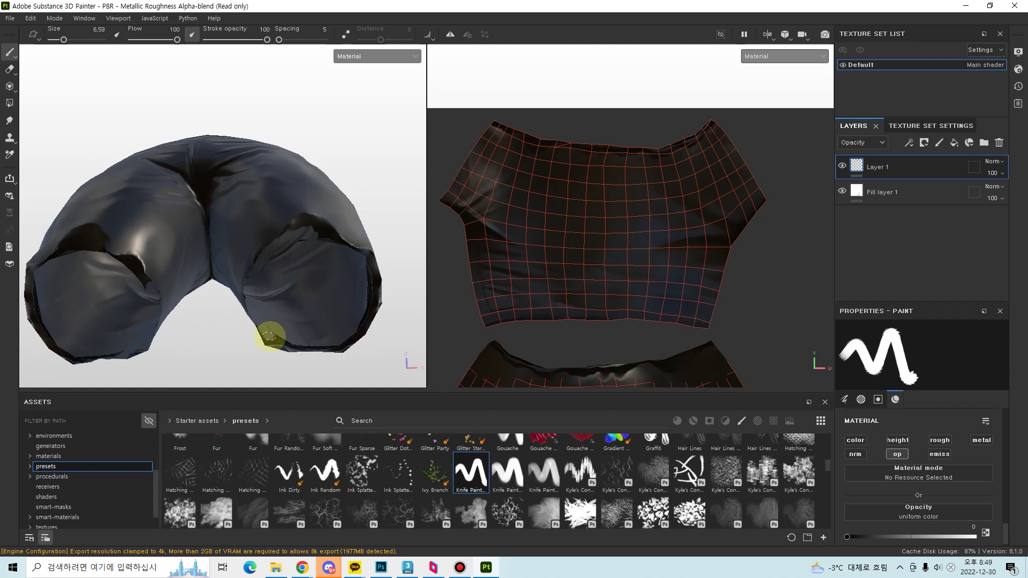
- Try filling one leg with black using Polygon Fill in UV chunk mode
left_click(9, 103)
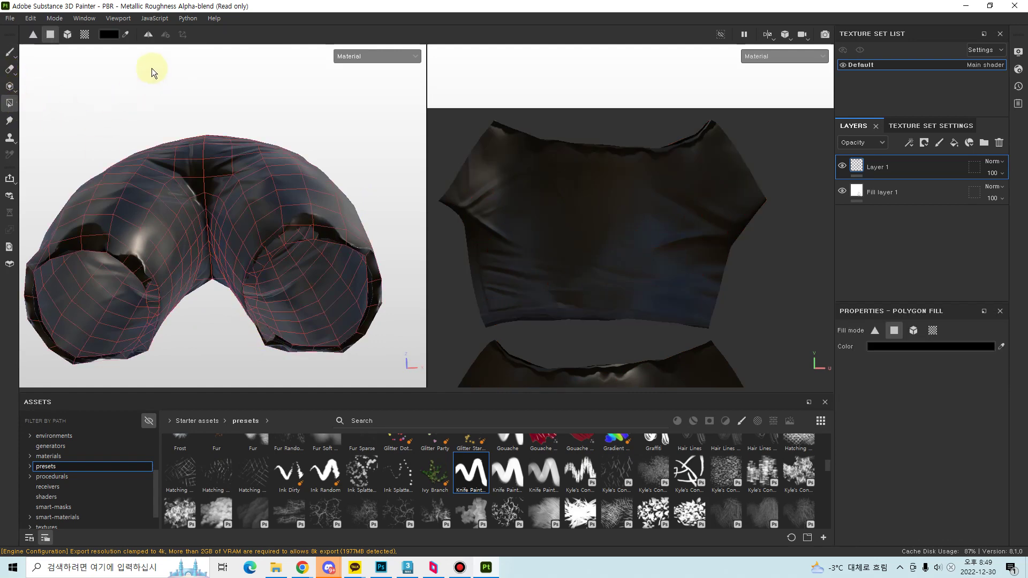
left_click(85, 35)
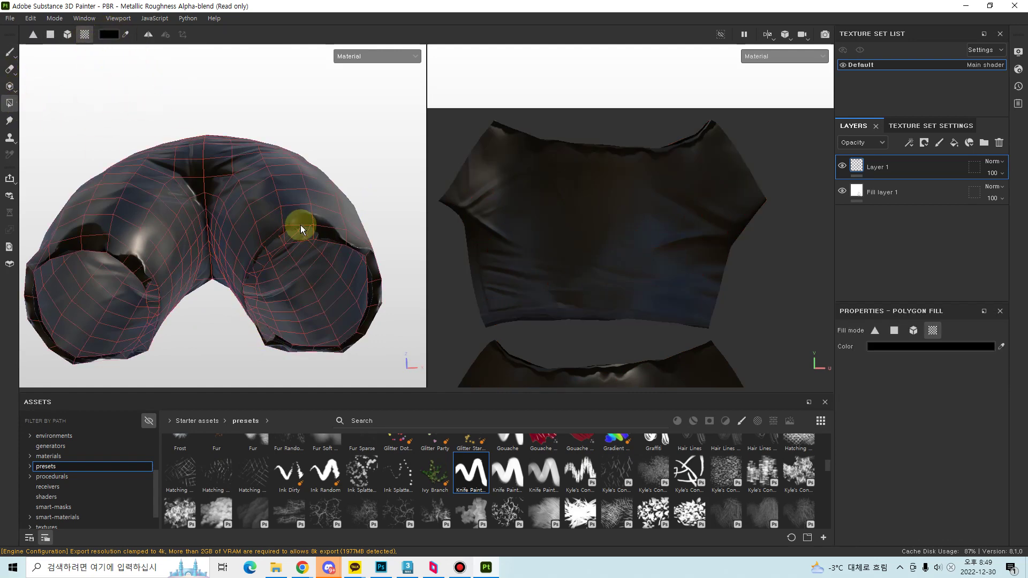
left_click_drag(289, 216, 261, 243)
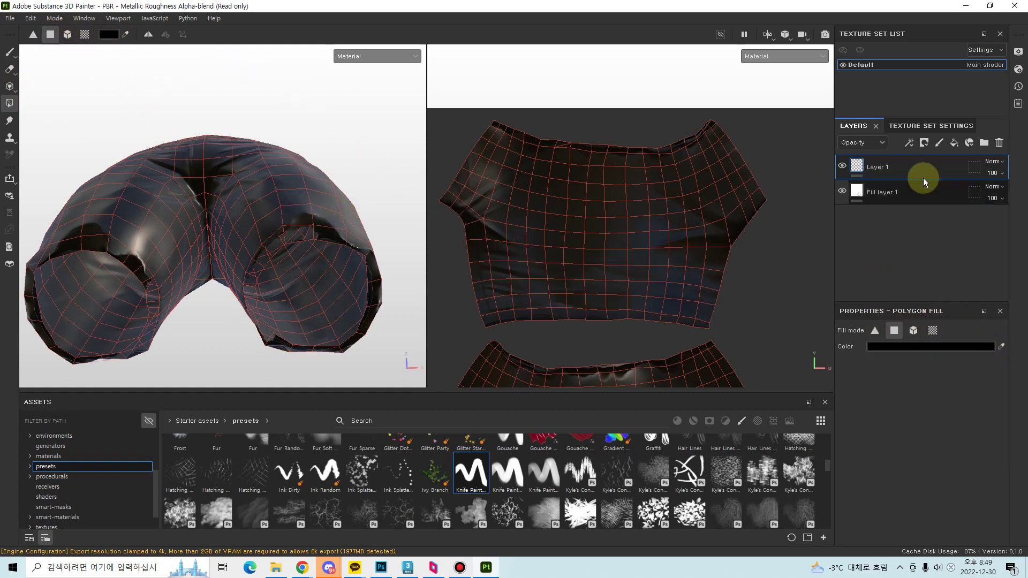
- Compare the pants with Layer 1 hidden and shown, and examine the ragged leg hem close up
left_click(842, 166)
left_click(842, 166)
left_click(842, 166)
left_click(843, 166)
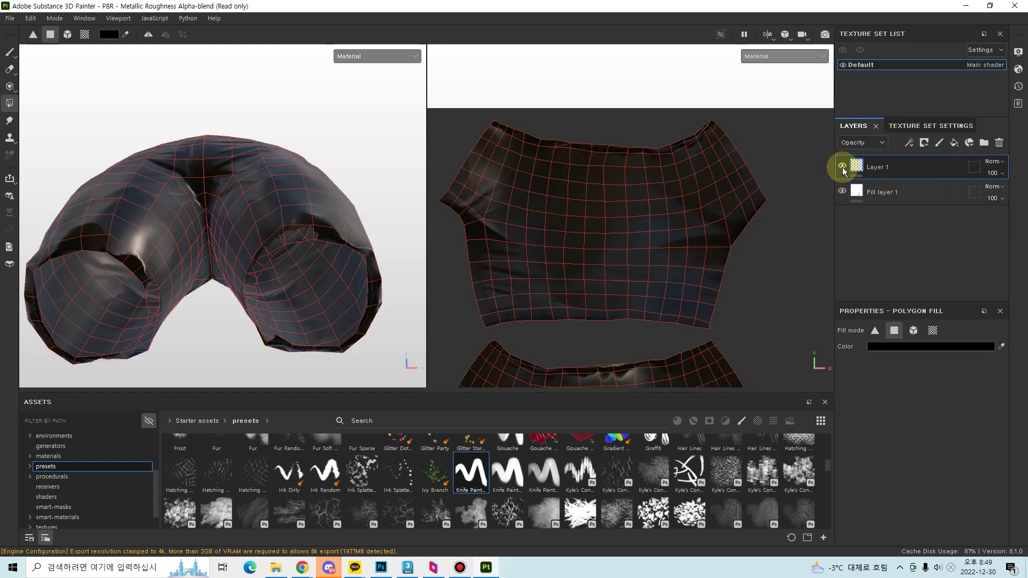
left_click_drag(332, 300, 304, 349, "alt")
right_click_drag(303, 348, 293, 269, "alt")
left_click_drag(293, 269, 127, 152, "alt")
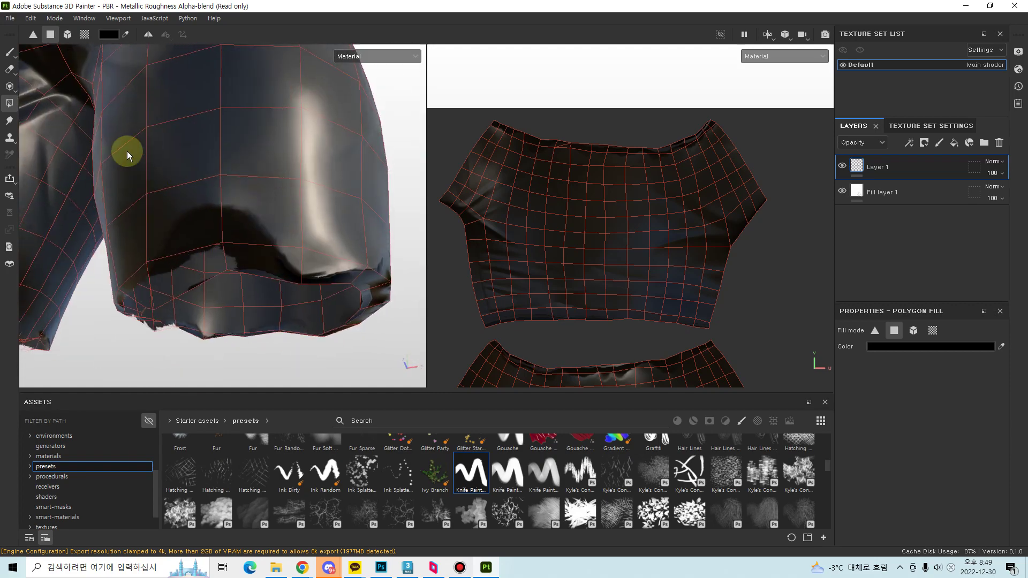
- With the Paint tool active, display the Opacity channel and paint black along the hem edge of the lower UV island
left_click(10, 54)
left_click_drag(326, 231, 326, 245, "alt")
right_click_drag(326, 246, 281, 249, "alt")
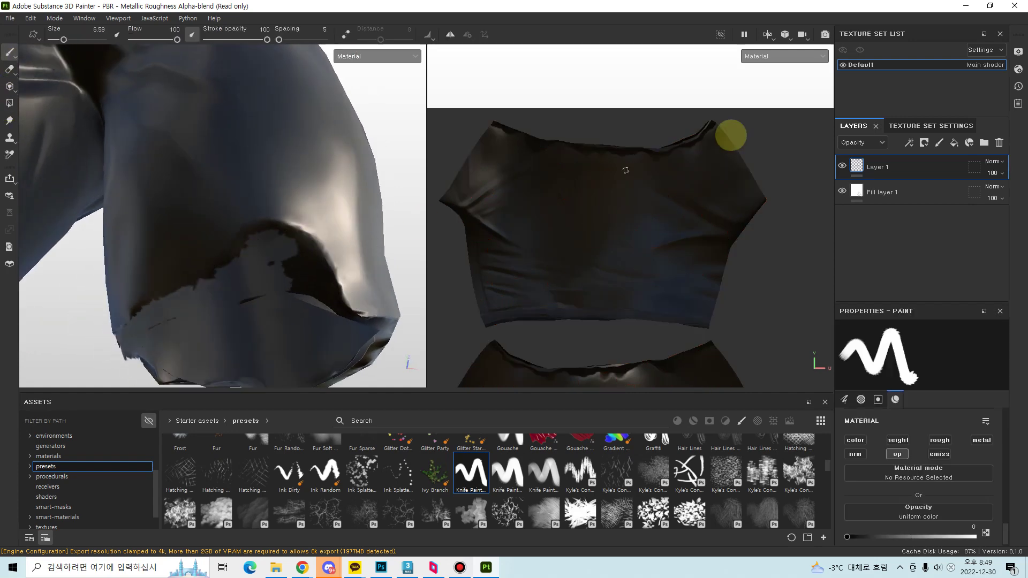
middle_click_drag(691, 97, 665, 236)
left_click(806, 55)
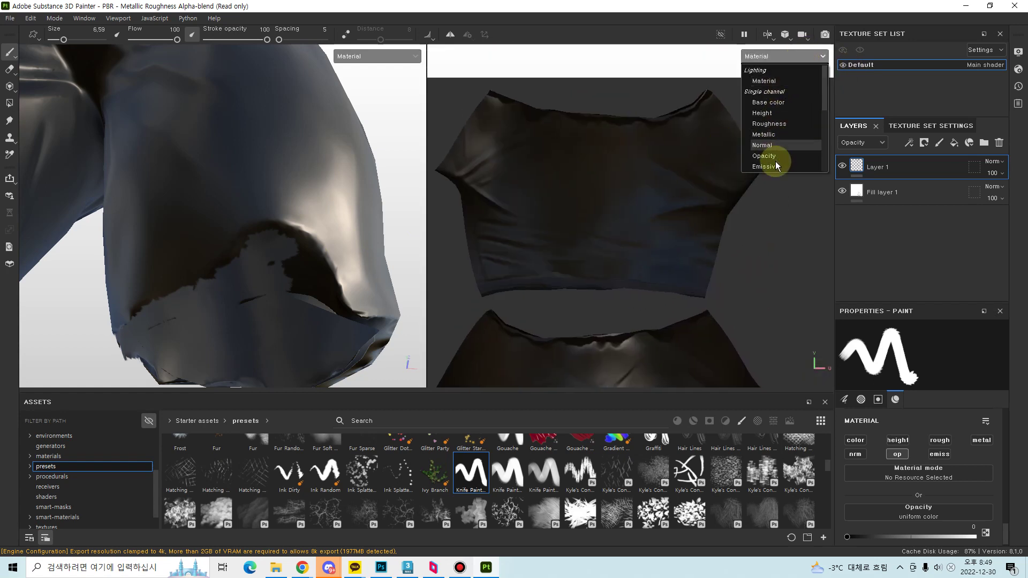
left_click(782, 155)
middle_click_drag(684, 165, 689, 191)
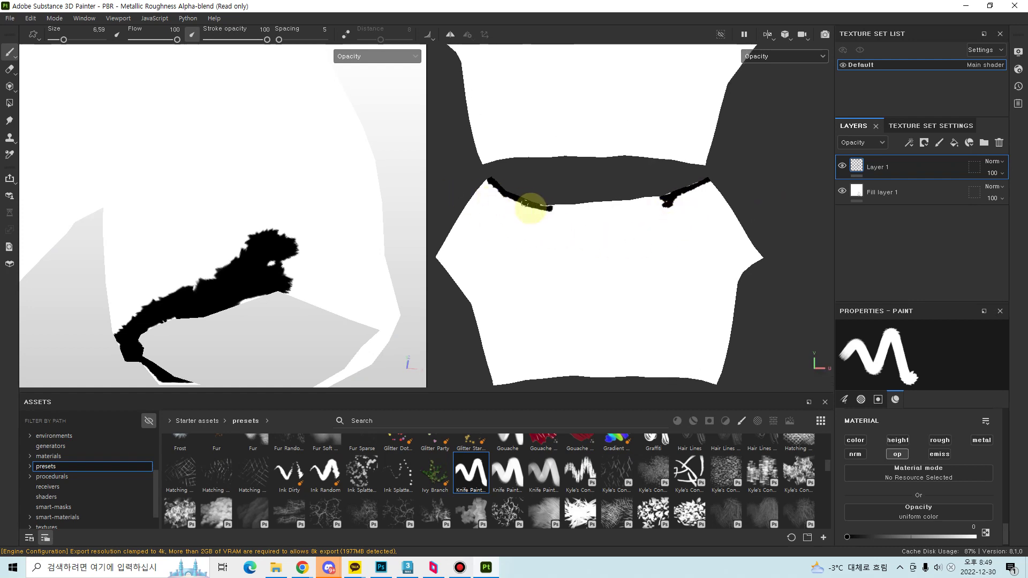
left_click_drag(530, 208, 661, 199)
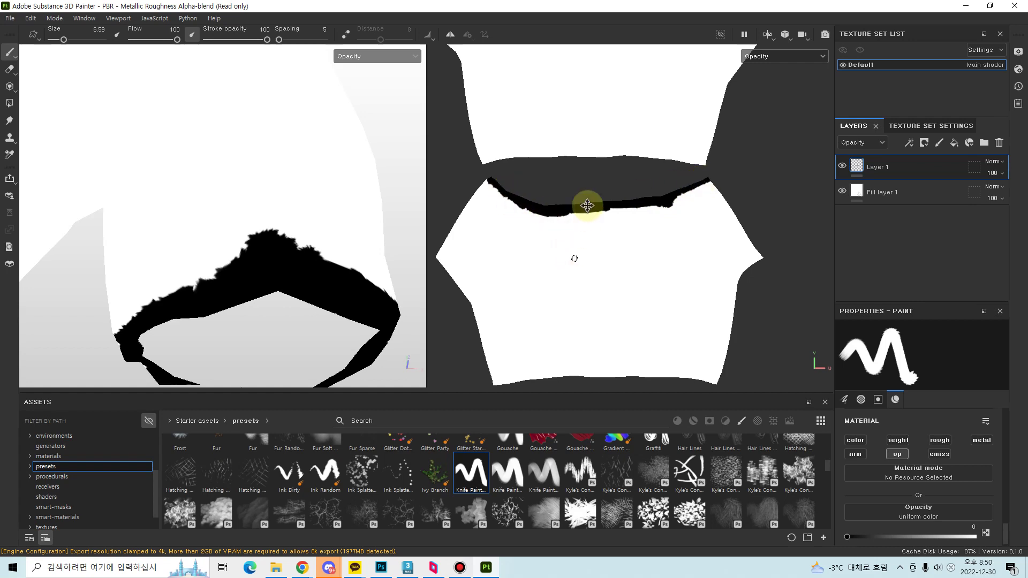
- Paint black along the hem edge of the upper UV island to join the existing strokes
middle_click_drag(590, 207, 572, 357)
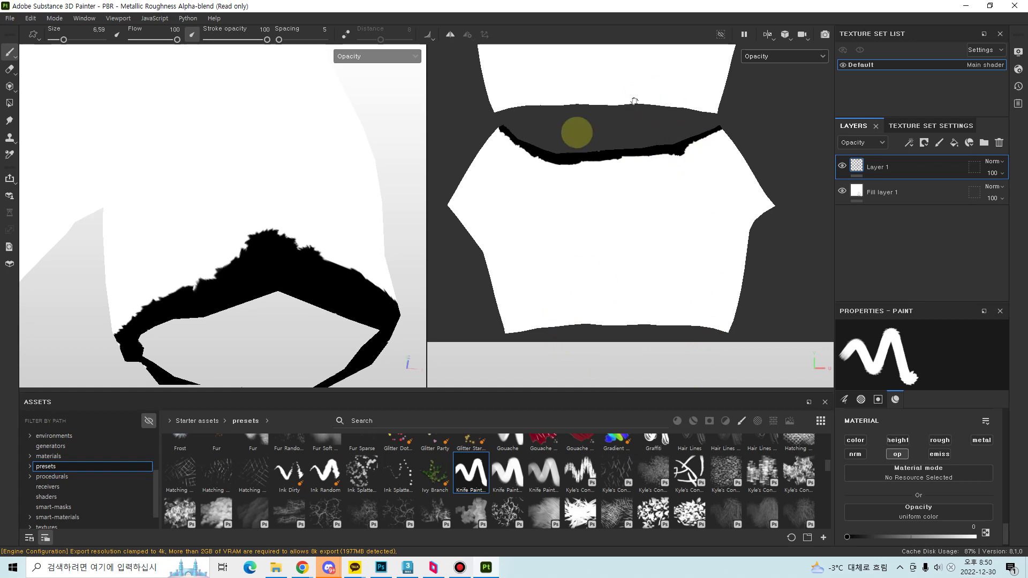
middle_click_drag(630, 79, 520, 104)
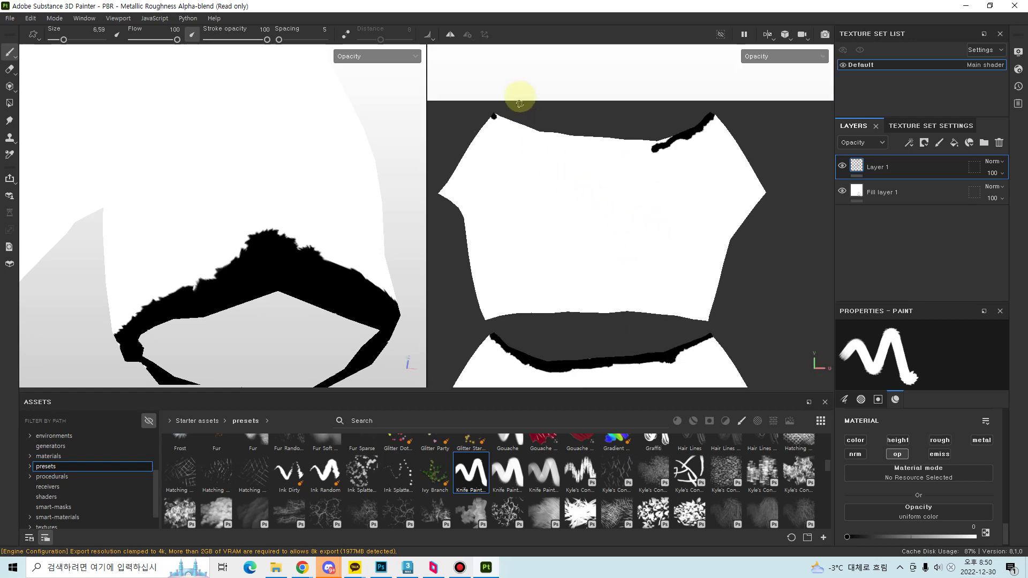
mouse_move(493, 114)
left_mouse_down()
mouse_move(540, 137)
mouse_move(656, 141)
left_mouse_up()
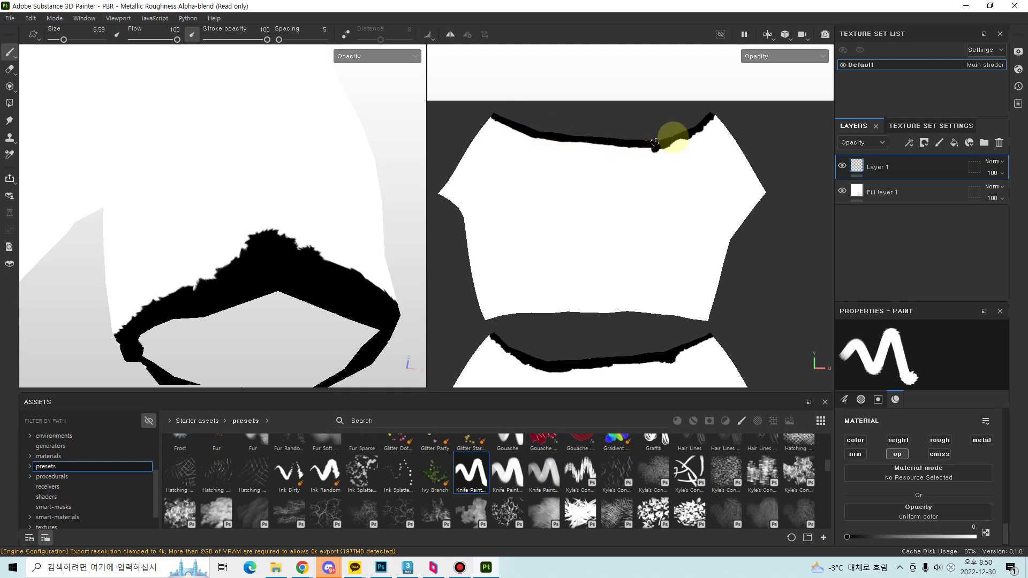
- Display the full Material in the viewports and view the whole pants from the front
mouse_move(356, 202)
left_mouse_down("alt")
mouse_move(314, 87)
mouse_move(259, 301)
mouse_move(241, 237)
mouse_move(334, 254)
mouse_move(349, 144)
mouse_move(385, 75)
mouse_move(343, 160)
mouse_move(383, 247)
left_mouse_up("alt")
left_click(385, 59)
left_click(377, 77)
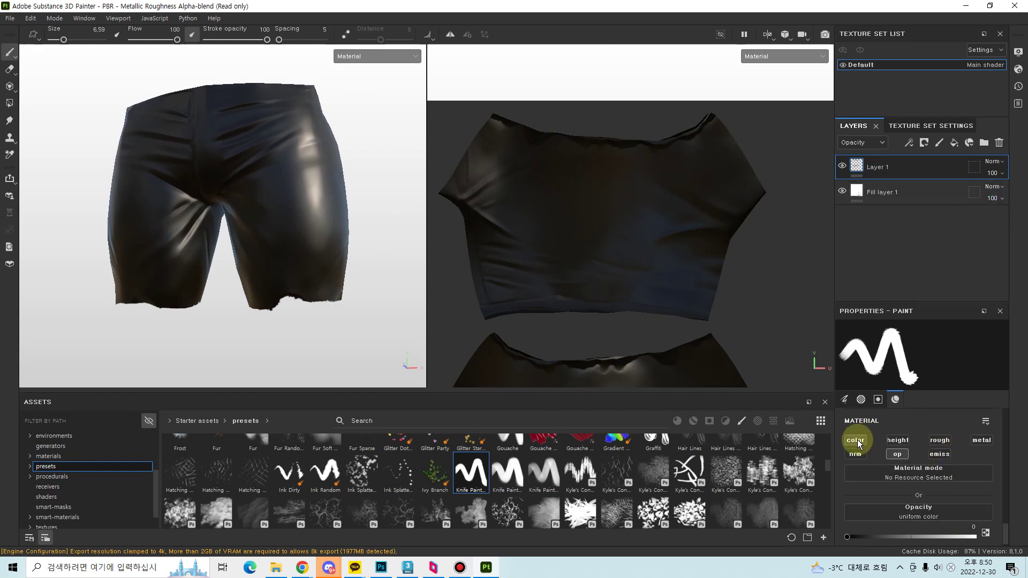
- Enable the color channel on Fill layer 1 and open its base color for inspection
left_click(894, 200)
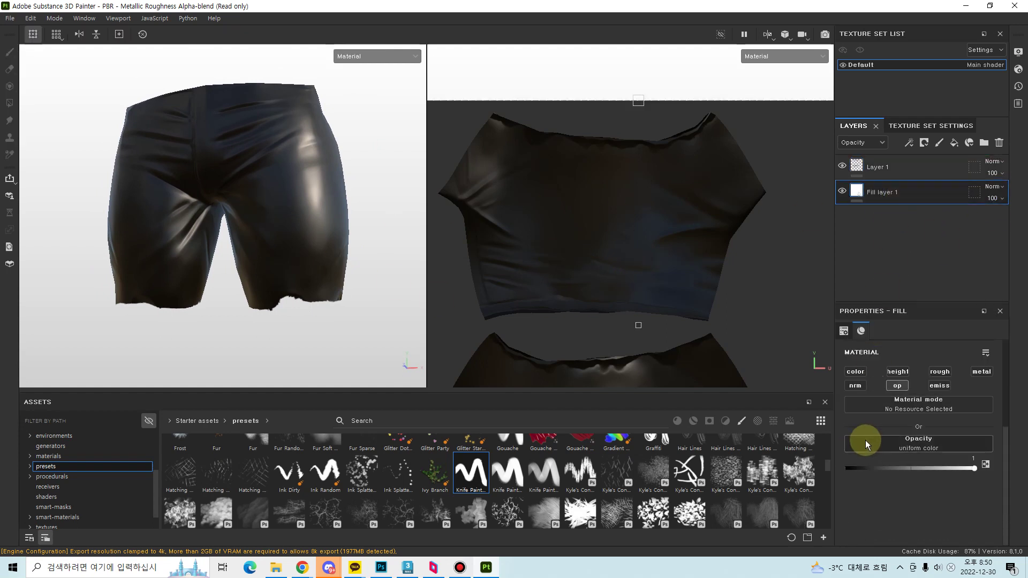
left_click(856, 372)
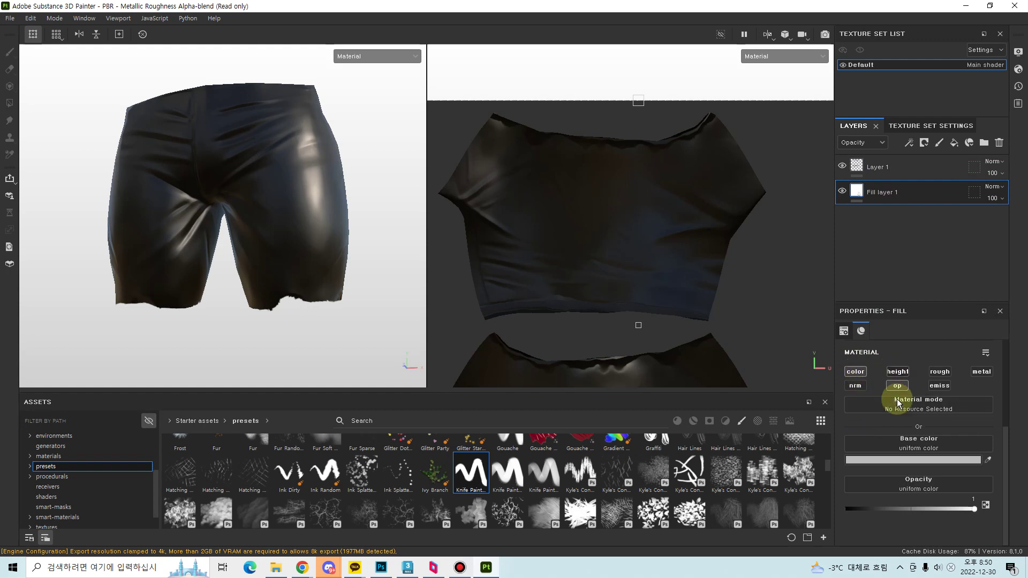
left_click(903, 459)
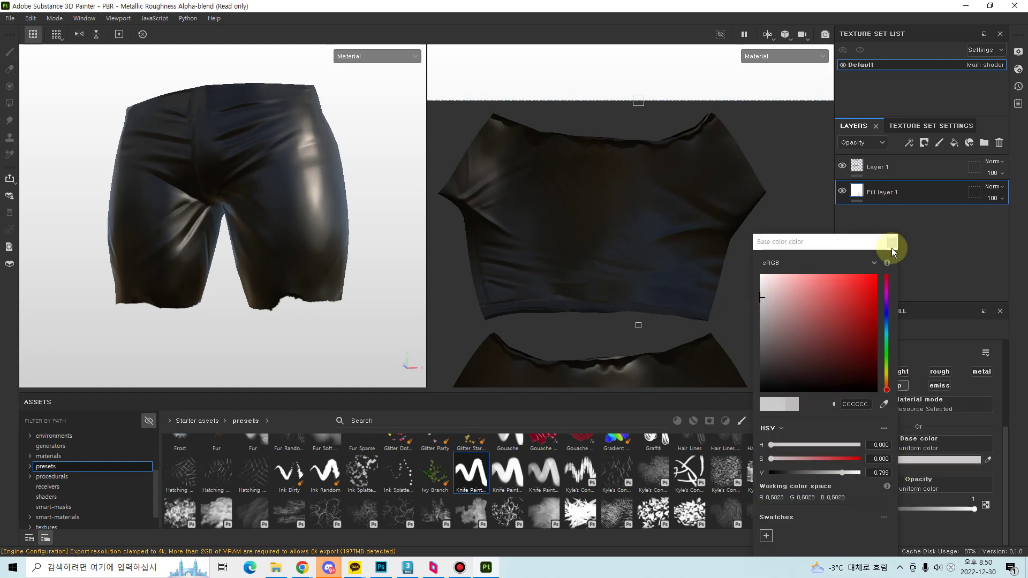
- Compare the pants with Layer 1 hidden and shown, and set the layer stack's displayed channel to Base color
left_click(875, 172)
left_click(843, 167)
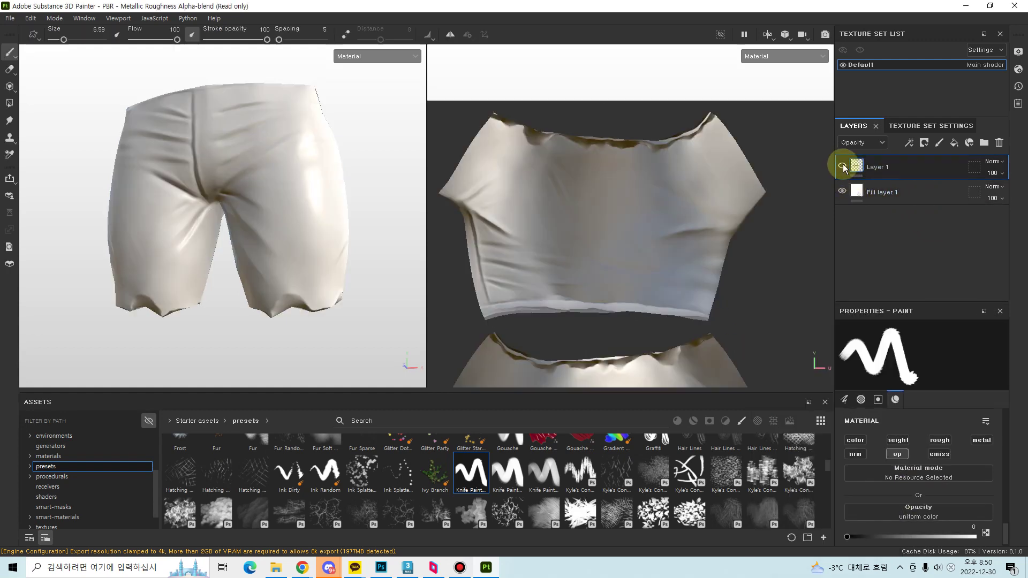
left_click(844, 167)
left_click(862, 142)
left_click(863, 185)
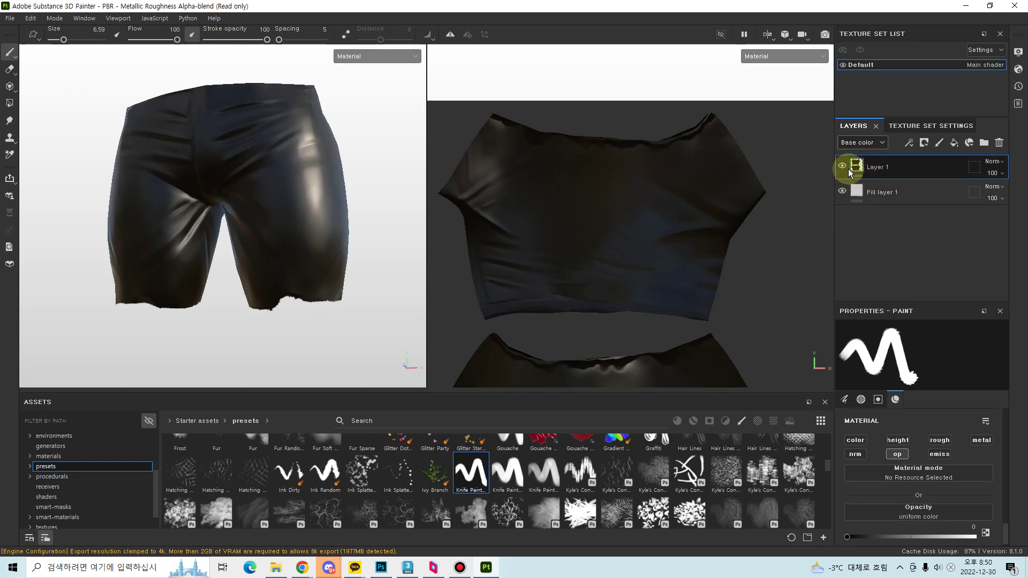
scroll(315, 235, "down", 3)
left_click_drag(314, 230, 271, 213, "alt")
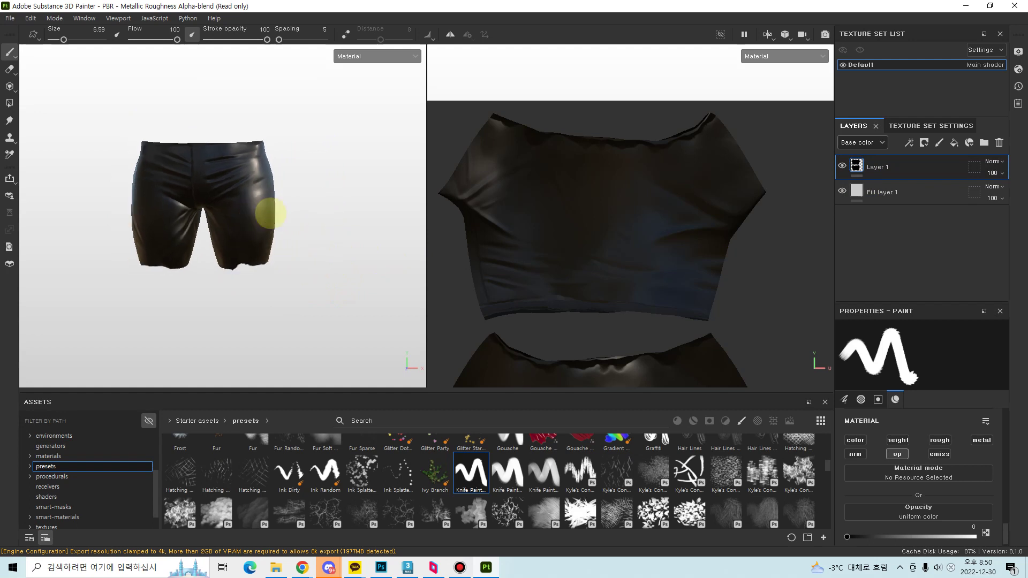
scroll(645, 317, "down", 2)
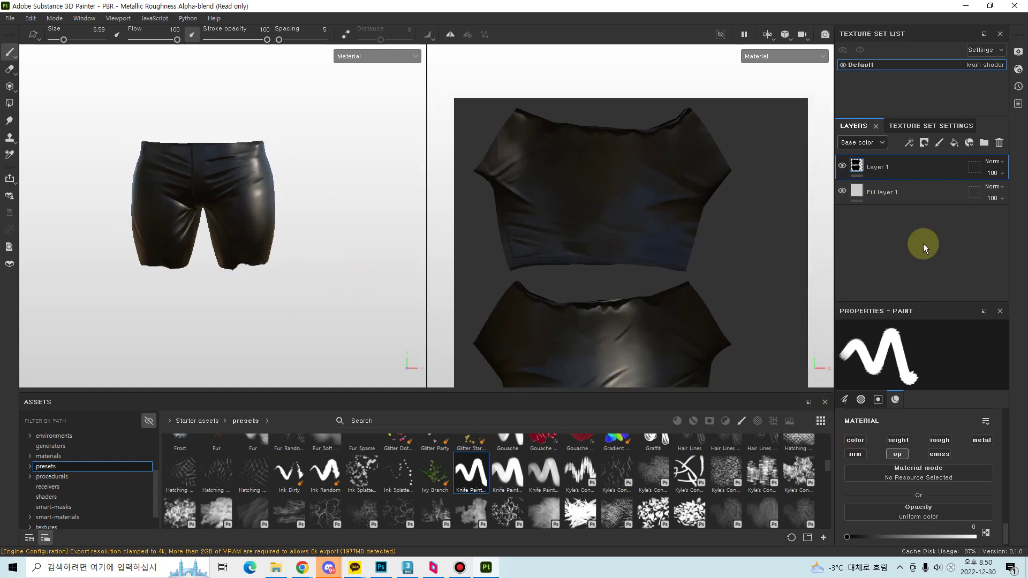
left_click(918, 189)
left_click(919, 166)
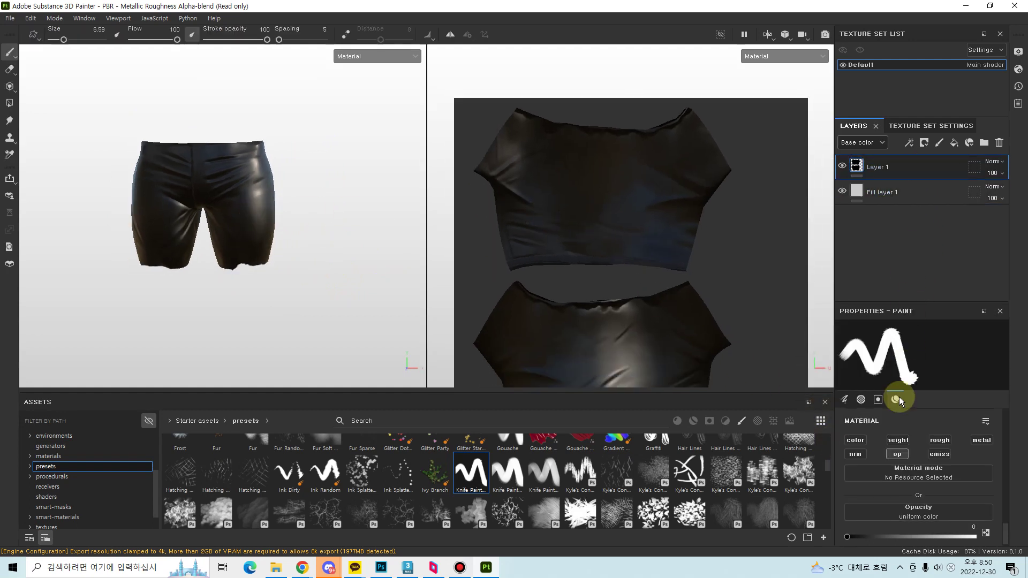
left_click(857, 454)
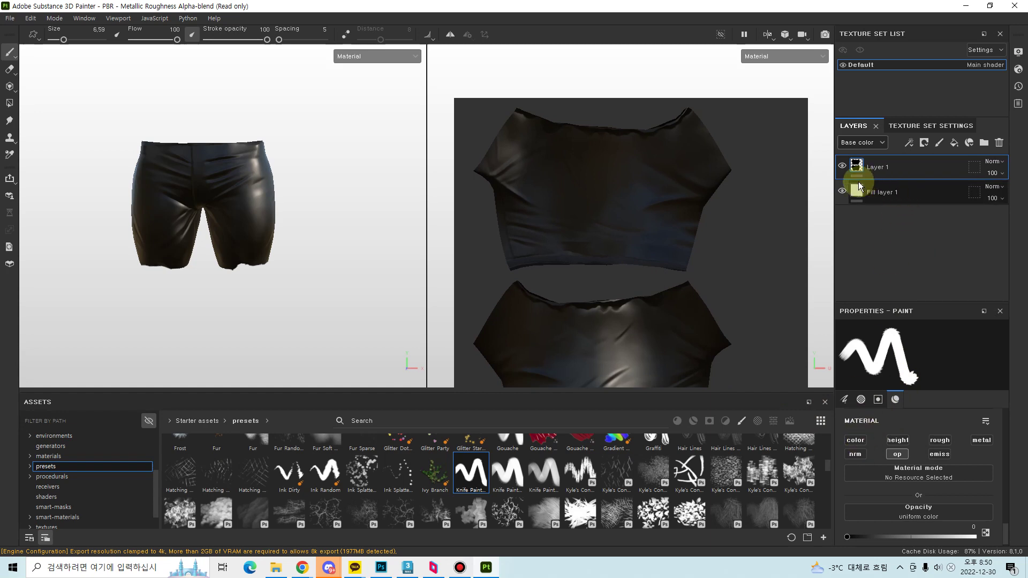
left_click_drag(284, 145, 269, 184, "alt")
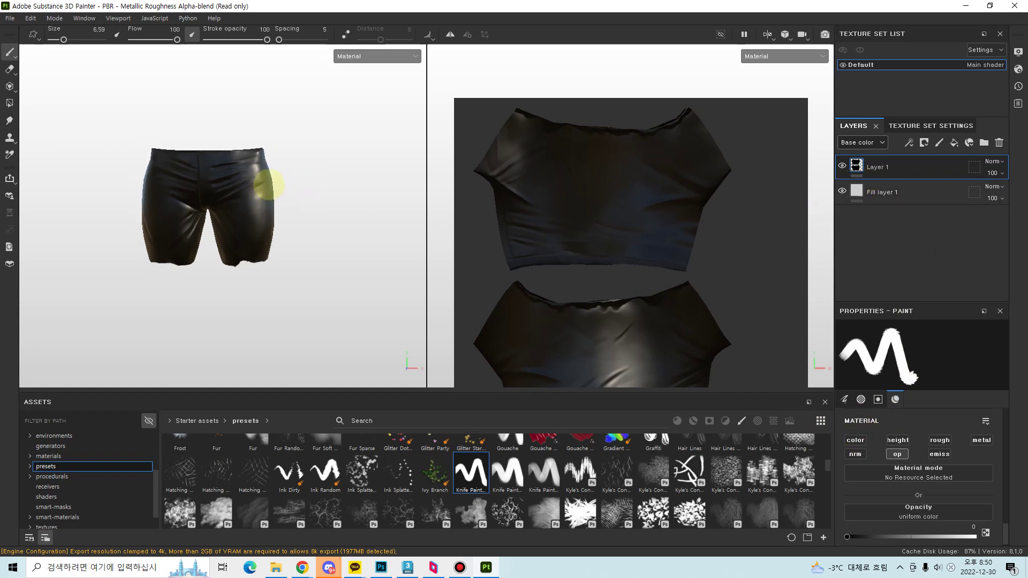
- Try filling the polygons of both UV islands with black on Layer 1 using Polygon Fill in quad mode
left_click(11, 103)
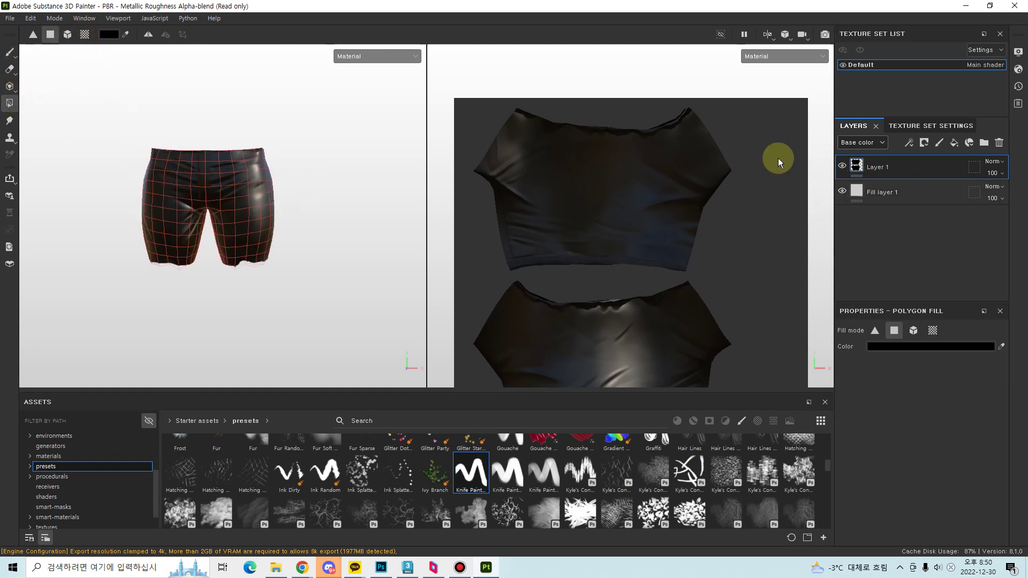
left_click_drag(756, 113, 475, 274)
middle_click_drag(476, 274, 664, 236)
right_click_drag(664, 237, 658, 180, "alt")
middle_click_drag(647, 241, 645, 246)
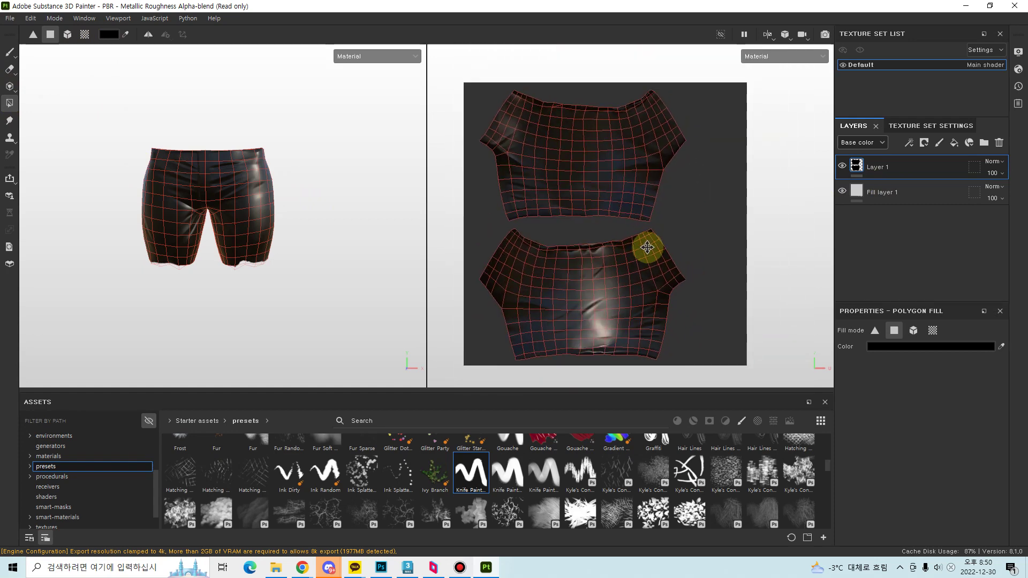
left_click_drag(701, 105, 532, 334)
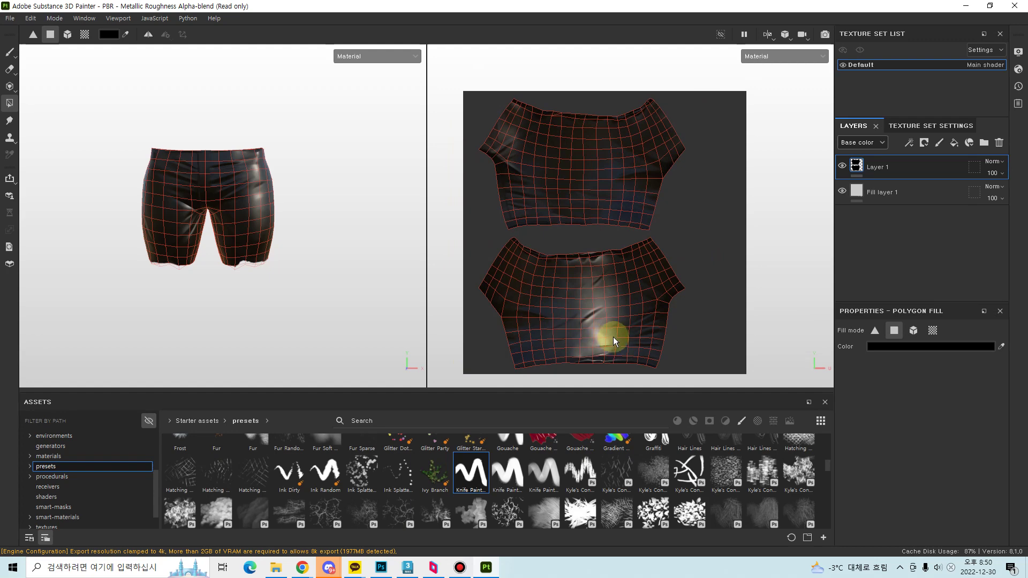
- Erase all painting on Layer 1 across both UV islands with the Eraser enlarged to size 69.8
left_click(9, 70)
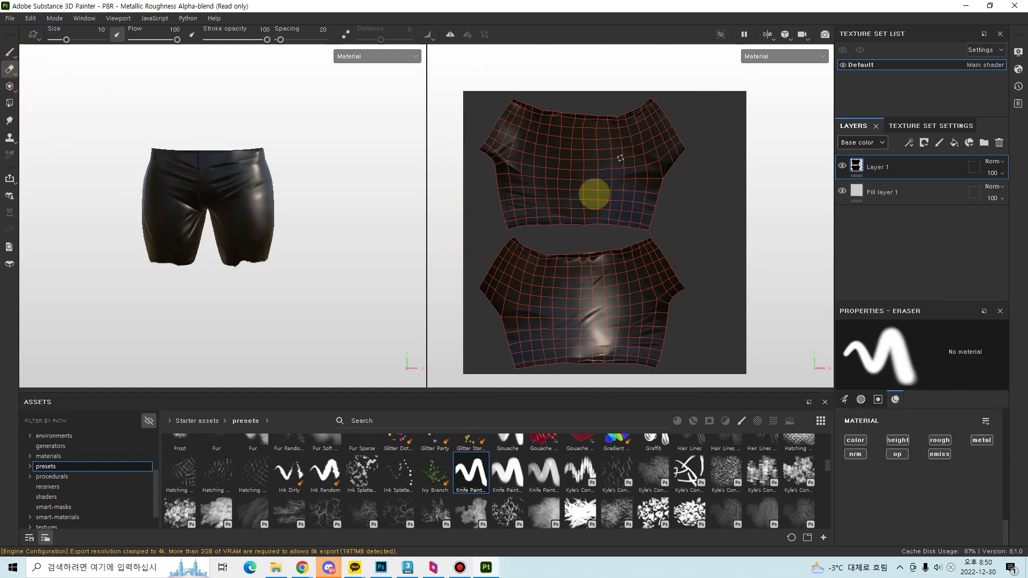
left_click_drag(578, 217, 640, 169)
mouse_move(609, 230)
left_mouse_down()
mouse_move(638, 232)
mouse_move(641, 281)
left_mouse_up()
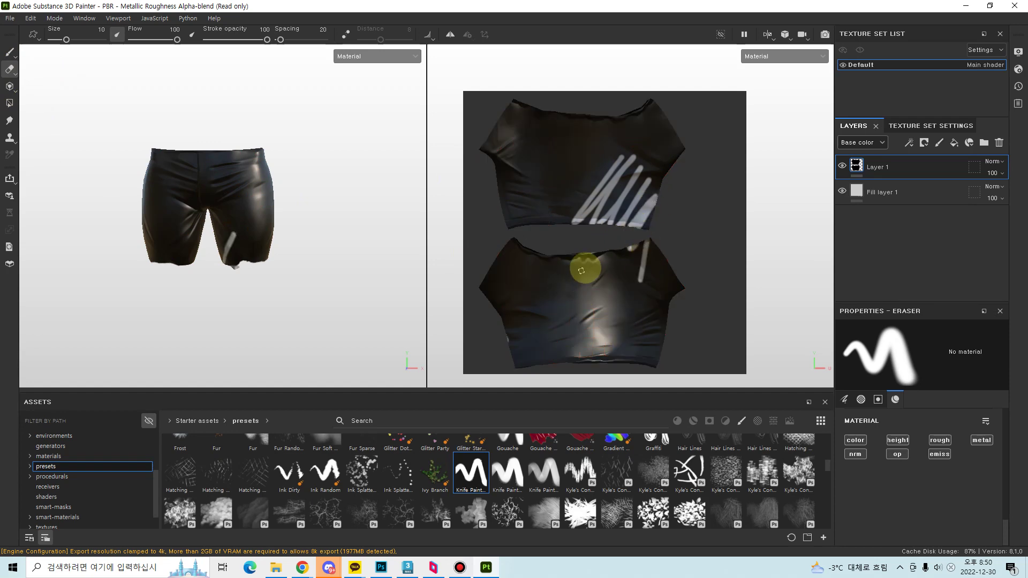
right_click_drag(587, 265, 686, 251, "ctrl")
mouse_move(685, 251)
left_mouse_down()
mouse_move(577, 265)
mouse_move(489, 252)
mouse_move(489, 275)
mouse_move(527, 314)
mouse_move(625, 275)
mouse_move(667, 298)
mouse_move(658, 227)
mouse_move(615, 172)
mouse_move(553, 211)
mouse_move(521, 195)
mouse_move(496, 161)
mouse_move(487, 172)
mouse_move(534, 229)
mouse_move(500, 230)
left_mouse_up()
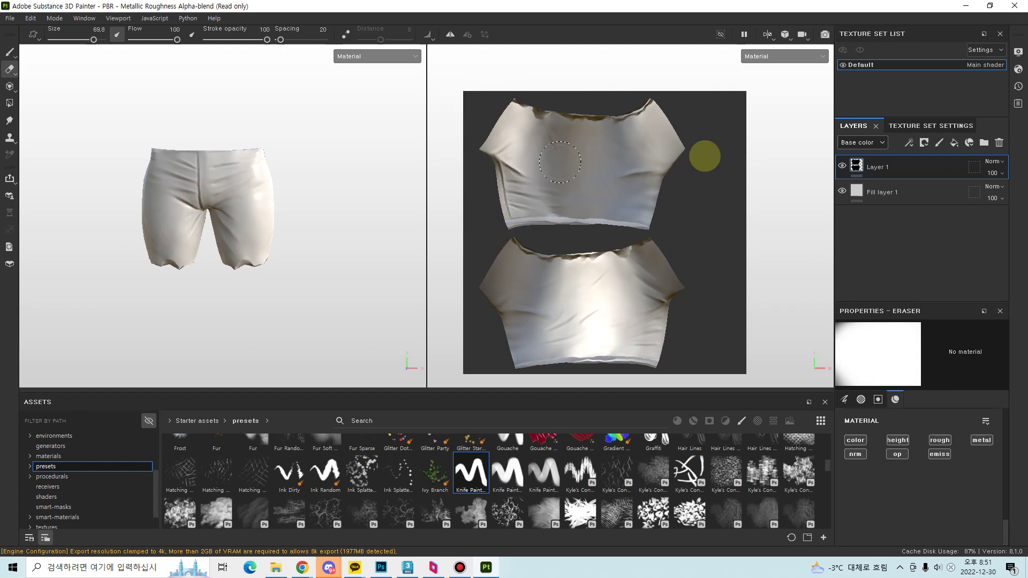
left_click(843, 166)
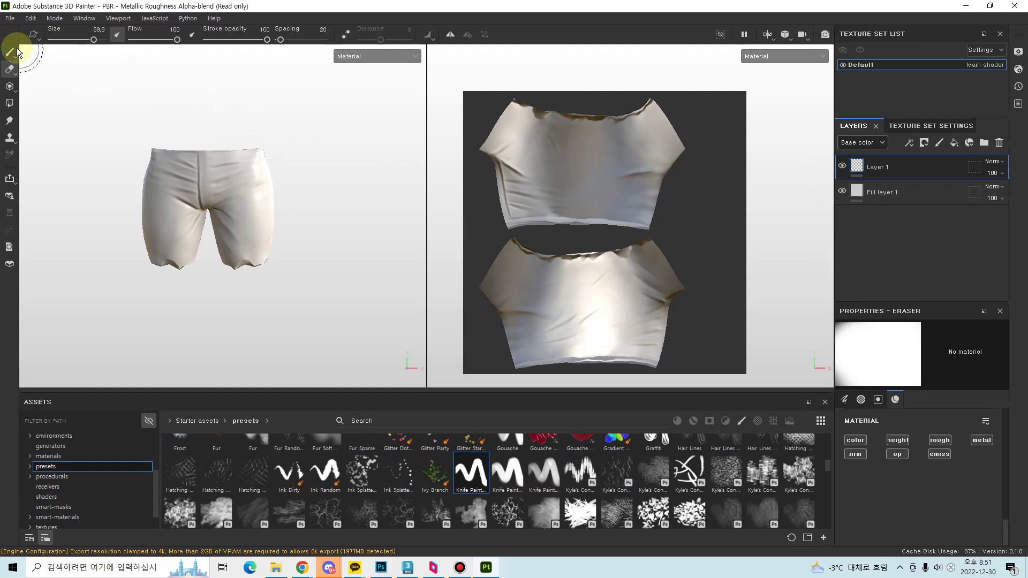
- Try an opacity brush stroke on the front of one leg with the Paint tool and undo it
key("p")
scroll(368, 183, "up", 5)
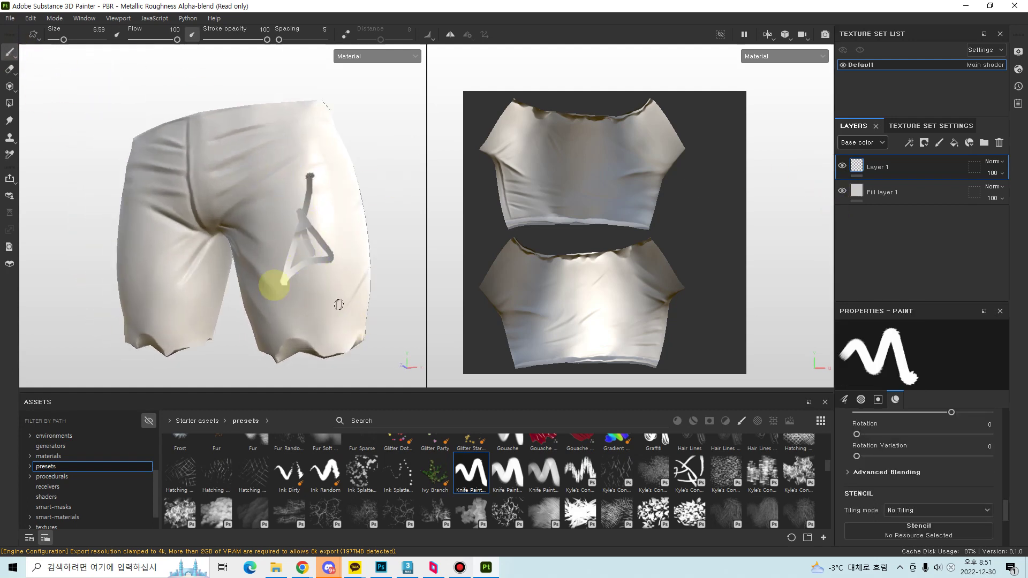
key("ctrl+z")
- Paint a ragged transparent notch into one leg hem and along the left hem corner of the upper UV island on Layer 1
mouse_move(342, 300)
left_mouse_down("alt")
mouse_move(443, 177)
mouse_move(423, 176)
left_mouse_up("alt")
left_click(871, 170)
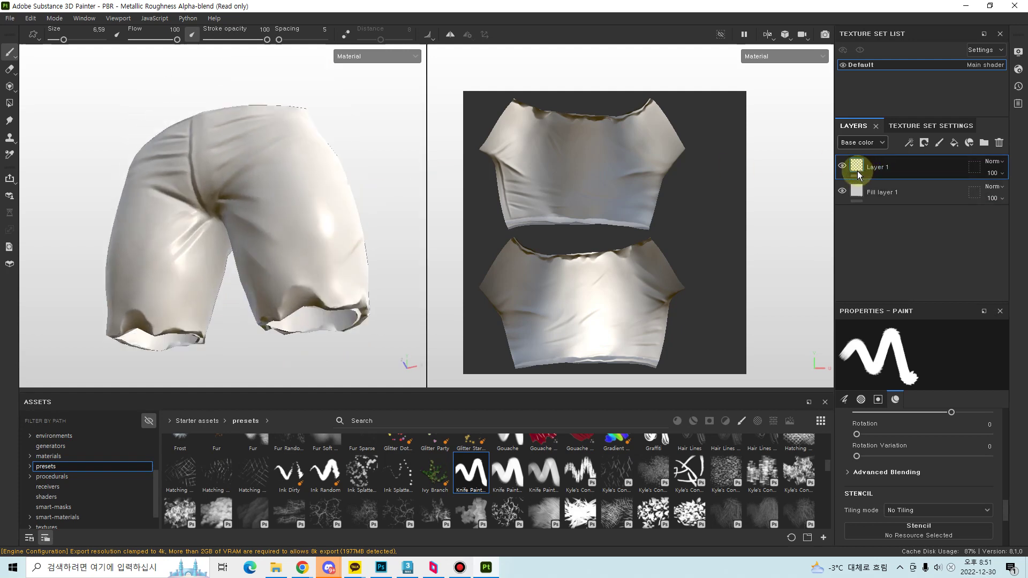
mouse_move(345, 252)
left_mouse_down("alt")
mouse_move(355, 223)
mouse_move(355, 247)
left_mouse_up("alt")
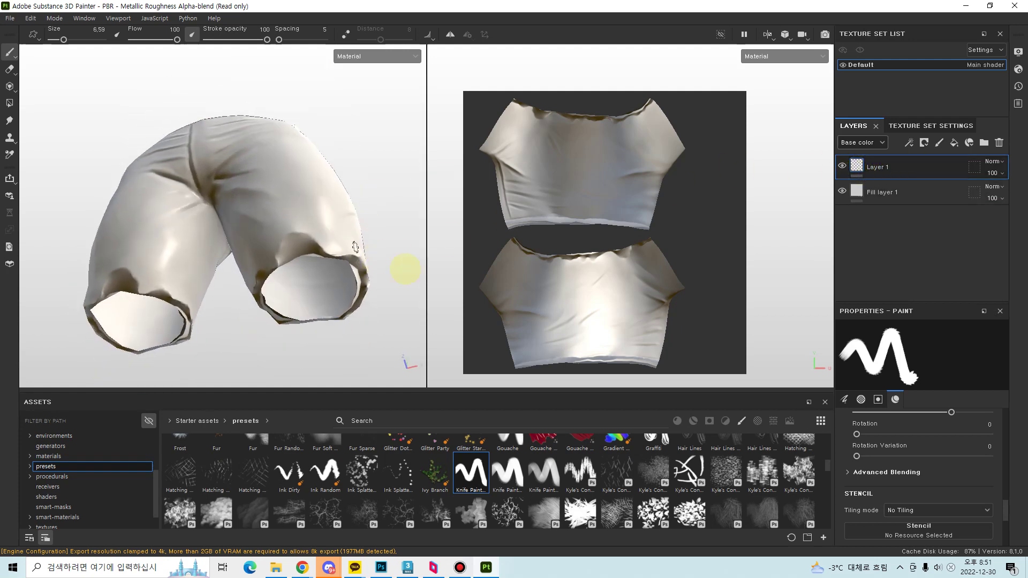
scroll(996, 516, "down", 3)
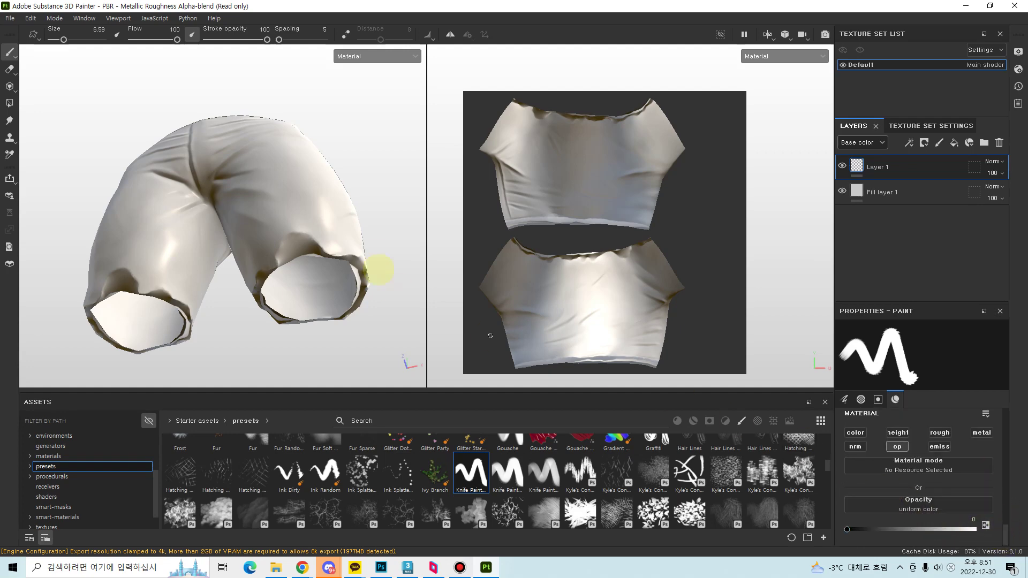
left_click_drag(379, 270, 283, 231, "alt")
scroll(340, 233, "up", 3)
left_click_drag(340, 277, 306, 184, "alt")
scroll(306, 177, "up", 5)
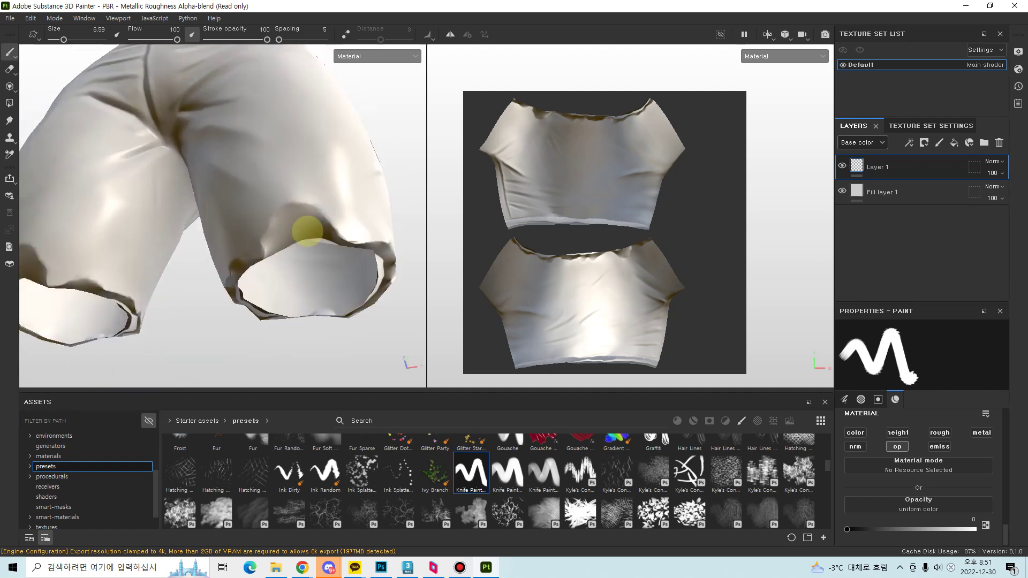
left_click_drag(307, 231, 663, 135, "alt")
mouse_move(663, 135)
right_mouse_down("alt")
mouse_move(483, 138)
mouse_move(645, 179)
right_mouse_up("alt")
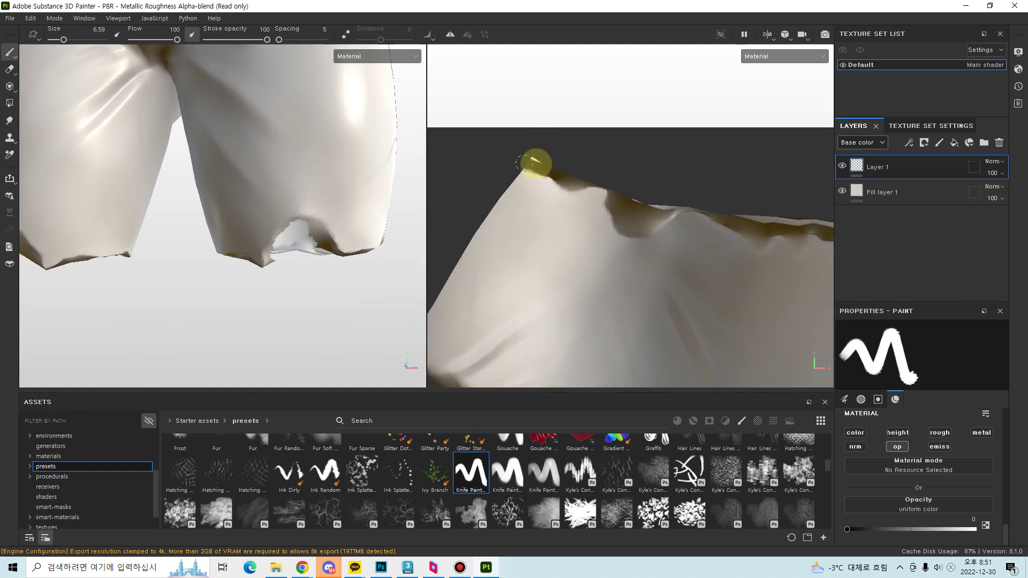
left_click_drag(531, 164, 615, 195)
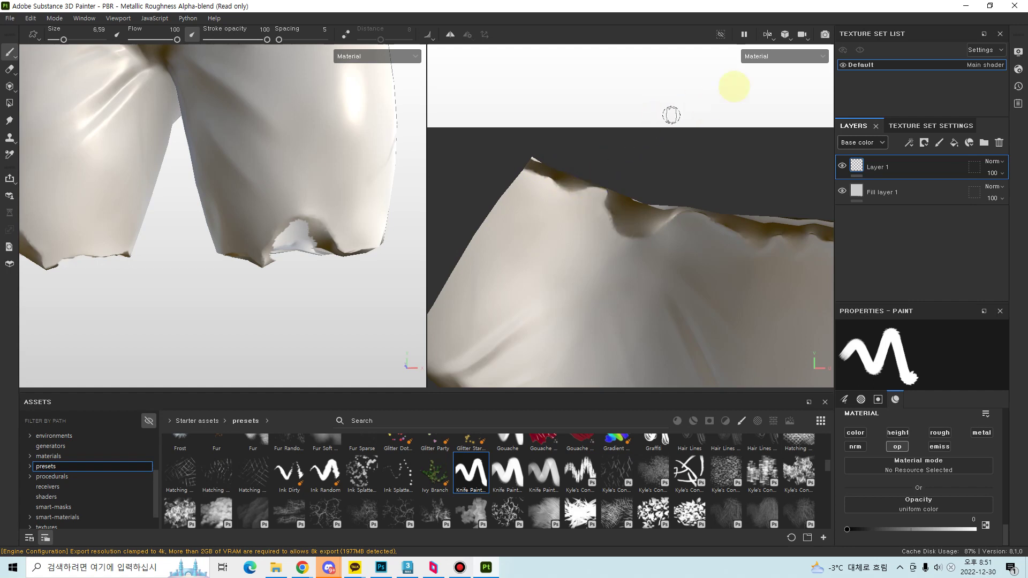
- Check the painted hem corner in the Opacity channel display and return the viewports to Material
left_click(794, 58)
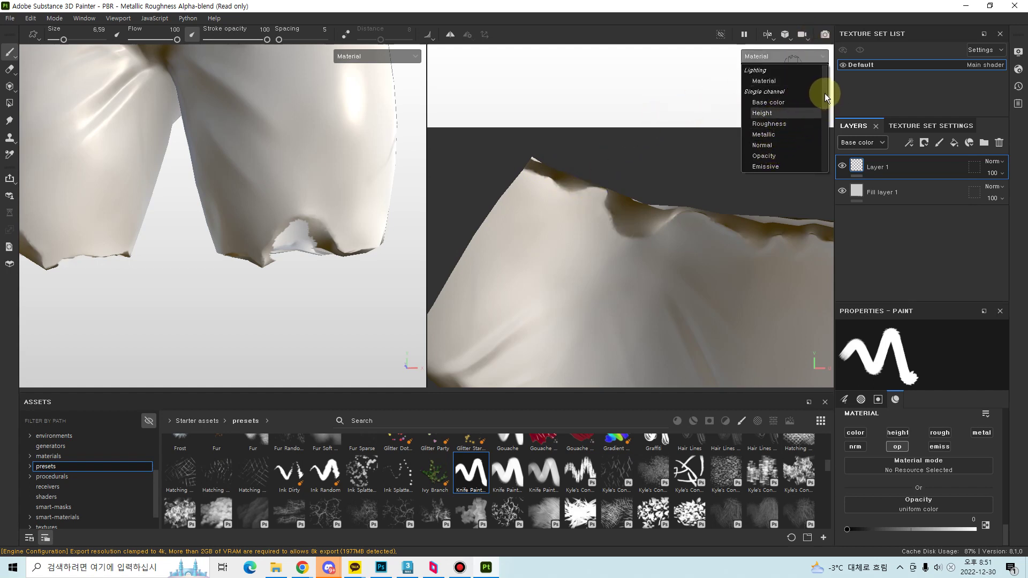
left_click(790, 143)
mouse_move(591, 145)
middle_mouse_down()
mouse_move(570, 207)
mouse_move(592, 174)
middle_mouse_up()
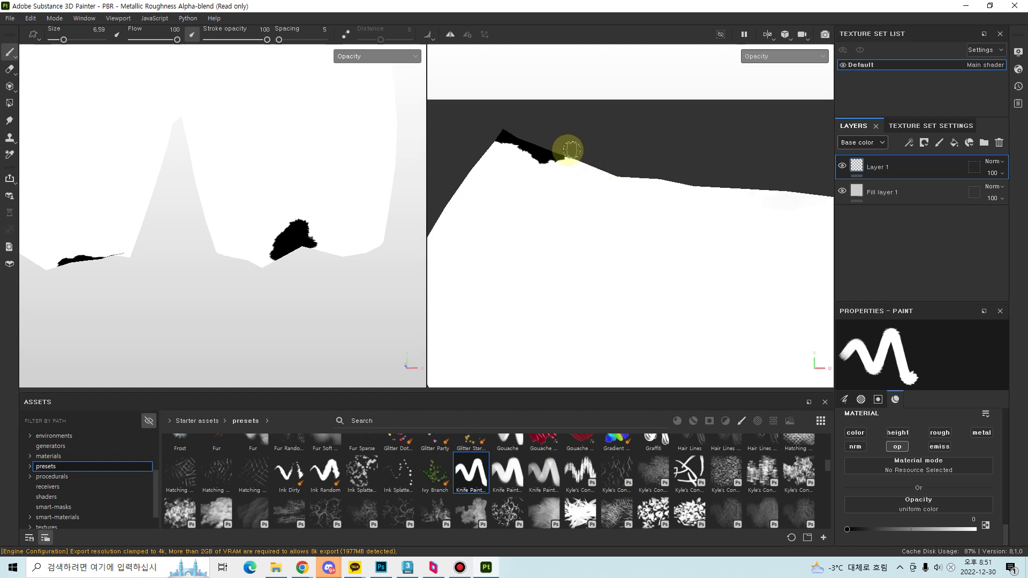
left_click(773, 58)
left_click(778, 75)
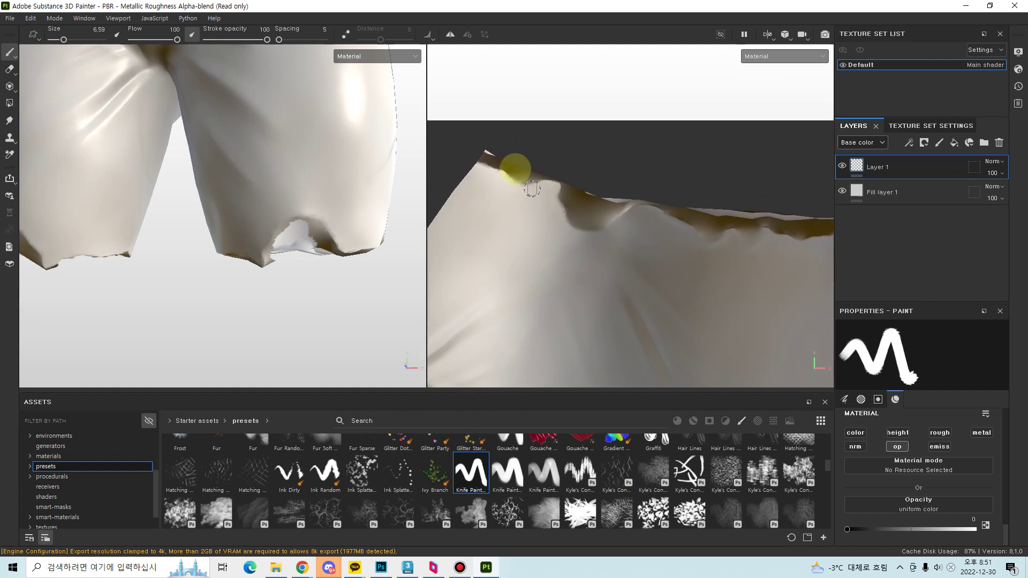
- Paint a ragged transparent edge along the upper UV island's hem corner and widen the transparent notch in the leg hem
left_click_drag(482, 151, 557, 183)
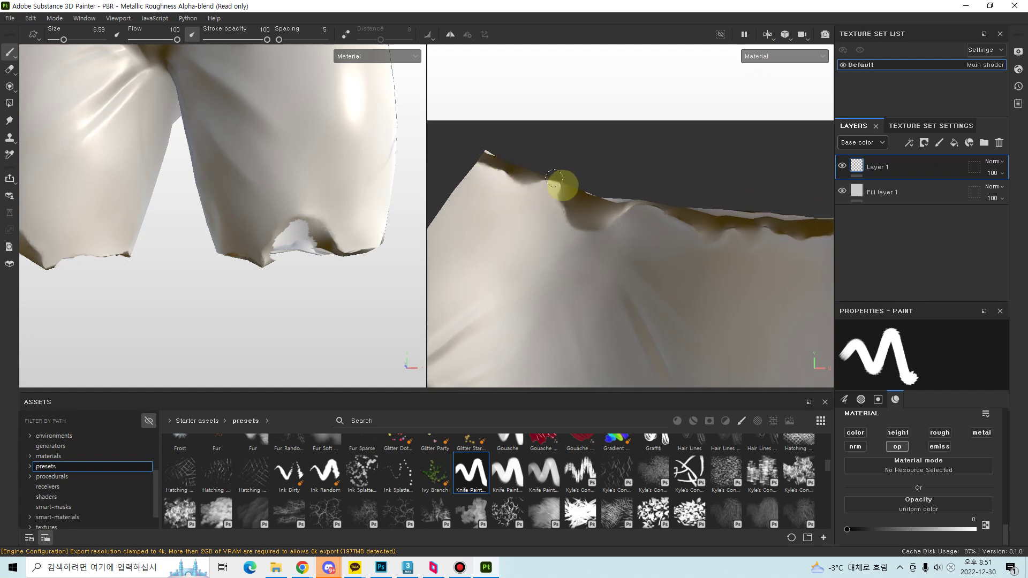
middle_click_drag(270, 213, 363, 194)
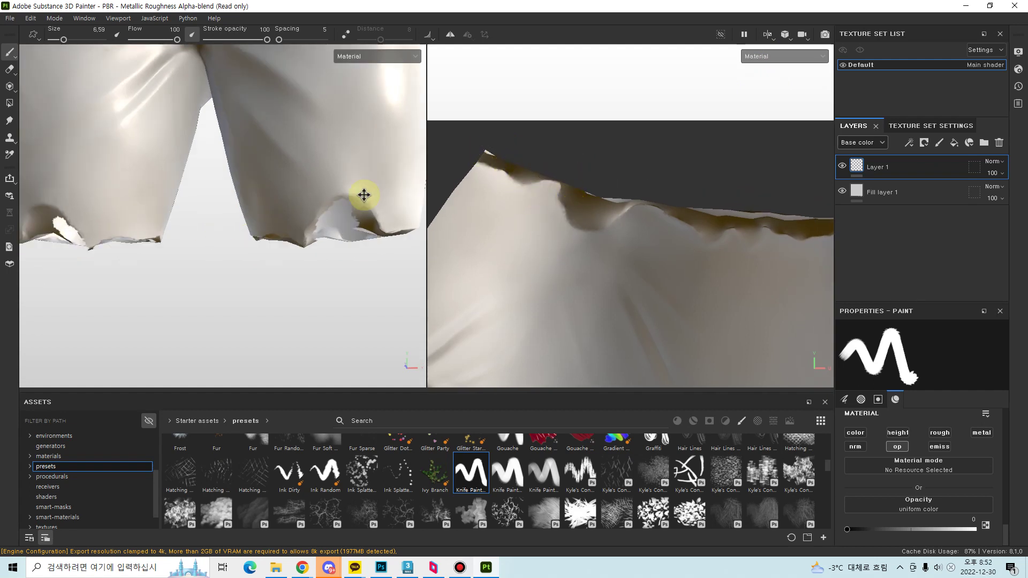
scroll(344, 195, "up", 5)
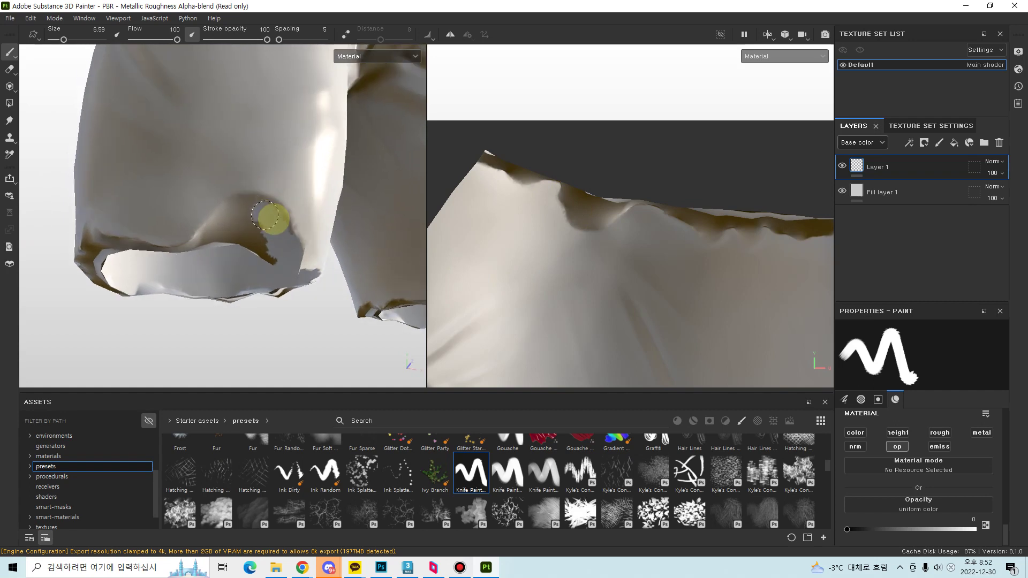
mouse_move(271, 213)
left_mouse_down()
mouse_move(245, 207)
mouse_move(224, 220)
mouse_move(241, 213)
left_mouse_up()
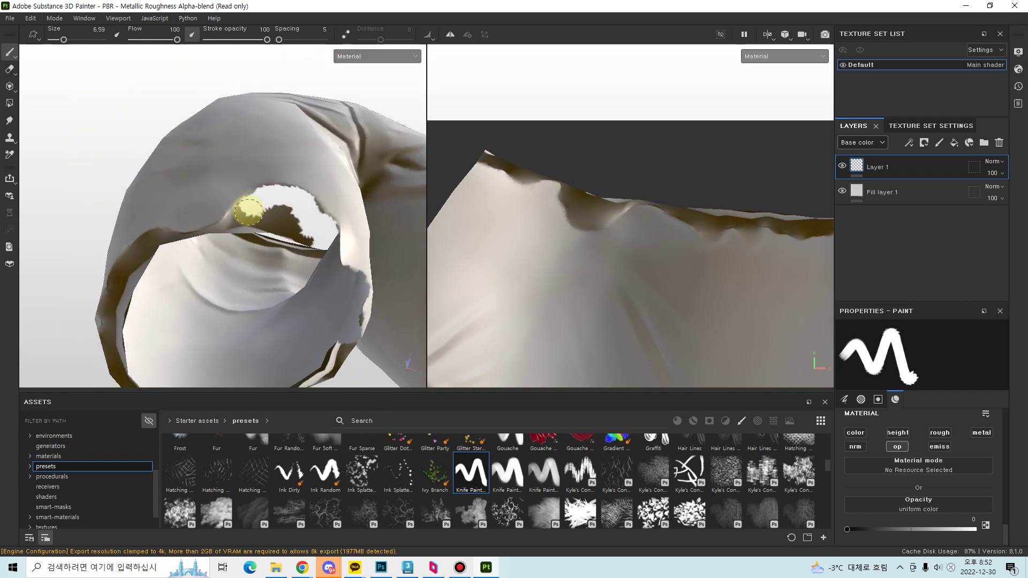
- Reduce the brush size to 3.86 and paint away the leftover hem strip beneath the notch so it opens through the leg's edge
right_click_drag(275, 217, 264, 221, "ctrl")
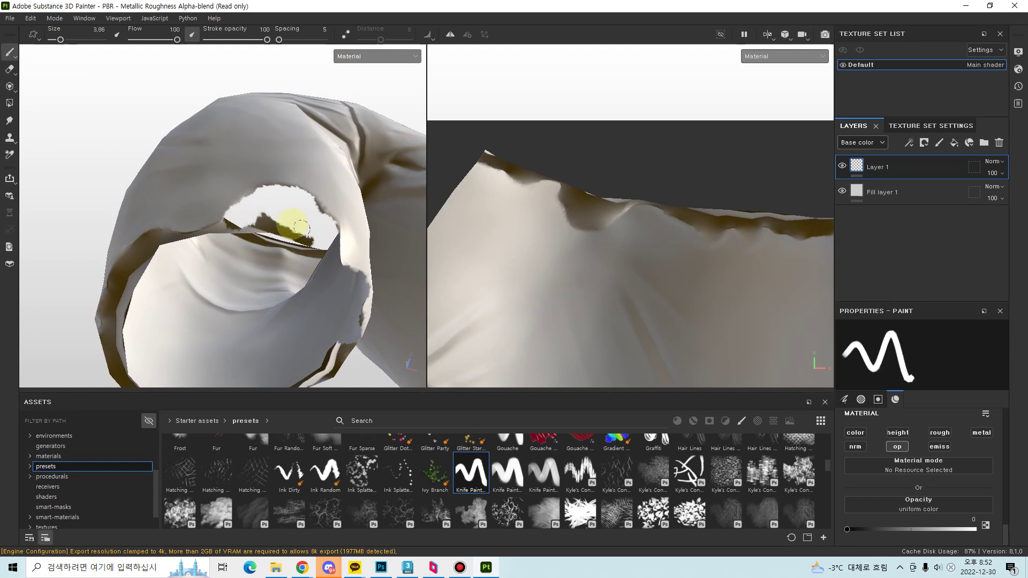
mouse_move(294, 245)
left_mouse_down("alt")
mouse_move(317, 230)
mouse_move(295, 257)
left_mouse_up("alt")
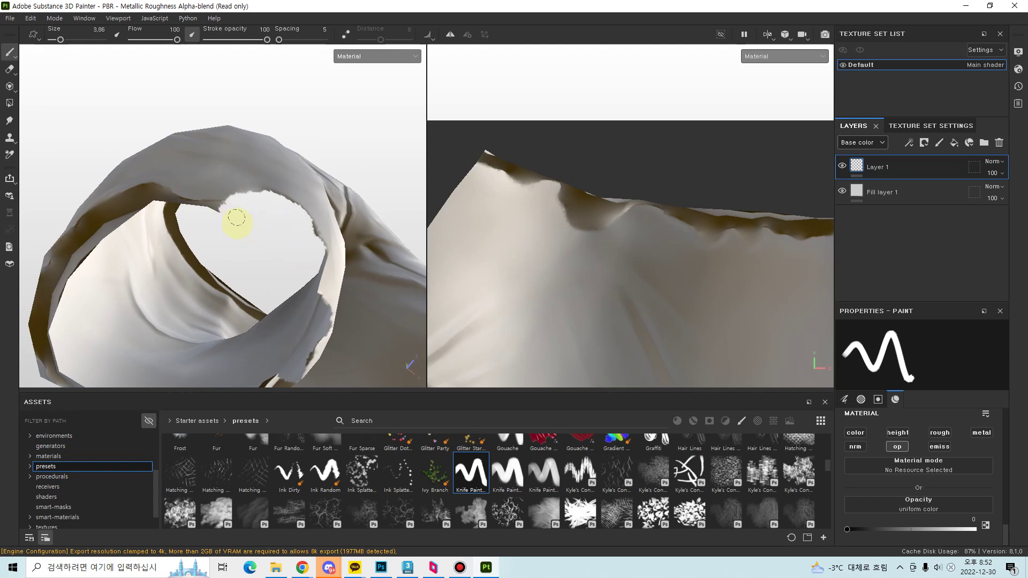
mouse_move(236, 218)
left_mouse_down("alt")
mouse_move(340, 239)
mouse_move(334, 222)
left_mouse_up("alt")
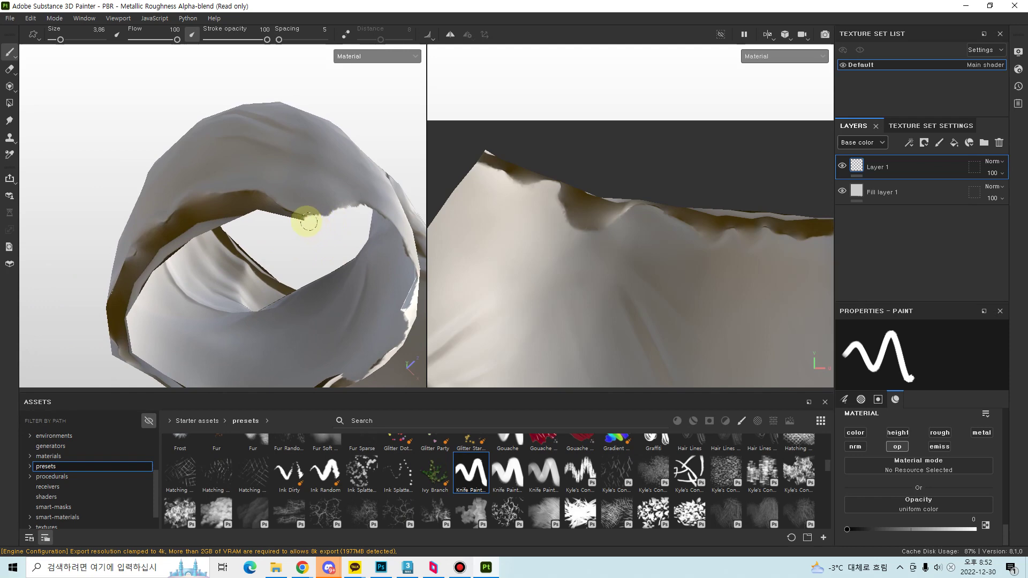
mouse_move(306, 226)
left_mouse_down("alt")
mouse_move(310, 161)
mouse_move(266, 305)
mouse_move(301, 231)
mouse_move(287, 257)
mouse_move(302, 274)
mouse_move(214, 259)
mouse_move(278, 234)
mouse_move(306, 287)
mouse_move(337, 198)
mouse_move(324, 229)
left_mouse_up("alt")
right_click_drag(323, 229, 292, 228, "shift")
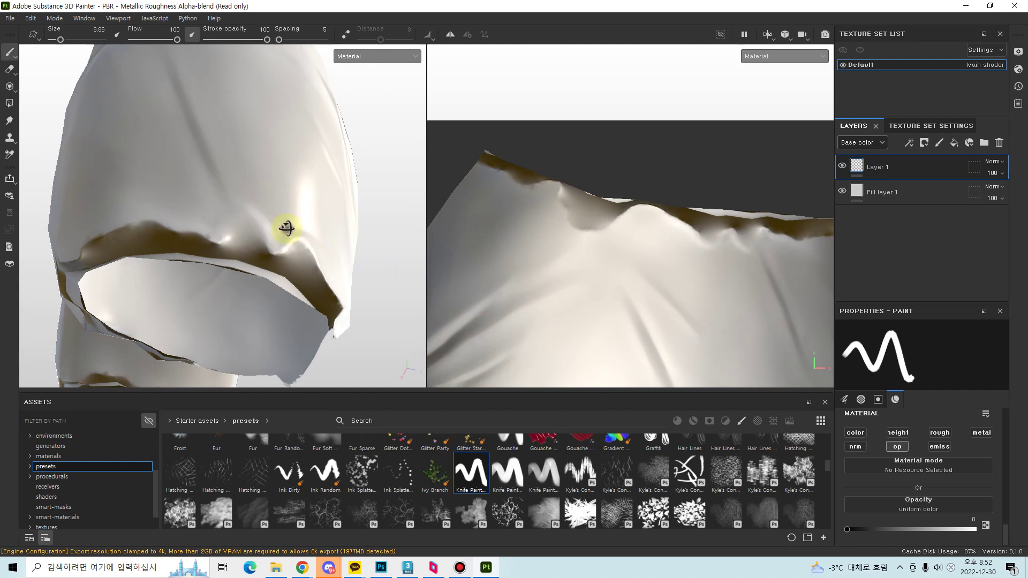
- Paint ragged transparent cutouts into the brown hem band around the next side of the leg opening
left_click_drag(287, 229, 259, 300, "alt")
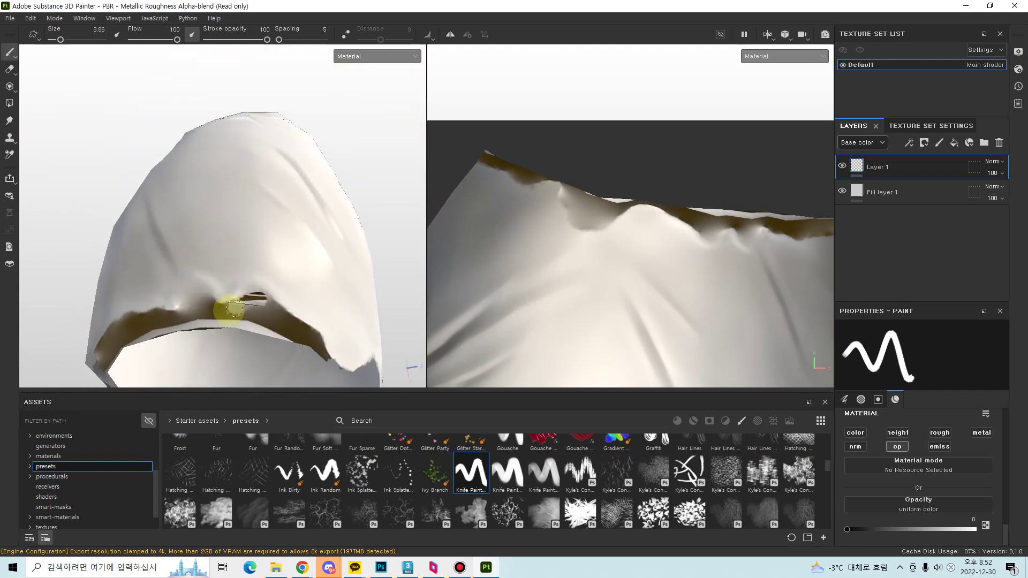
left_click_drag(218, 309, 272, 279, "alt")
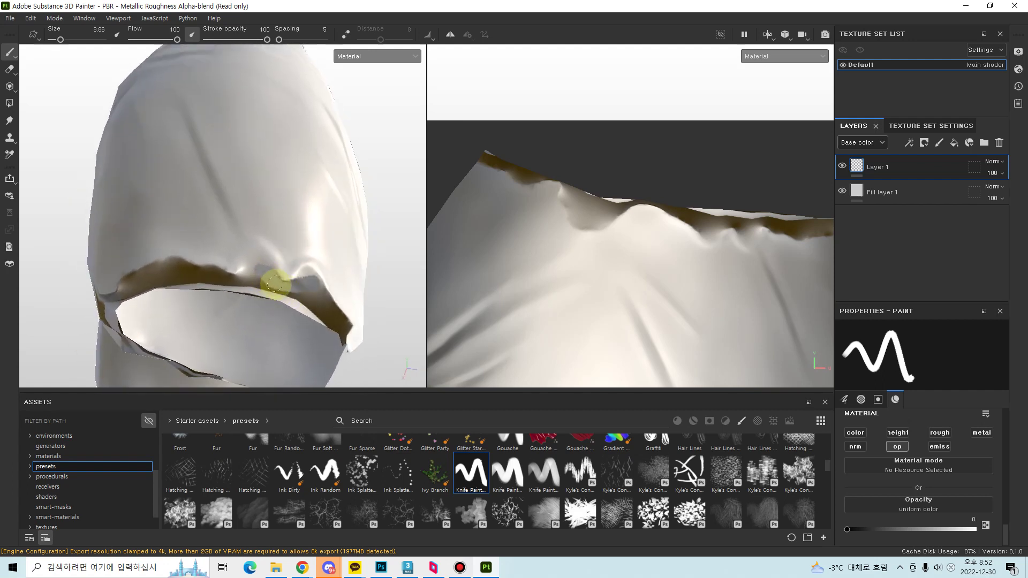
left_click_drag(244, 277, 264, 292, "alt")
left_click_drag(194, 244, 215, 260, "alt")
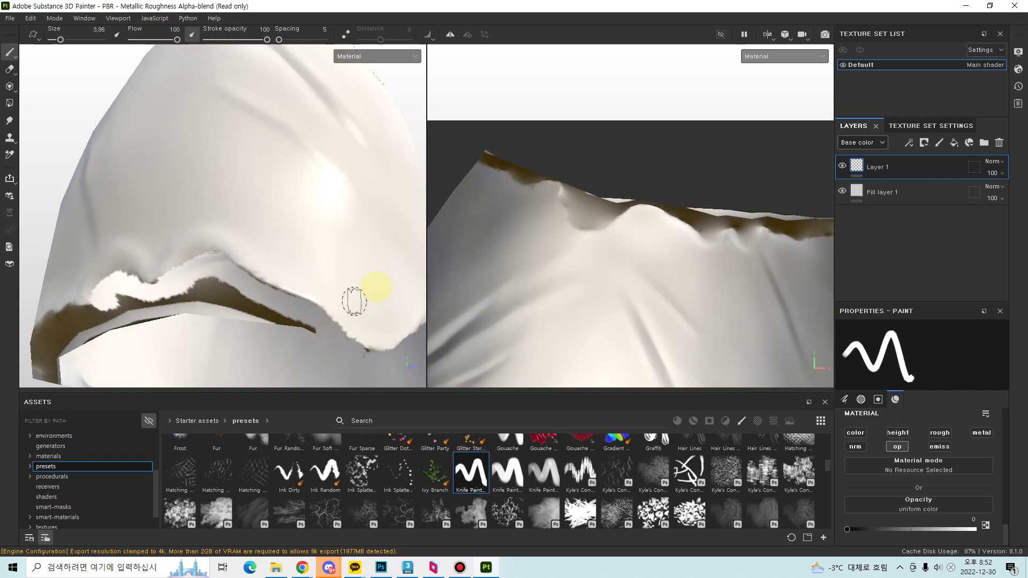
mouse_move(374, 284)
left_mouse_down("alt")
mouse_move(236, 223)
mouse_move(269, 263)
mouse_move(241, 204)
mouse_move(264, 145)
mouse_move(265, 215)
mouse_move(328, 312)
mouse_move(285, 319)
mouse_move(259, 227)
mouse_move(263, 190)
mouse_move(218, 218)
left_mouse_up("alt")
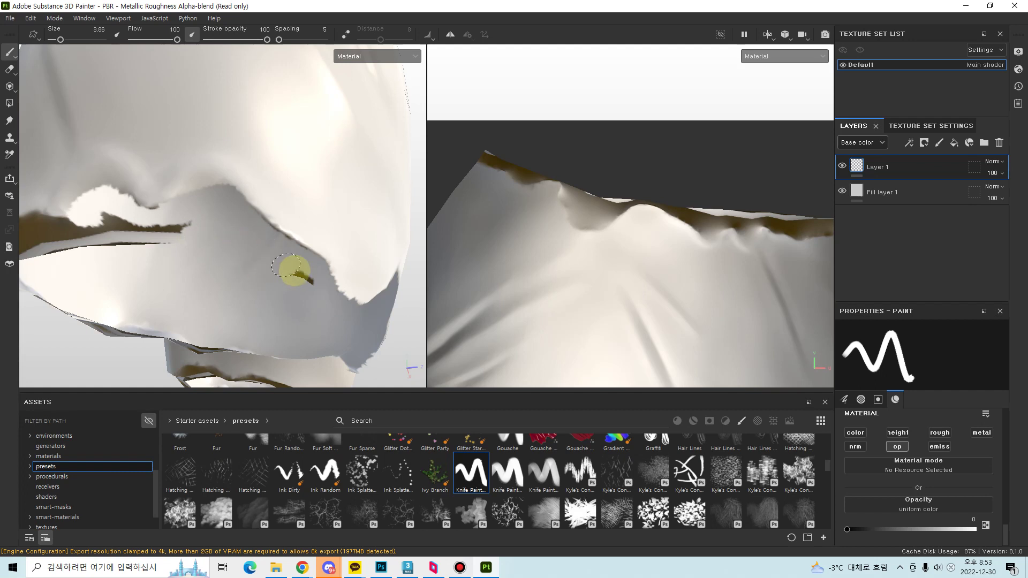
left_click_drag(244, 230, 320, 256, "alt")
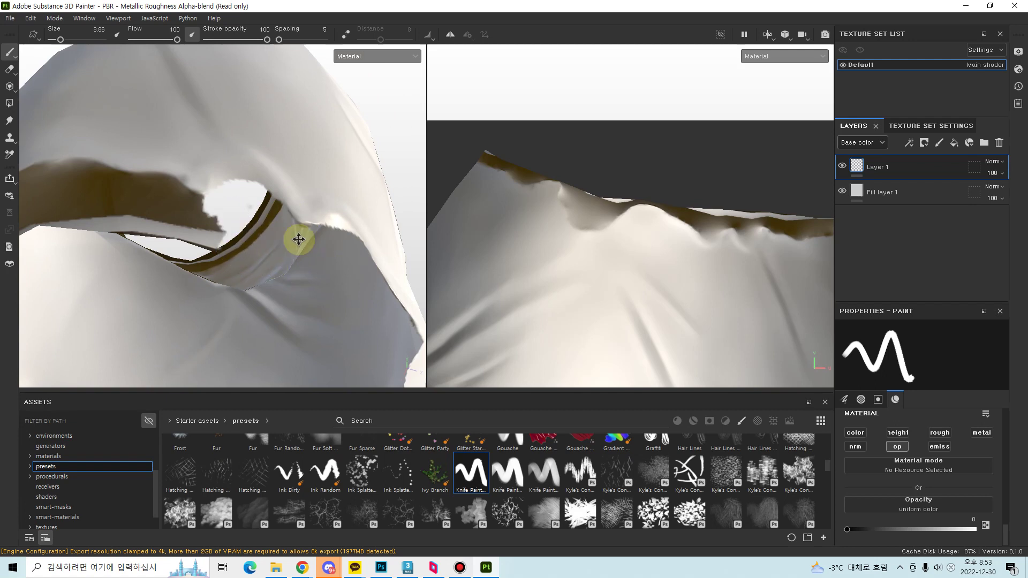
- Extend the ragged transparent edge along the remaining brown hem band toward the leg's far corner
mouse_move(299, 239)
left_mouse_down("alt")
mouse_move(275, 241)
mouse_move(314, 237)
left_mouse_up("alt")
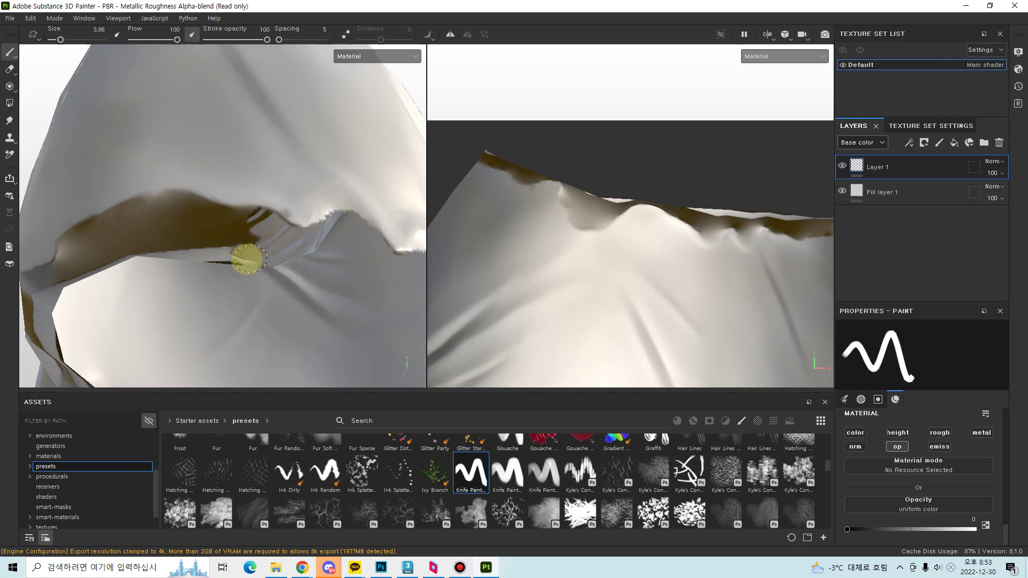
left_click_drag(249, 231, 298, 265, "alt")
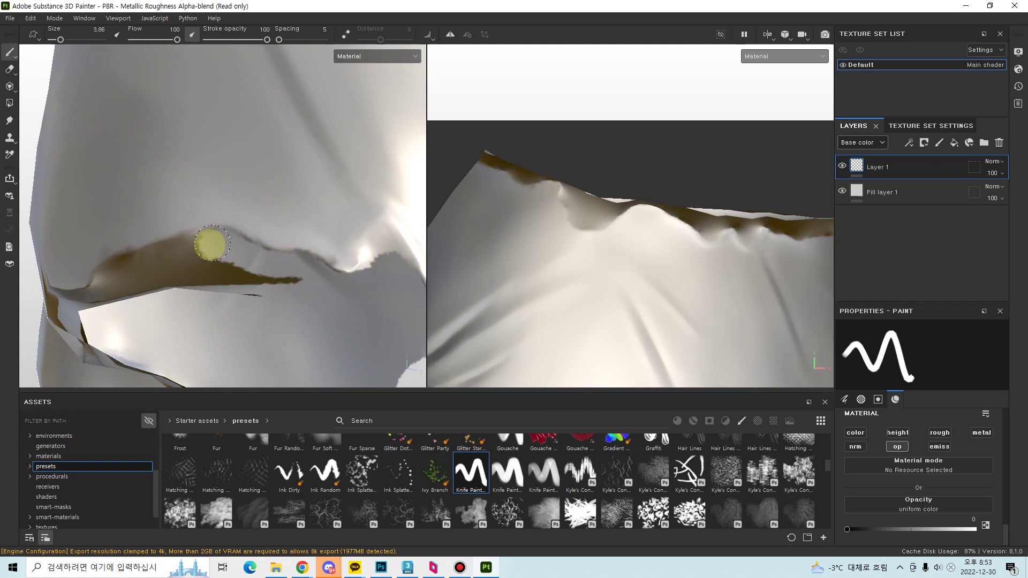
left_click_drag(275, 252, 329, 227, "alt")
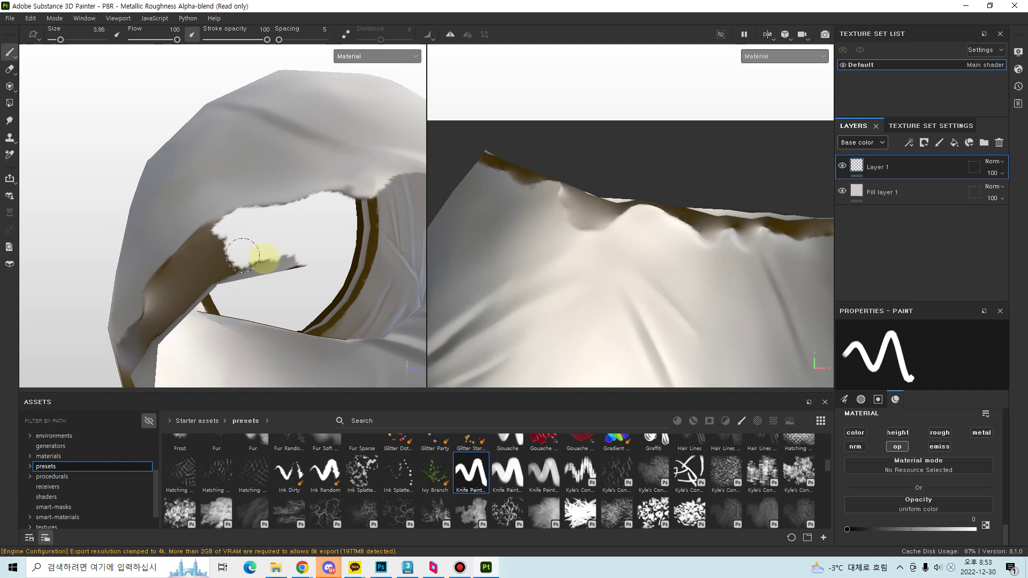
left_click_drag(308, 262, 274, 197, "alt")
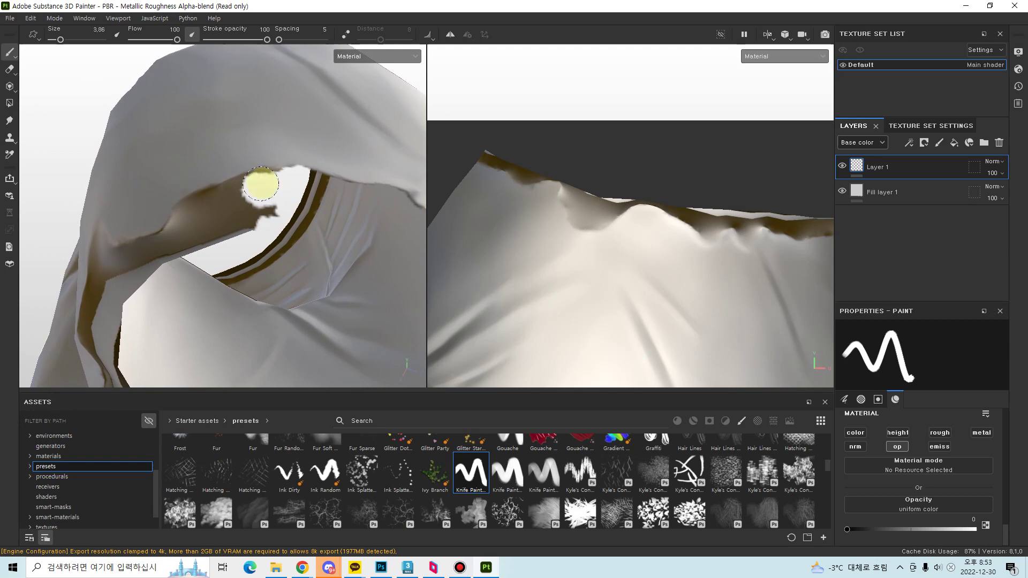
left_click_drag(256, 185, 289, 170, "alt")
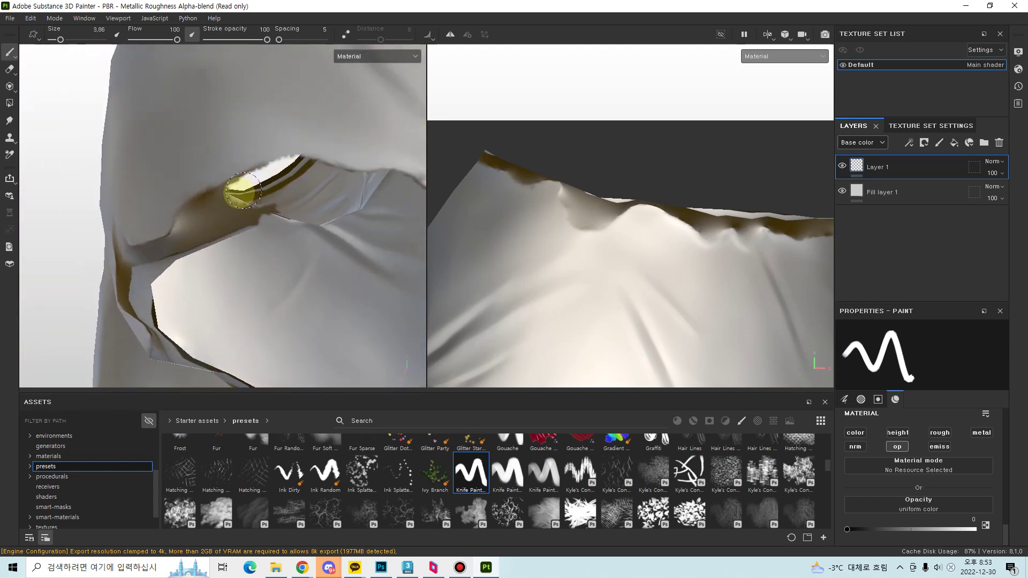
left_click_drag(223, 206, 304, 199, "alt")
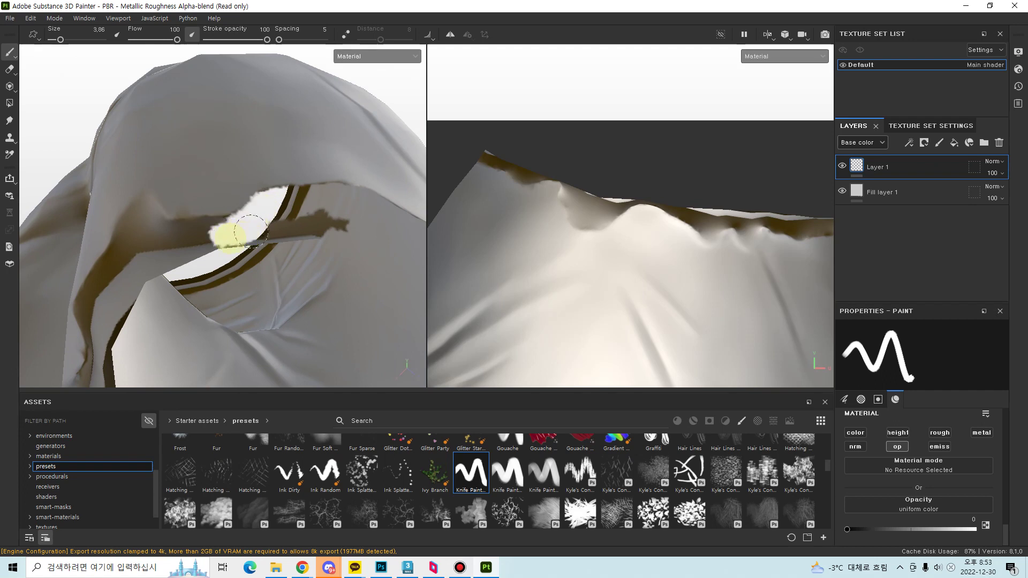
- Undo the last opacity stroke on the leg's remaining hem strip and repaint the ragged transparent edge there
mouse_move(276, 233)
left_mouse_down()
mouse_move(344, 222)
mouse_move(314, 246)
mouse_move(257, 211)
mouse_move(262, 245)
mouse_move(298, 280)
mouse_move(260, 244)
mouse_move(280, 259)
mouse_move(262, 271)
mouse_move(217, 256)
mouse_move(206, 219)
mouse_move(217, 204)
mouse_move(215, 214)
mouse_move(251, 235)
mouse_move(230, 236)
mouse_move(278, 236)
mouse_move(289, 260)
mouse_move(231, 280)
mouse_move(287, 218)
mouse_move(273, 234)
mouse_move(308, 244)
mouse_move(295, 213)
mouse_move(255, 215)
mouse_move(211, 227)
mouse_move(167, 271)
mouse_move(191, 248)
mouse_move(236, 239)
mouse_move(252, 260)
mouse_move(197, 278)
mouse_move(242, 268)
left_mouse_up()
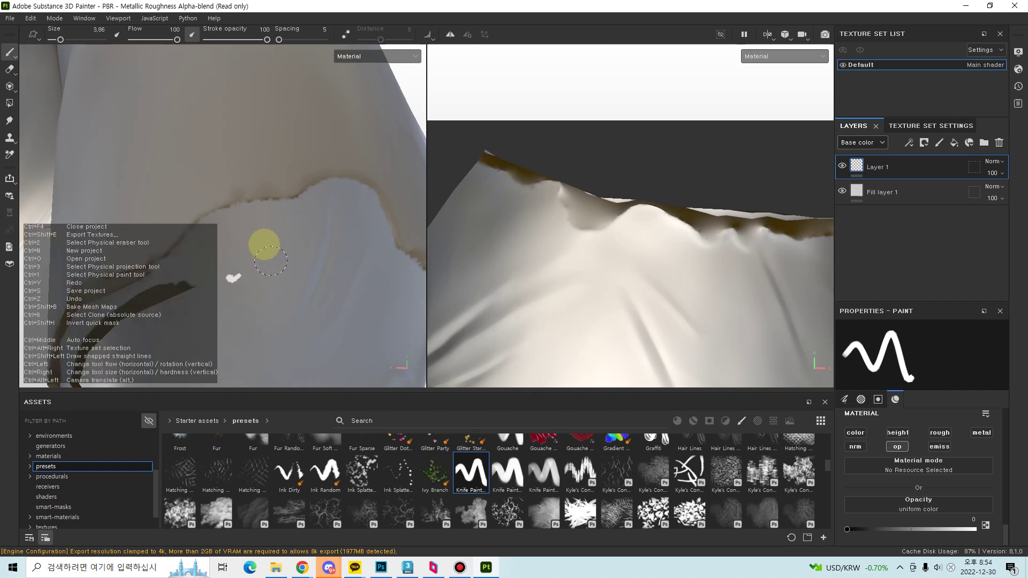
key("ctrl+z")
mouse_move(268, 236)
left_mouse_down()
mouse_move(211, 273)
mouse_move(256, 260)
mouse_move(218, 274)
left_mouse_up()
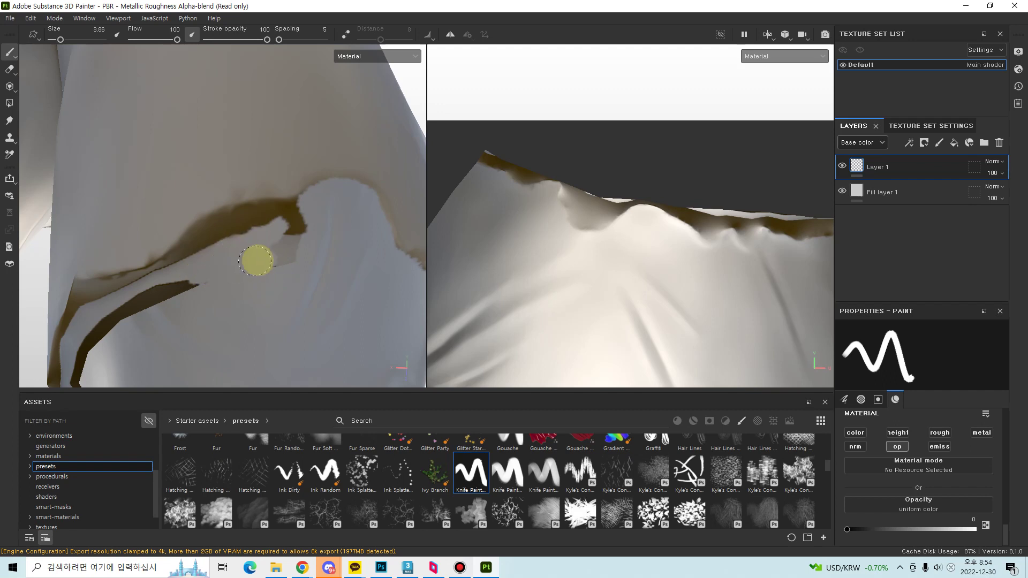
mouse_move(285, 252)
left_mouse_down()
mouse_move(294, 227)
mouse_move(285, 221)
mouse_move(291, 253)
mouse_move(257, 239)
mouse_move(300, 208)
mouse_move(243, 179)
mouse_move(257, 179)
mouse_move(275, 241)
mouse_move(279, 231)
mouse_move(260, 287)
left_mouse_up()
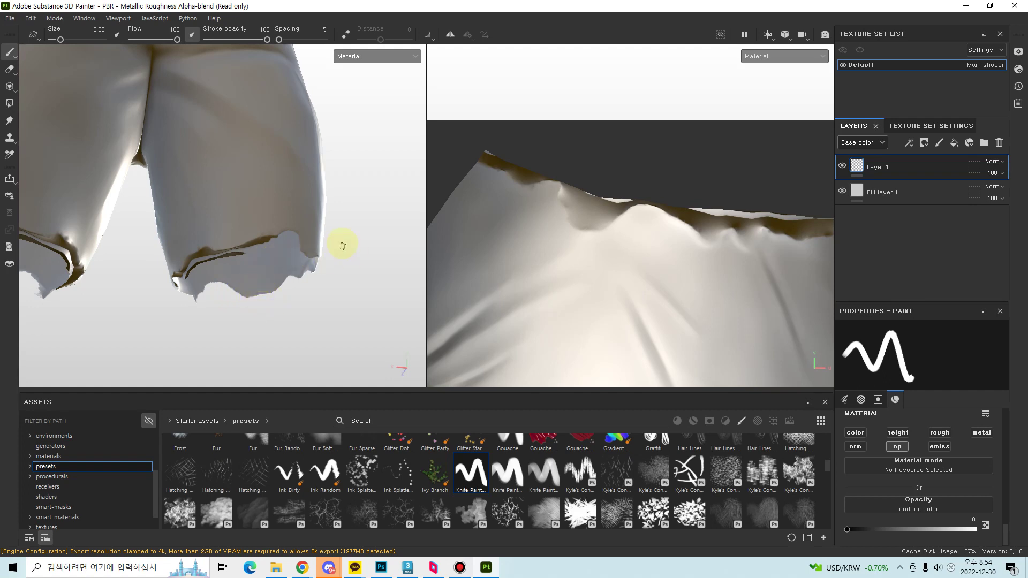
- Compare the hems under the vraymtl-metallic and pbr-metal-rough shaders, and restore the pbr-metal-rough-with-alpha-blending shader
left_click(1018, 70)
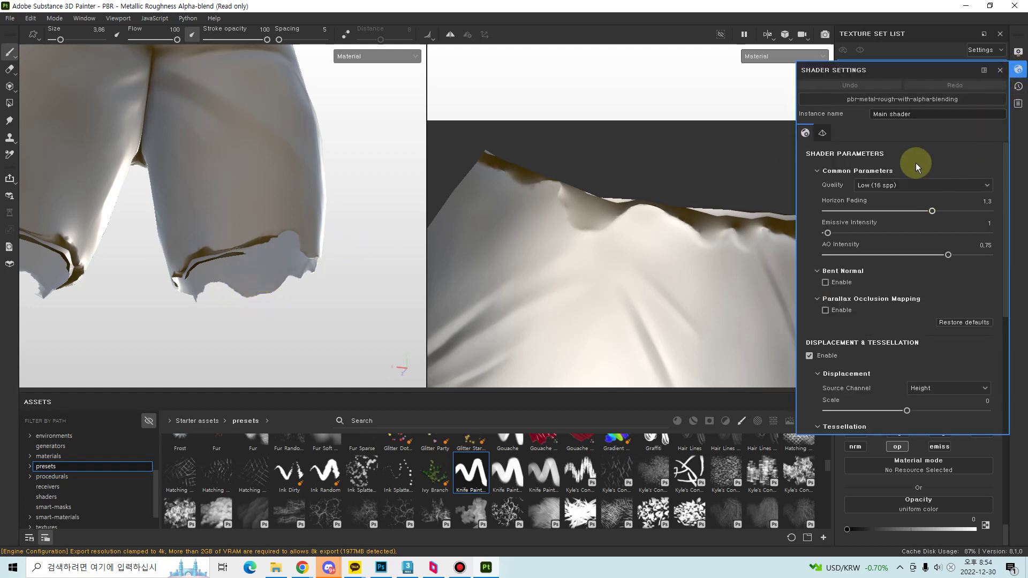
left_click(904, 99)
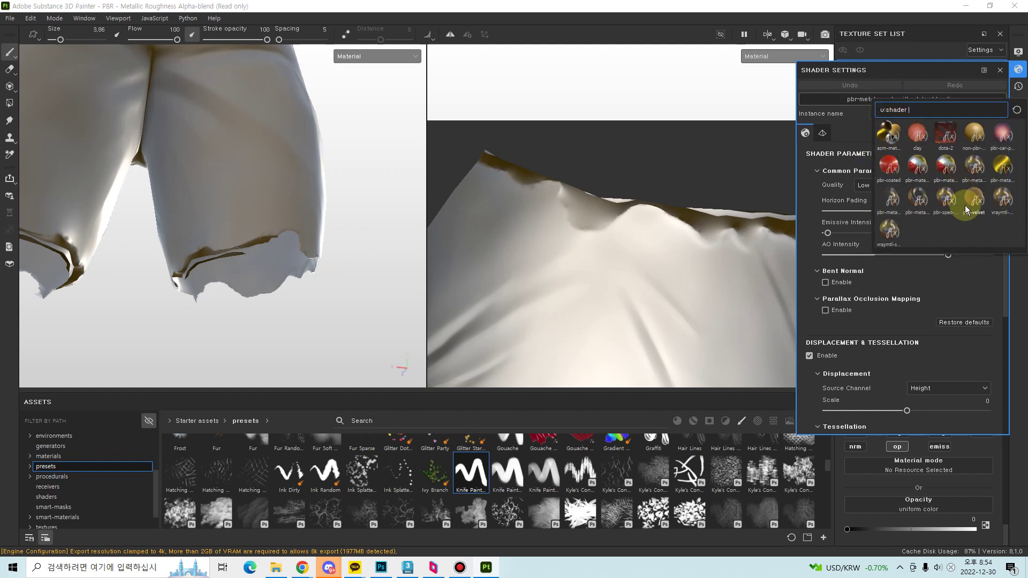
left_click(1002, 200)
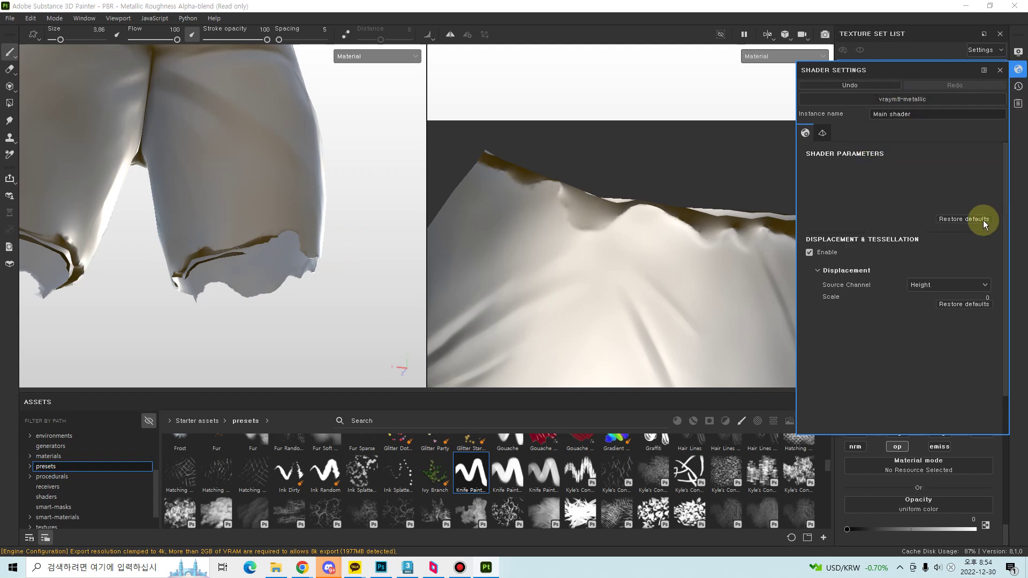
left_click(910, 99)
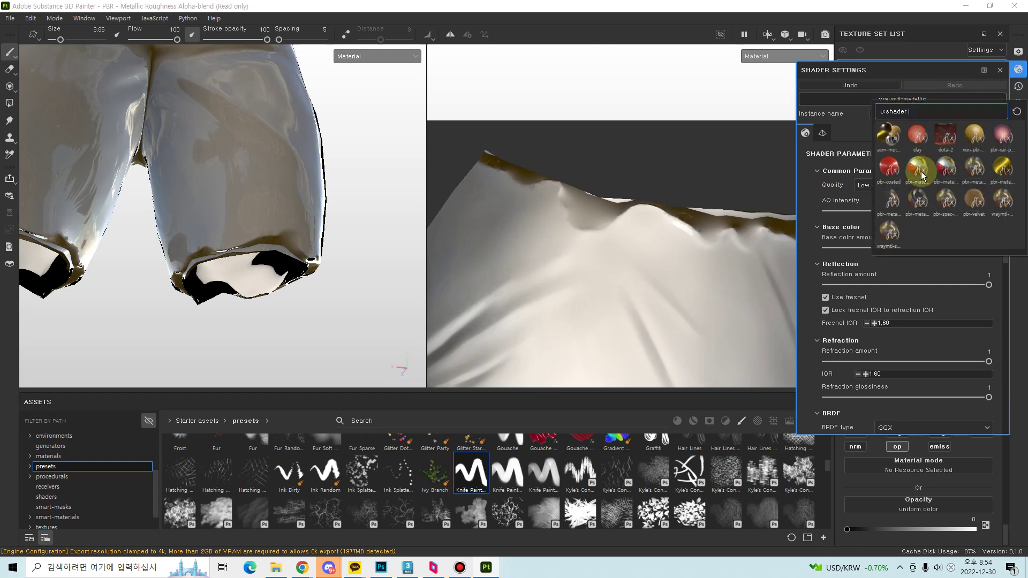
left_click(974, 171)
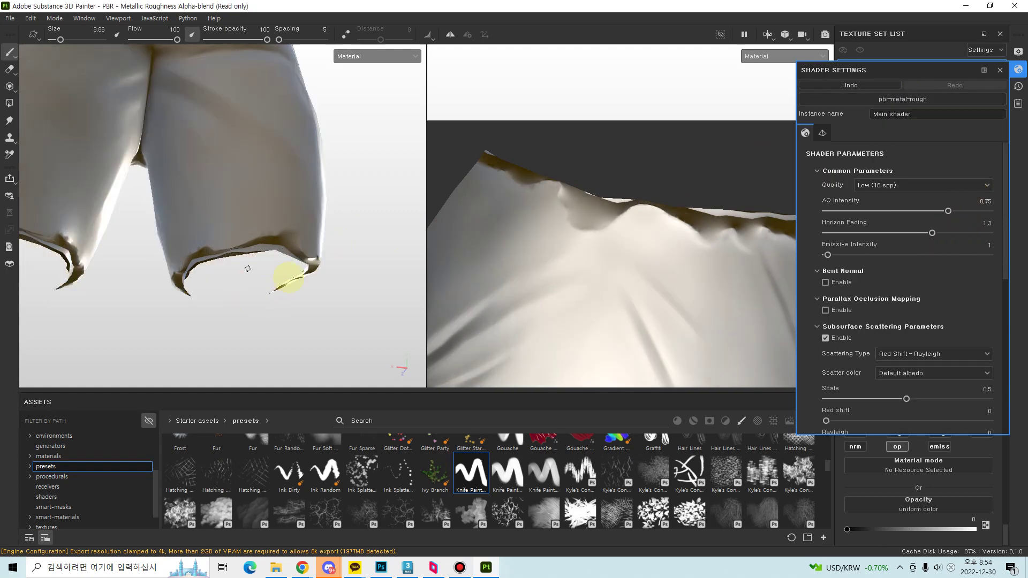
left_click(933, 99)
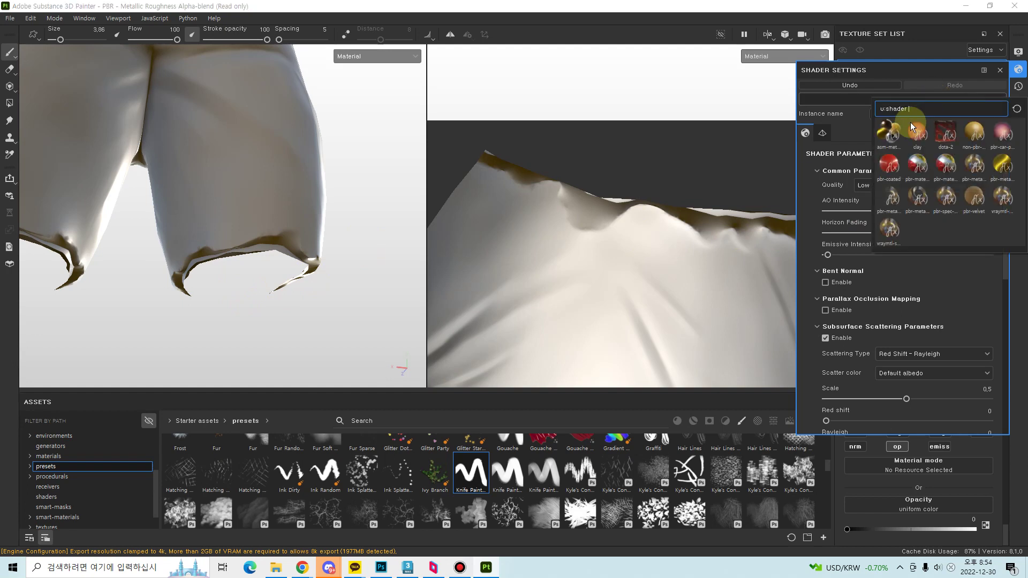
left_click(888, 197)
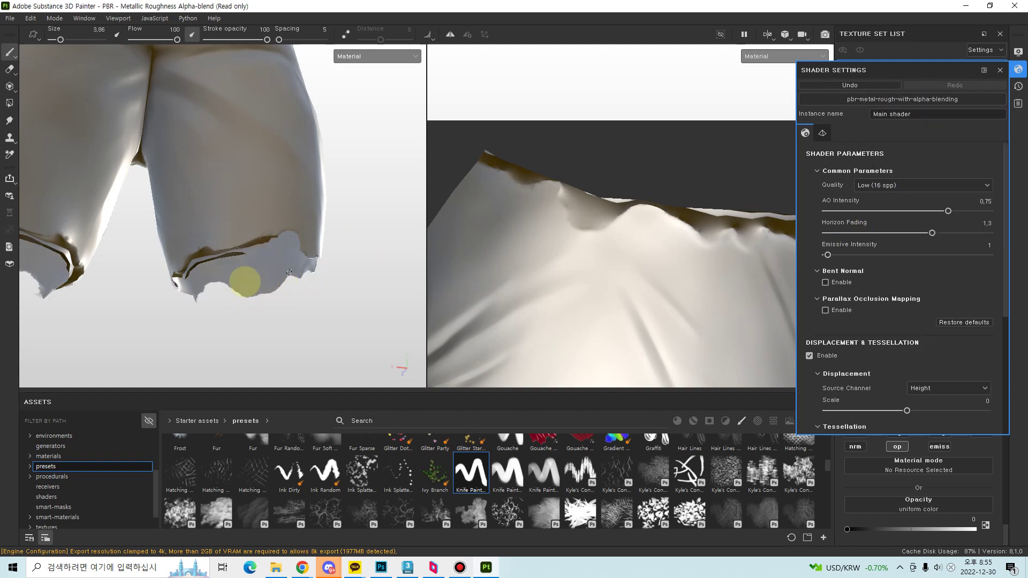
- Paint transparency over the remaining brown hem strip along the middle of the leg opening, giving it a ragged edge
mouse_move(240, 246)
left_mouse_down("alt")
mouse_move(424, 207)
mouse_move(275, 230)
mouse_move(331, 194)
mouse_move(312, 223)
mouse_move(340, 205)
left_mouse_up("alt")
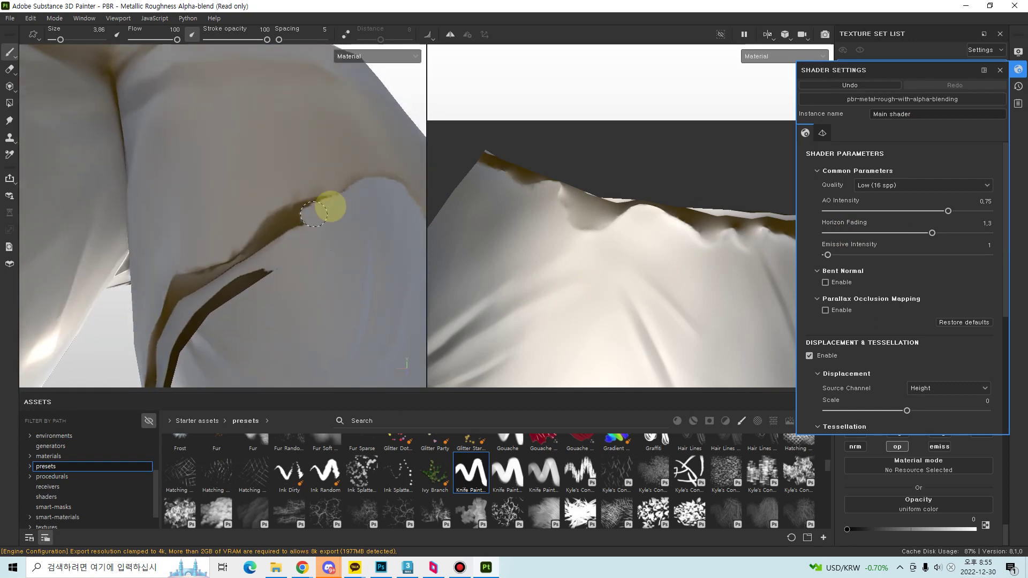
mouse_move(309, 216)
left_mouse_down()
mouse_move(294, 218)
mouse_move(316, 206)
mouse_move(277, 227)
left_mouse_up()
right_click_drag(271, 248, 263, 215, "alt")
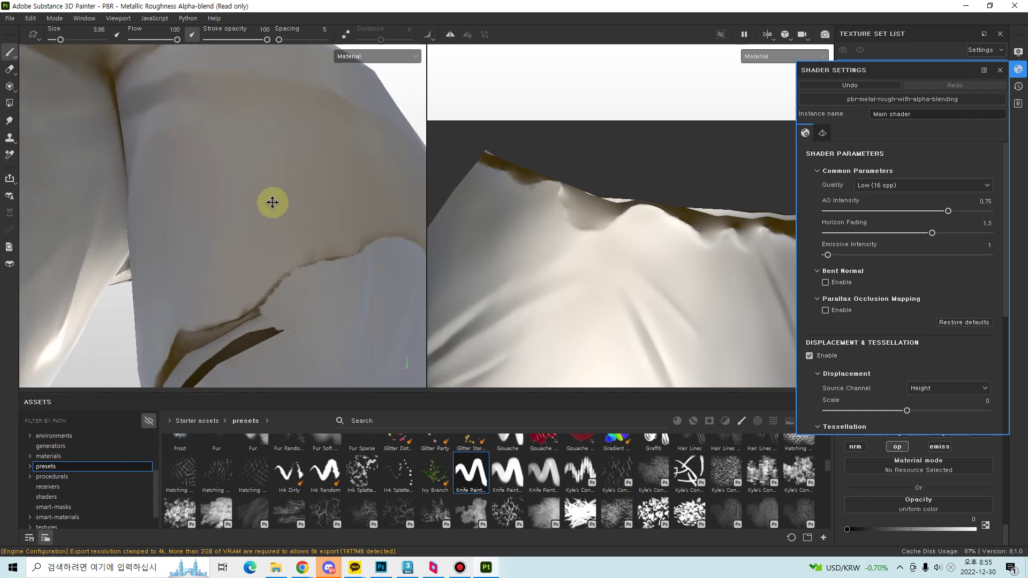
left_click_drag(263, 215, 240, 269, "alt")
right_click_drag(243, 301, 232, 331, "alt")
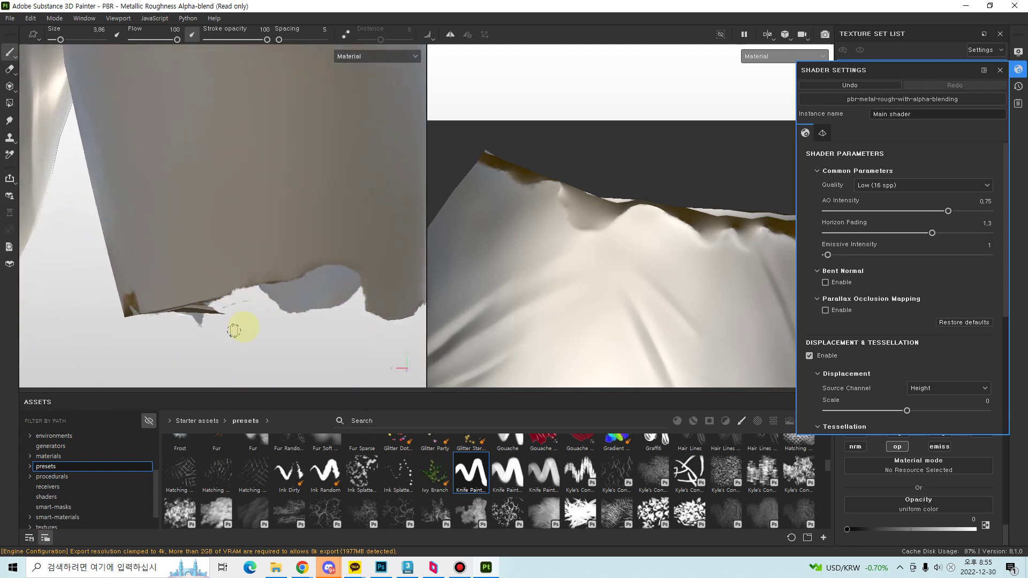
- Paint away the leftover brown hem slivers along the curve toward the inner corner of the leg opening
mouse_move(253, 326)
left_mouse_down("alt")
mouse_move(287, 255)
mouse_move(264, 307)
mouse_move(248, 312)
mouse_move(266, 315)
mouse_move(252, 326)
mouse_move(280, 336)
mouse_move(268, 338)
mouse_move(292, 330)
mouse_move(312, 248)
mouse_move(306, 218)
mouse_move(268, 251)
left_mouse_up("alt")
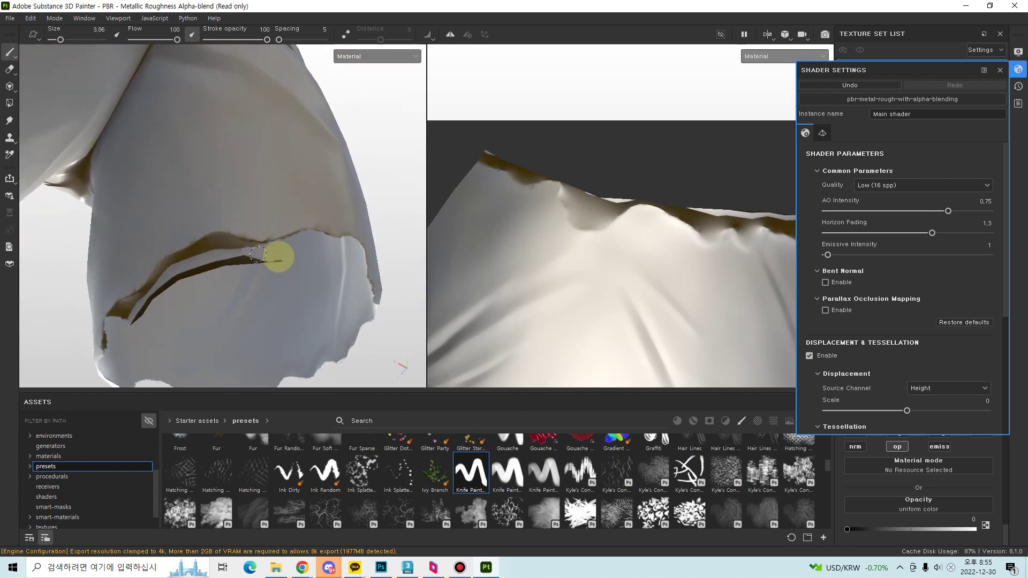
mouse_move(240, 257)
left_mouse_down()
mouse_move(231, 258)
mouse_move(256, 245)
mouse_move(224, 237)
mouse_move(204, 246)
left_mouse_up()
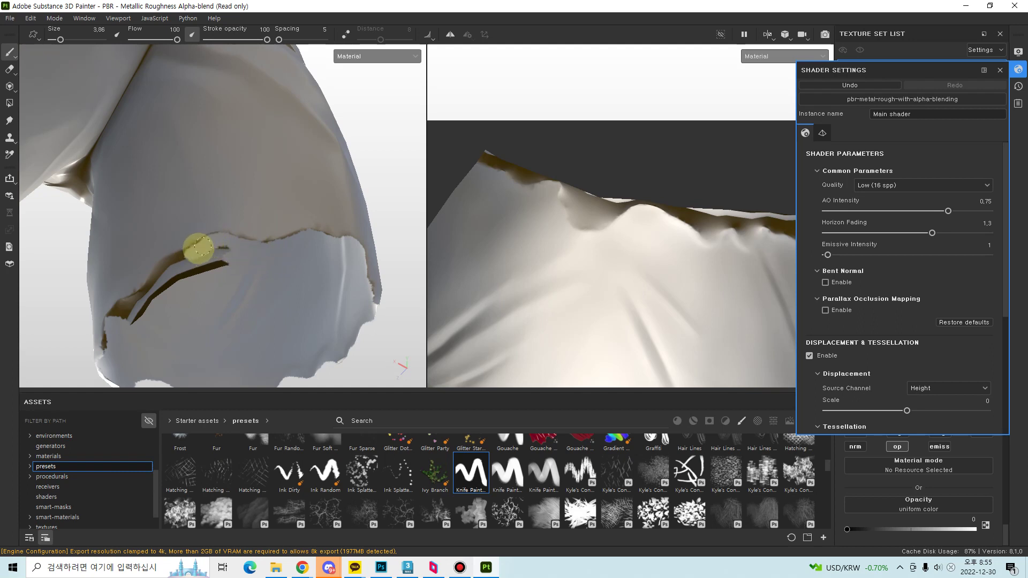
mouse_move(206, 289)
left_mouse_down("alt")
mouse_move(315, 222)
mouse_move(249, 247)
mouse_move(328, 223)
left_mouse_up("alt")
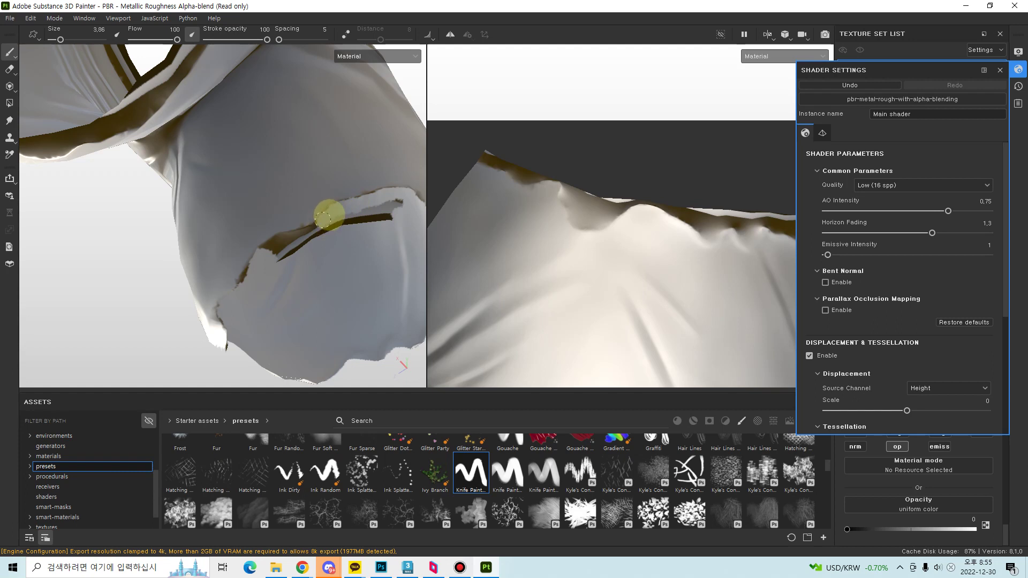
left_click_drag(324, 218, 276, 242)
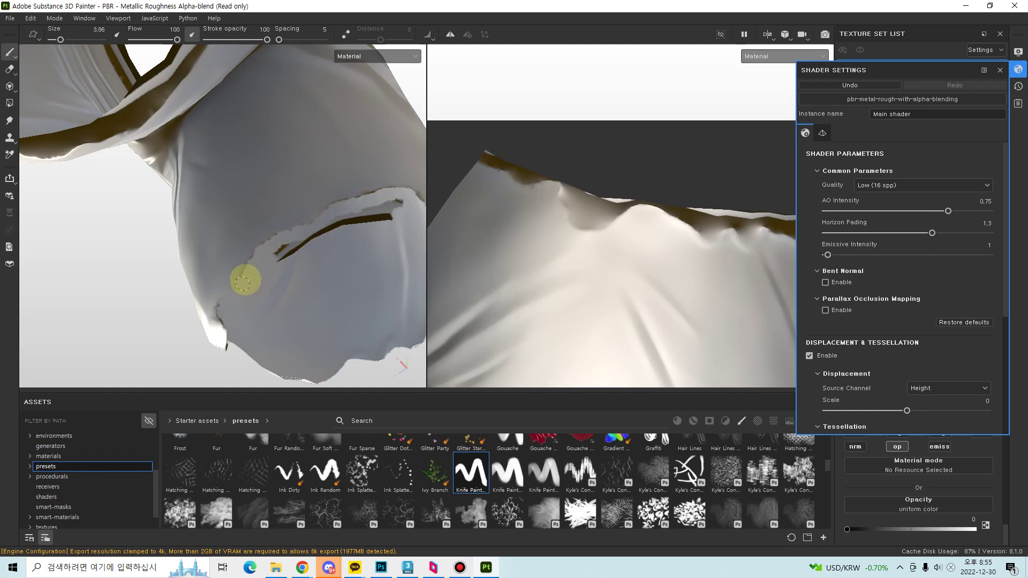
mouse_move(294, 259)
left_mouse_down("alt")
mouse_move(252, 268)
mouse_move(182, 321)
mouse_move(167, 300)
mouse_move(245, 269)
left_mouse_up("alt")
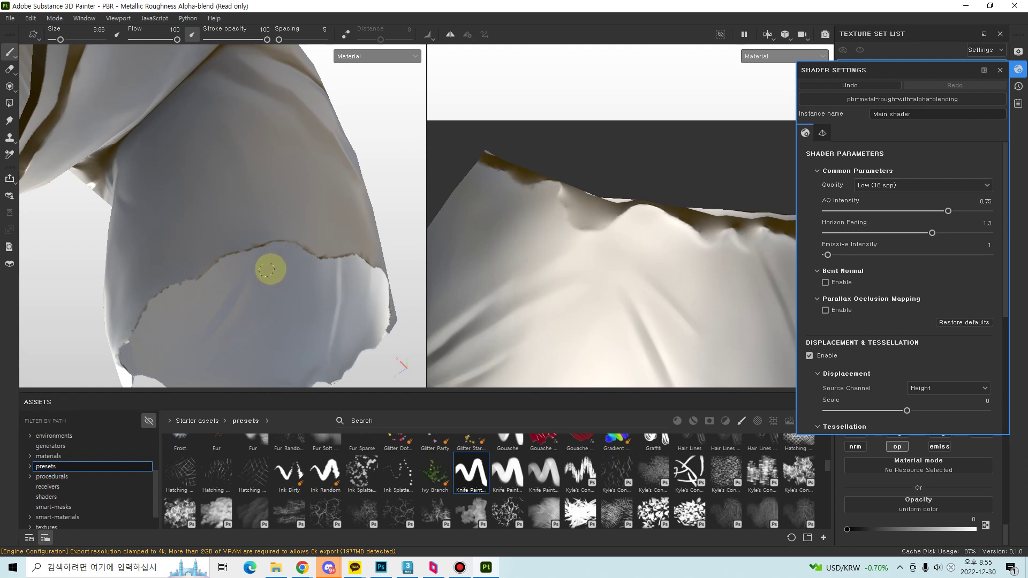
- Touch up the ragged transparent edge around the hem's deep arched cutout, clearing the leftover brown patches beside it
left_click_drag(314, 204, 227, 266, "alt")
middle_click_drag(273, 255, 202, 284, "alt")
left_click_drag(400, 266, 271, 315, "alt")
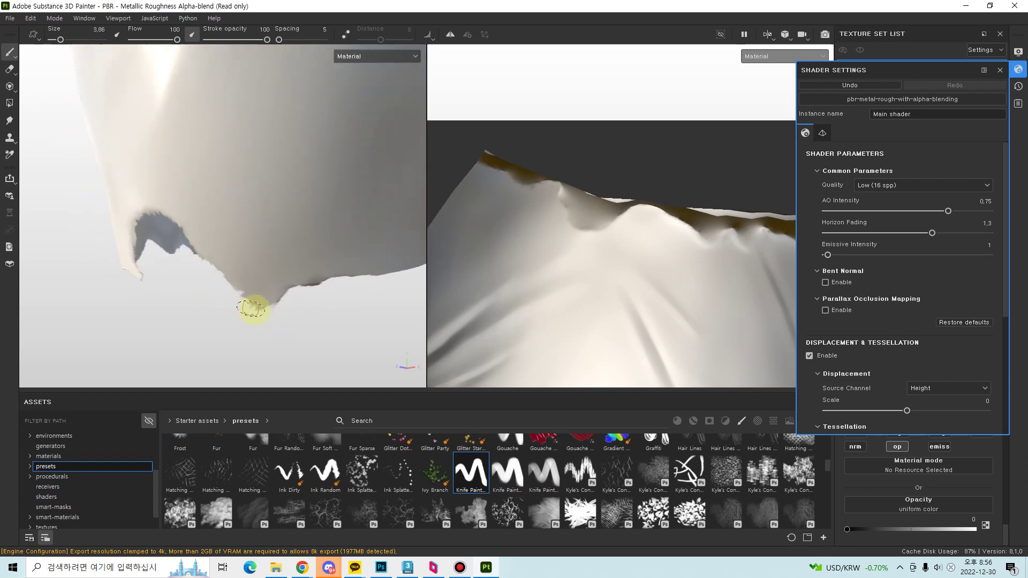
left_click_drag(285, 305, 280, 270, "alt")
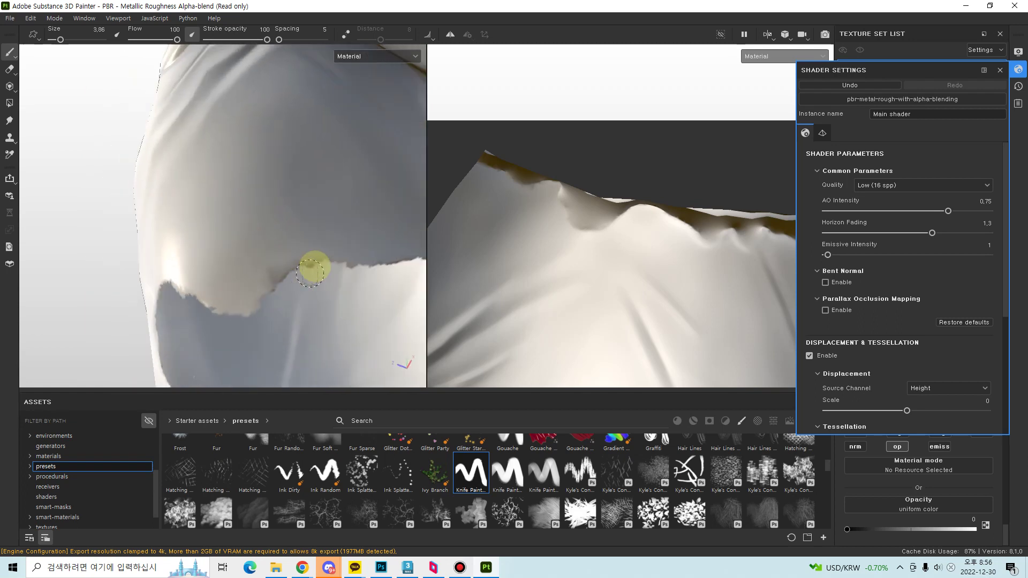
left_click_drag(328, 275, 359, 202, "alt")
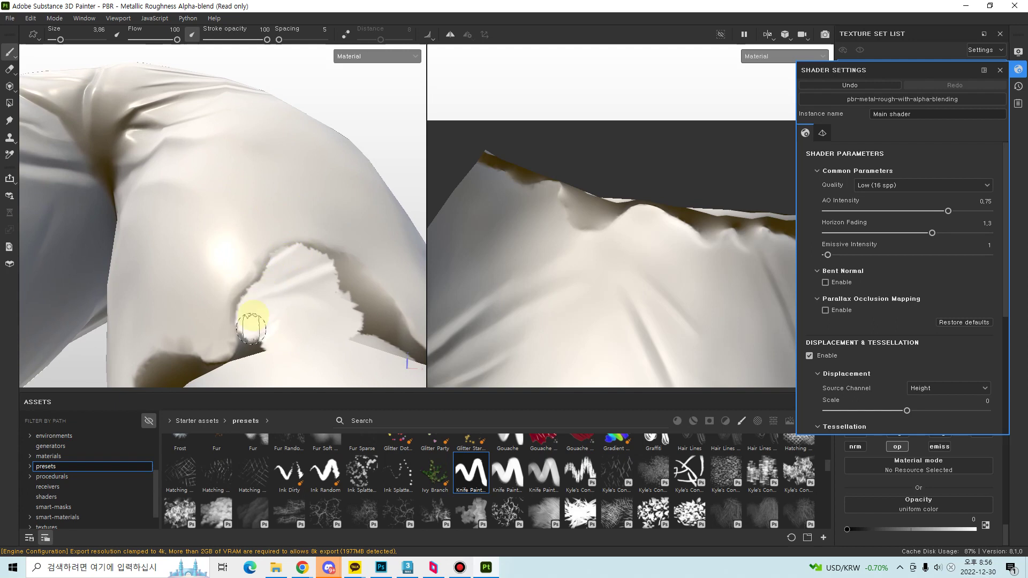
left_click_drag(301, 265, 299, 289, "alt")
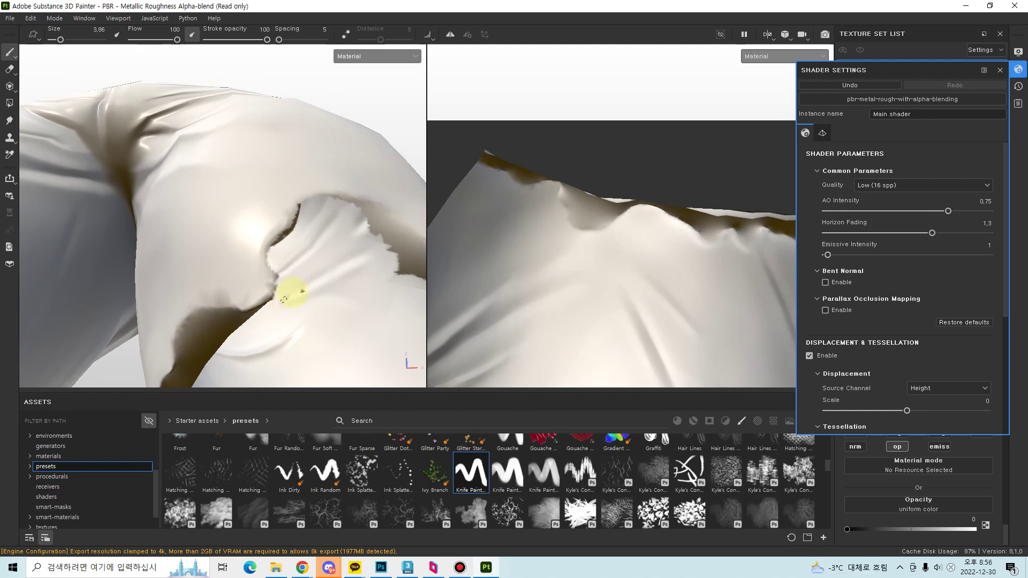
left_click_drag(301, 292, 284, 248, "alt")
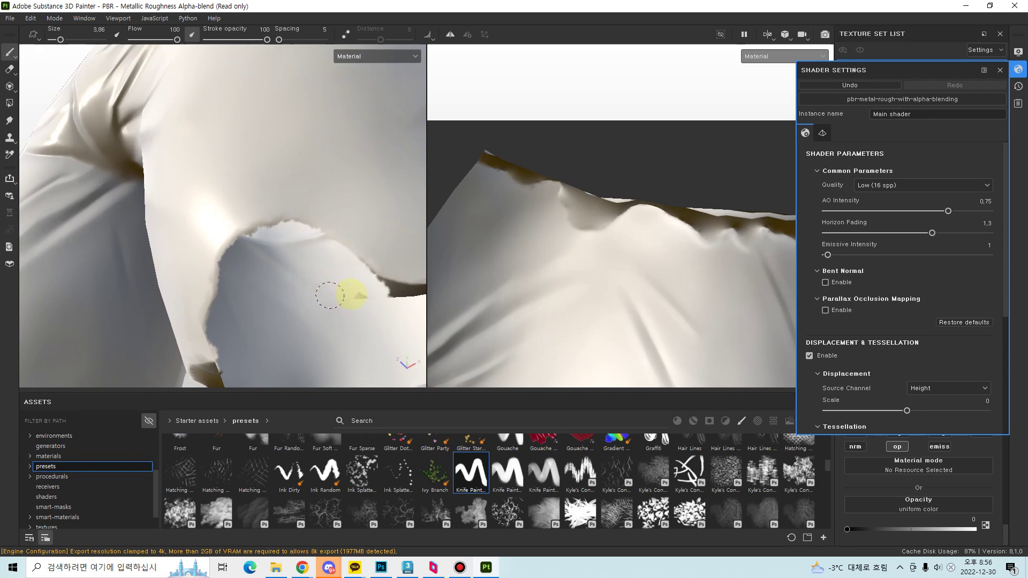
- Paint a ragged transparent cutout into the start of the uncut brown hem band beyond the arched cutout
left_click_drag(363, 294, 233, 311, "alt")
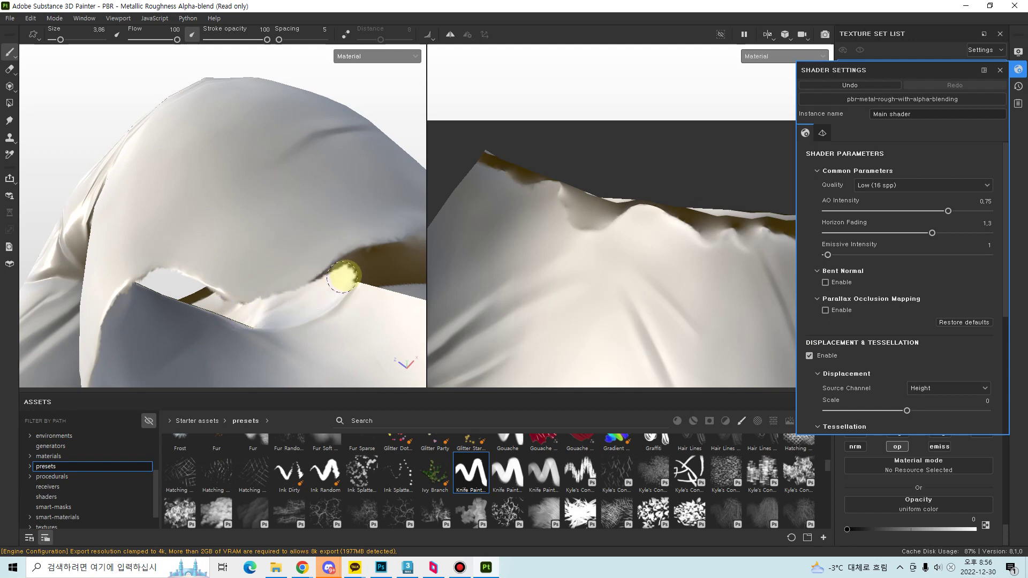
left_click_drag(342, 277, 358, 262)
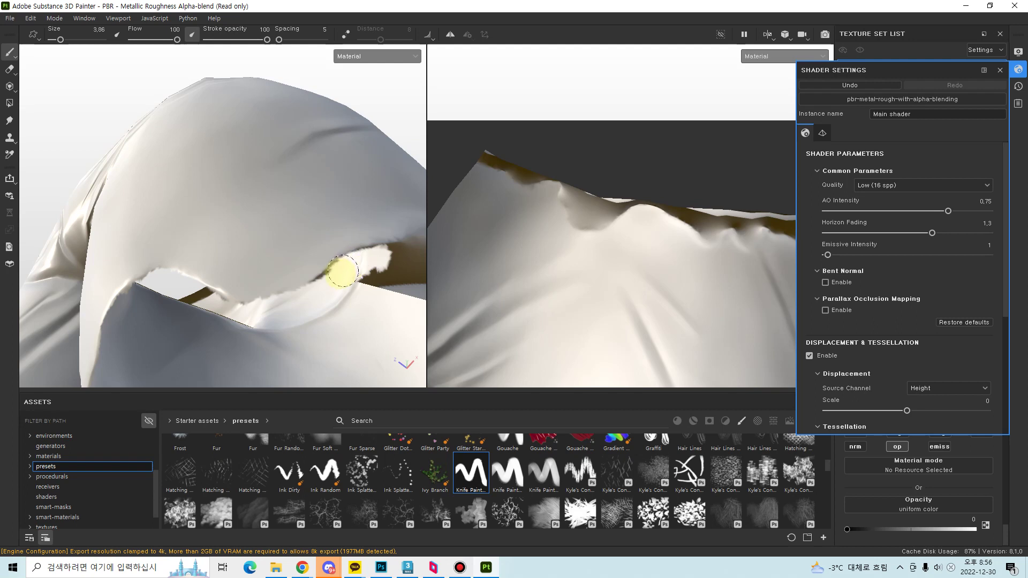
mouse_move(339, 213)
left_mouse_down("alt")
mouse_move(202, 284)
mouse_move(270, 251)
mouse_move(291, 226)
mouse_move(235, 311)
mouse_move(243, 305)
mouse_move(251, 320)
mouse_move(303, 270)
mouse_move(264, 308)
mouse_move(305, 276)
mouse_move(294, 289)
mouse_move(309, 248)
mouse_move(353, 275)
mouse_move(300, 243)
mouse_move(347, 239)
mouse_move(318, 254)
mouse_move(245, 223)
mouse_move(326, 267)
left_mouse_up("alt")
- Set the brush size to 4.69 and stroke opacity to 44, and extend the transparent cutout along the brown hem band
key("bracketright")
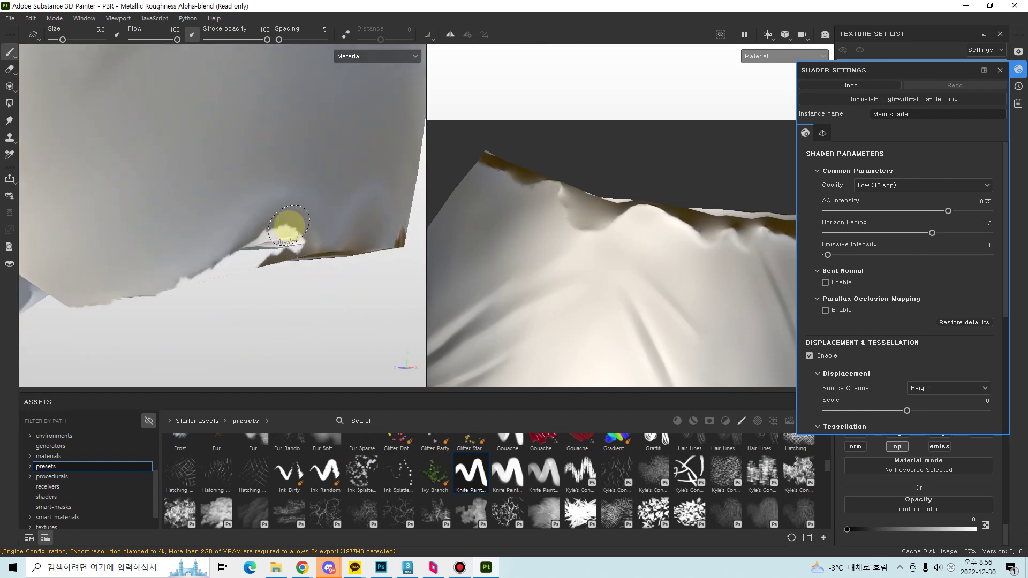
key("bracketleft")
left_click(234, 40)
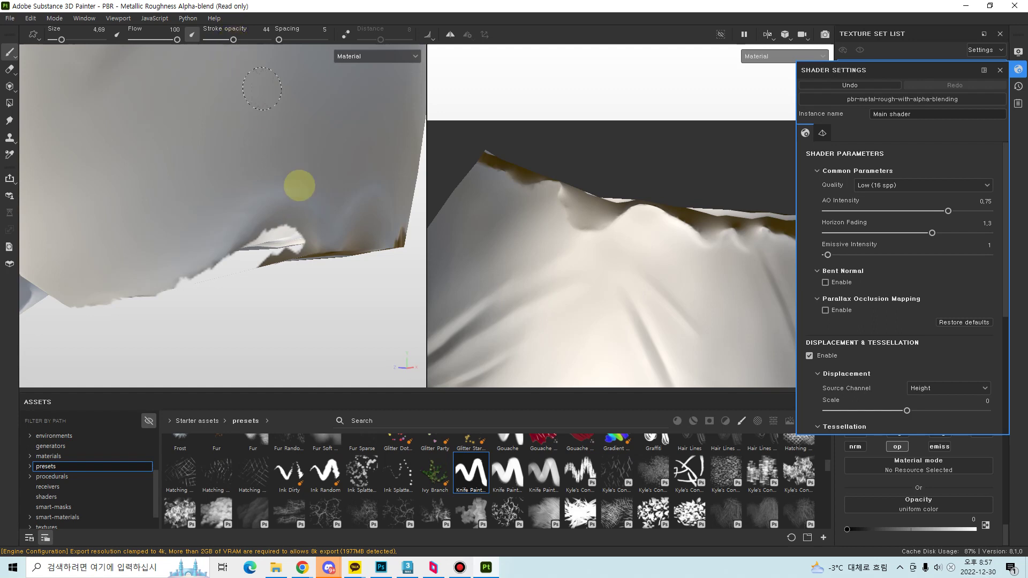
left_click_drag(262, 89, 299, 229, "alt")
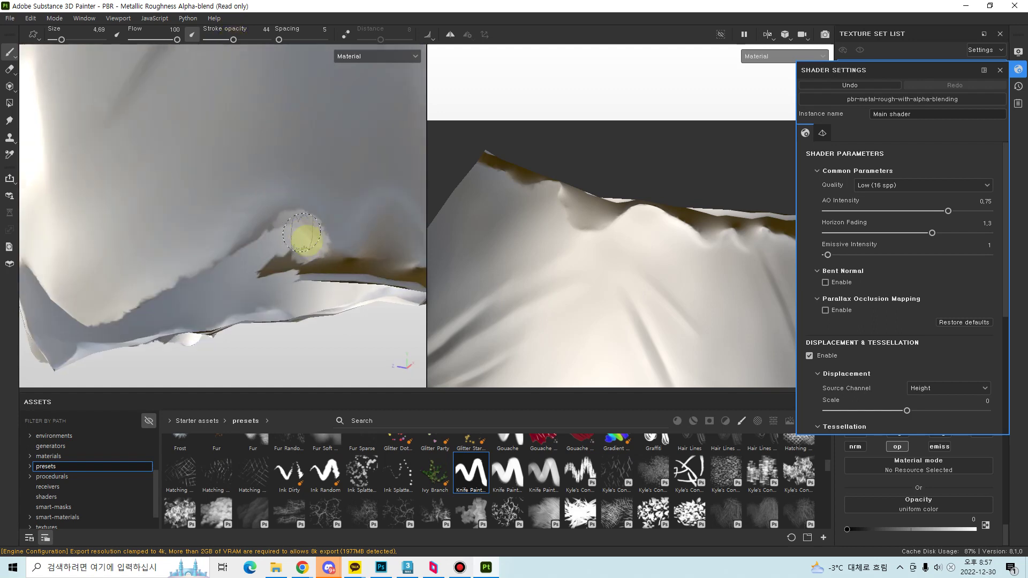
left_click_drag(290, 256, 275, 266)
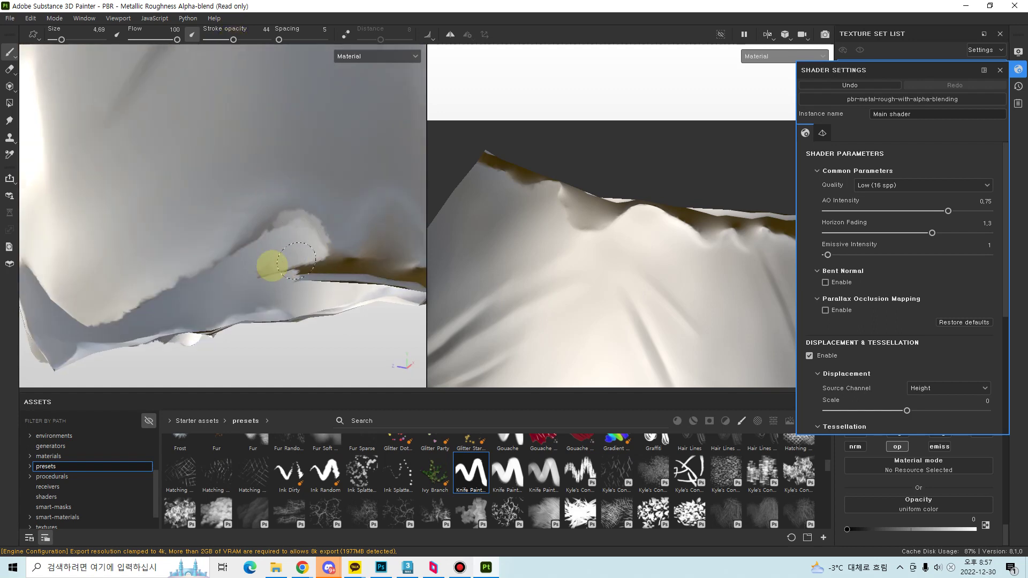
mouse_move(298, 218)
left_mouse_down("alt")
mouse_move(243, 170)
mouse_move(246, 40)
mouse_move(280, 92)
left_mouse_up("alt")
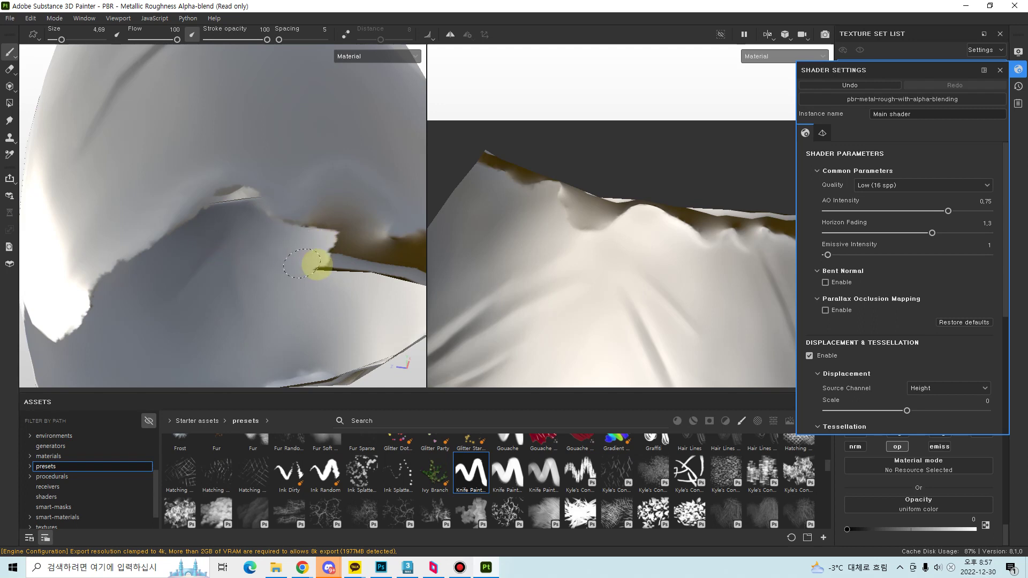
left_click_drag(321, 230, 172, 273, "alt")
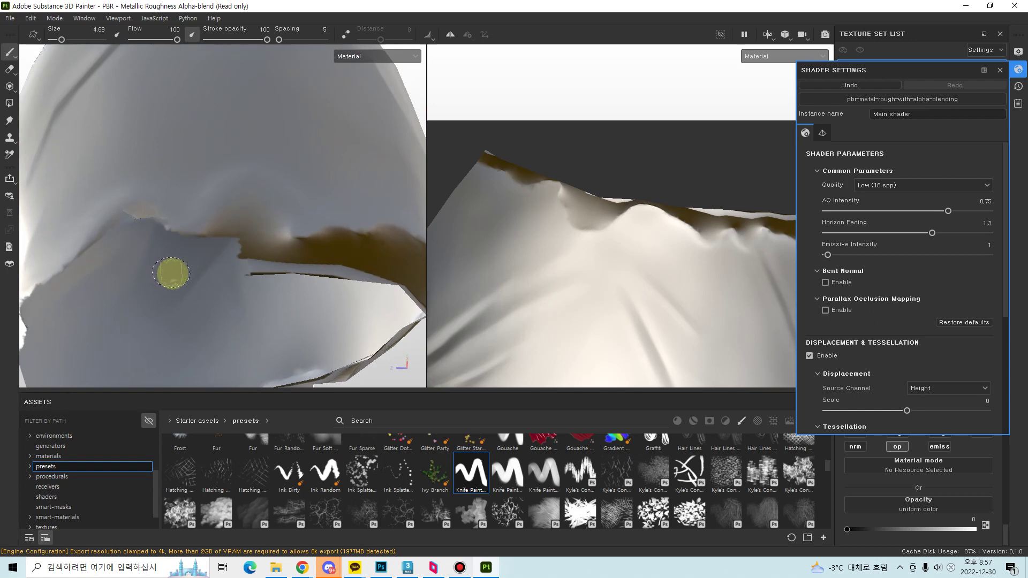
- Paint zero opacity into the dark strip along the torn leg hem, reducing the brush size to 3.11 and rotating the environment lighting
mouse_move(248, 230)
left_mouse_down("alt")
mouse_move(211, 225)
mouse_move(224, 254)
left_mouse_up("alt")
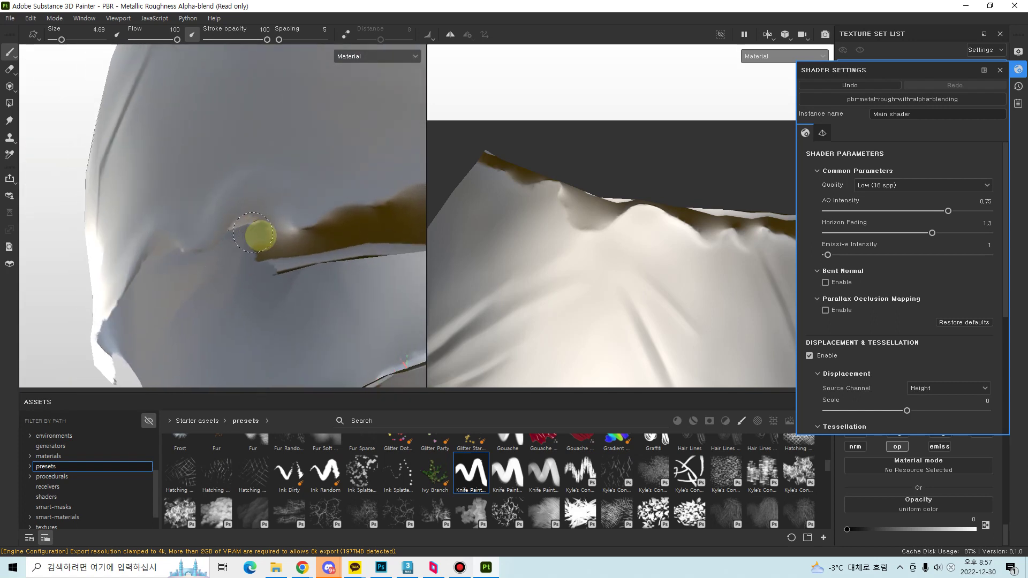
mouse_move(263, 225)
left_mouse_down()
mouse_move(312, 238)
mouse_move(263, 251)
mouse_move(308, 259)
mouse_move(227, 230)
left_mouse_up()
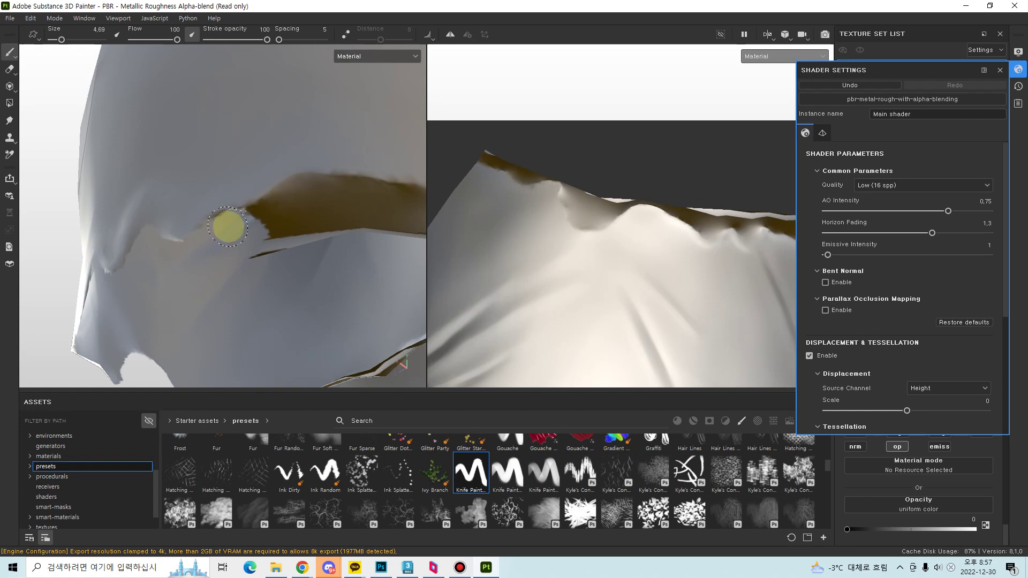
mouse_move(229, 222)
left_mouse_down("alt")
mouse_move(184, 245)
mouse_move(200, 203)
left_mouse_up("alt")
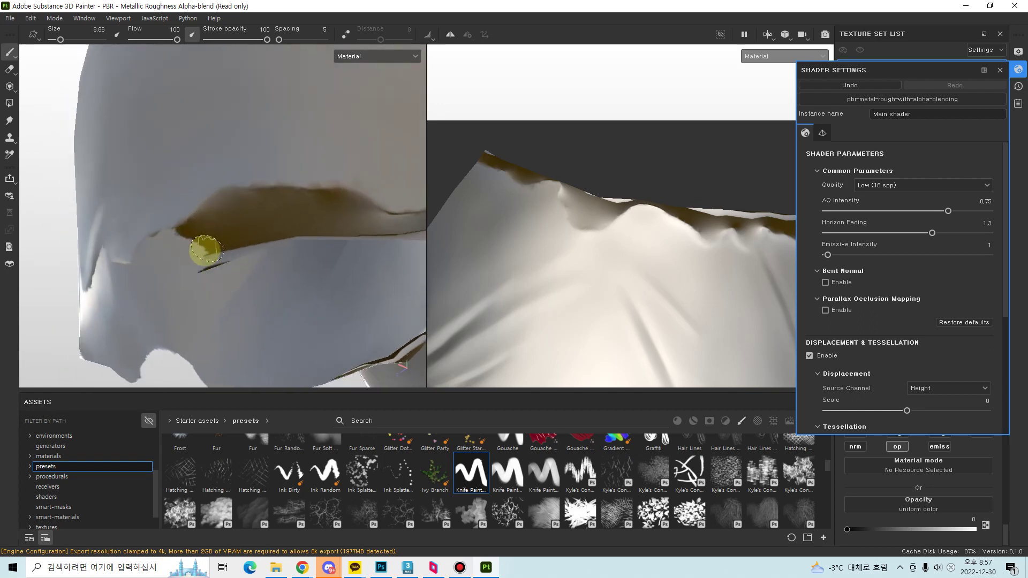
mouse_move(225, 212)
right_mouse_down("shift")
mouse_move(220, 202)
mouse_move(264, 202)
mouse_move(272, 191)
right_mouse_up("shift")
left_click_drag(272, 191, 225, 205, "alt")
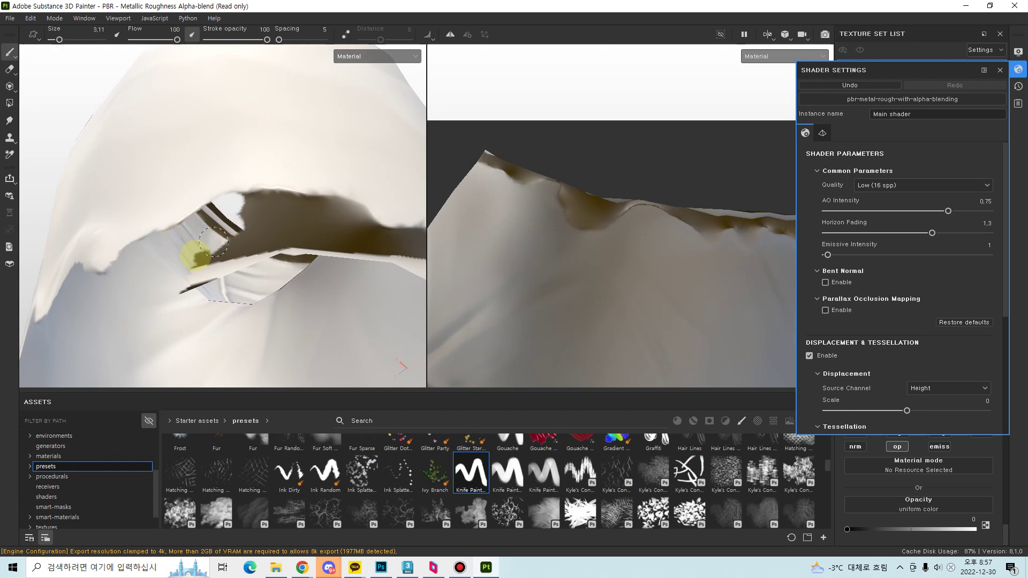
- Erase leftover fabric fragments around the inside of the leg opening with zero-opacity strokes at brush size 3.11
mouse_move(271, 225)
left_mouse_down("alt")
mouse_move(335, 207)
mouse_move(232, 227)
left_mouse_up("alt")
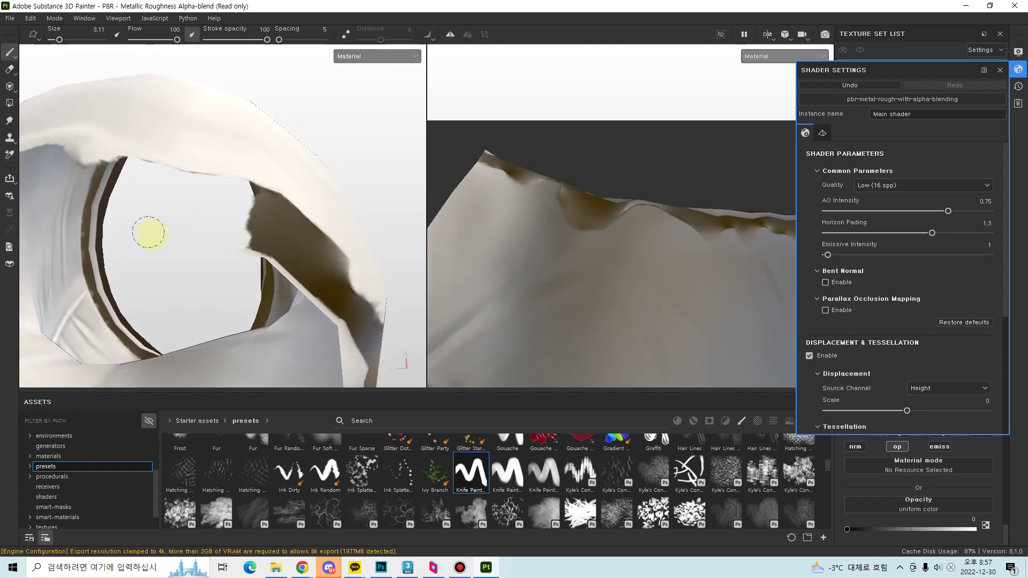
left_click_drag(278, 249, 227, 212, "alt")
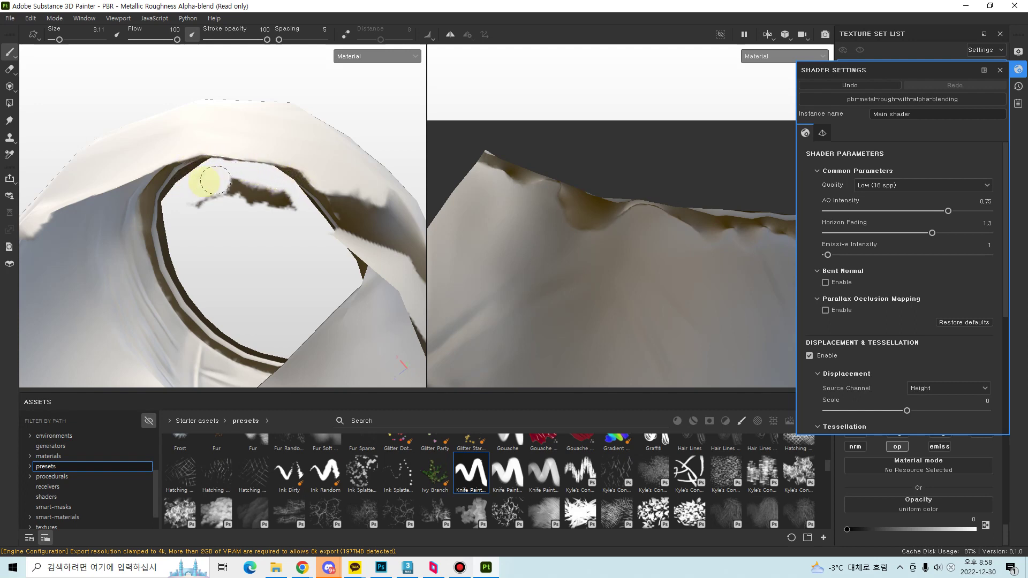
left_click_drag(279, 180, 294, 205, "alt")
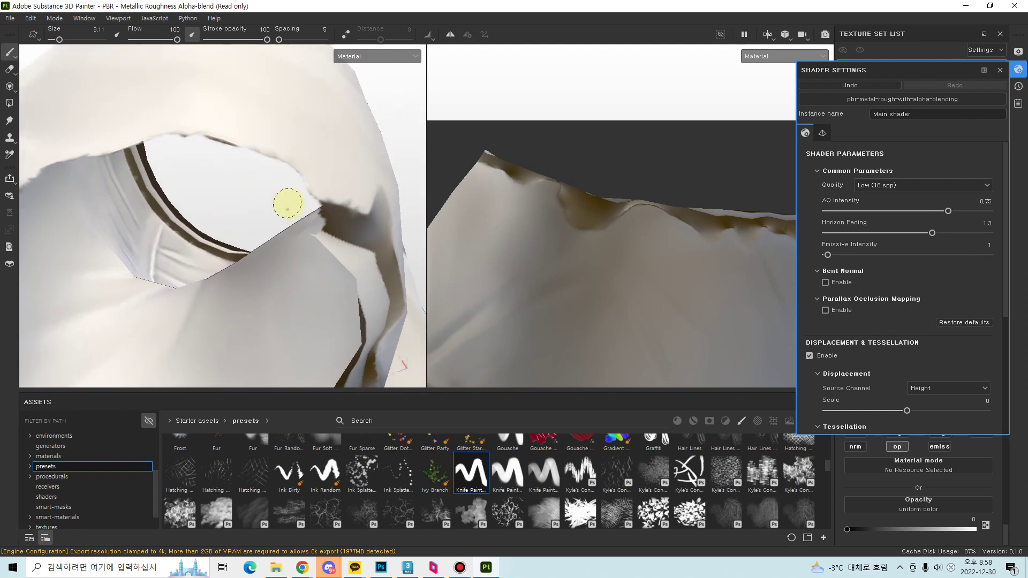
mouse_move(237, 213)
left_mouse_down("alt")
mouse_move(190, 220)
mouse_move(230, 220)
mouse_move(203, 241)
mouse_move(280, 222)
left_mouse_up("alt")
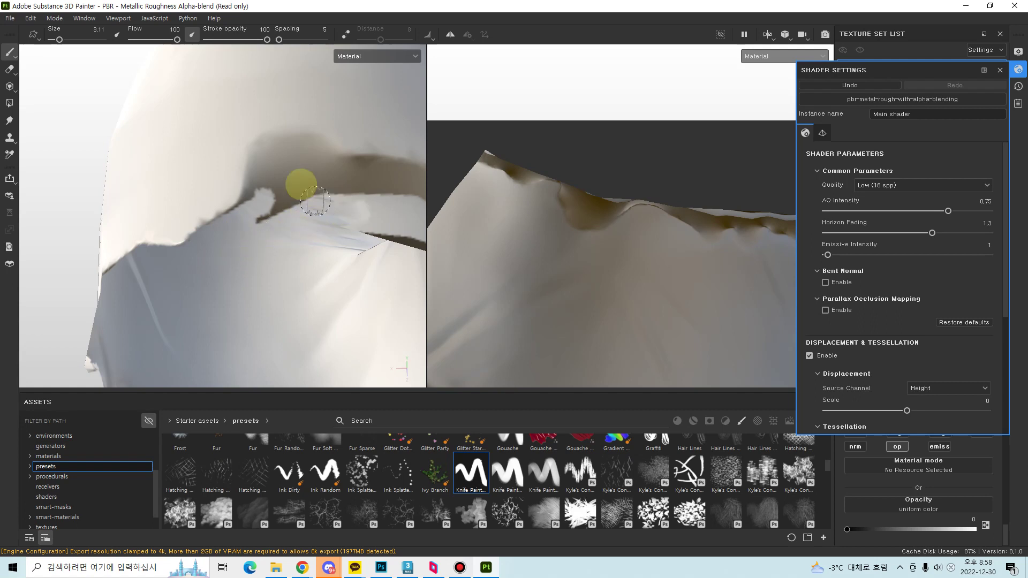
- Enlarge the brush to size 6.59 and erase the shaded fabric above the gap in the leg hem
left_click_drag(316, 201, 299, 275, "alt")
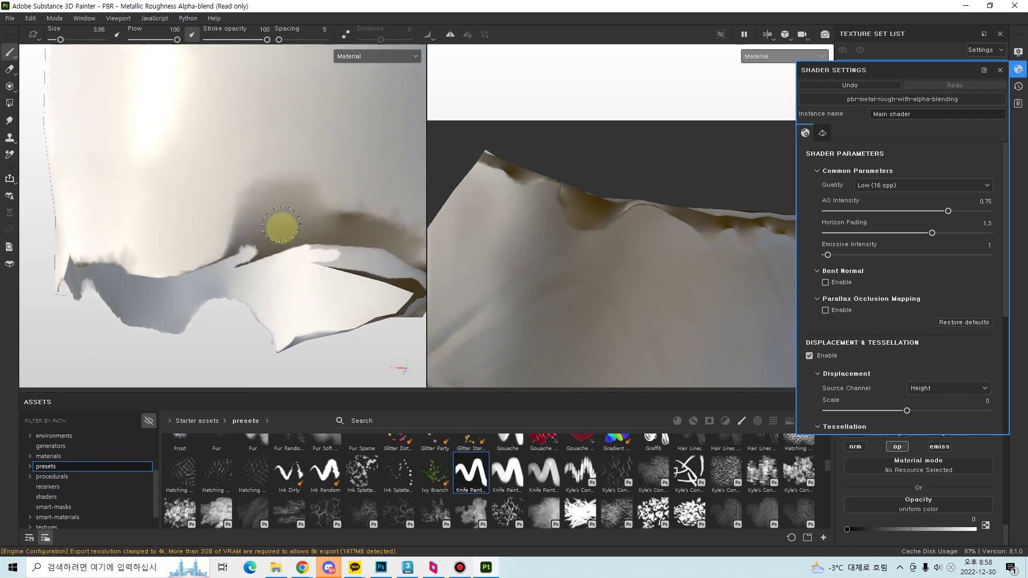
left_click_drag(296, 215, 271, 210)
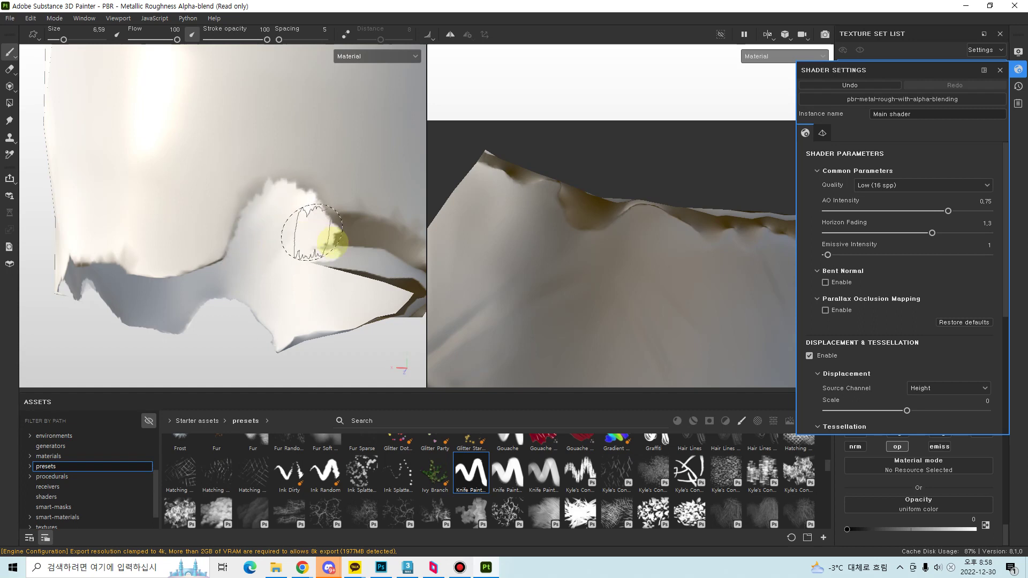
left_click_drag(332, 242, 246, 202, "alt")
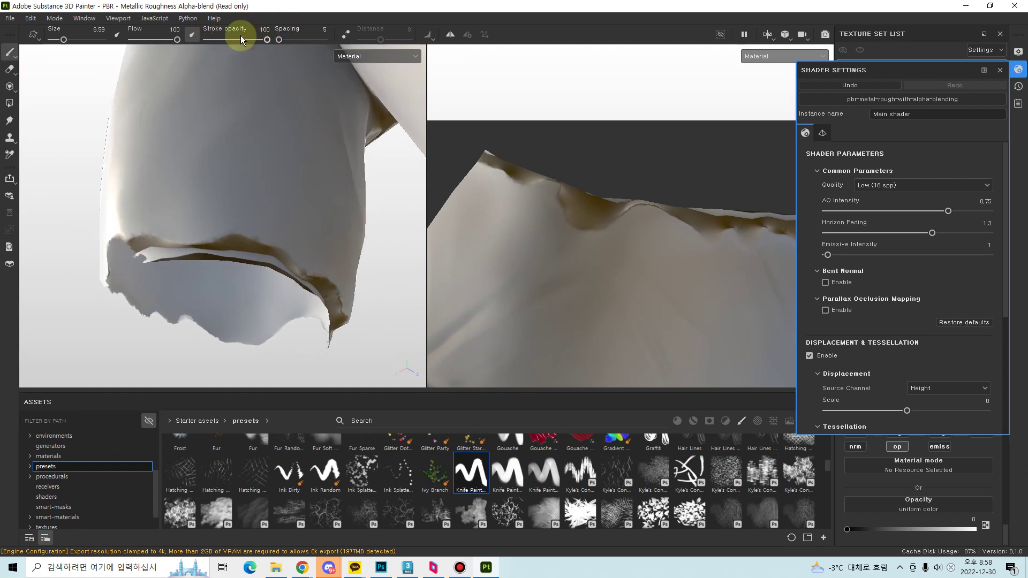
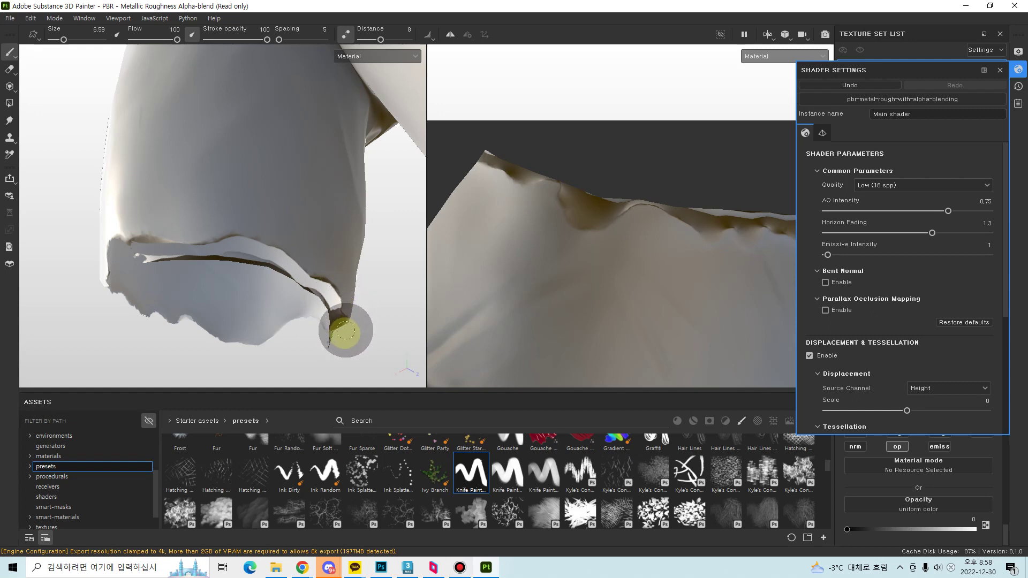
- Erase the loose fabric strip curving around the inside of the leg opening with Lazy Mouse strokes at brush size 6.59
left_click_drag(314, 217, 346, 227, "alt")
scroll(591, 194, "down", 5)
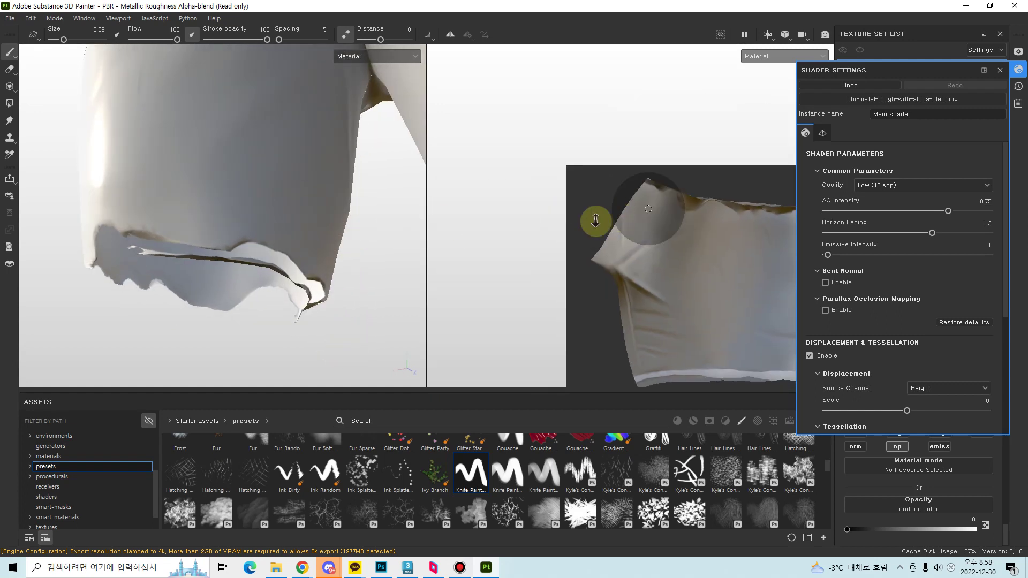
middle_click_drag(696, 285, 629, 161, "alt")
right_click_drag(257, 294, 455, 236, "alt")
mouse_move(275, 175)
left_mouse_down("alt")
mouse_move(301, 156)
mouse_move(150, 156)
mouse_move(85, 96)
left_mouse_up("alt")
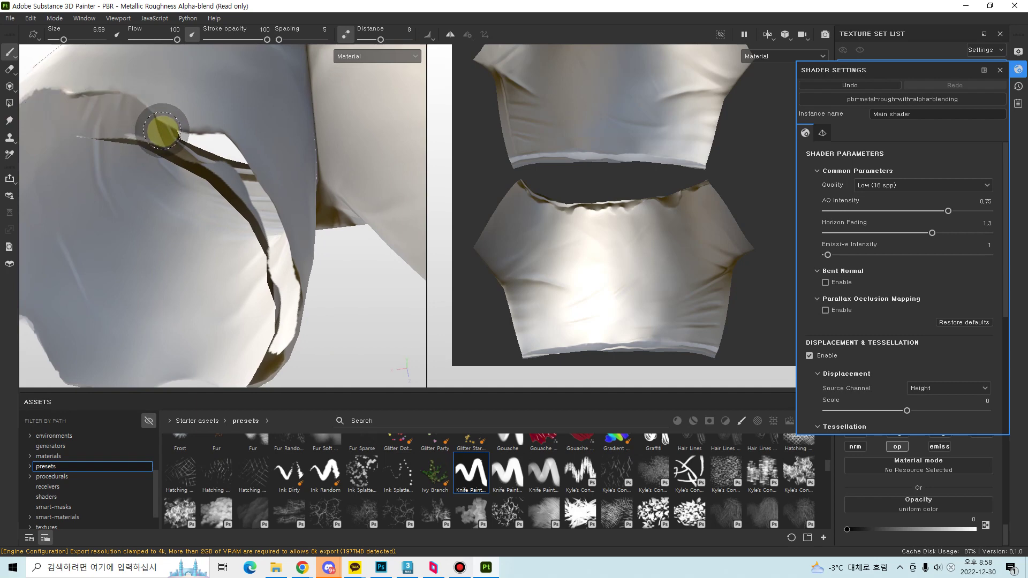
mouse_move(75, 130)
left_mouse_down()
mouse_move(137, 131)
mouse_move(223, 172)
mouse_move(146, 144)
mouse_move(218, 176)
mouse_move(239, 207)
mouse_move(276, 277)
mouse_move(281, 345)
left_mouse_up()
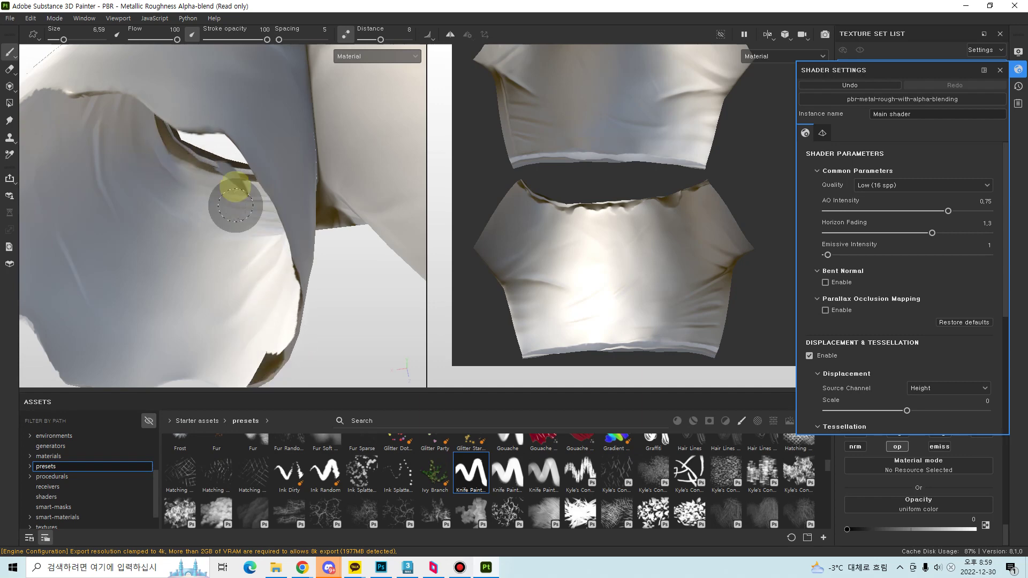
mouse_move(236, 190)
left_mouse_down()
mouse_move(214, 165)
mouse_move(266, 213)
mouse_move(197, 133)
mouse_move(229, 218)
mouse_move(196, 236)
mouse_move(217, 235)
mouse_move(164, 237)
left_mouse_up()
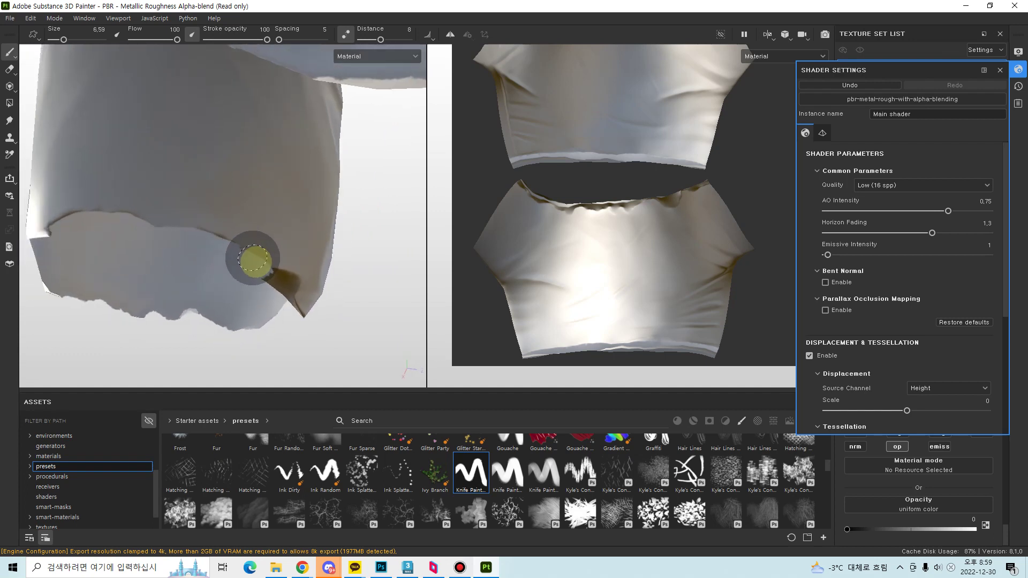
- Erase the remaining dark patch beside the notch in the torn leg hem and check the shorts as a whole
left_click_drag(254, 259, 167, 221, "alt")
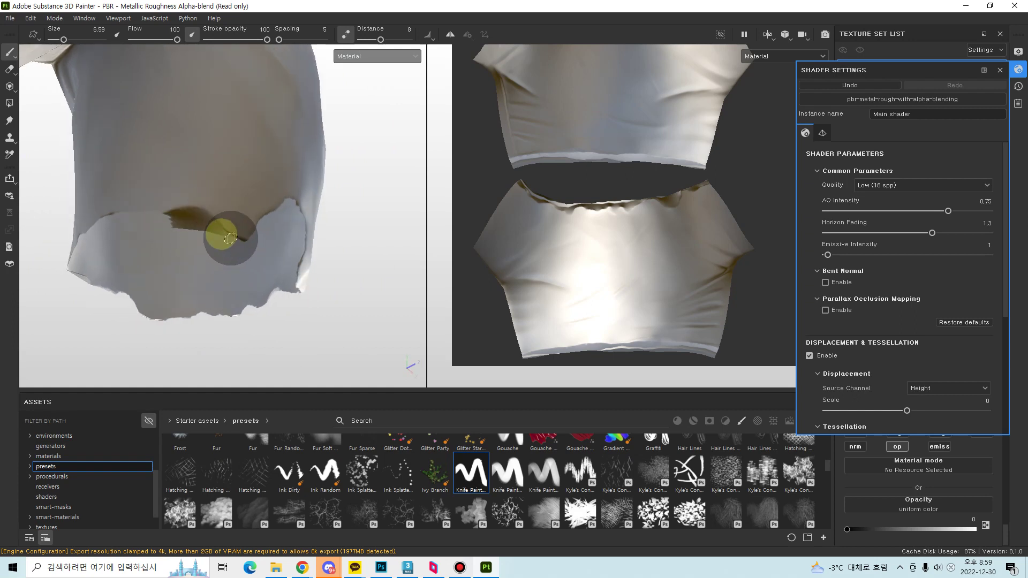
mouse_move(180, 214)
left_mouse_down()
mouse_move(154, 223)
mouse_move(212, 221)
left_mouse_up()
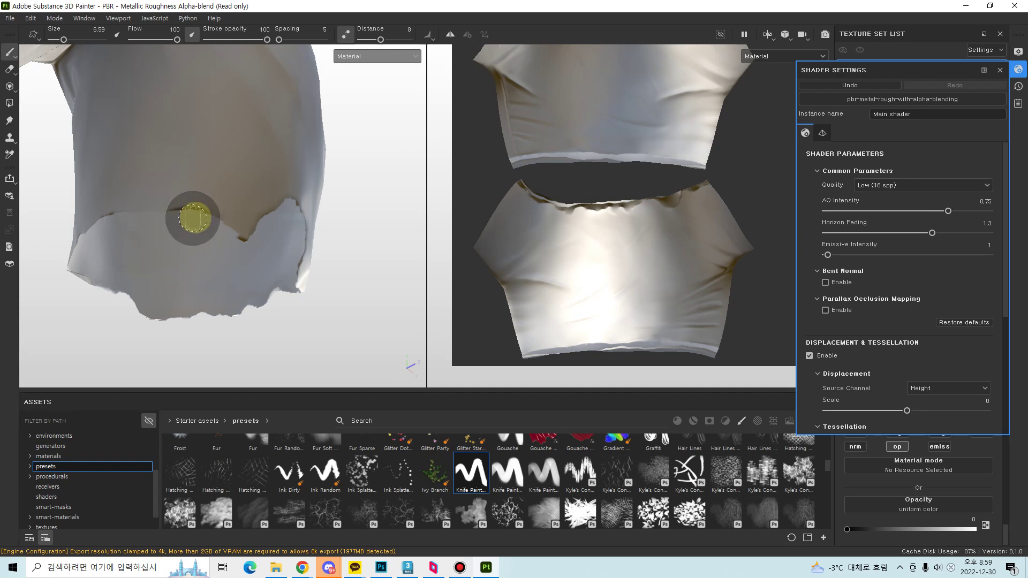
left_click_drag(192, 220, 285, 280, "alt")
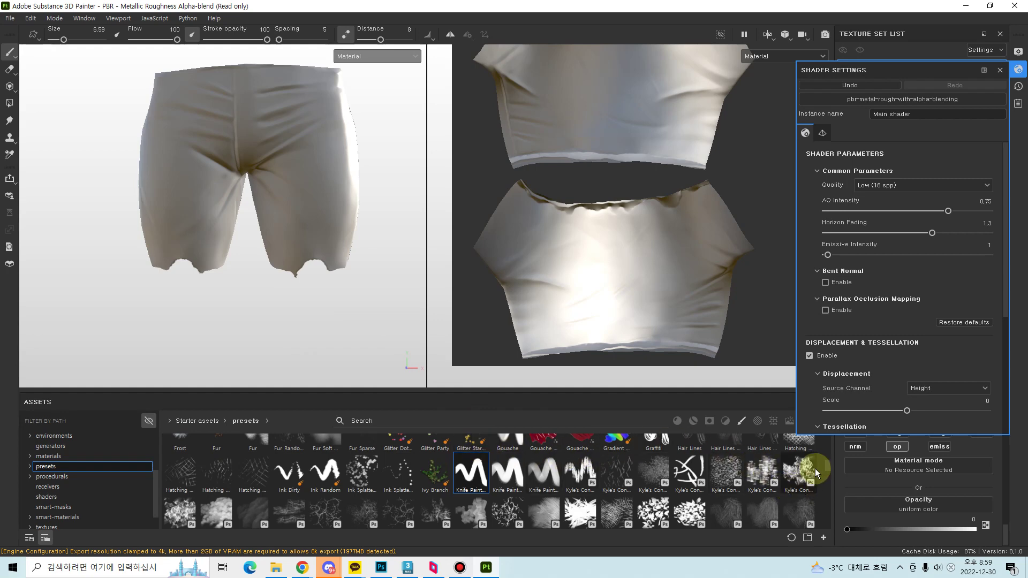
- Browse the starter brush presets for alternative brushes and preview the Electric Lines particle brush
scroll(826, 467, "down", 3)
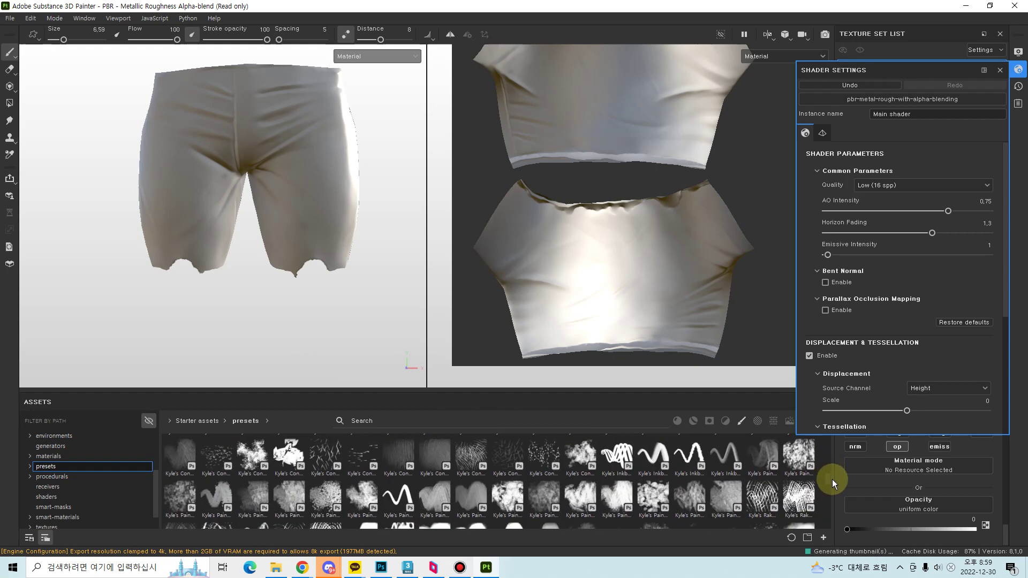
scroll(833, 480, "down", 1)
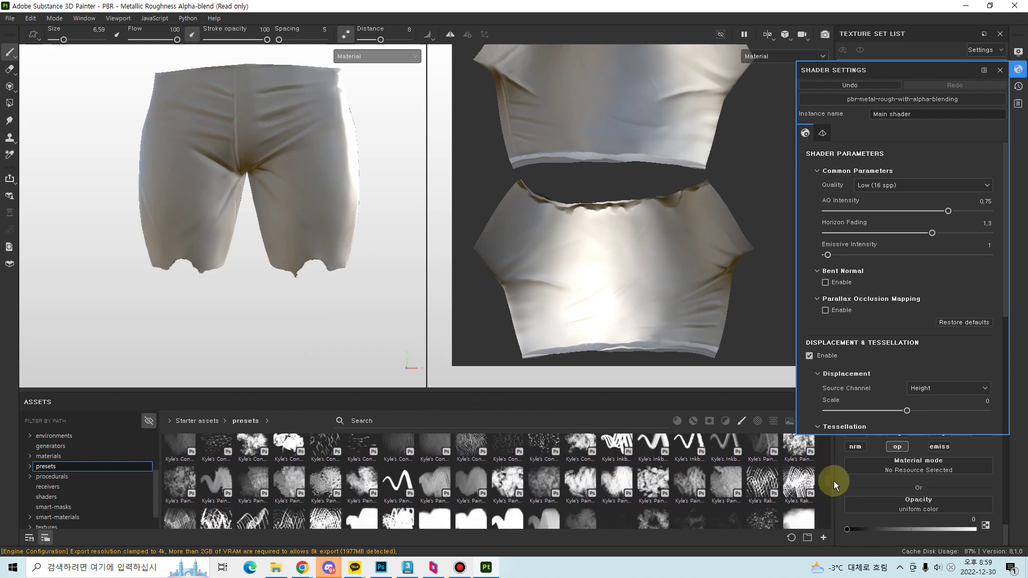
scroll(835, 481, "down", 1)
scroll(836, 482, "up", 2)
mouse_move(356, 248)
left_mouse_down("alt")
mouse_move(288, 228)
mouse_move(340, 172)
mouse_move(450, 172)
mouse_move(335, 249)
mouse_move(294, 259)
mouse_move(375, 278)
left_mouse_up("alt")
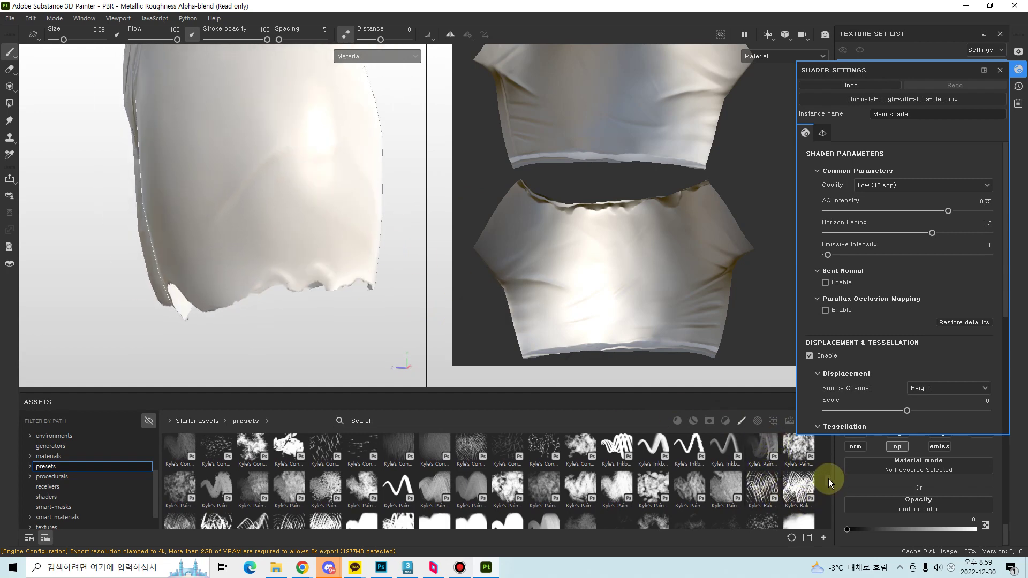
scroll(828, 478, "down", 4)
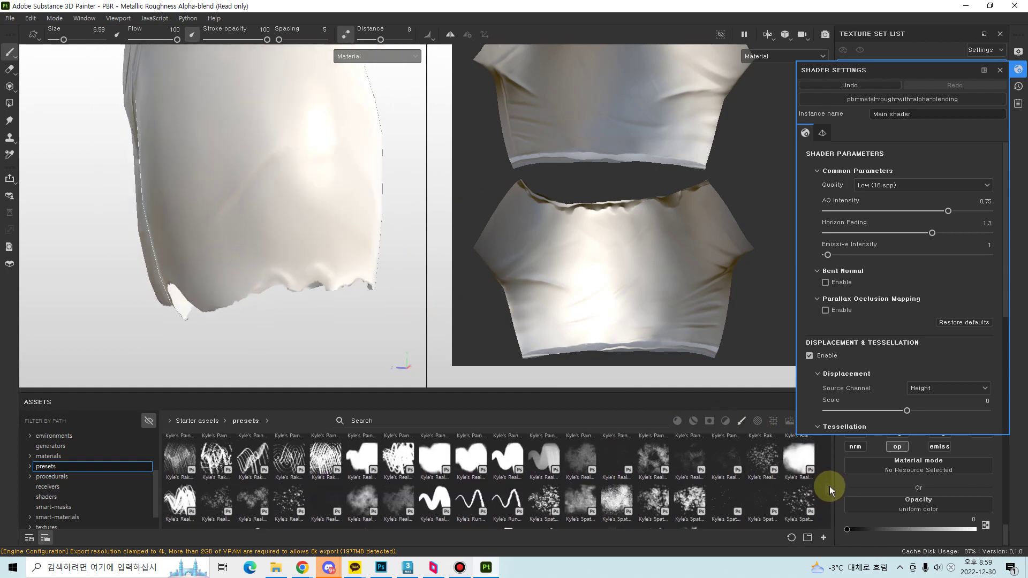
scroll(830, 486, "down", 1)
scroll(831, 488, "down", 3)
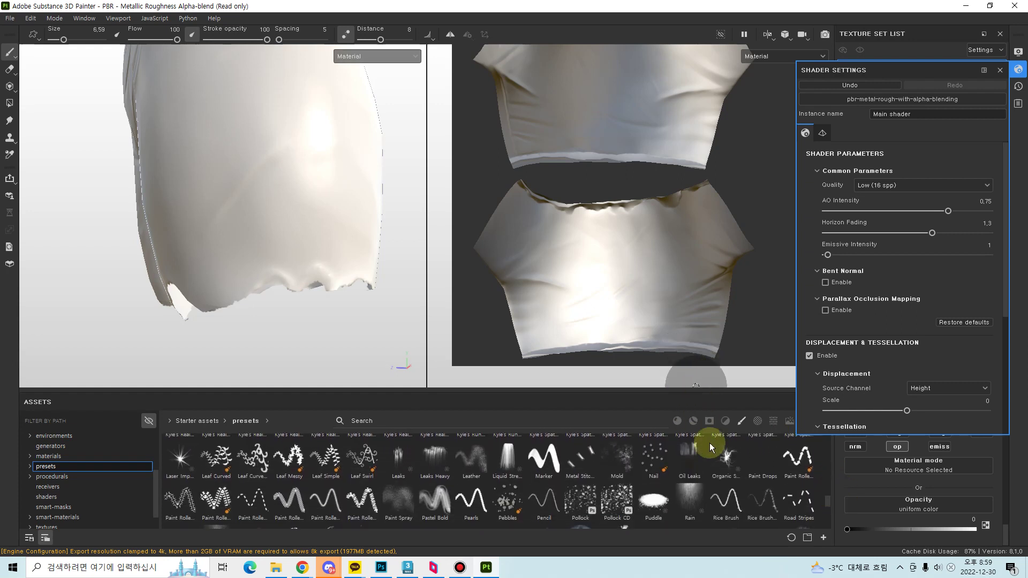
scroll(829, 502, "down", 4)
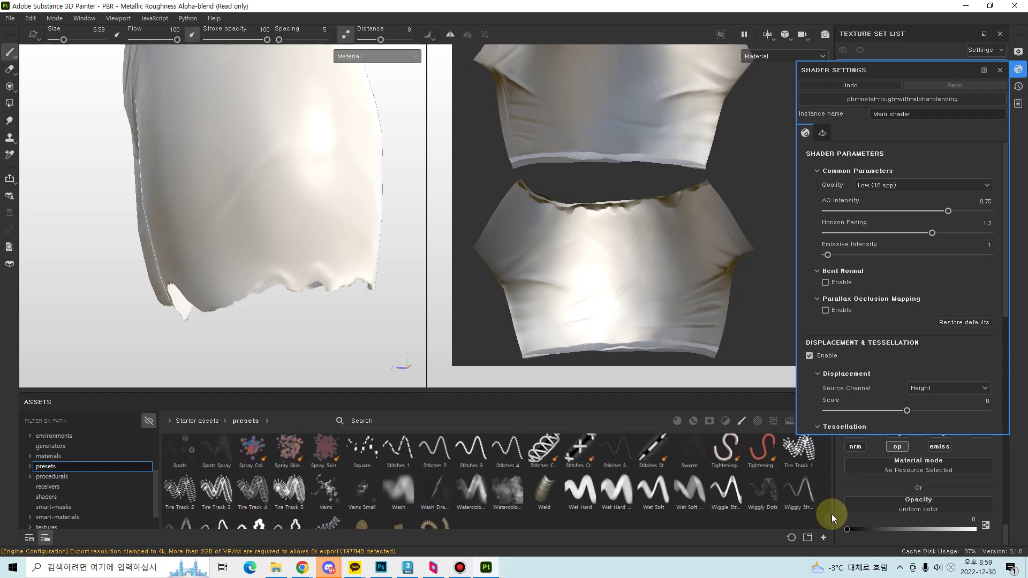
scroll(831, 503, "up", 6)
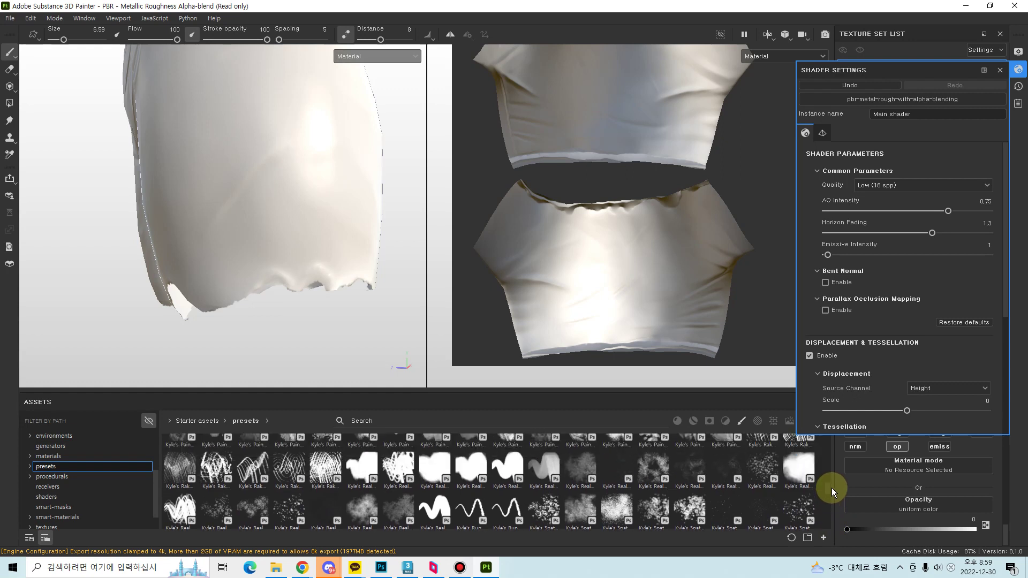
scroll(829, 474, "up", 5)
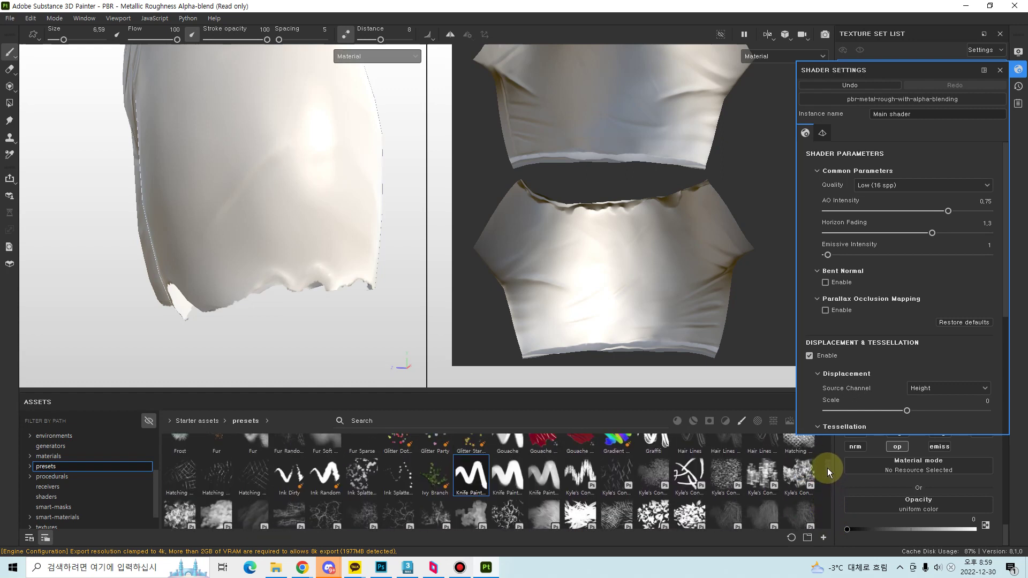
scroll(827, 460, "up", 1)
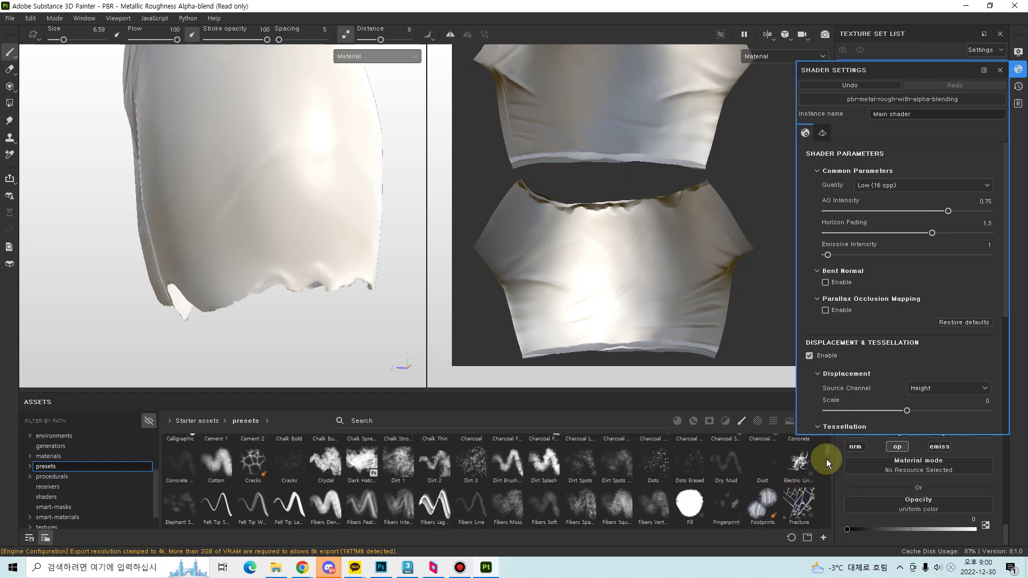
mouse_move(809, 475)
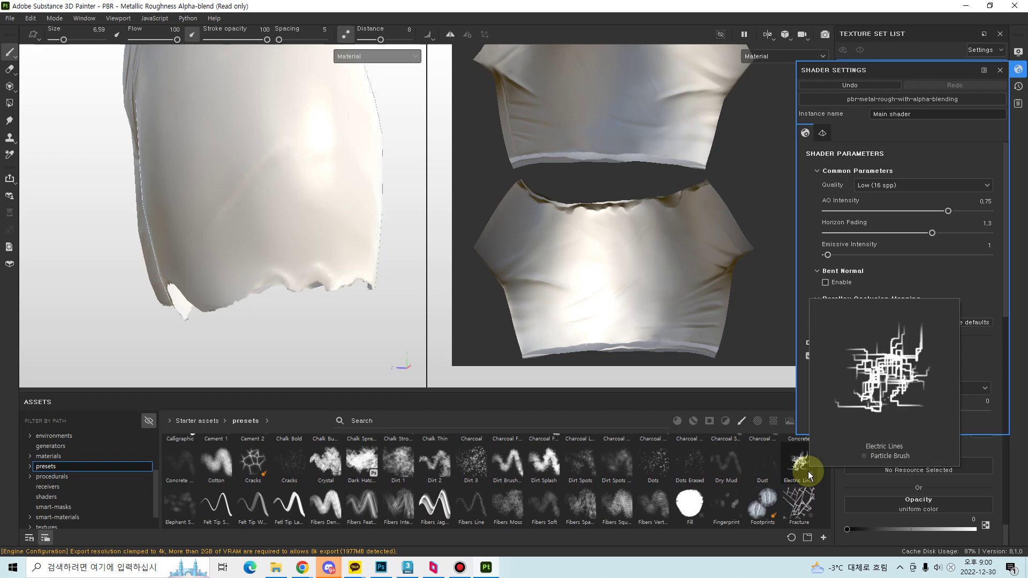
- Turn off Lazy Mouse and roughen the edge around the torn hem notch, reducing the brush size to 3.11
mouse_move(340, 287)
left_mouse_down("alt")
mouse_move(305, 236)
mouse_move(432, 231)
mouse_move(361, 229)
mouse_move(349, 273)
left_mouse_up("alt")
right_click_drag(298, 253, 333, 256, "alt")
mouse_move(333, 256)
left_mouse_down("alt")
mouse_move(300, 231)
mouse_move(291, 252)
left_mouse_up("alt")
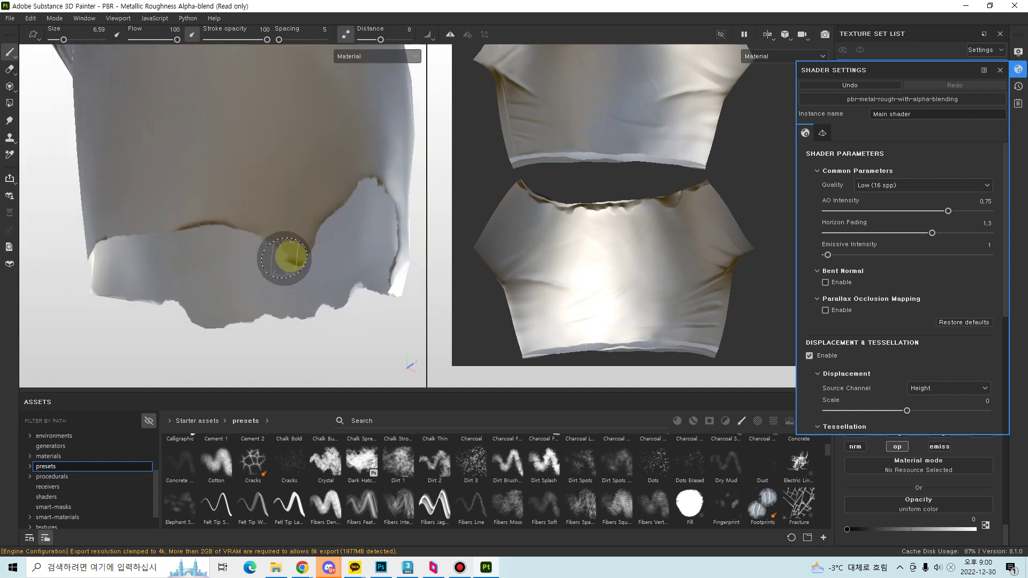
left_click(345, 34)
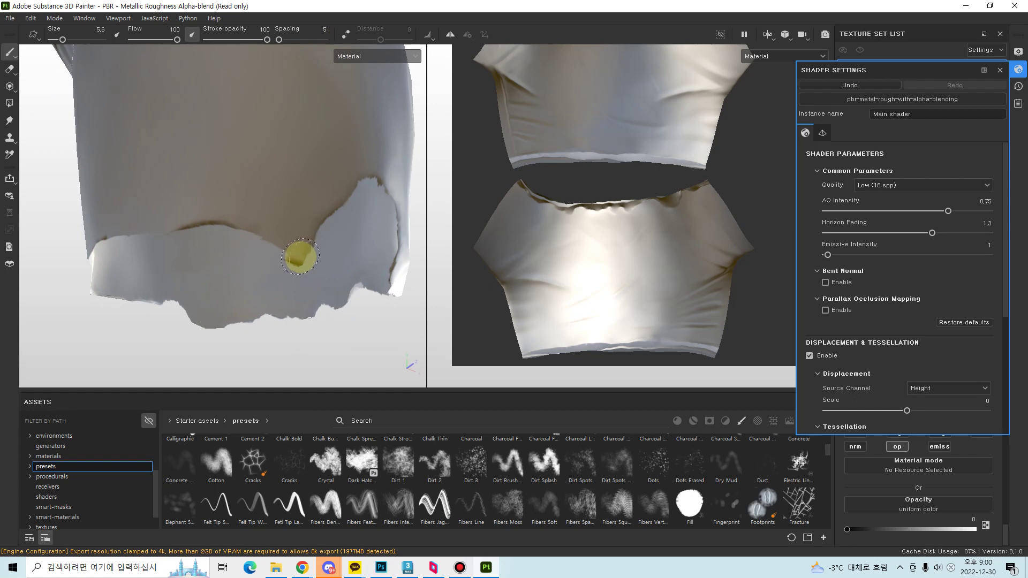
mouse_move(350, 257)
left_mouse_down("alt")
mouse_move(298, 269)
mouse_move(294, 260)
mouse_move(243, 289)
mouse_move(278, 239)
left_mouse_up("alt")
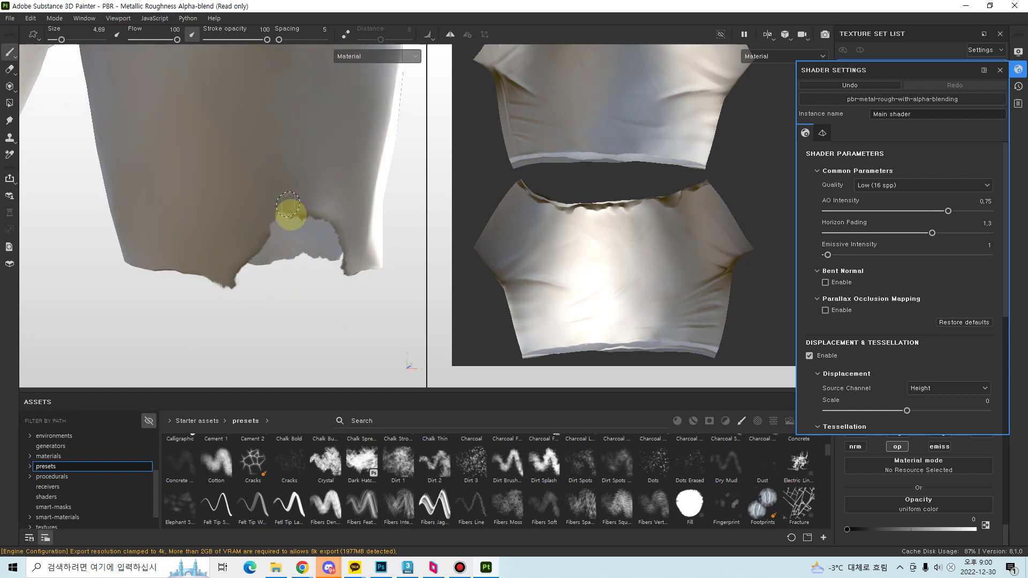
key("bracketleft")
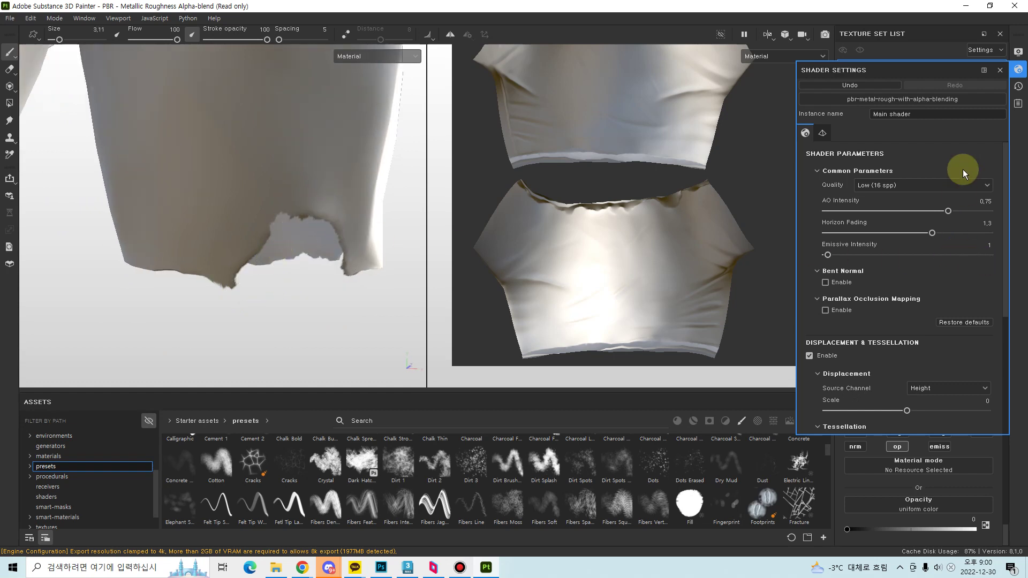
- Close the shader settings and bring up the paint brush's spacing, angle and jitter settings
left_click(1000, 70)
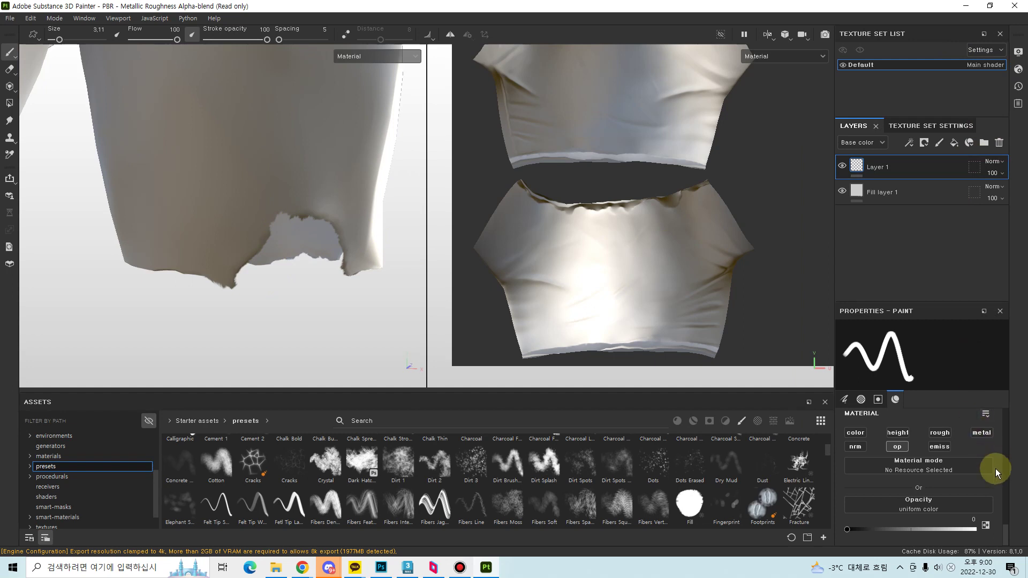
mouse_move(1007, 541)
left_mouse_down()
mouse_move(1012, 427)
mouse_move(1012, 450)
left_mouse_up()
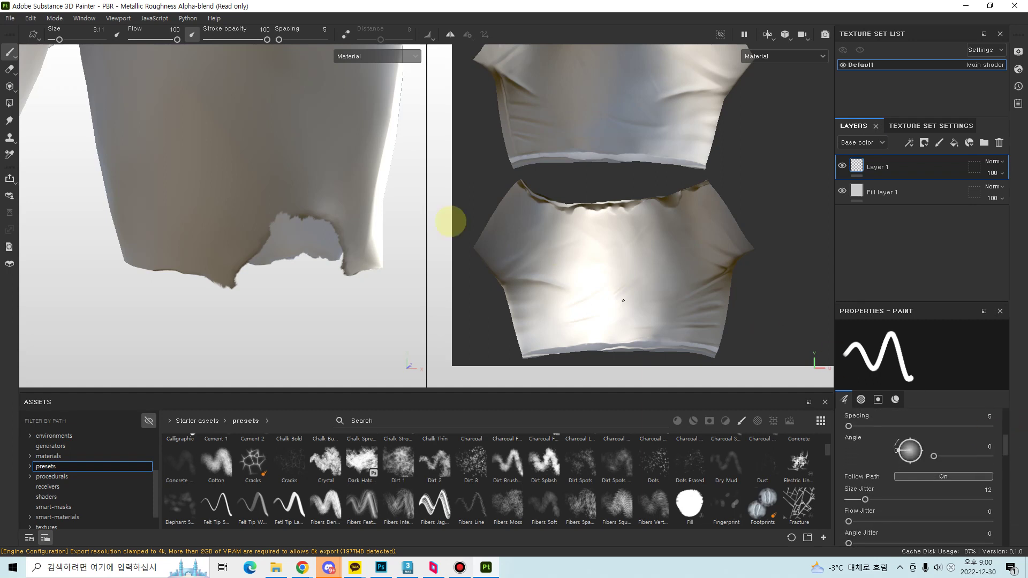
- Set the brush's size jitter to 21, angle jitter to 60 and position jitter to 71
left_click_drag(229, 182, 322, 252, "alt")
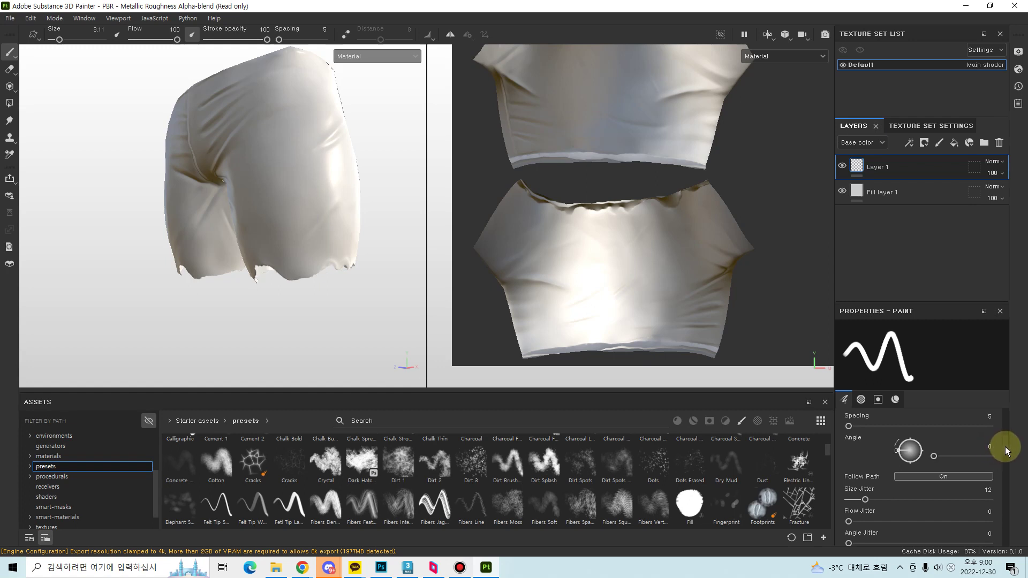
scroll(1006, 452, "down", 2)
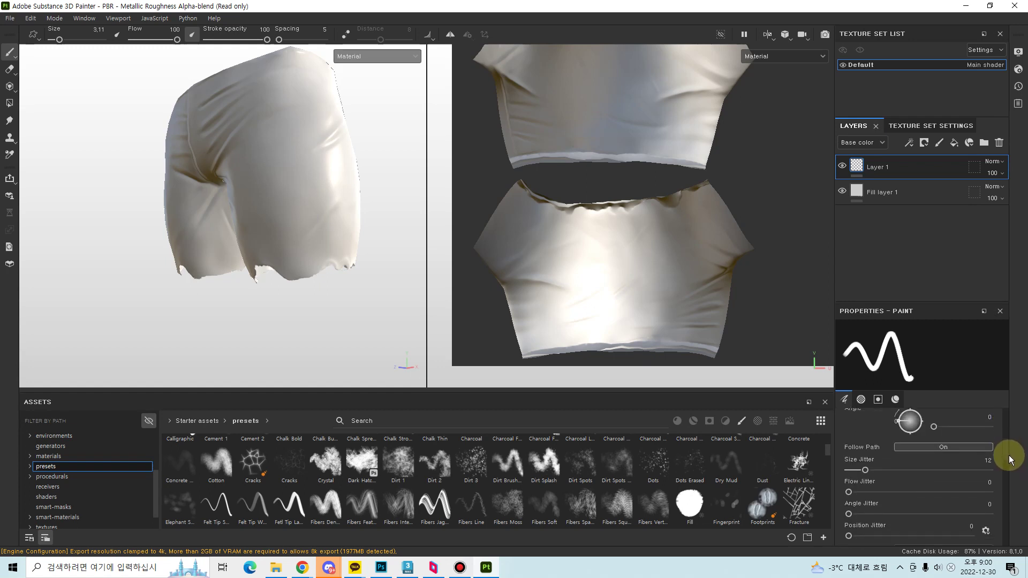
scroll(1006, 461, "down", 1)
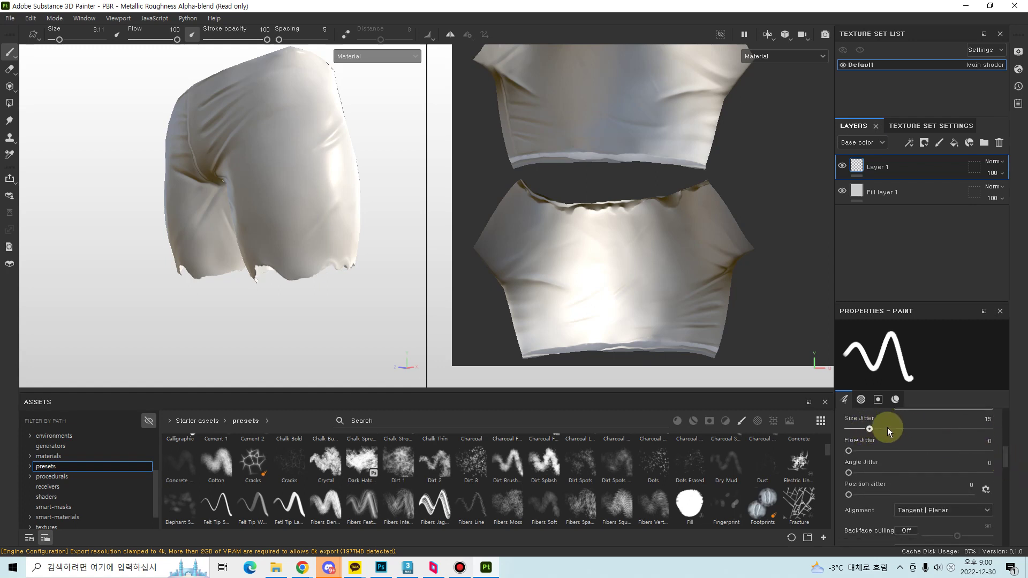
left_click_drag(885, 432, 878, 434)
left_click_drag(850, 493, 958, 487)
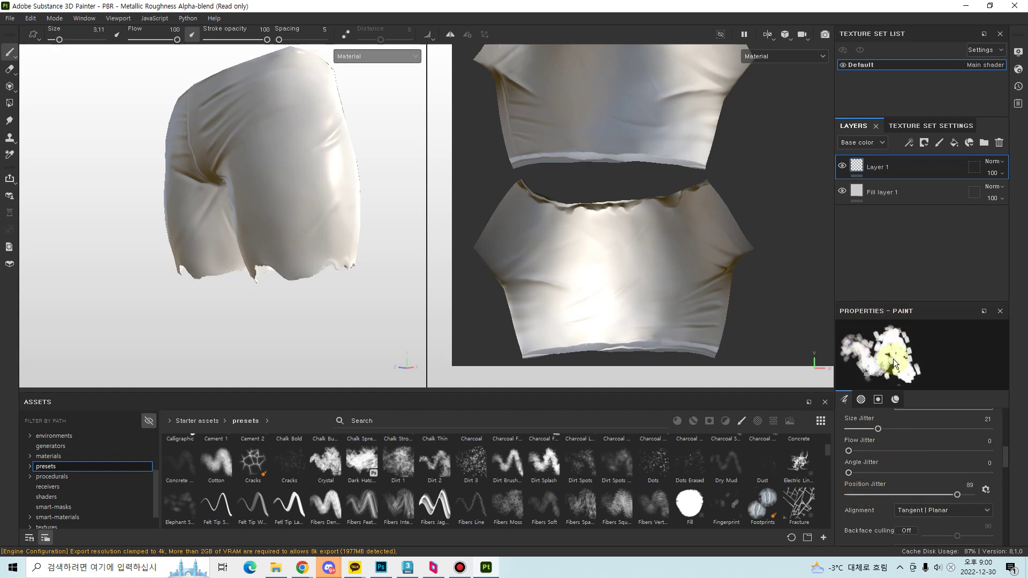
mouse_move(850, 471)
left_mouse_down()
mouse_move(945, 471)
mouse_move(905, 470)
mouse_move(919, 472)
left_mouse_up()
mouse_move(958, 495)
left_mouse_down()
mouse_move(886, 472)
mouse_move(916, 496)
mouse_move(935, 495)
left_mouse_up()
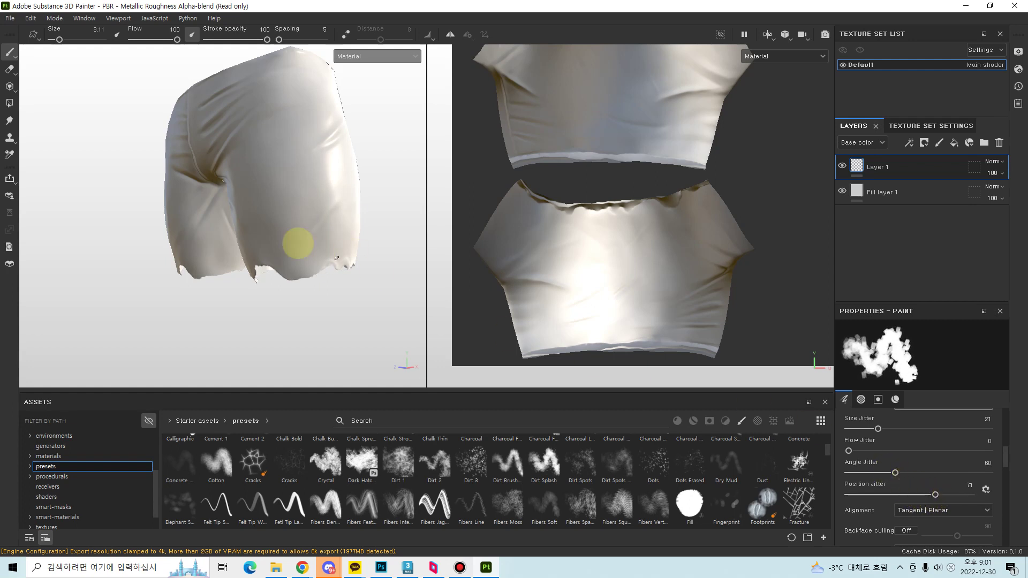
- Try the jittered brush at sizes 0.58 and 4.64 on the torn hem notch, and undo the last stroke
scroll(298, 244, "up", 5)
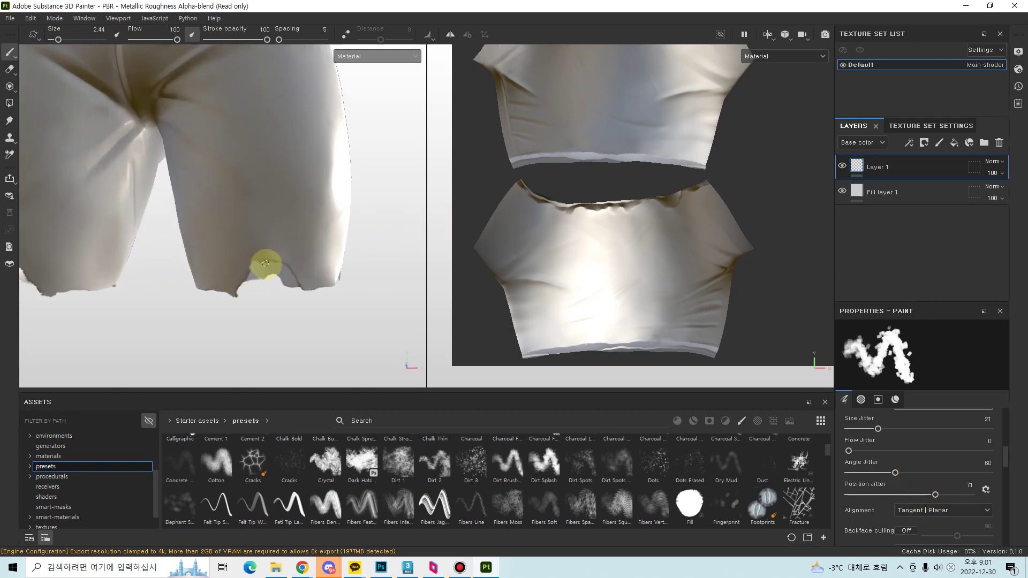
key("bracketleft")
key("bracketleft")
key("bracketleft")
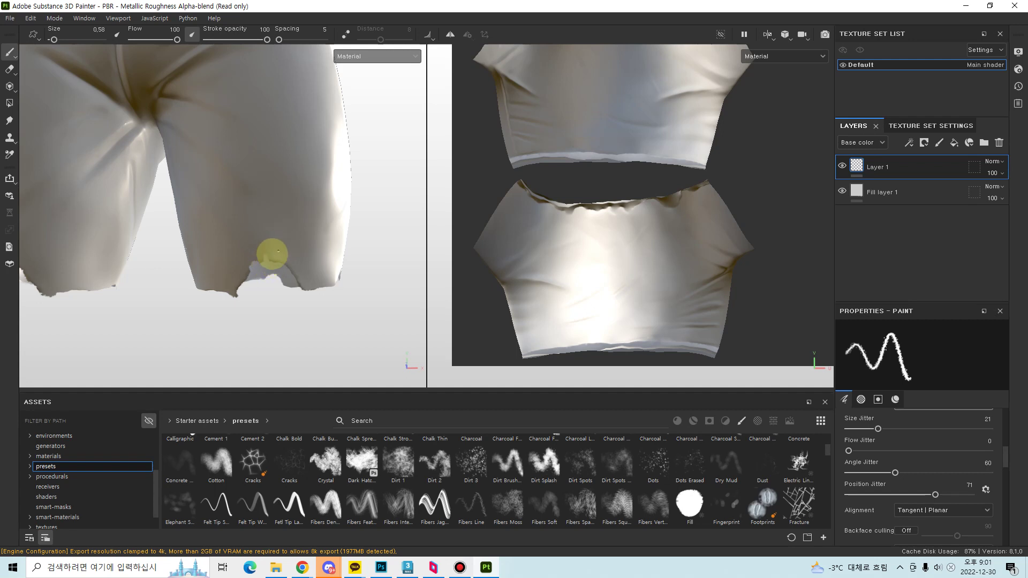
key("bracketright")
key("bracketright")
key("bracketright")
key("bracketright")
key("bracketright")
key("bracketright")
key("bracketright")
key("bracketright")
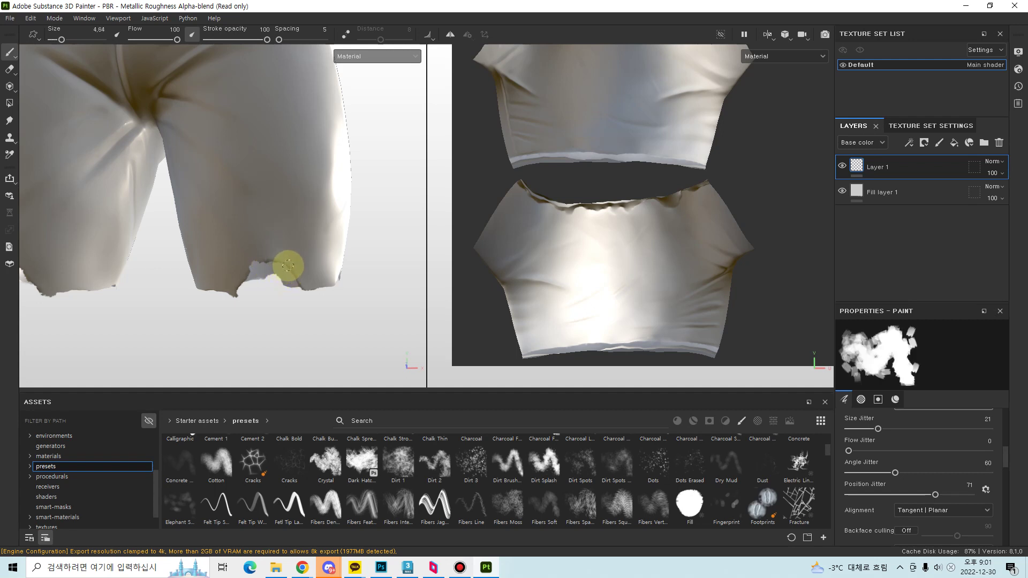
mouse_move(287, 264)
left_mouse_down()
mouse_move(287, 166)
mouse_move(282, 234)
mouse_move(306, 292)
left_mouse_up()
key("ctrl+z")
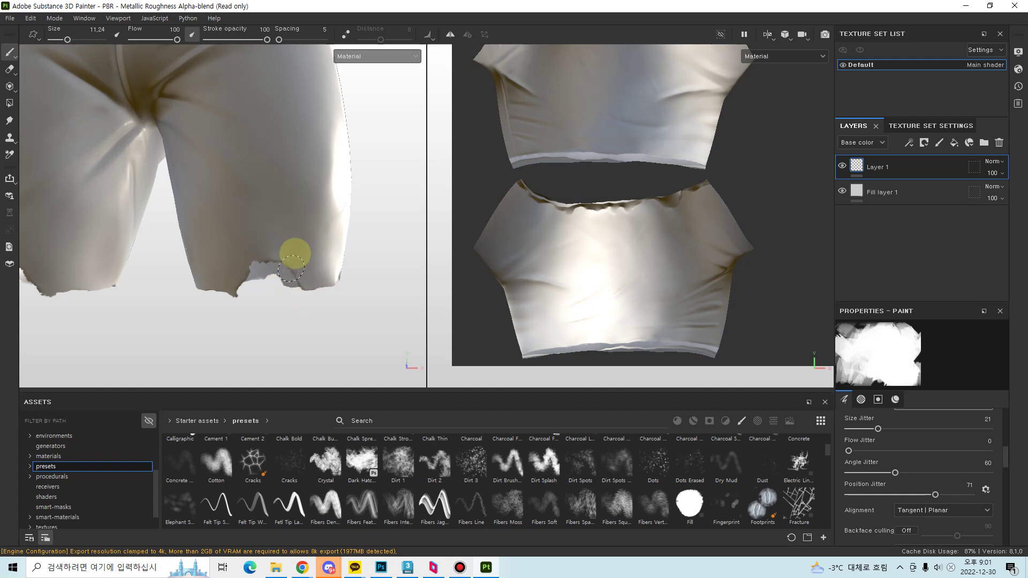
- Bring up the display settings, lower the environment exposure to -0.49 and widen the settings window so its values can be read
mouse_move(294, 253)
left_mouse_down("alt")
mouse_move(271, 294)
mouse_move(294, 179)
mouse_move(201, 232)
mouse_move(294, 214)
mouse_move(314, 294)
mouse_move(340, 271)
mouse_move(300, 262)
mouse_move(310, 249)
left_mouse_up("alt")
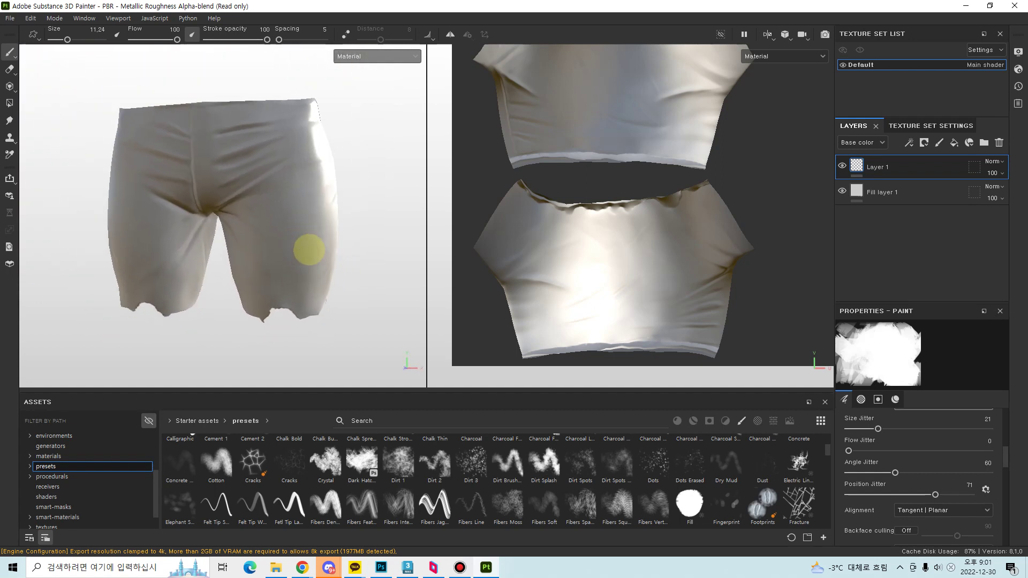
left_click(1018, 70)
left_click(1018, 71)
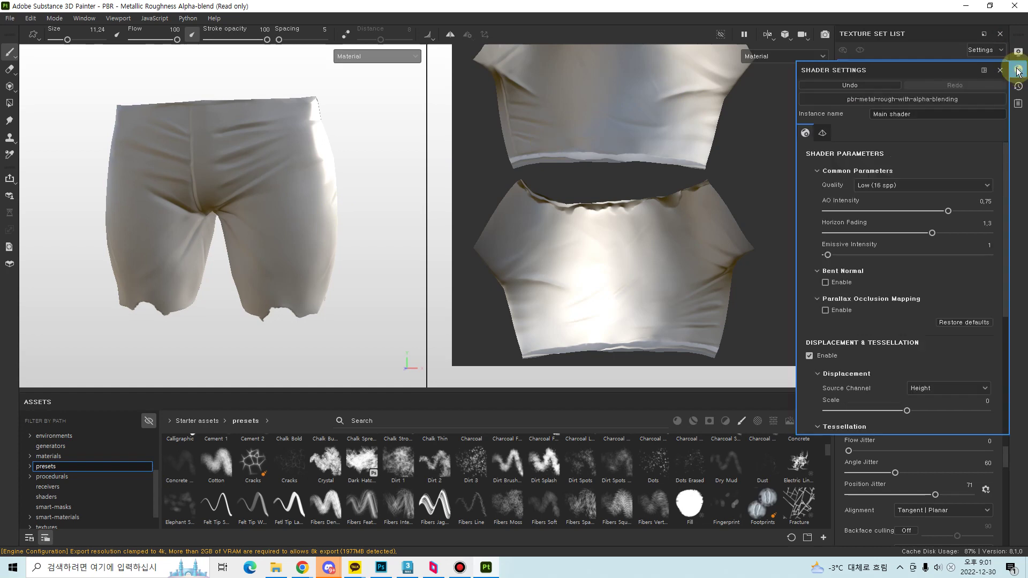
left_click(1018, 52)
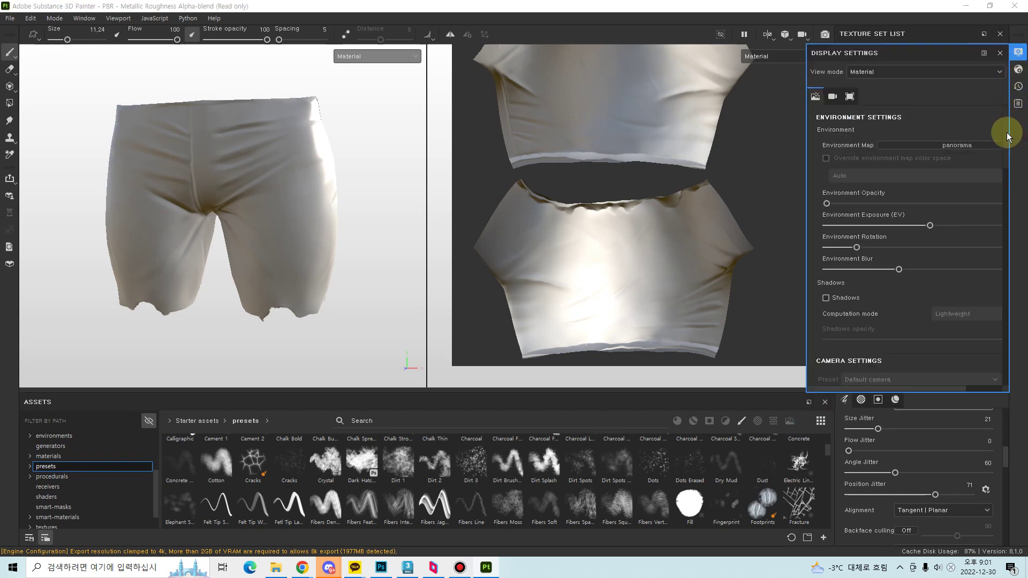
mouse_move(828, 201)
left_mouse_down()
mouse_move(1019, 203)
mouse_move(825, 204)
left_mouse_up()
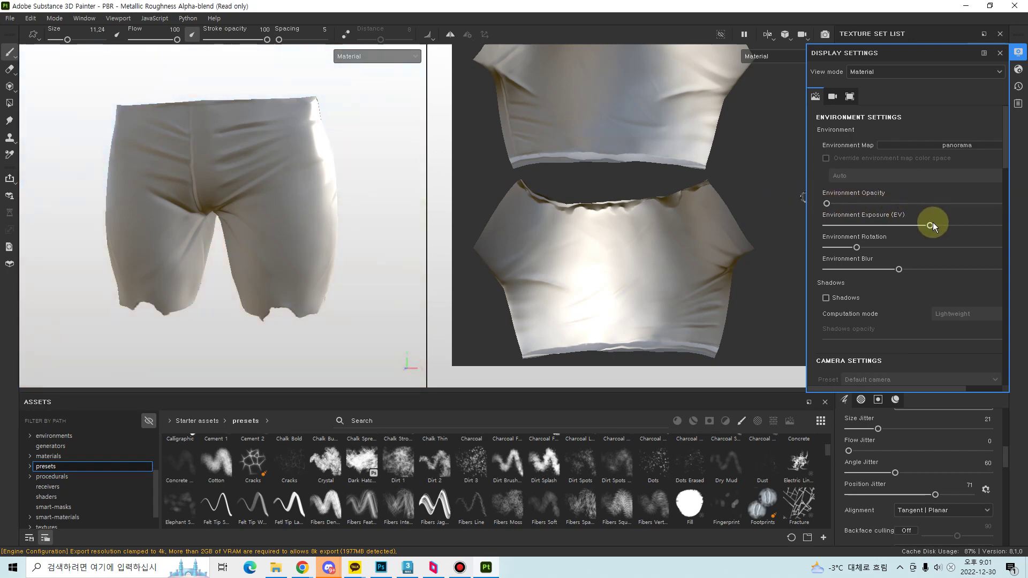
left_click_drag(933, 225, 891, 226)
left_click_drag(923, 227, 925, 228)
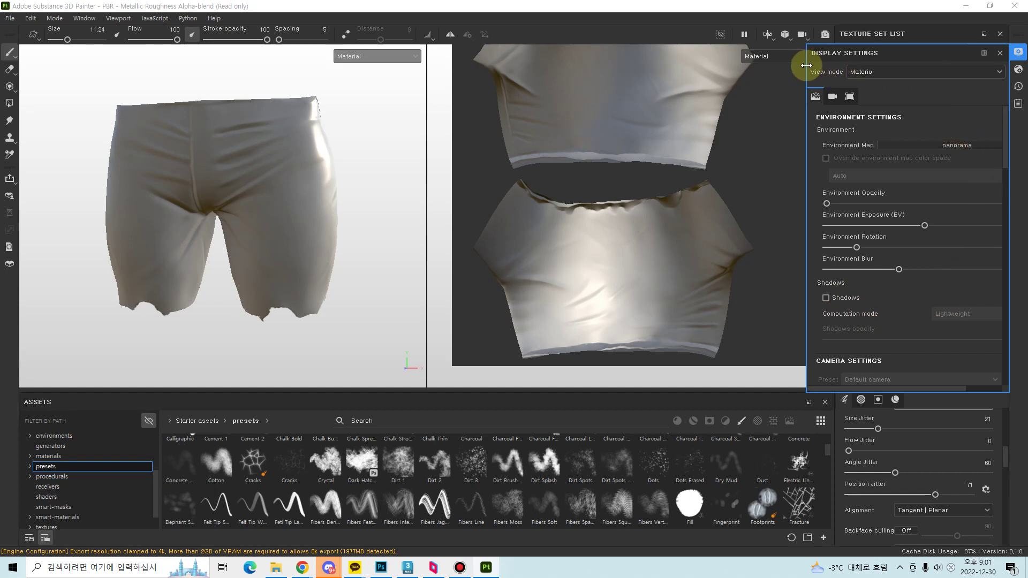
left_click_drag(807, 67, 721, 79)
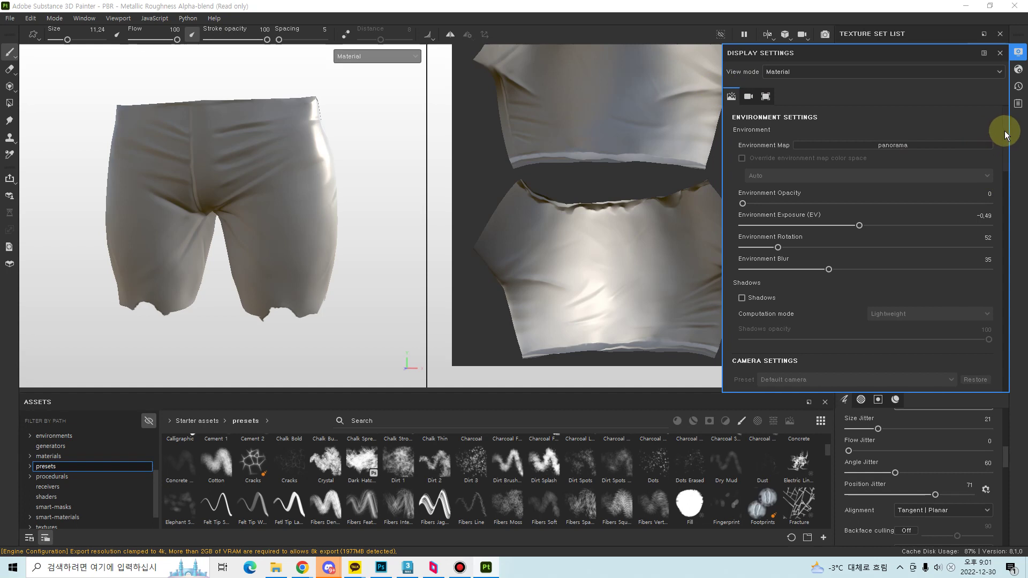
- Look through the display settings and try environment shadows with the lighting rotated to 331, switching the shadows back off
left_click_drag(1003, 134, 987, 358)
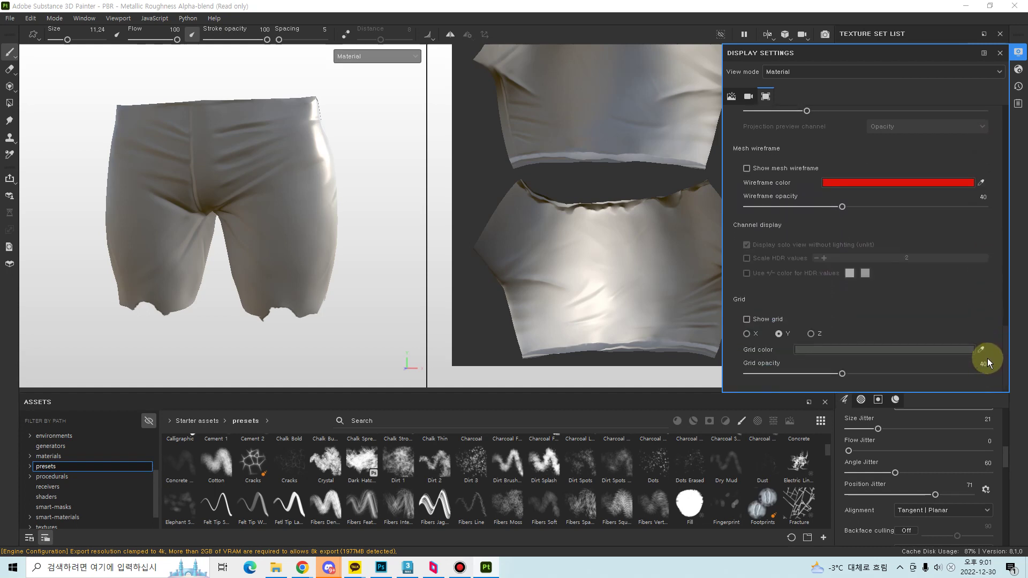
left_click_drag(987, 358, 975, 159)
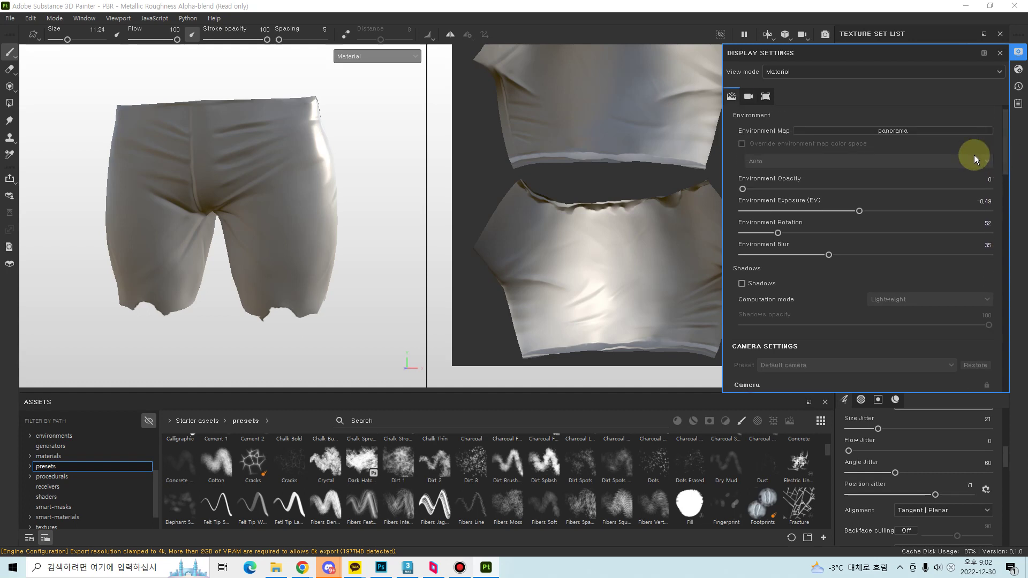
left_click(742, 284)
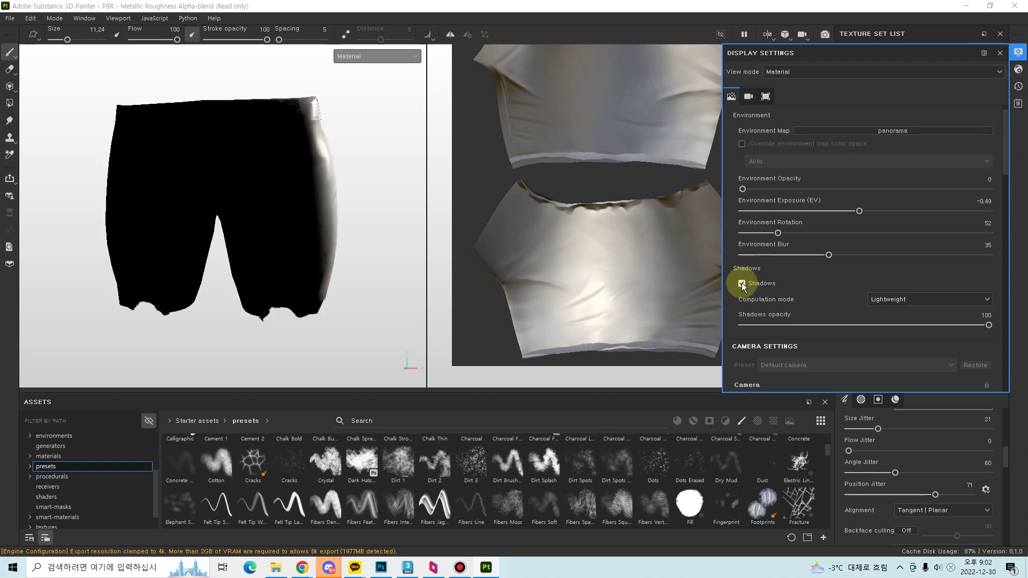
right_click_drag(374, 259, 556, 269, "shift")
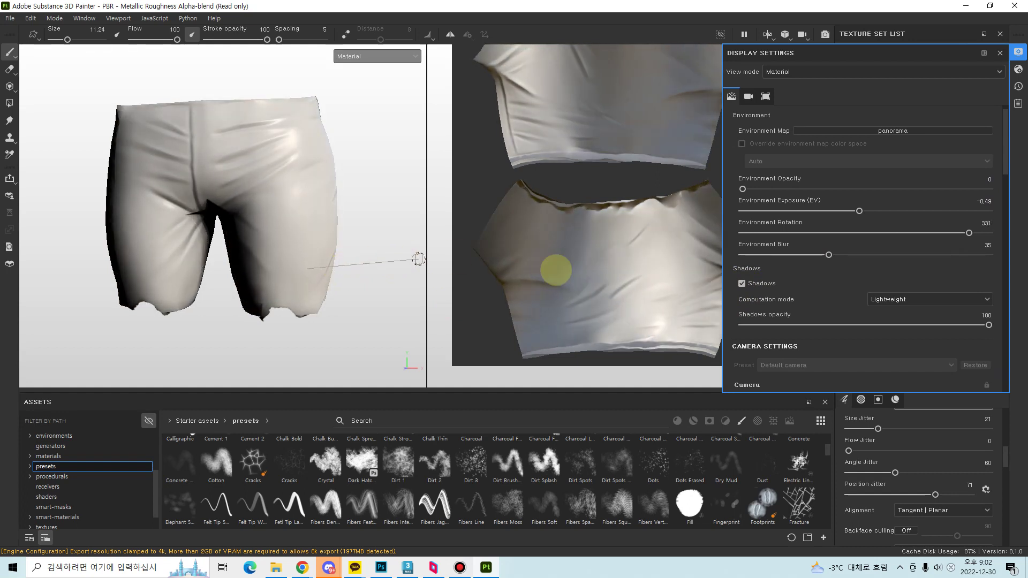
left_click(742, 284)
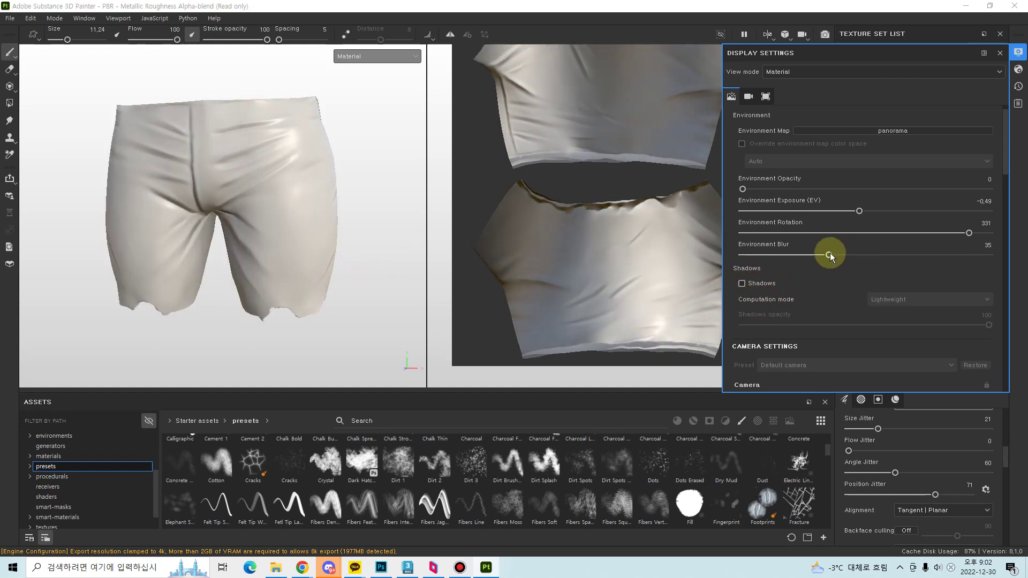
- Set the environment blur to 100, rotation to 319, exposure to 0 and opacity to 100
left_click_drag(831, 252, 973, 237)
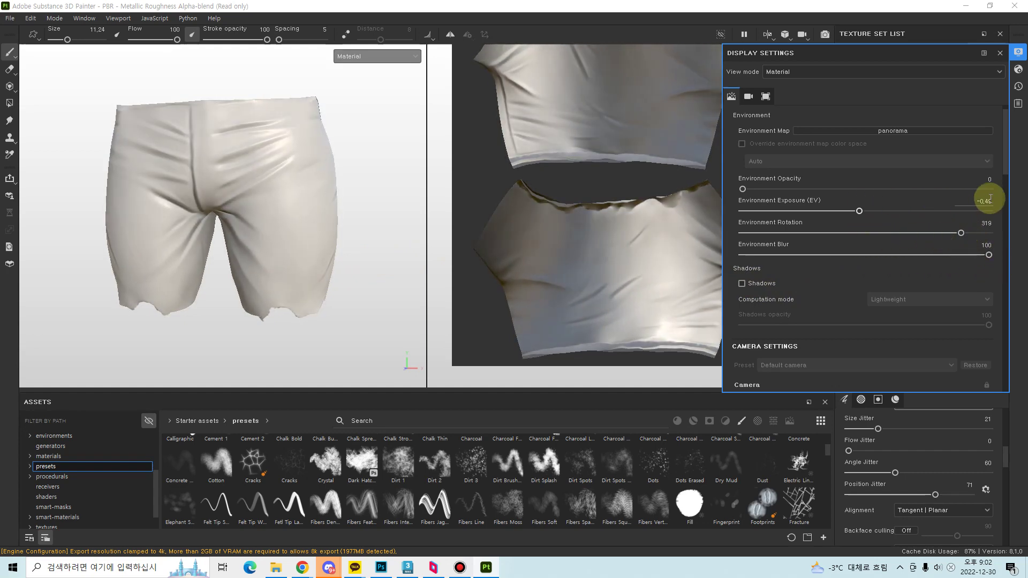
left_click(984, 201)
type("0")
key("Return")
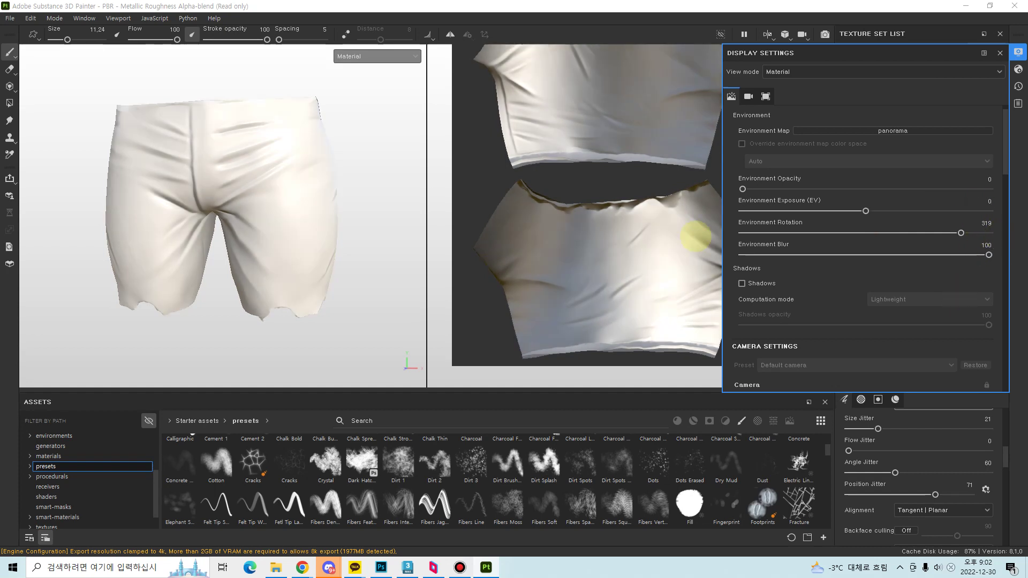
left_click_drag(788, 188, 977, 189)
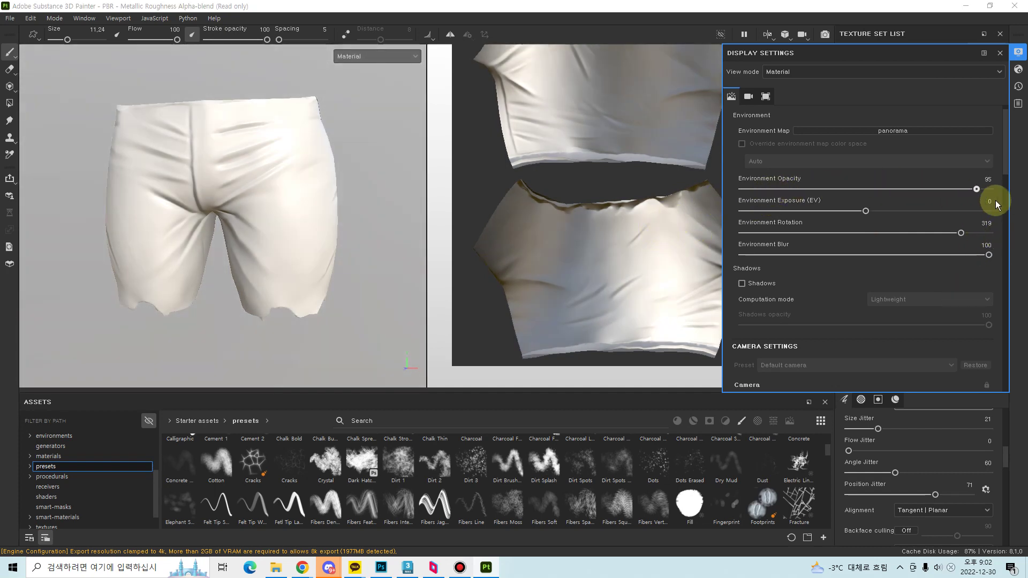
- Switch the environment map to Autumn Forest, rotate the lighting to 170 and close the display settings
left_click(909, 134)
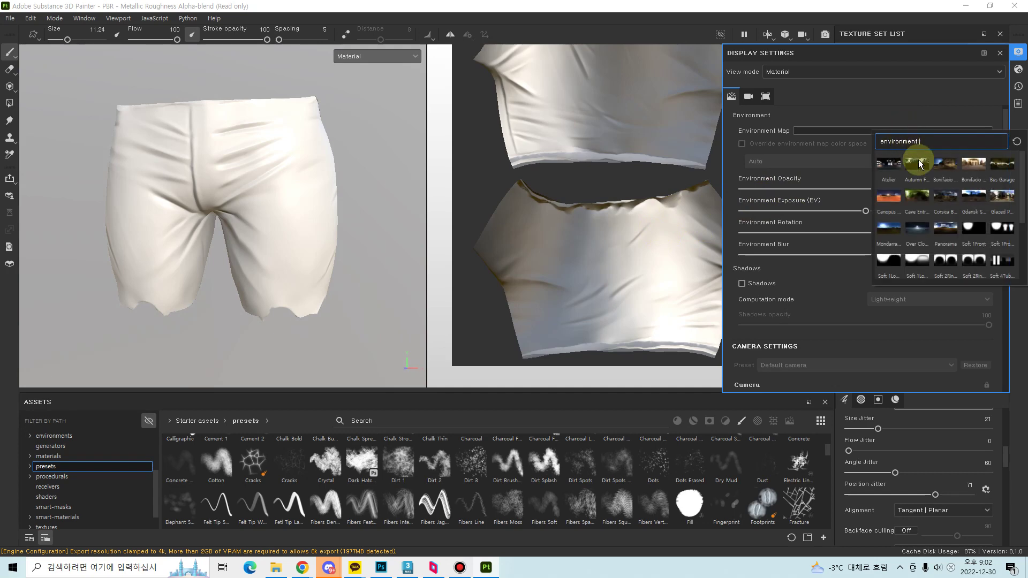
left_click(925, 189)
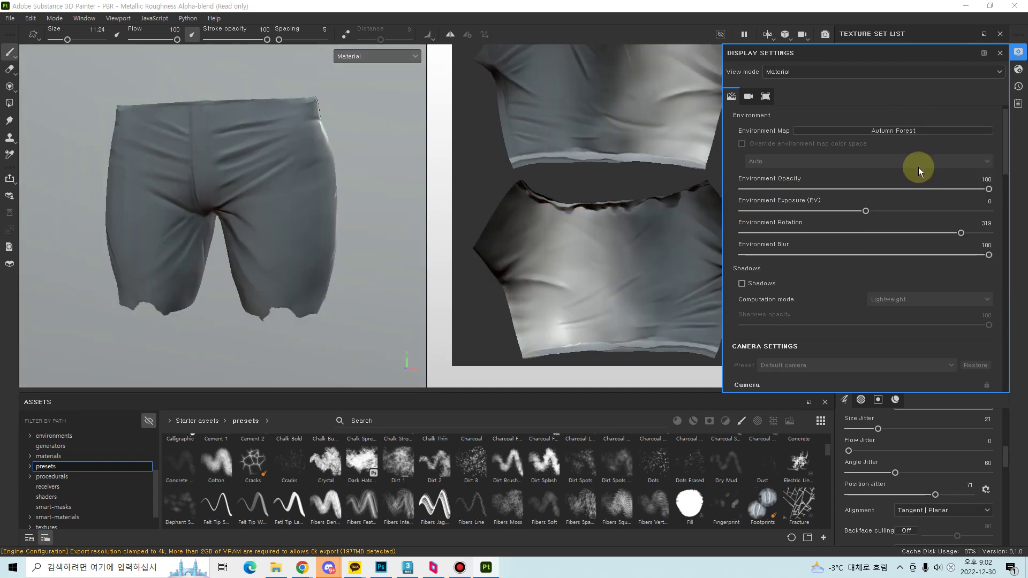
mouse_move(329, 252)
right_mouse_down("shift")
mouse_move(264, 266)
mouse_move(310, 250)
right_mouse_up("shift")
left_click_drag(311, 251, 285, 242, "alt")
scroll(298, 282, "up", 10)
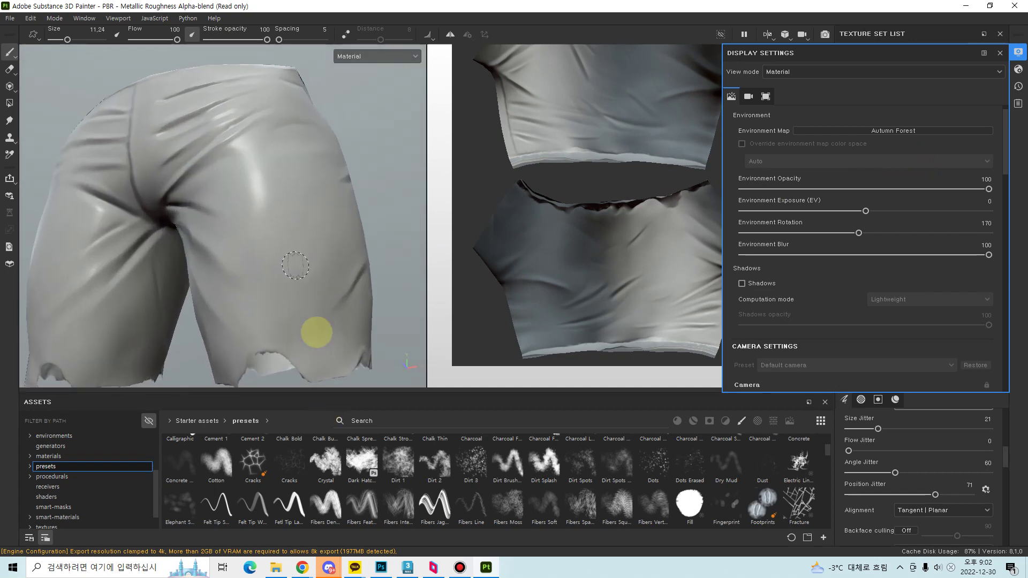
left_click_drag(324, 329, 339, 248, "alt")
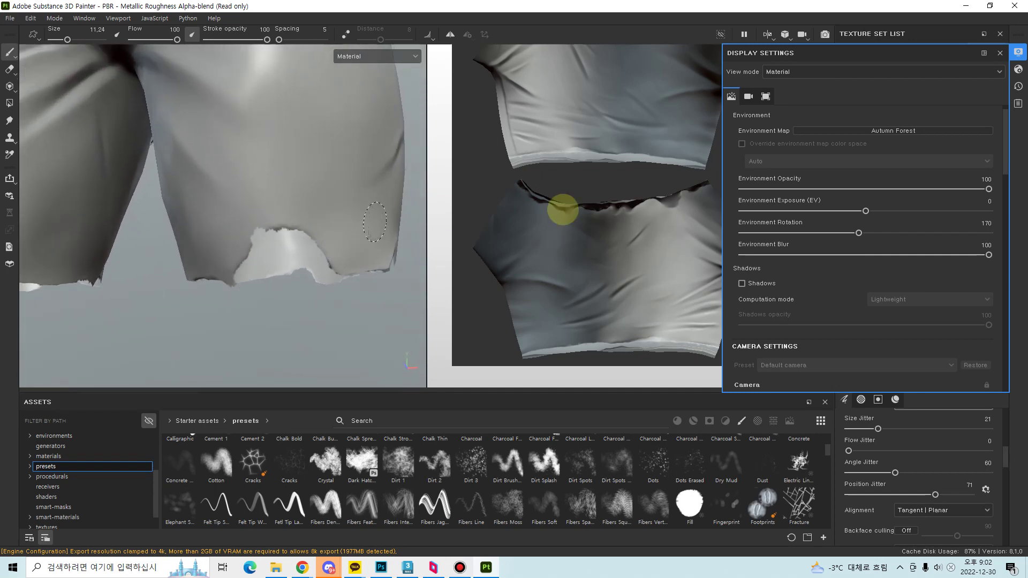
left_click(1000, 52)
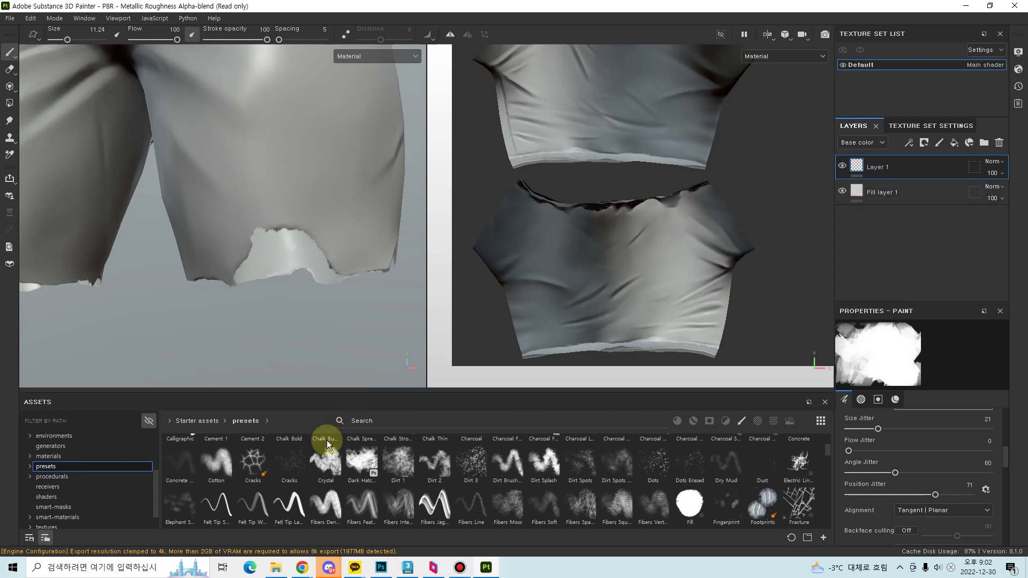
- Choose the Cotton brush preset, reduce its size to 5.16 and fray the edges of the torn leg hem
left_click(217, 463)
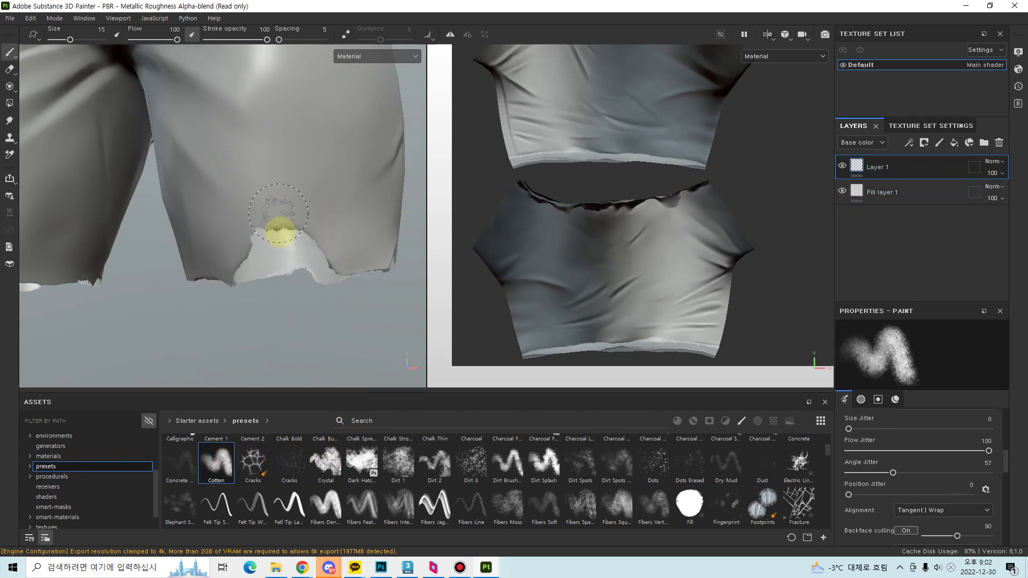
right_click_drag(297, 231, 294, 227, "ctrl")
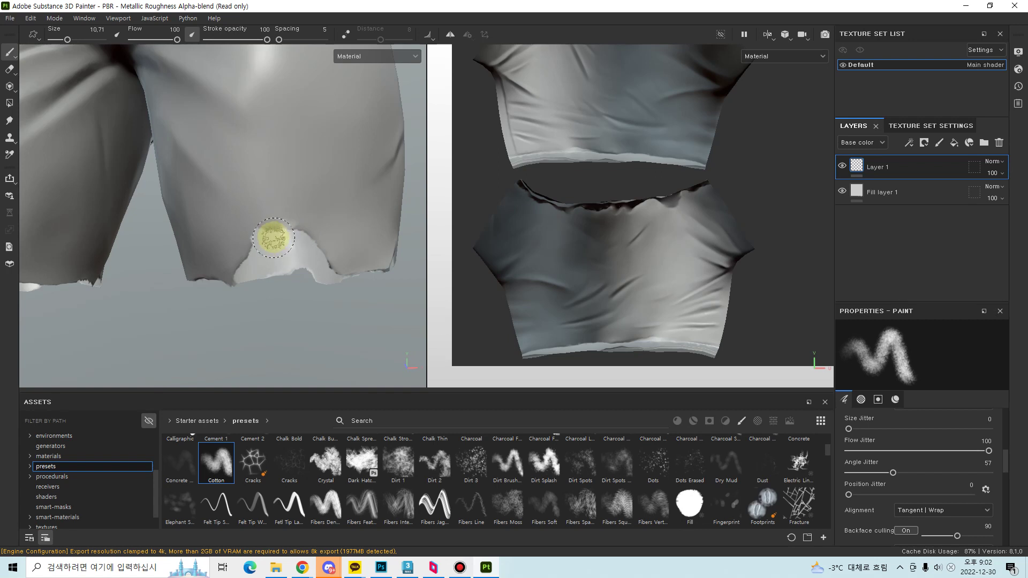
left_click_drag(321, 298, 323, 277, "alt")
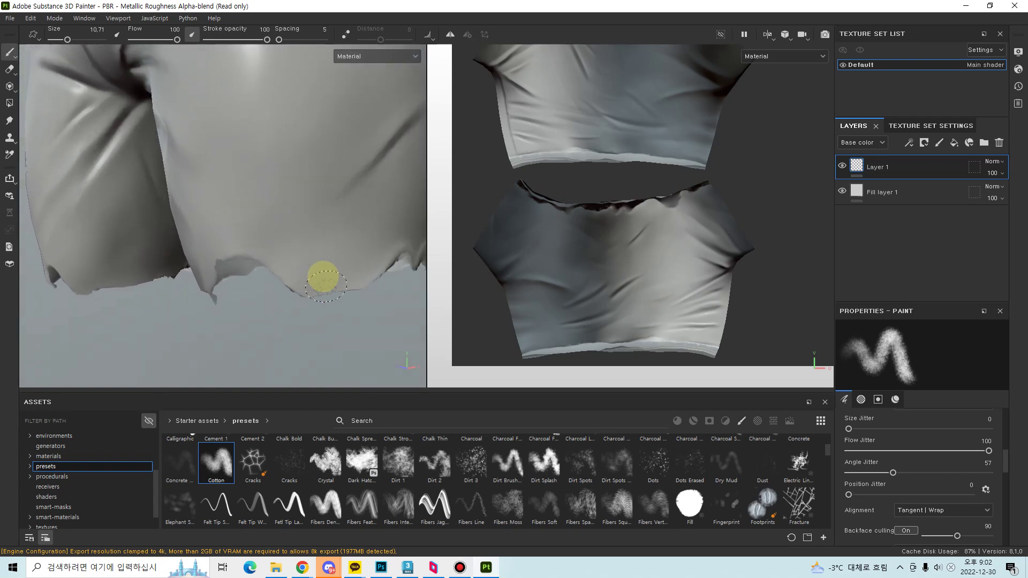
right_click_drag(338, 282, 294, 295, "ctrl")
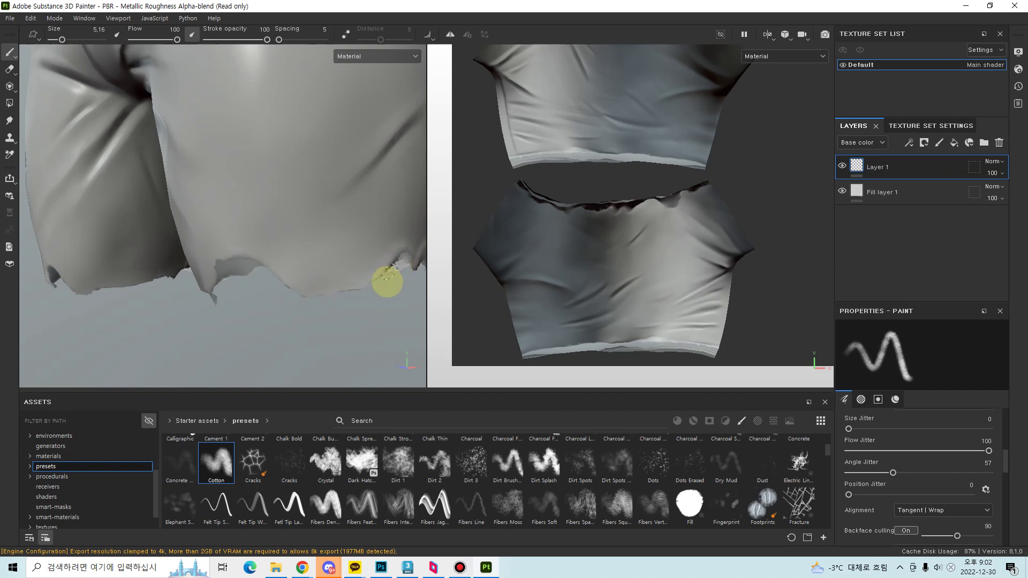
left_click_drag(387, 275, 318, 253, "alt")
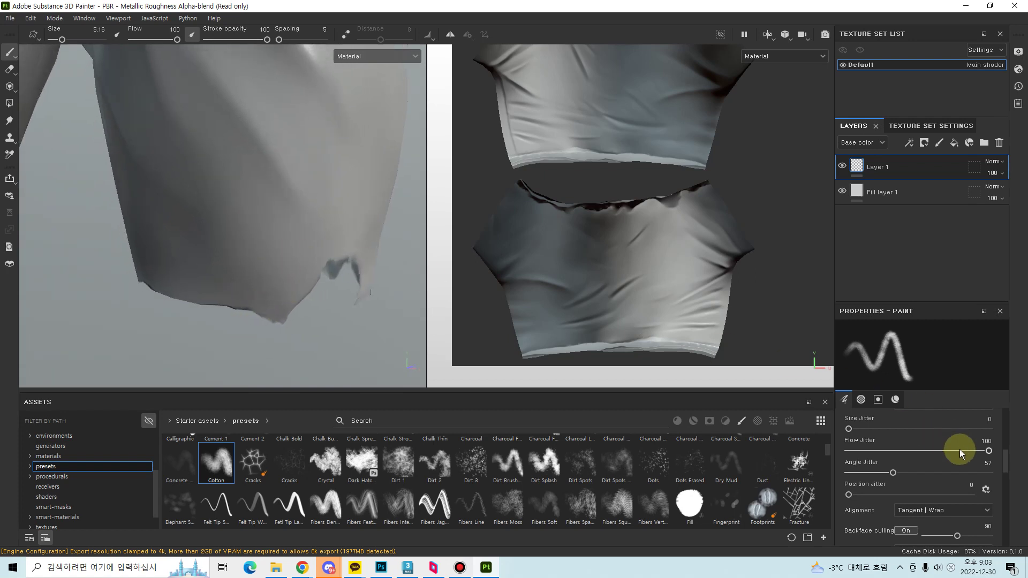
- Enable pressure control for the Cotton brush size, set the minimum size to 3 and try test strokes on the leg
left_click_drag(1001, 468, 1012, 421)
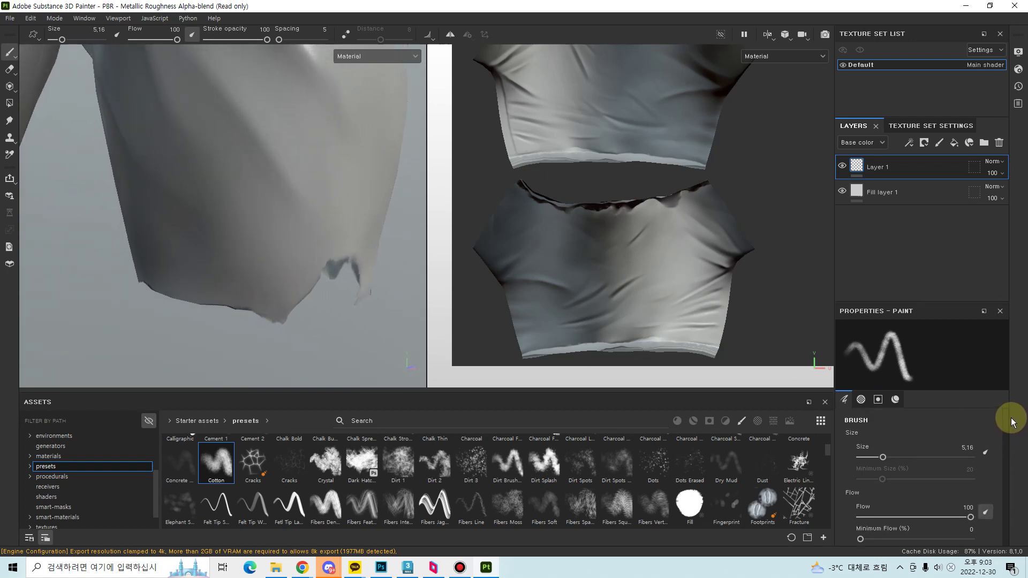
left_click(985, 452)
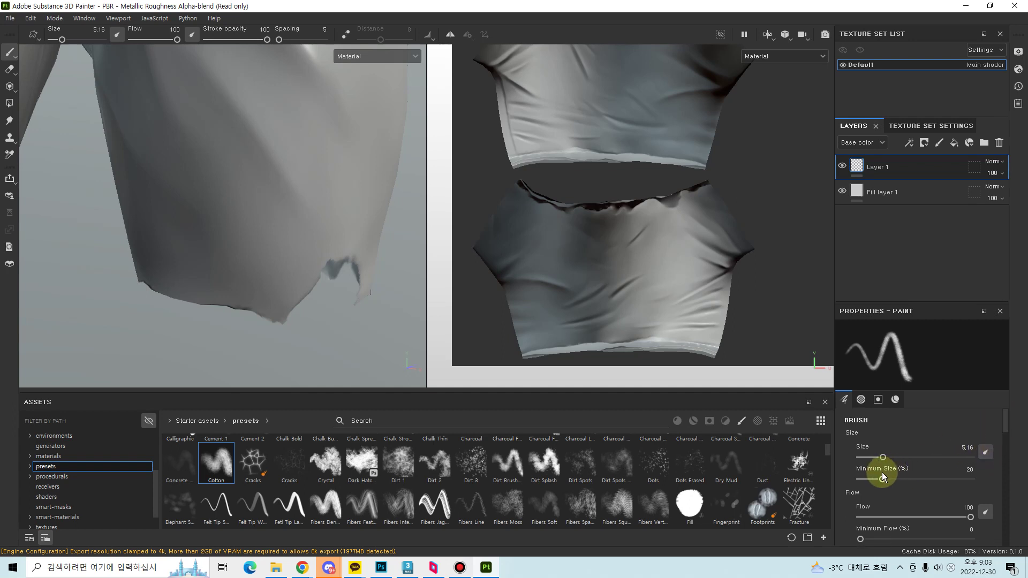
mouse_move(882, 475)
left_mouse_down()
mouse_move(848, 475)
mouse_move(863, 480)
left_mouse_up()
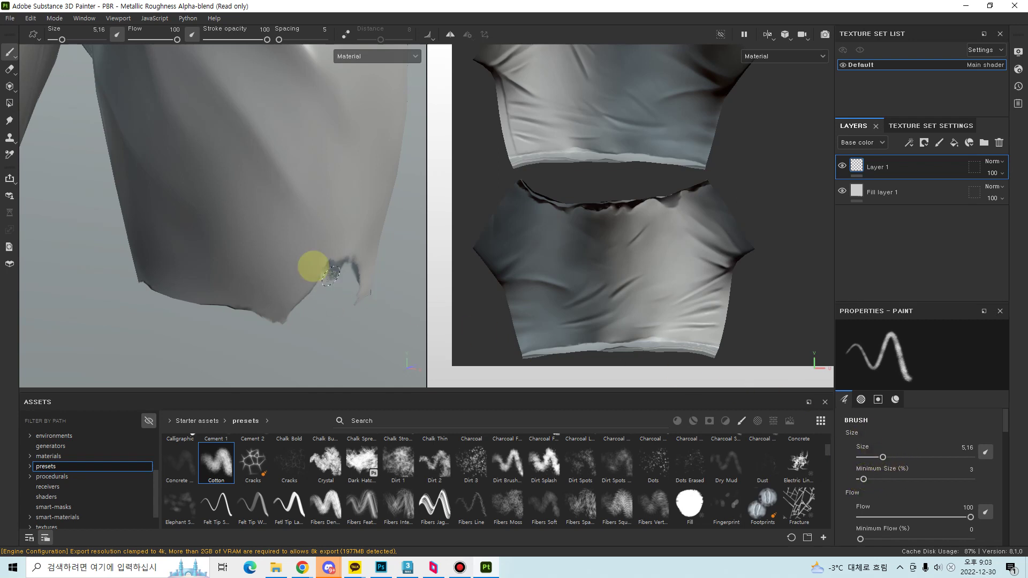
mouse_move(334, 190)
left_mouse_down()
mouse_move(332, 220)
mouse_move(298, 207)
left_mouse_up()
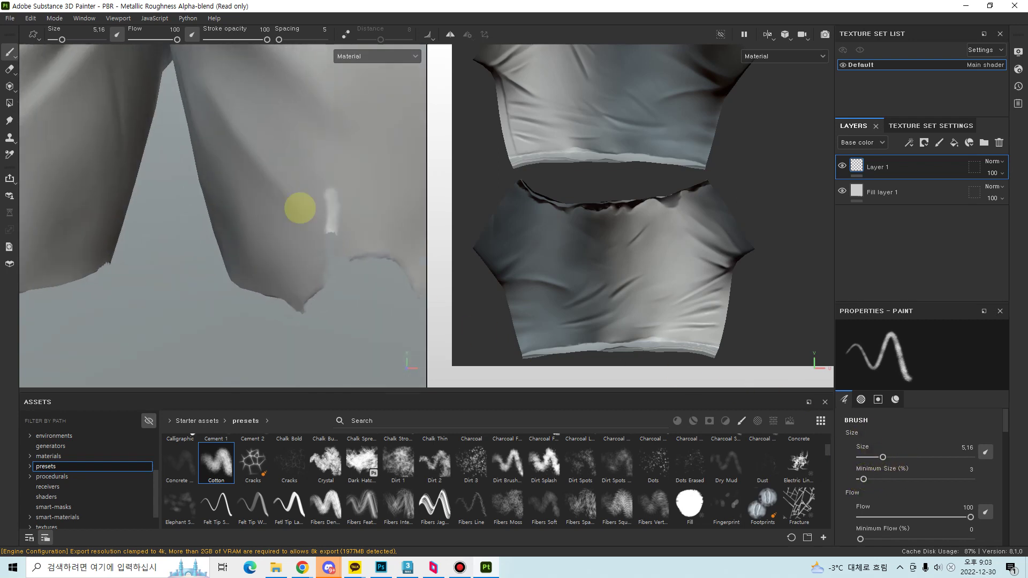
left_click_drag(287, 261, 301, 225, "alt")
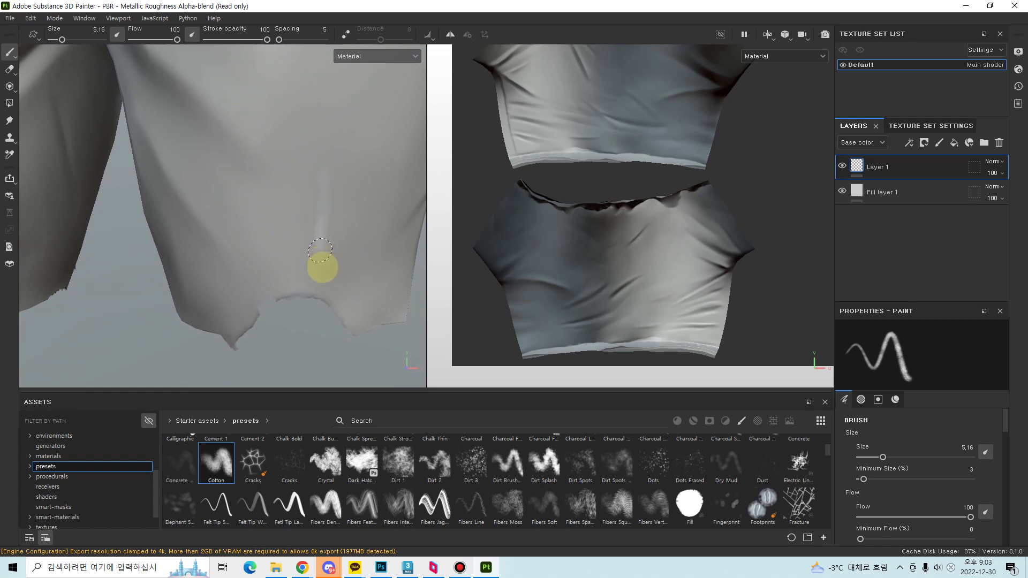
mouse_move(367, 287)
left_mouse_down("alt")
mouse_move(321, 296)
mouse_move(350, 222)
mouse_move(339, 227)
mouse_move(298, 183)
left_mouse_up("alt")
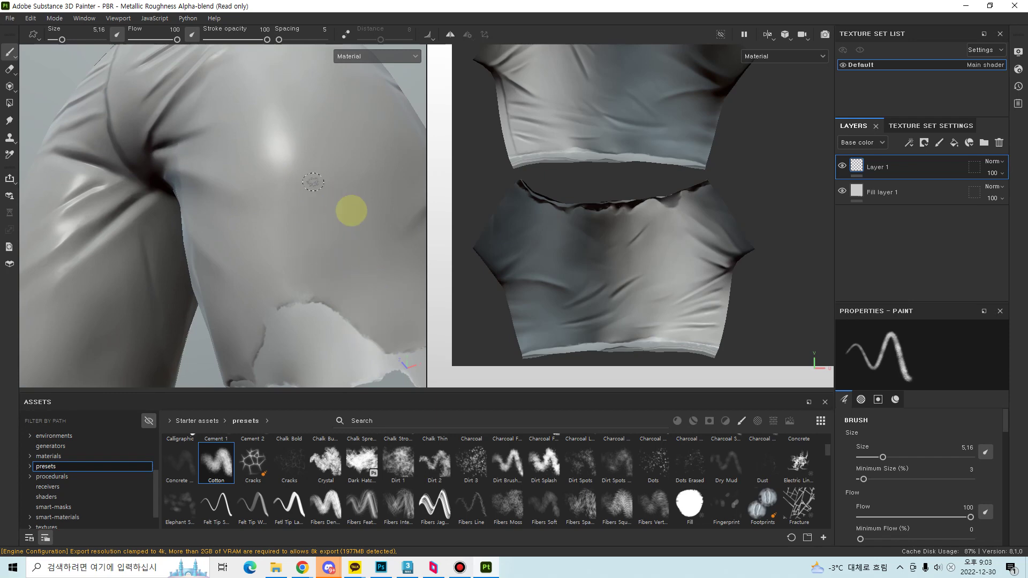
left_click_drag(349, 211, 319, 240, "alt")
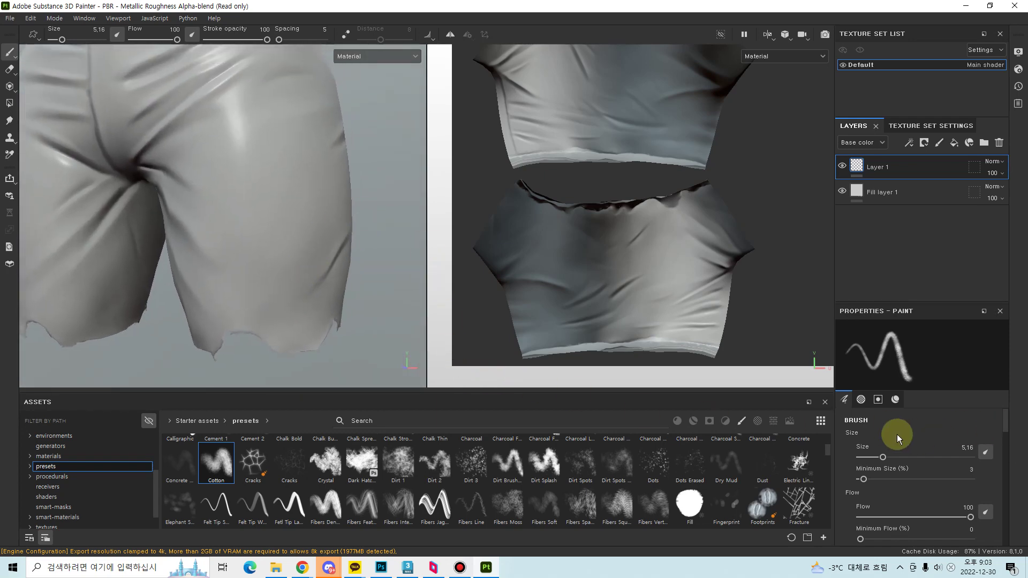
- Lower the brush's minimum size to 0 and try enlarging the Cotton brush to 25.74
left_click_drag(863, 480, 858, 480)
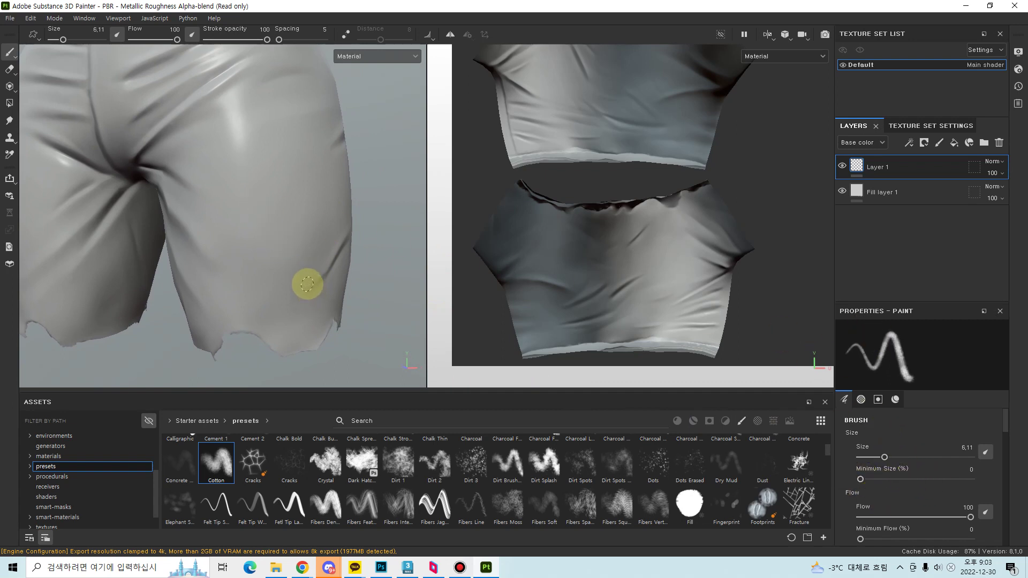
right_click_drag(308, 284, 301, 289, "ctrl")
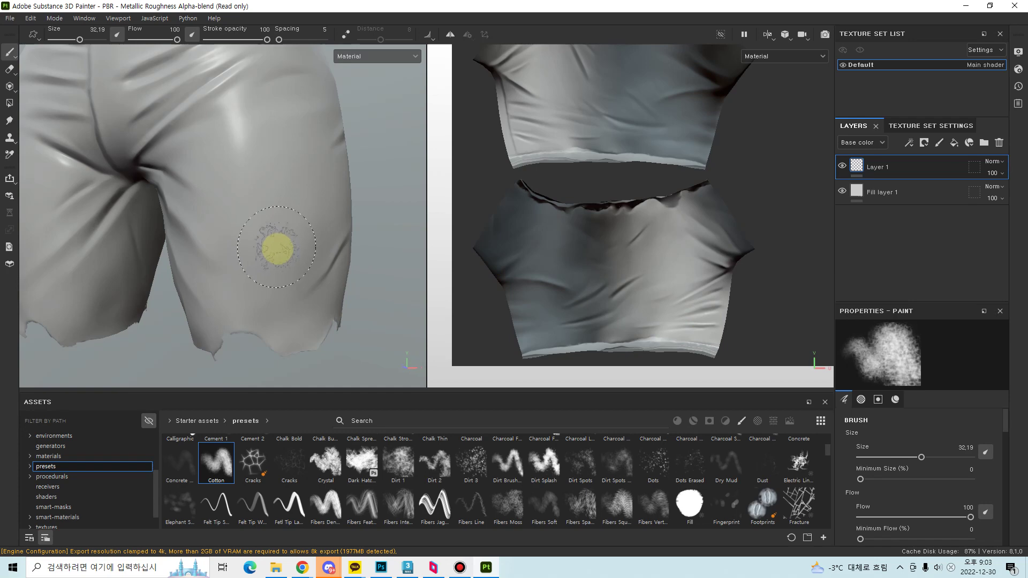
right_click_drag(277, 247, 270, 249, "ctrl")
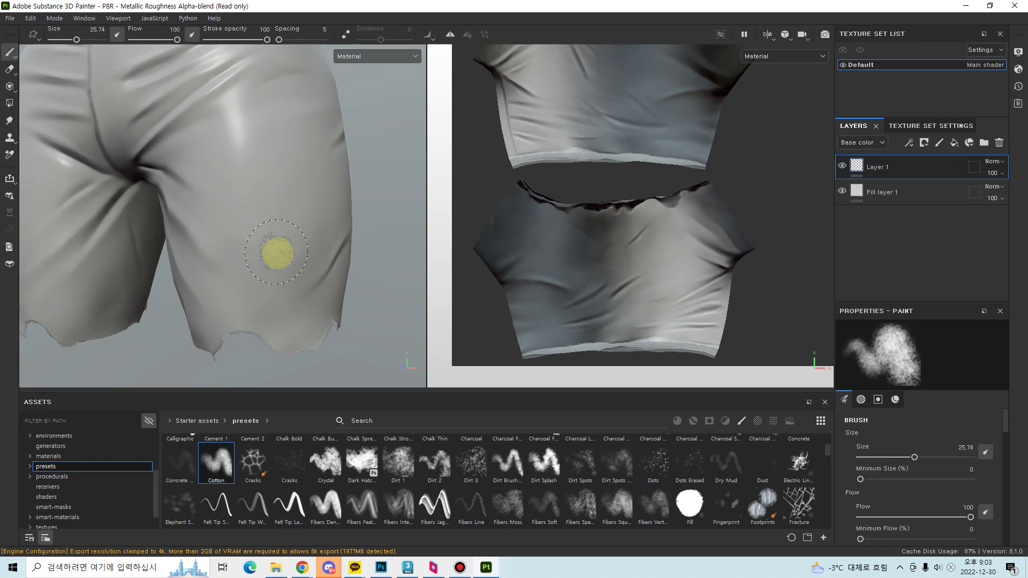
- Try the Crystal and Archive Inker brush presets and settle on Basic Hard
left_click(326, 467)
left_click_drag(828, 454, 821, 420)
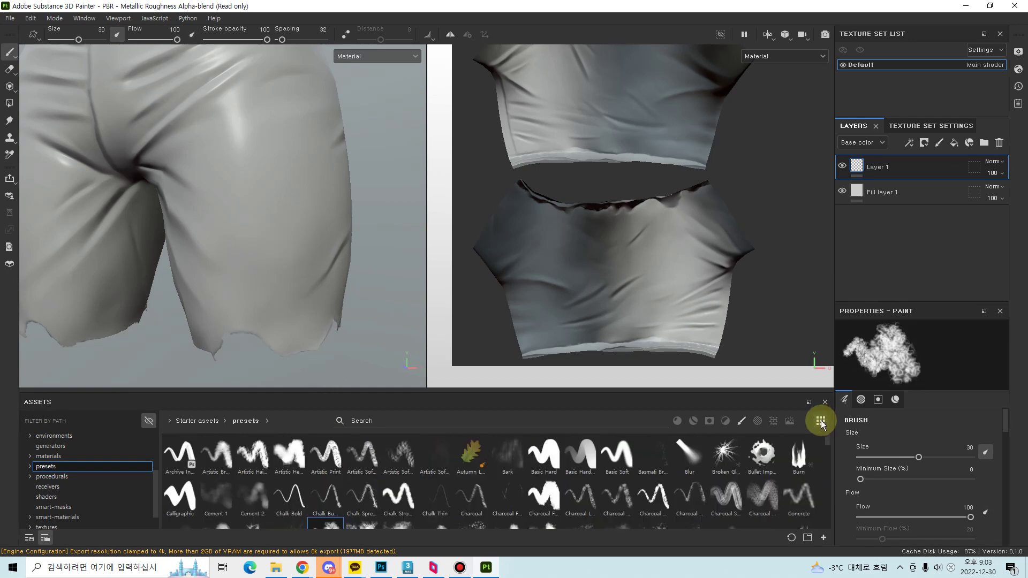
left_click(181, 452)
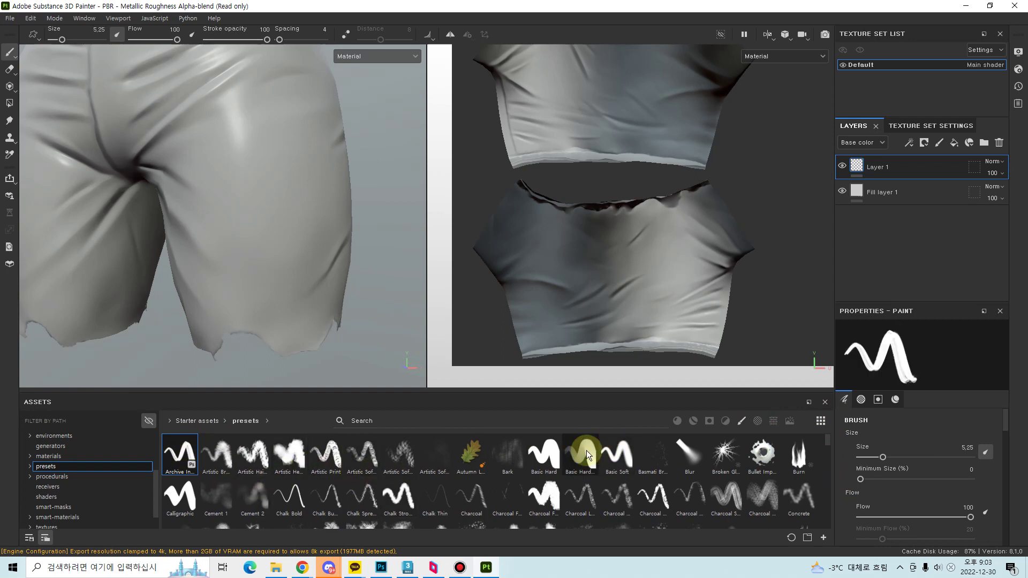
left_click(544, 455)
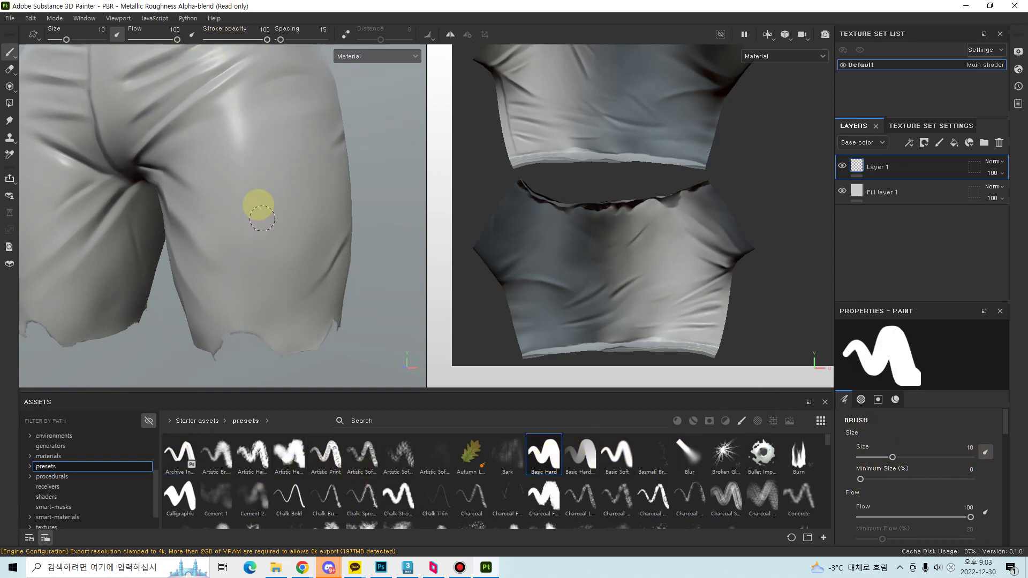
- Test the Basic Hard brush with a few dabs on the thigh, and set its spacing to 11 and size to 4.23
left_click(269, 211)
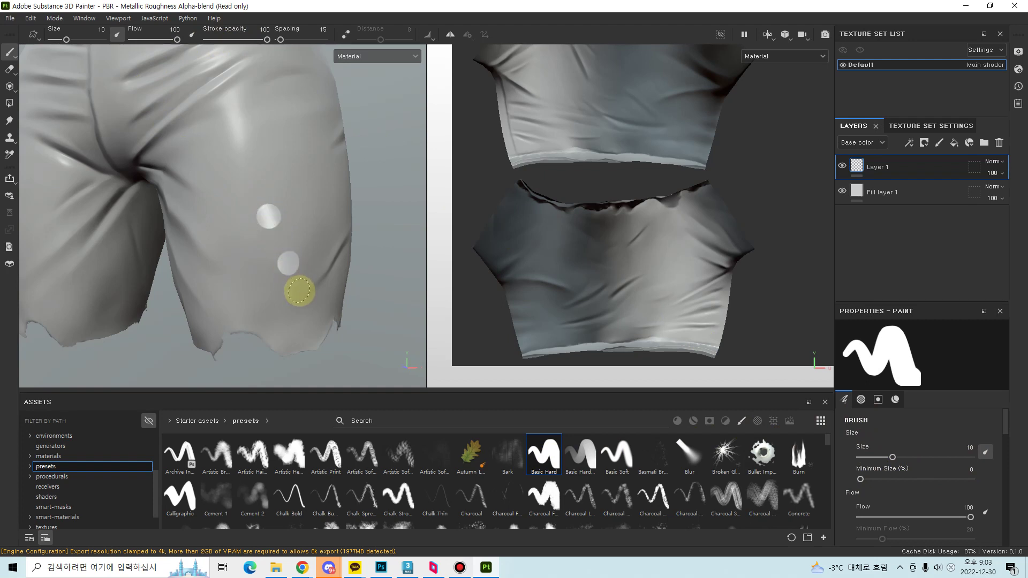
mouse_move(307, 292)
left_mouse_down("alt")
mouse_move(262, 237)
mouse_move(284, 278)
mouse_move(303, 243)
left_mouse_up("alt")
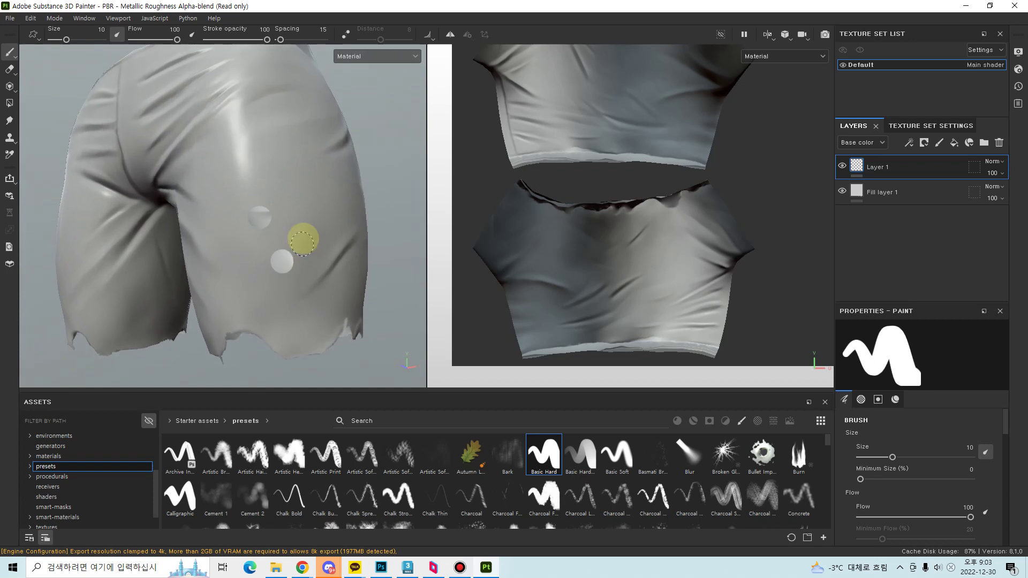
left_click(312, 214)
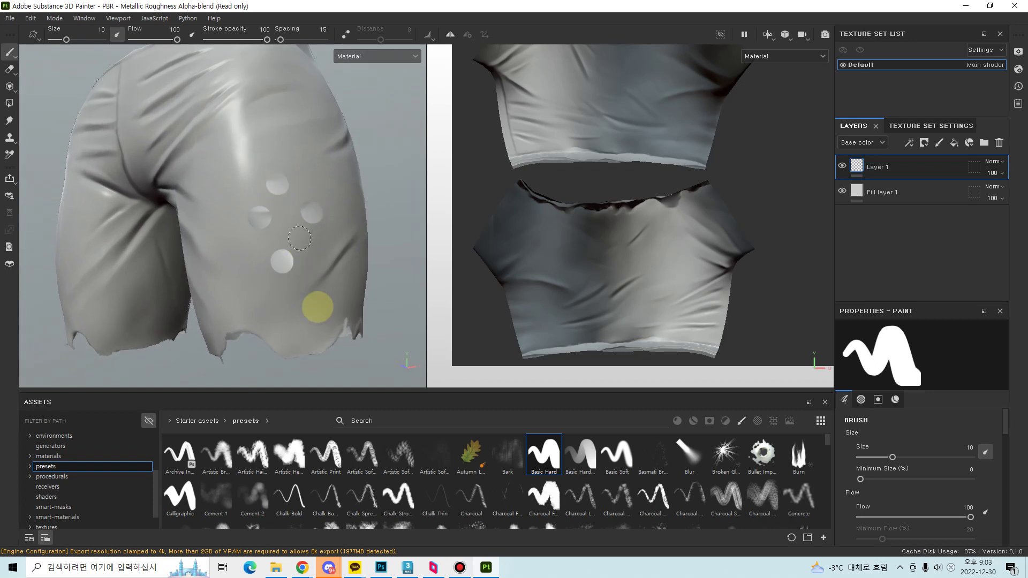
mouse_move(298, 241)
left_mouse_down("alt")
mouse_move(315, 308)
mouse_move(309, 276)
mouse_move(287, 273)
mouse_move(280, 197)
mouse_move(305, 278)
mouse_move(278, 211)
left_mouse_up("alt")
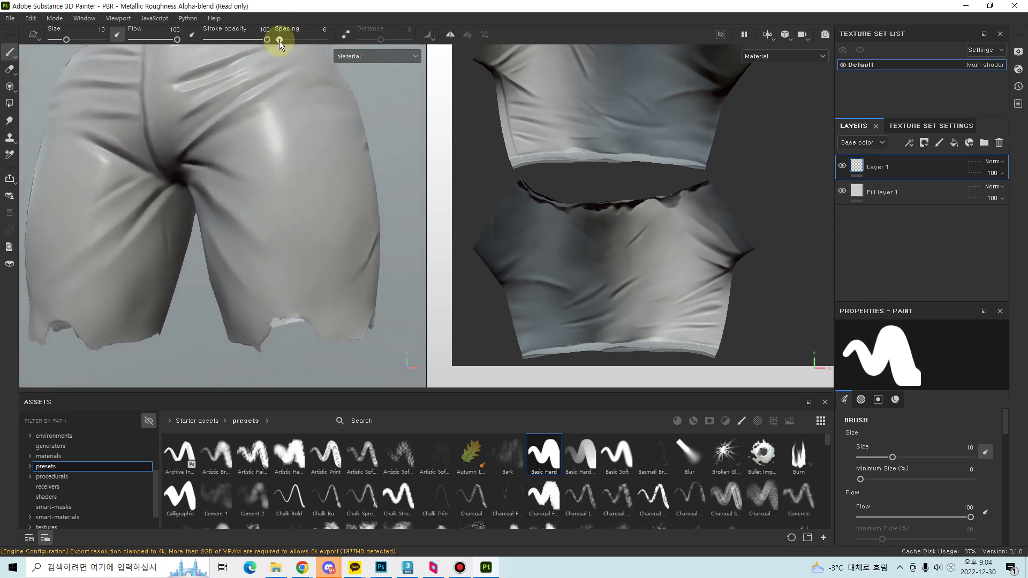
mouse_move(316, 214)
left_mouse_down("alt")
mouse_move(321, 232)
mouse_move(301, 251)
left_mouse_up("alt")
mouse_move(893, 458)
left_mouse_down()
mouse_move(934, 459)
mouse_move(881, 456)
left_mouse_up()
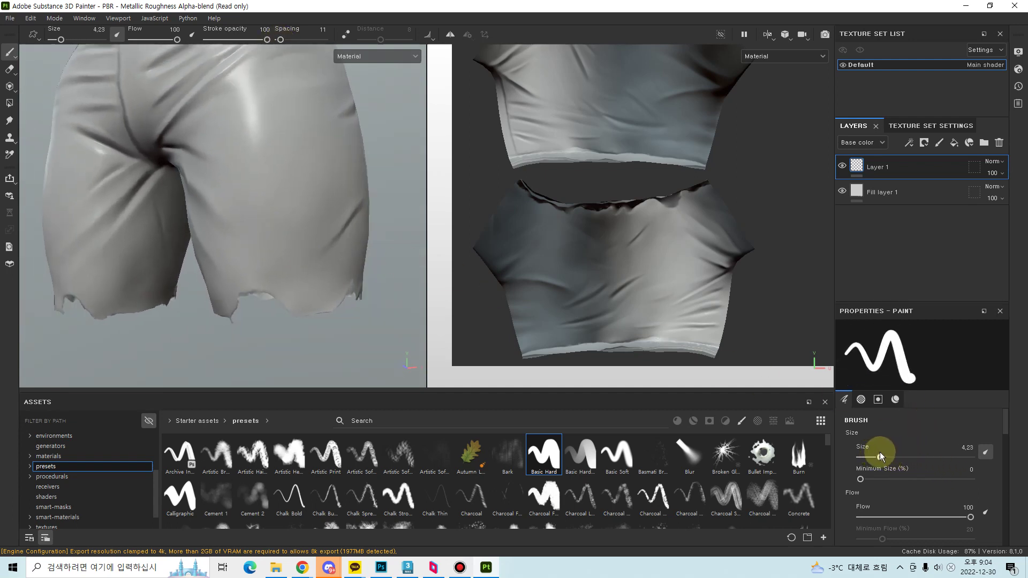
- Look through the interface options in the application settings, including the language choice, and close them without changes
left_click(30, 18)
left_click(51, 64)
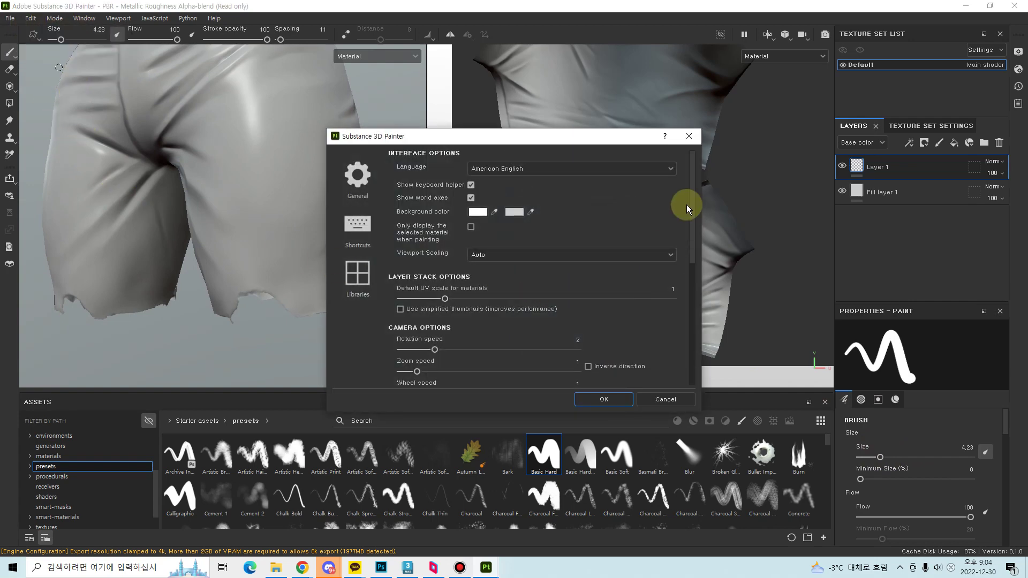
mouse_move(695, 172)
left_mouse_down()
mouse_move(695, 300)
mouse_move(693, 172)
left_mouse_up()
left_click(671, 169)
left_click(671, 169)
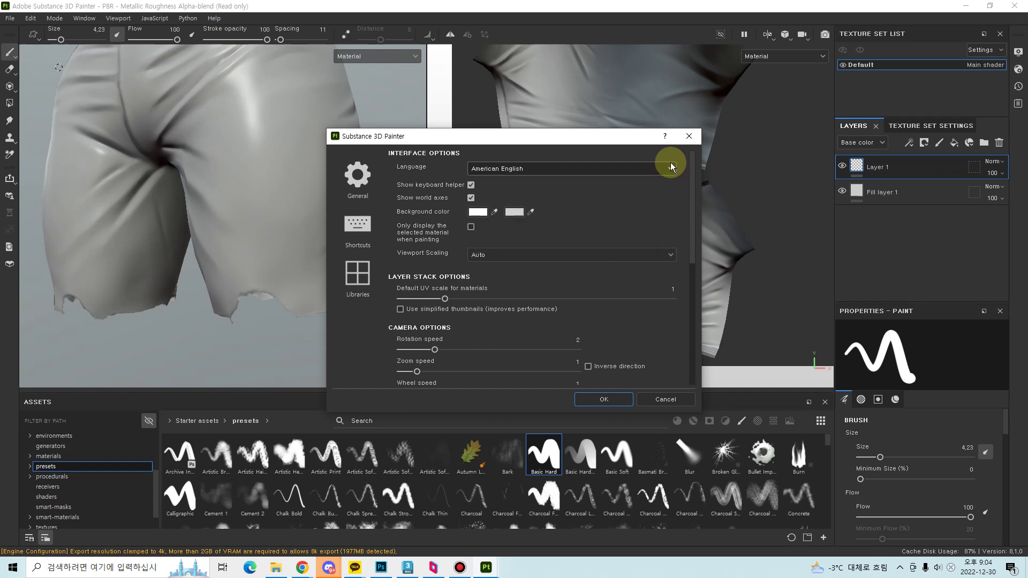
left_click(689, 136)
- Work over the torn leg hem with the Basic Hard brush at sizes 0.44 and 2.16
scroll(332, 265, "up", 3)
mouse_move(342, 272)
left_mouse_down("alt")
mouse_move(300, 211)
mouse_move(302, 280)
left_mouse_up("alt")
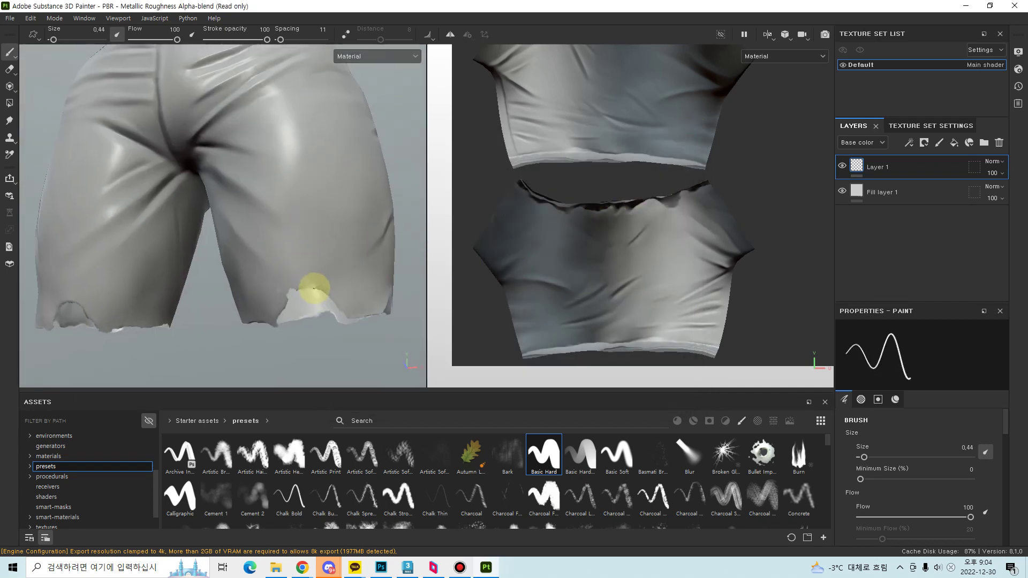
scroll(333, 282, "up", 5)
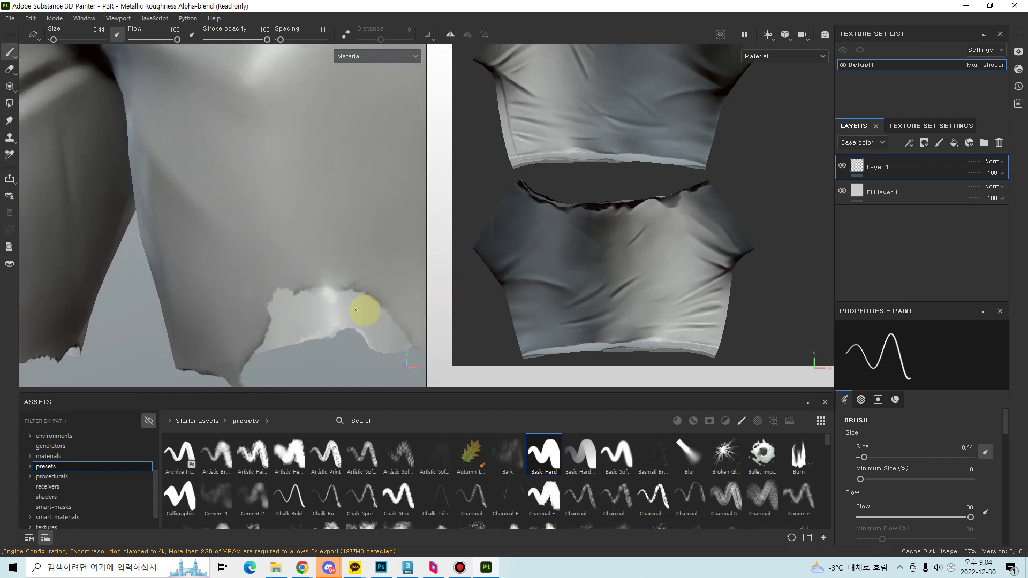
mouse_move(339, 237)
left_mouse_down("alt")
mouse_move(223, 246)
mouse_move(316, 260)
left_mouse_up("alt")
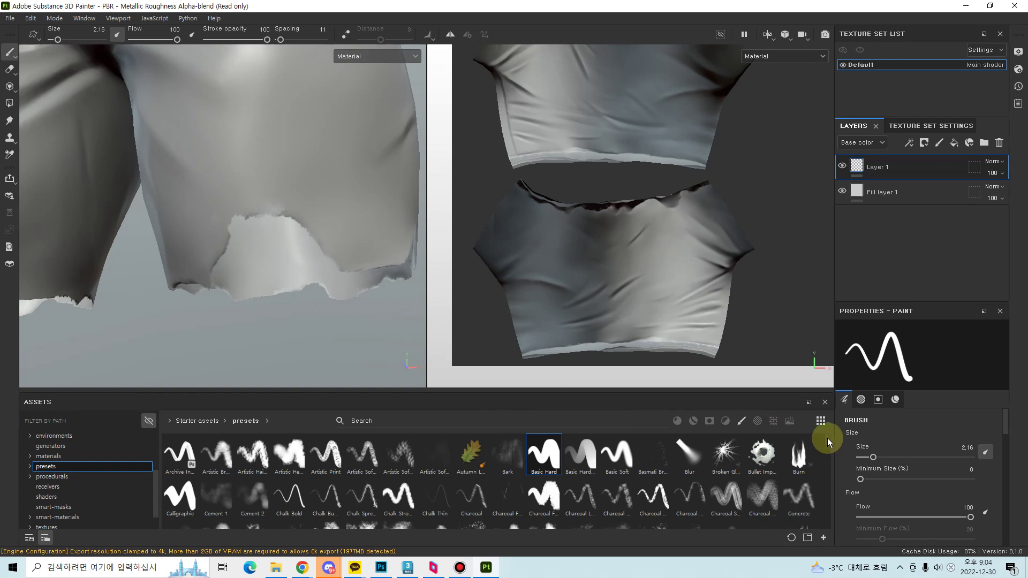
- Choose the Dirt Brushed preset and reduce its size to 6.1 for the torn hem
mouse_move(827, 438)
left_mouse_down()
mouse_move(828, 458)
mouse_move(828, 449)
left_mouse_up()
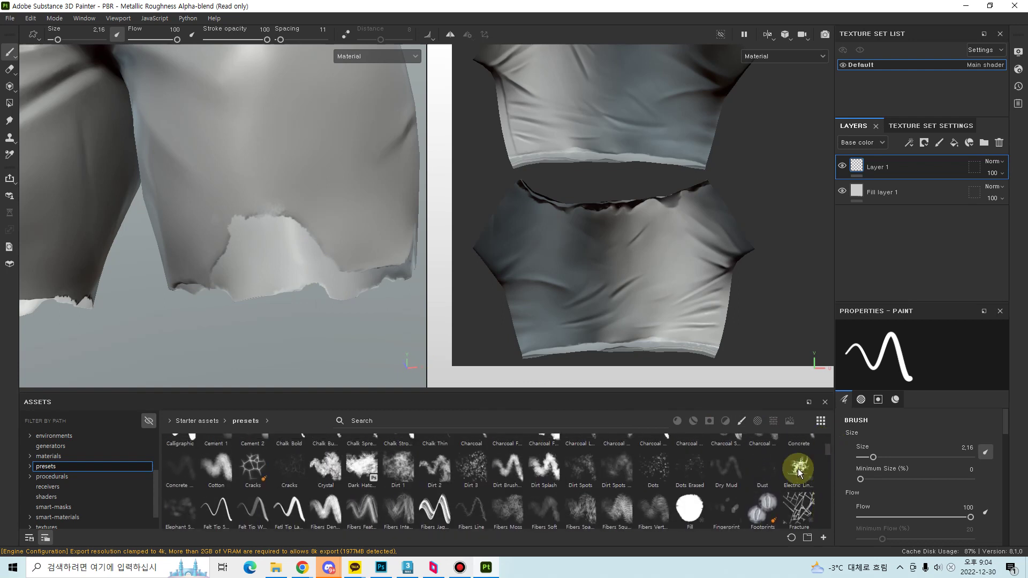
left_click(542, 469)
left_click(502, 475)
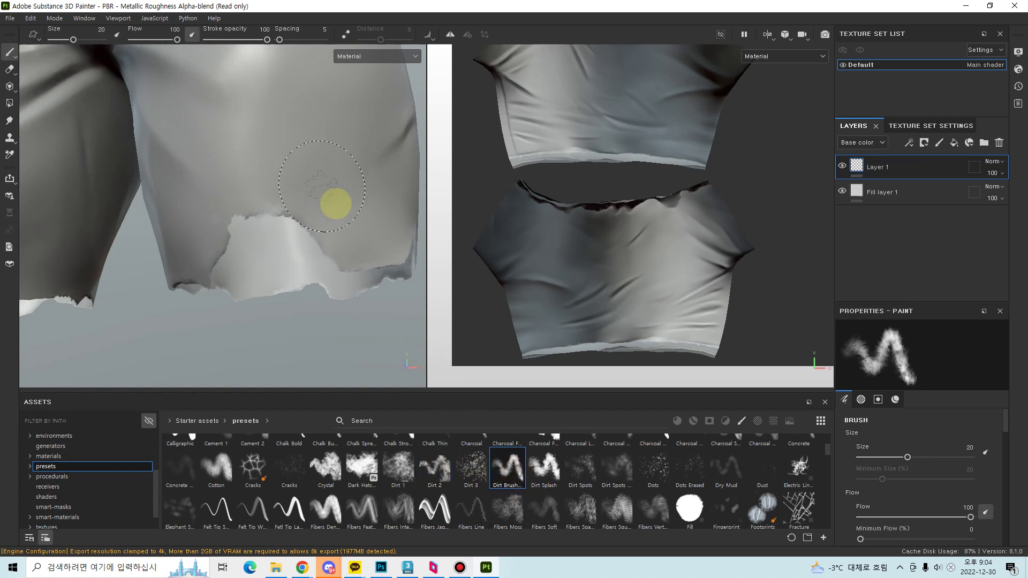
mouse_move(338, 202)
left_mouse_down("alt")
mouse_move(308, 232)
mouse_move(279, 235)
left_mouse_up("alt")
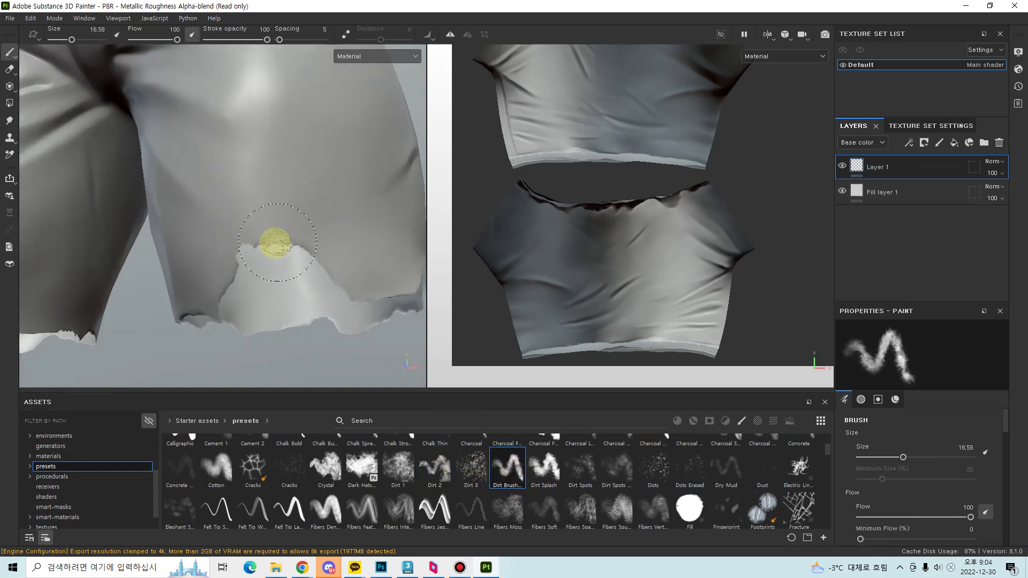
right_click_drag(275, 241, 262, 249, "ctrl")
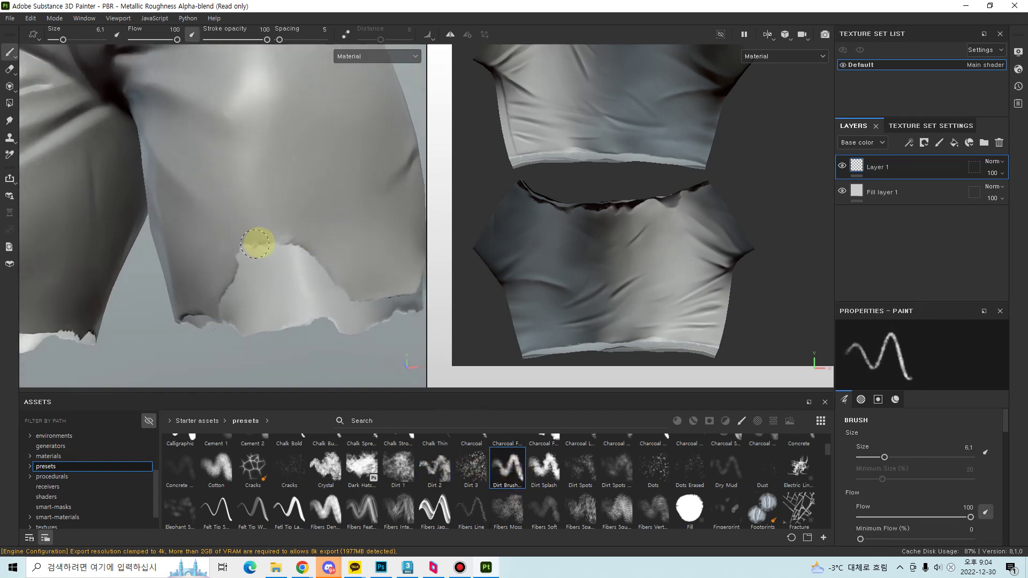
- Roughen the torn hem edges around the leg with the Dirt Brushed brush
mouse_move(261, 249)
left_mouse_down("alt")
mouse_move(310, 280)
mouse_move(290, 261)
mouse_move(314, 229)
mouse_move(300, 231)
left_mouse_up("alt")
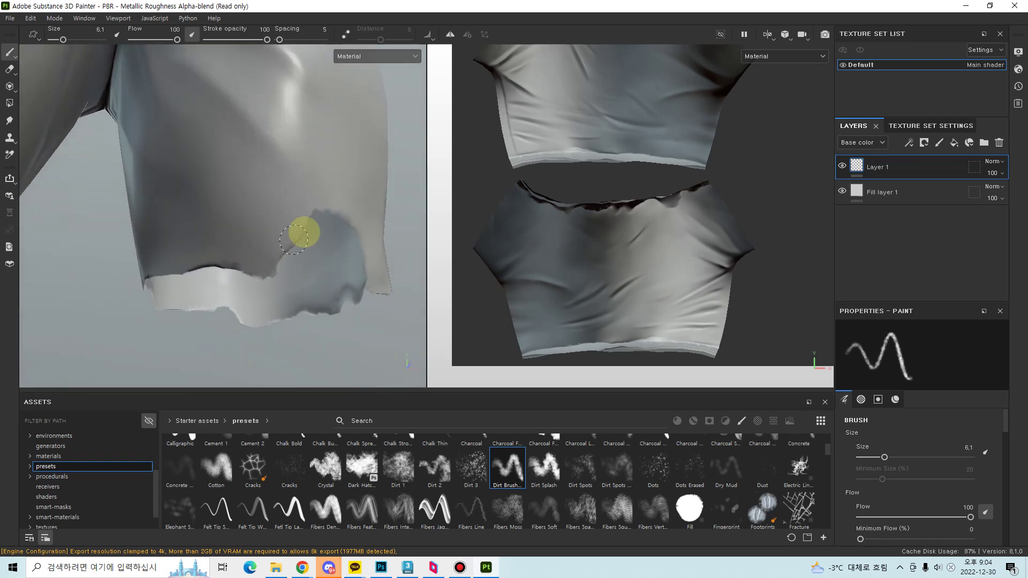
mouse_move(279, 266)
left_mouse_down("alt")
mouse_move(236, 330)
mouse_move(305, 262)
mouse_move(261, 269)
left_mouse_up("alt")
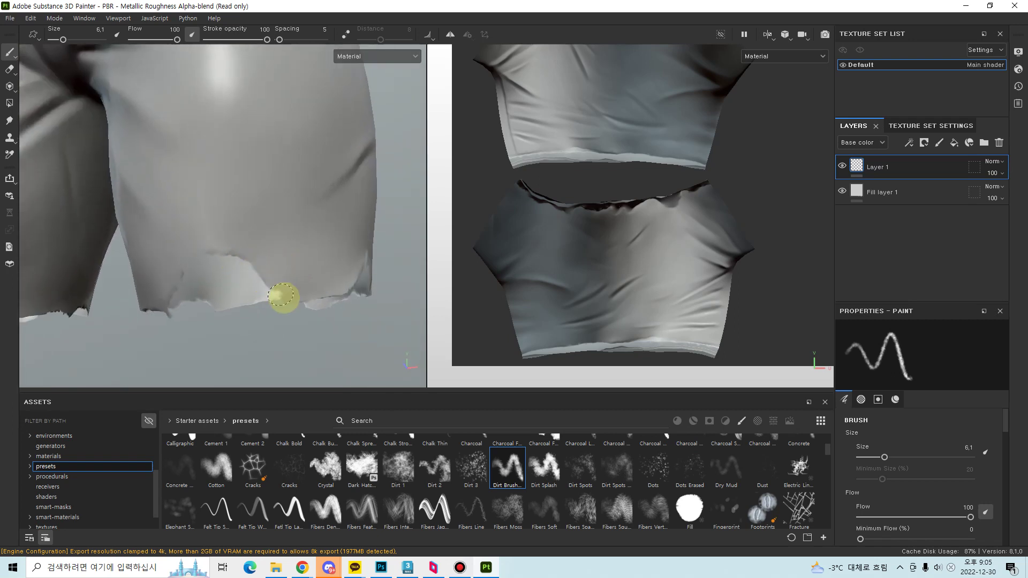
mouse_move(324, 227)
left_mouse_down("alt")
mouse_move(234, 239)
mouse_move(128, 232)
mouse_move(324, 225)
mouse_move(310, 257)
mouse_move(333, 250)
mouse_move(241, 226)
mouse_move(326, 230)
mouse_move(311, 241)
left_mouse_up("alt")
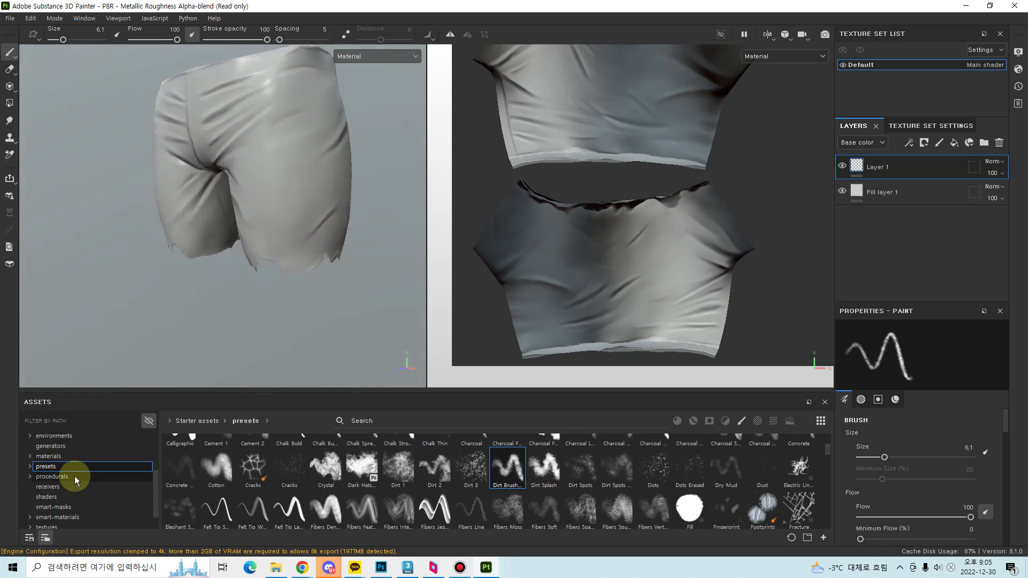
- Browse the materials and smart materials, and add the Fabric WOODLAND Used smart material between Layer 1 and Fill layer 1
mouse_move(156, 481)
left_mouse_down()
mouse_move(156, 496)
mouse_move(155, 473)
left_mouse_up()
left_click(100, 457)
left_click(104, 455)
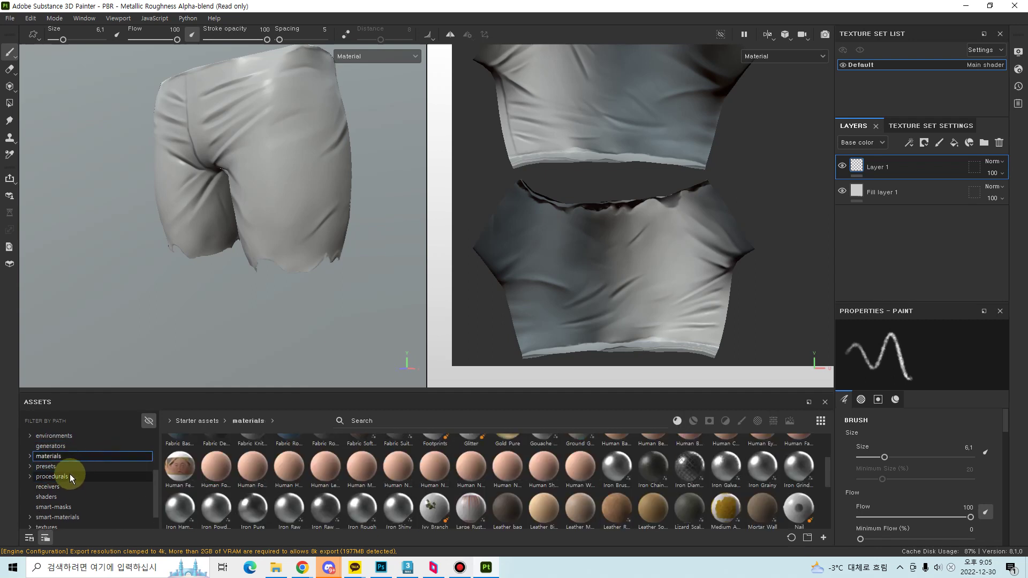
left_click(77, 515)
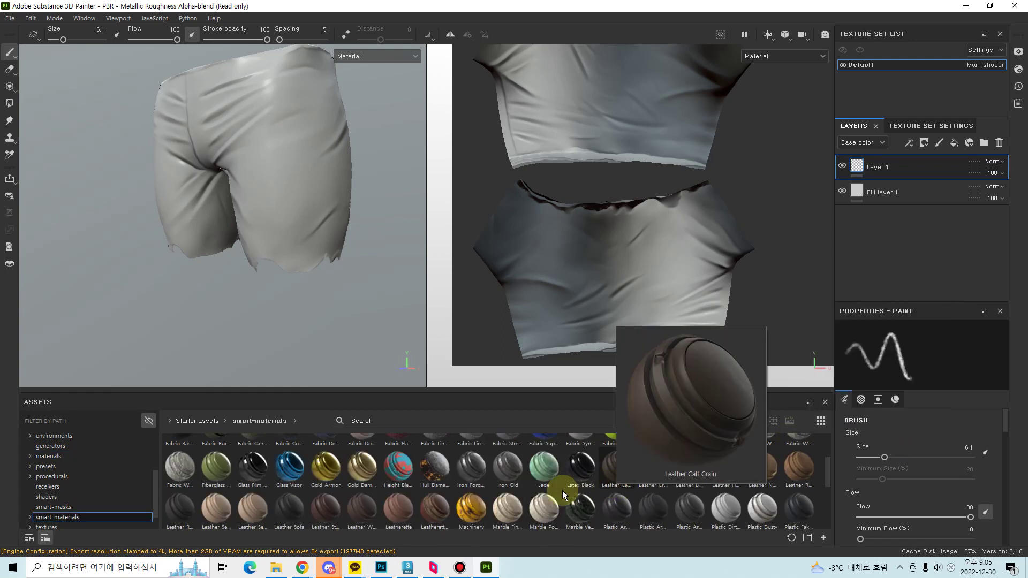
left_click_drag(181, 473, 873, 182)
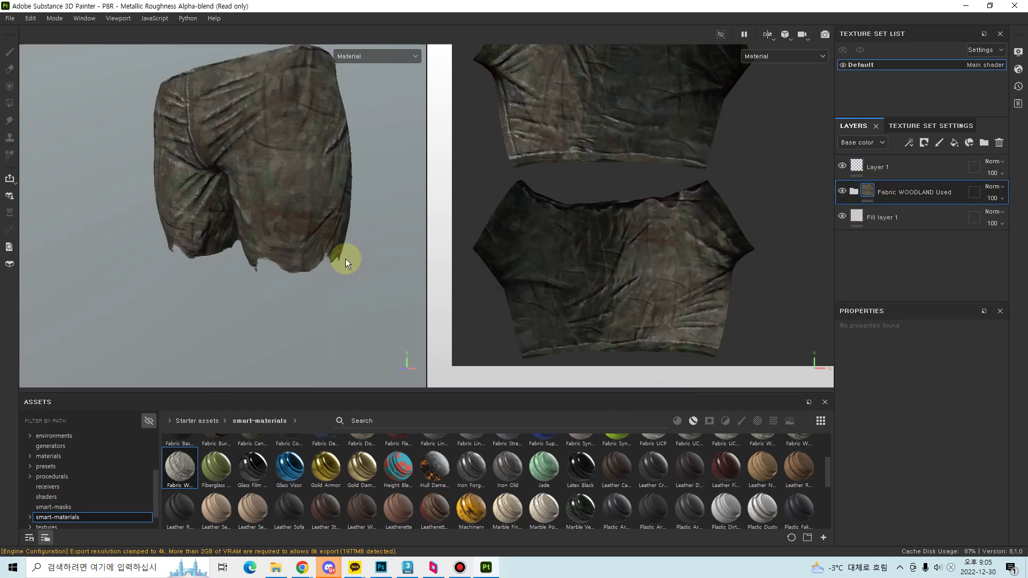
- Inspect the camouflage fabric on the shorts and expand the Fabric WOODLAND Used folder to show its sublayers
left_click_drag(346, 259, 303, 218, "alt")
right_click_drag(303, 218, 303, 278, "alt")
left_click_drag(304, 278, 322, 301, "alt")
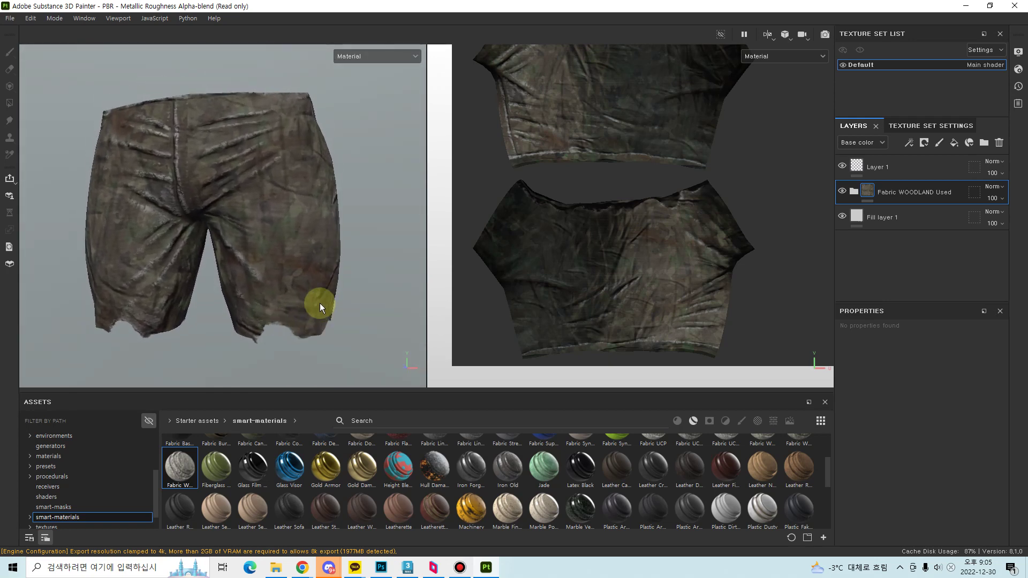
left_click(858, 188)
scroll(913, 257, "down", 1)
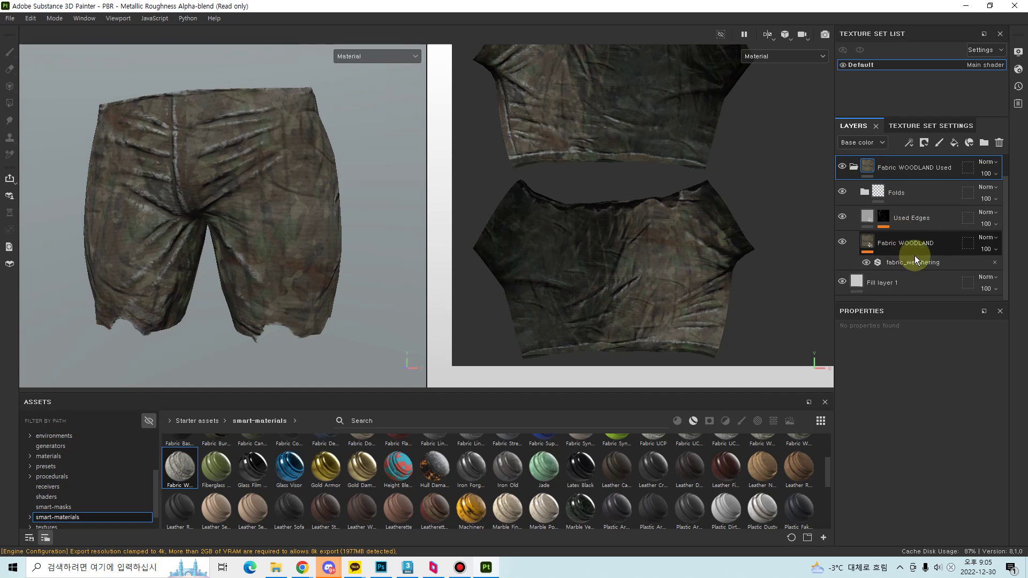
- Review the Fabric WOODLAND layer's color and pattern parameters and set its base color opacity to 35
left_click(932, 248)
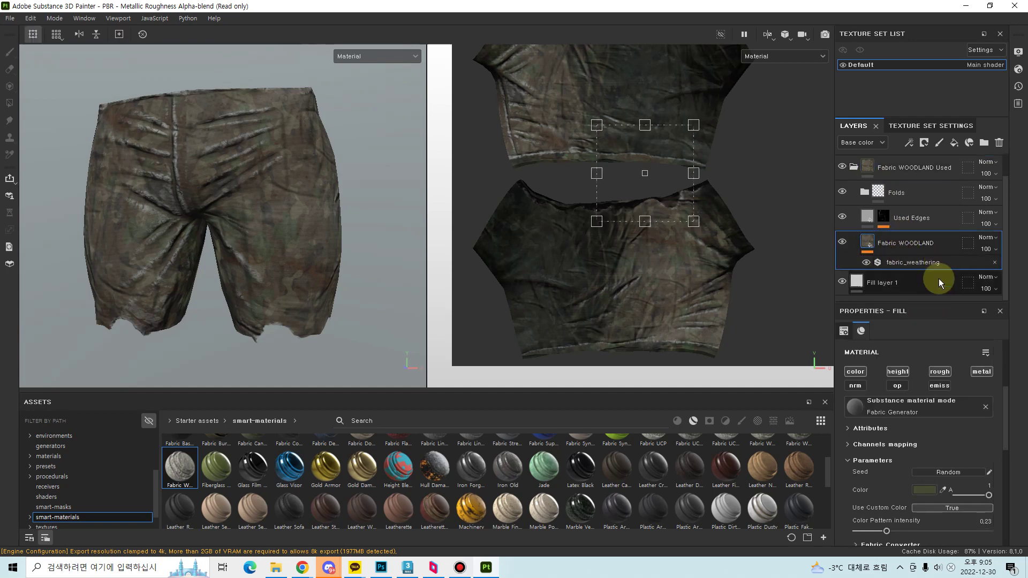
scroll(958, 471, "down", 5)
scroll(963, 483, "down", 5)
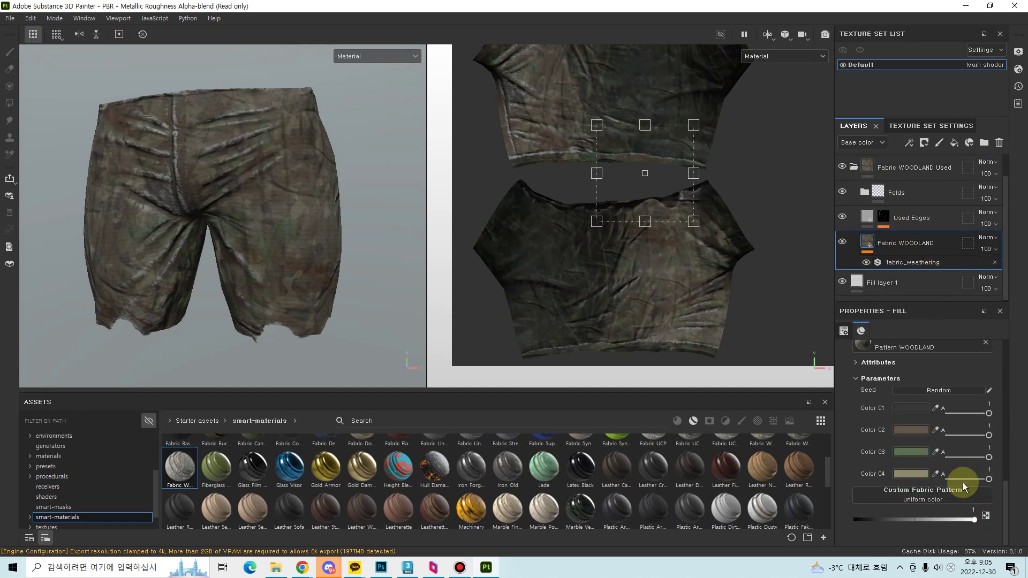
scroll(963, 483, "up", 1)
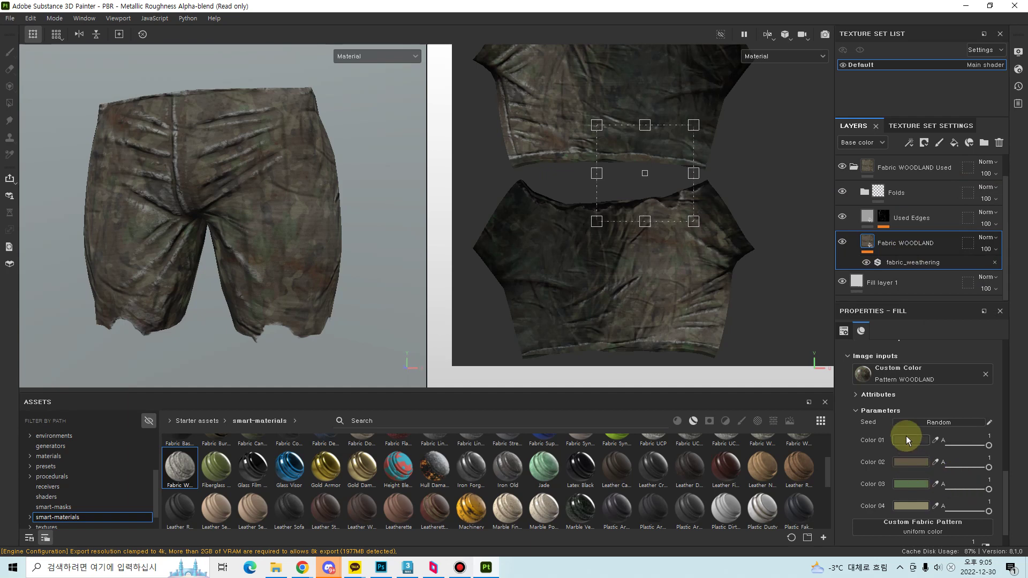
scroll(906, 436, "down", 1)
scroll(906, 436, "up", 10)
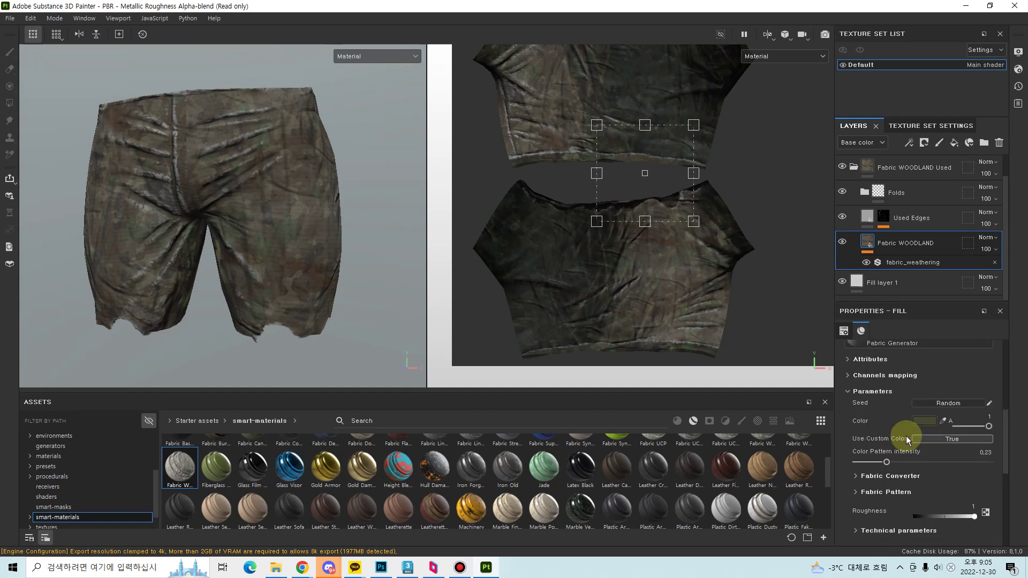
left_click(985, 249)
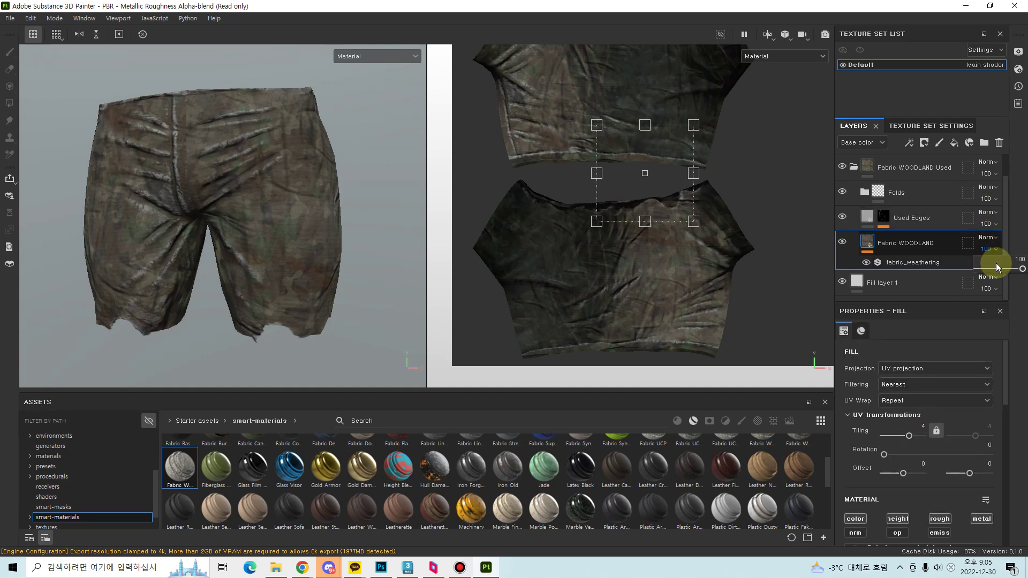
mouse_move(994, 268)
left_mouse_down()
mouse_move(977, 269)
mouse_move(993, 274)
left_mouse_up()
left_click_drag(219, 279, 811, 256, "alt")
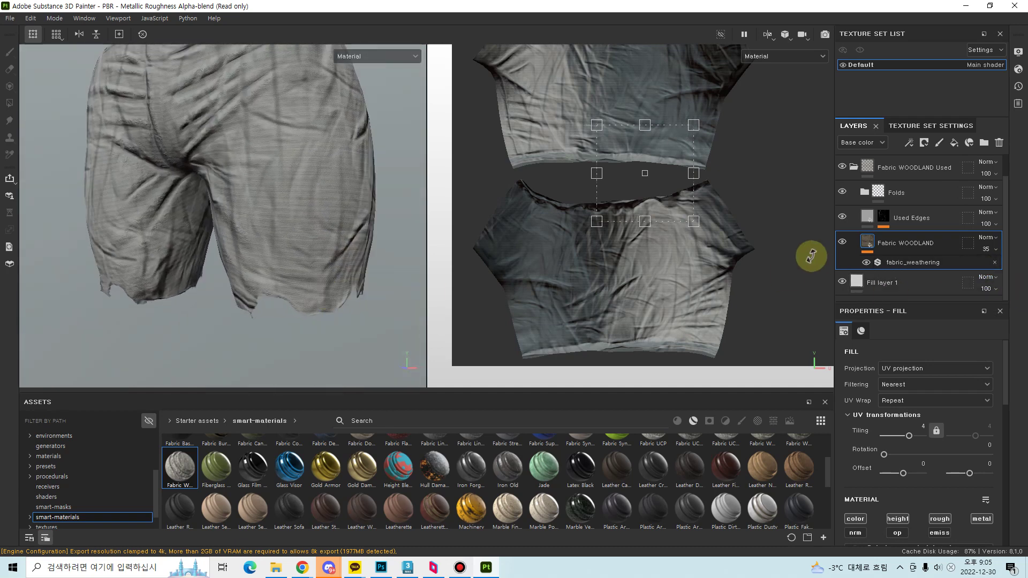
- Change Fill layer 1's uniform base color to a dark navy blue
left_click(916, 279)
scroll(980, 473, "down", 5)
left_click(953, 459)
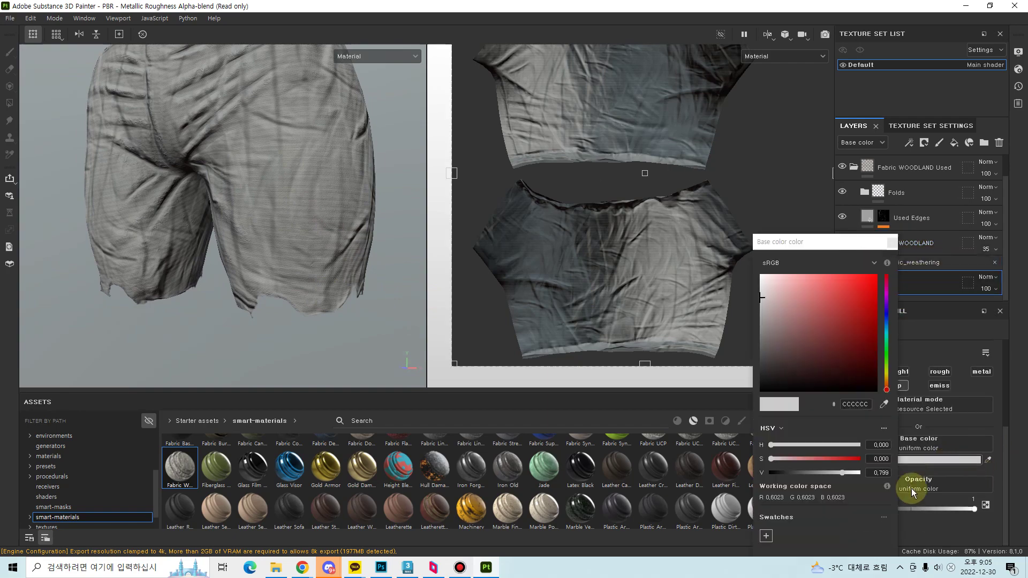
left_click_drag(789, 332, 783, 333)
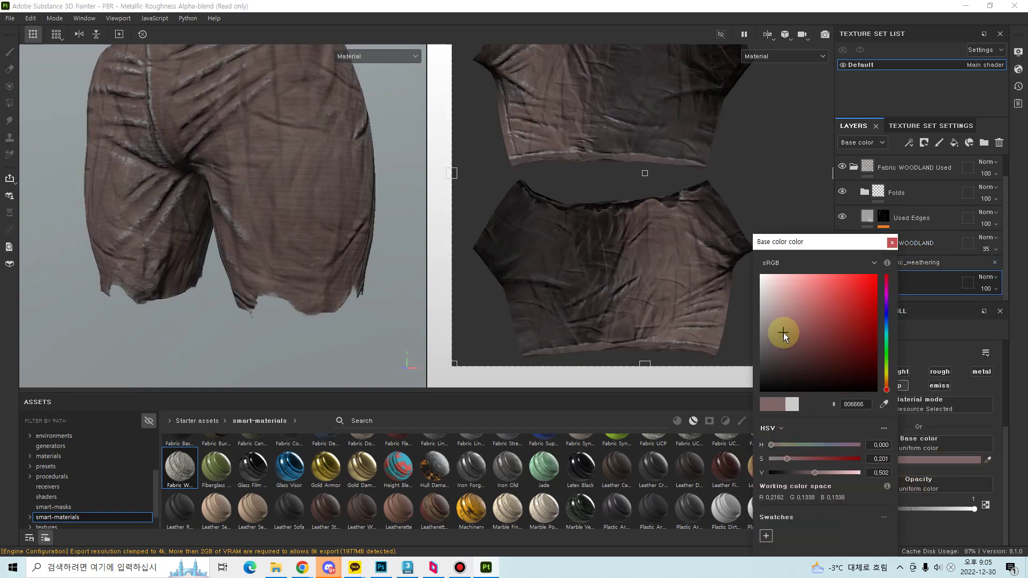
left_click(887, 375)
left_click_drag(887, 374, 888, 320)
mouse_move(808, 337)
left_mouse_down()
mouse_move(781, 364)
mouse_move(799, 345)
left_mouse_up()
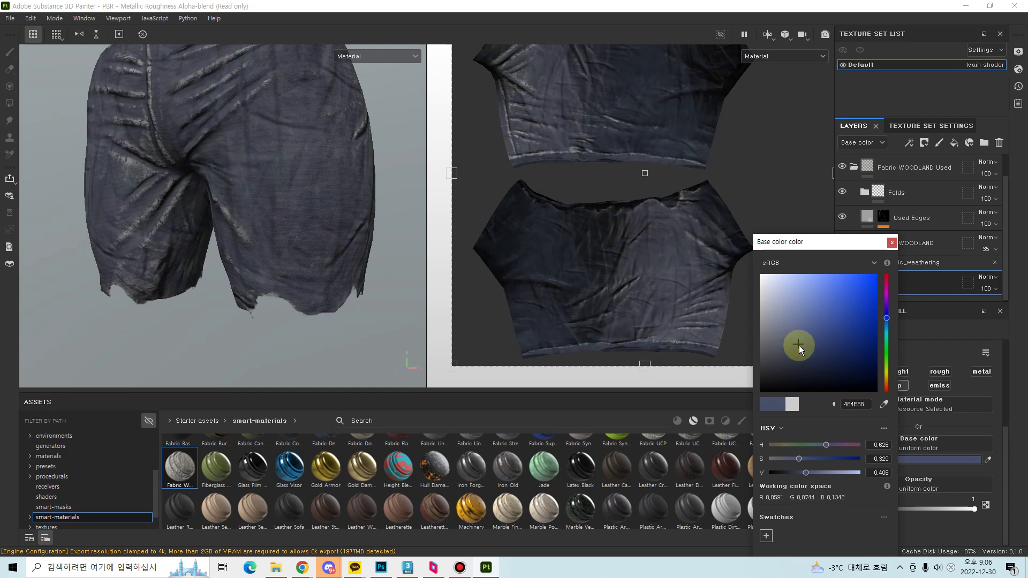
left_click_drag(246, 172, 704, 331, "alt")
left_click_drag(786, 361, 819, 341)
left_click(891, 245)
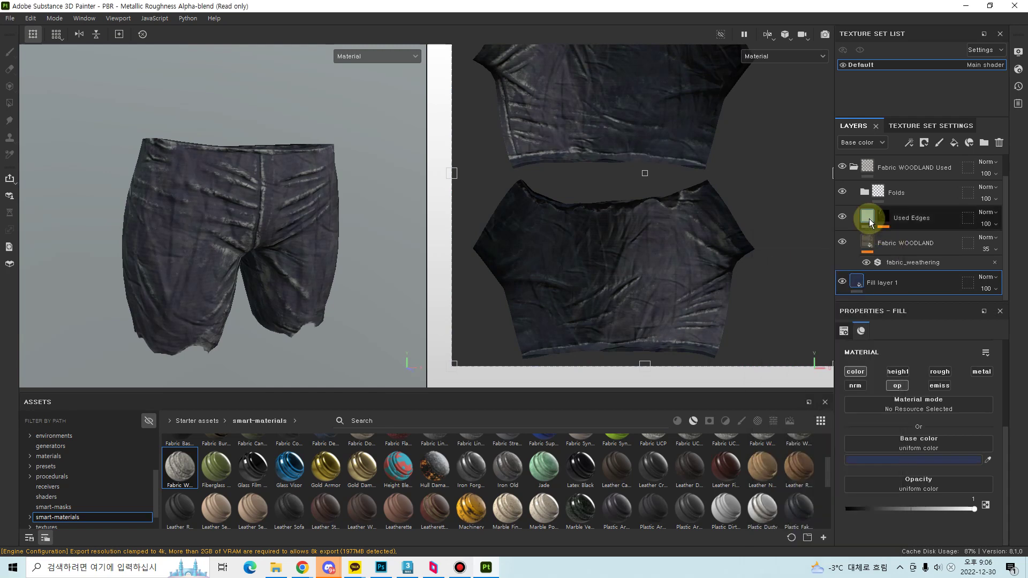
- Set the Used Edges layer's base color blending mode to Overlay and its opacity to 52
left_click(869, 218)
left_click_drag(280, 266, 281, 231, "alt")
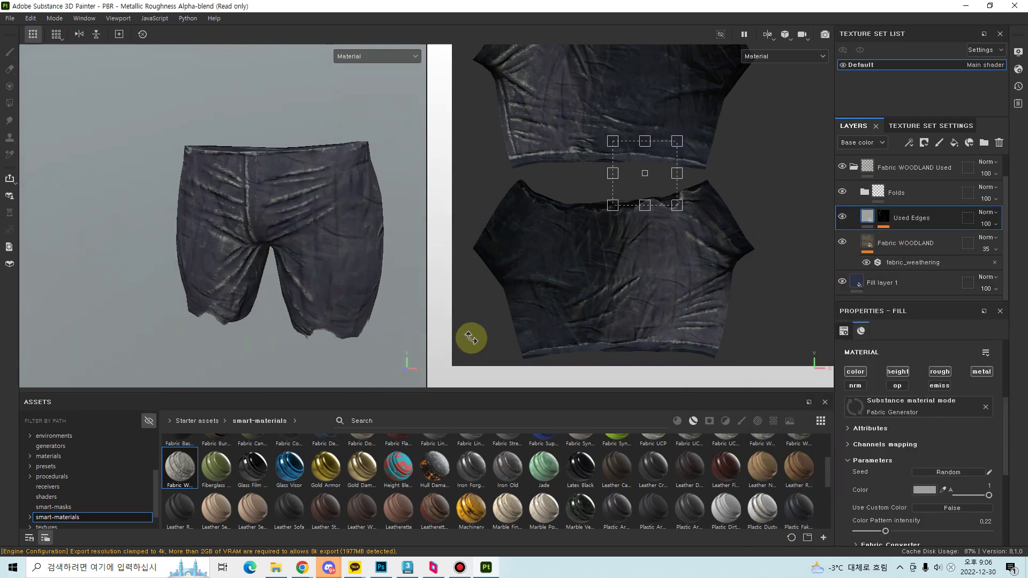
left_click(986, 213)
left_click(975, 377)
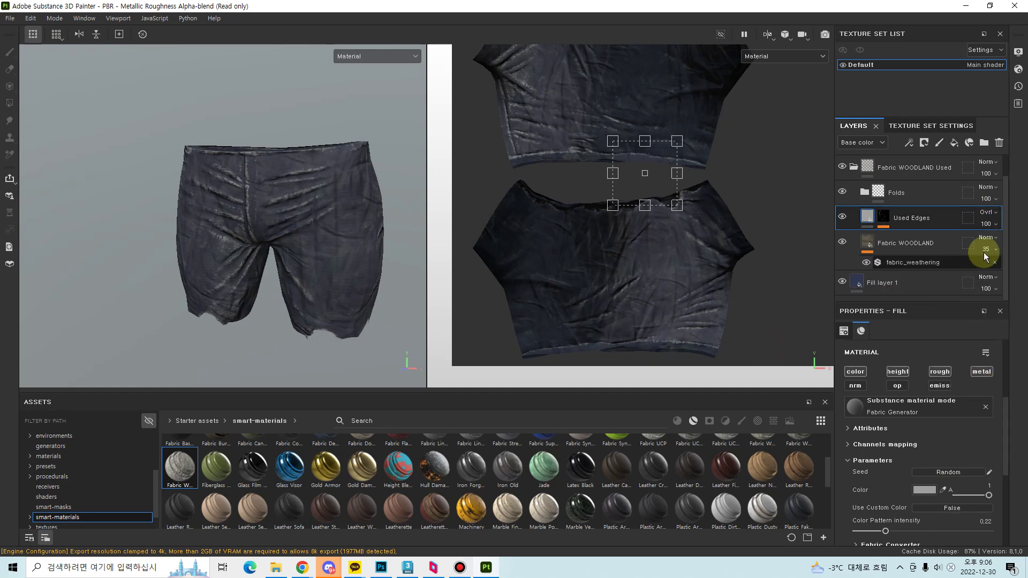
left_click(987, 225)
mouse_move(992, 243)
left_mouse_down()
mouse_move(1014, 238)
mouse_move(1002, 242)
left_mouse_up()
scroll(333, 268, "down", 3)
left_click_drag(322, 363, 339, 291, "alt")
- Collapse the Fabric WOODLAND Used folder and enable the roughness channel on Fill layer 1 with a value of 0.6571
left_click(877, 194)
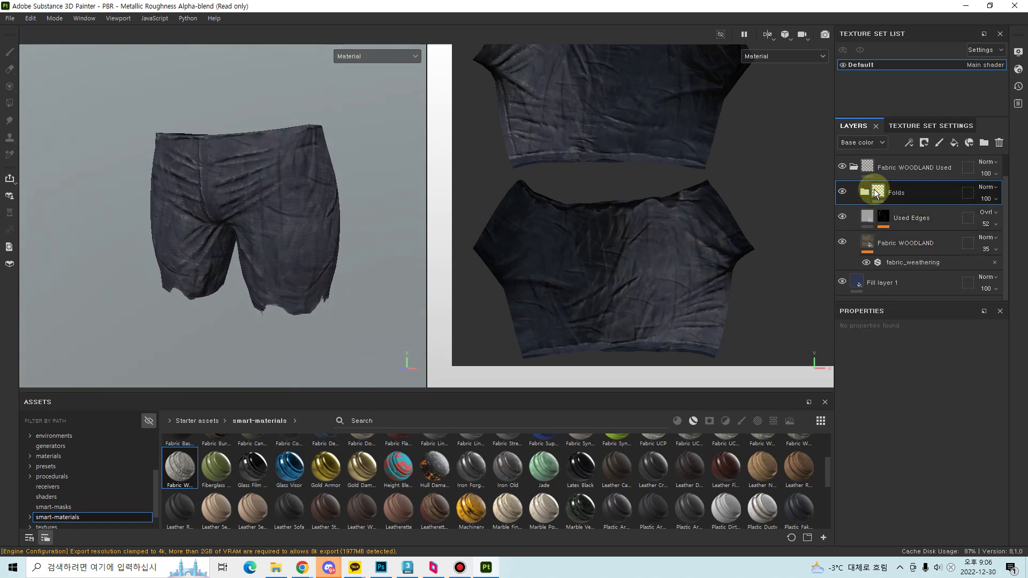
left_click(899, 162)
left_click(856, 166)
left_click_drag(326, 257, 316, 259, "alt")
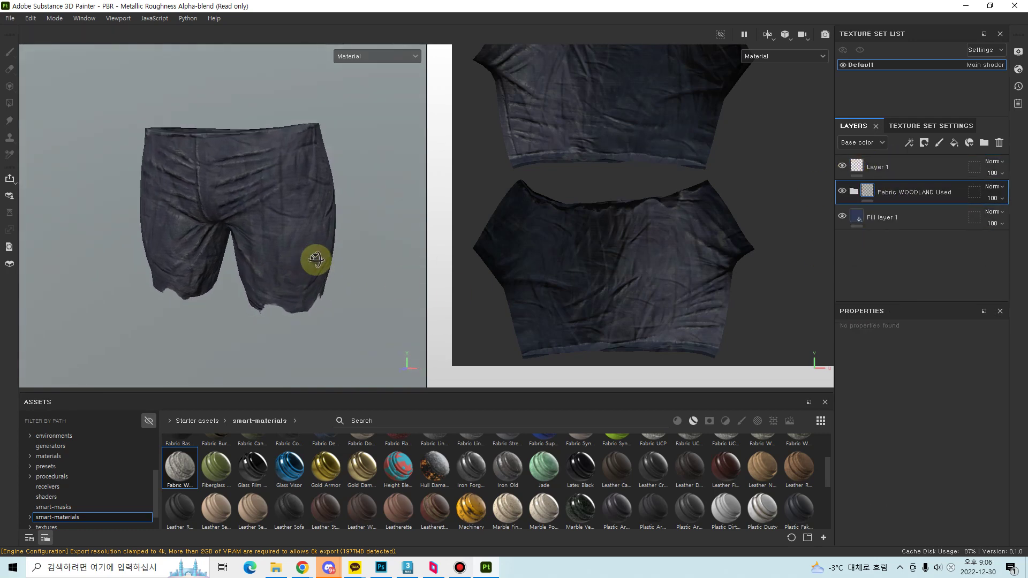
left_click(924, 218)
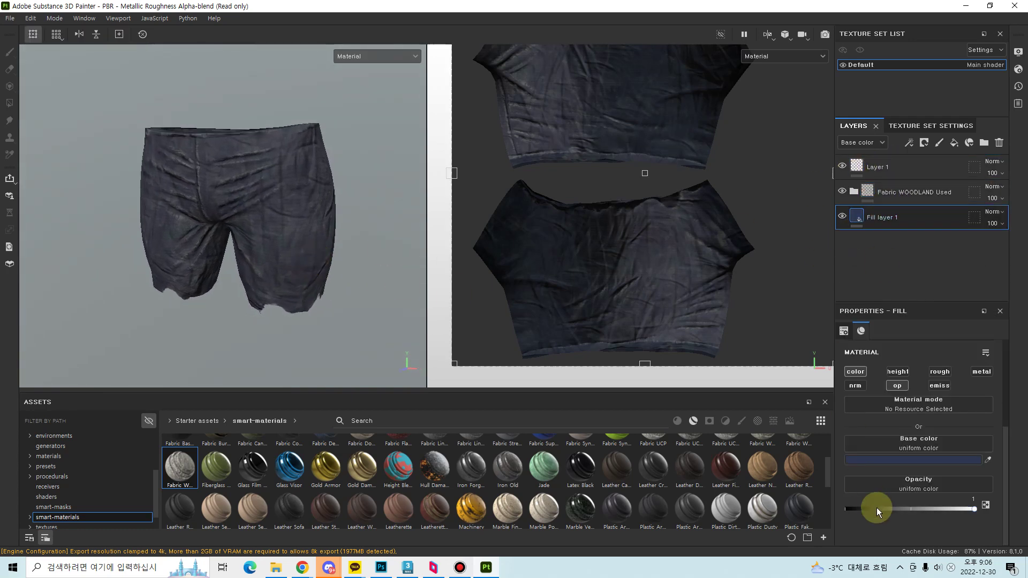
left_click(938, 373)
left_click_drag(879, 511, 949, 515)
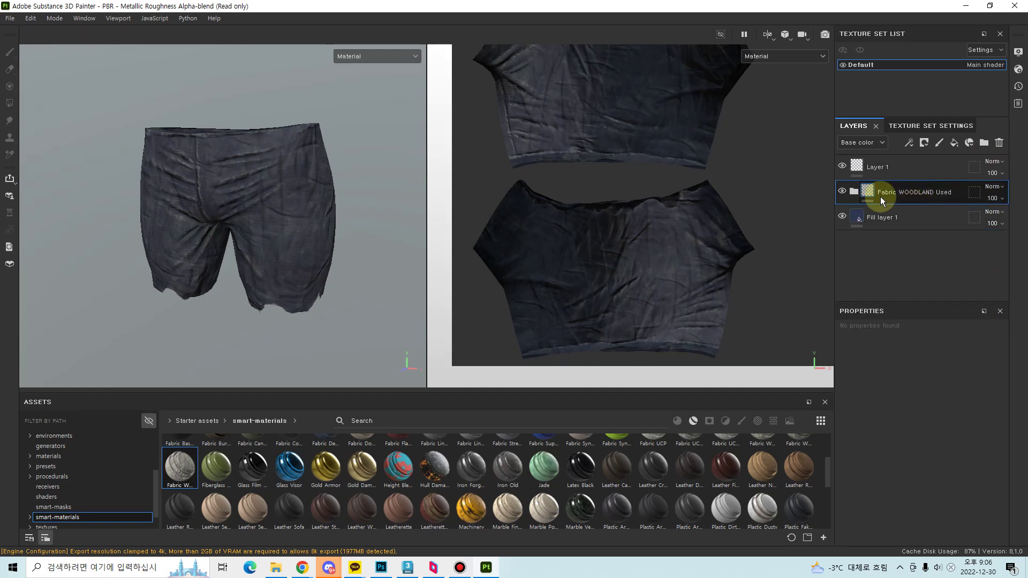
- Expand the Fabric WOODLAND Used folder, select Used Edges and switch the layer stack to the Roughness channel
left_click(854, 191)
left_click(872, 242)
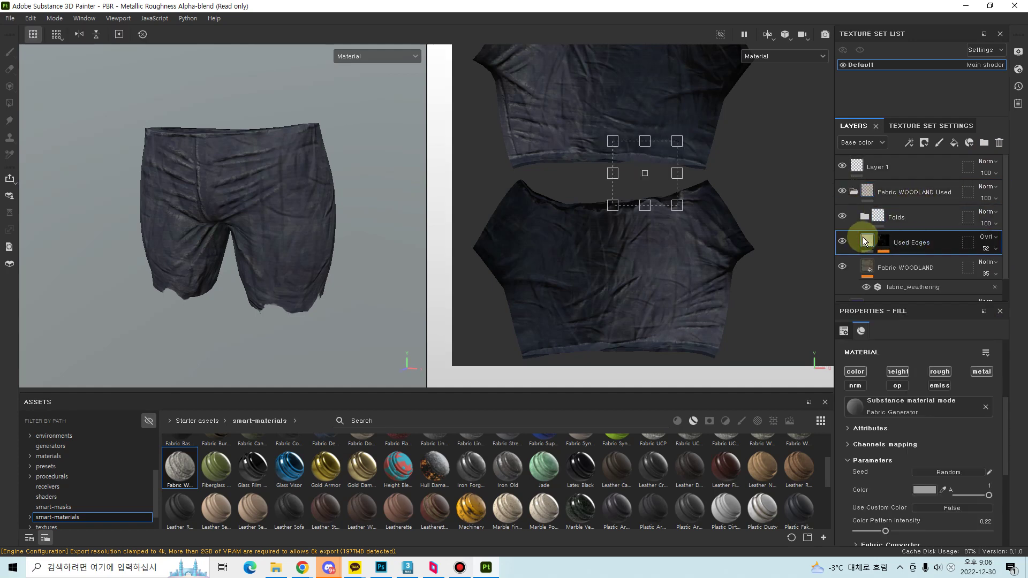
left_click(874, 143)
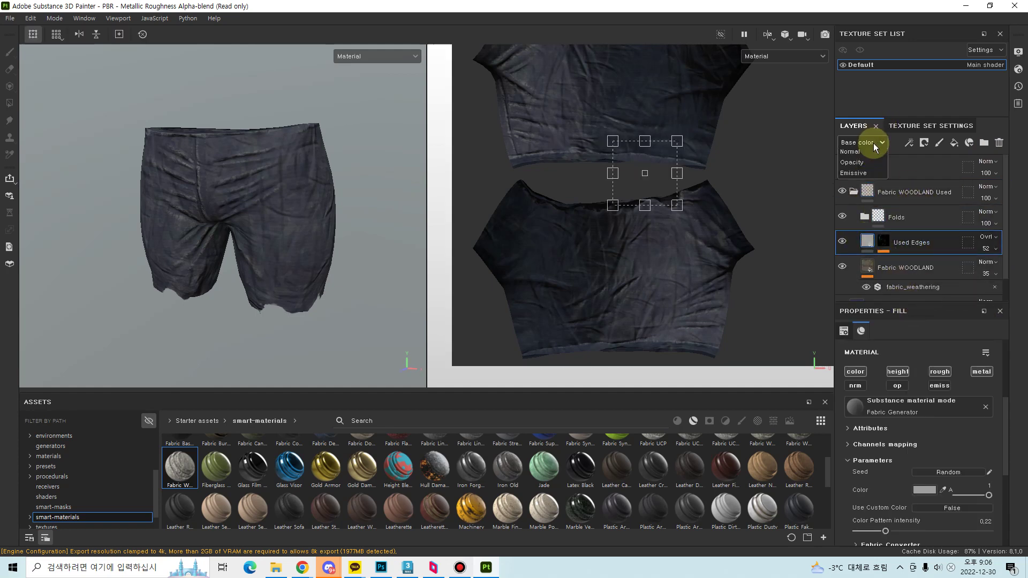
left_click(863, 180)
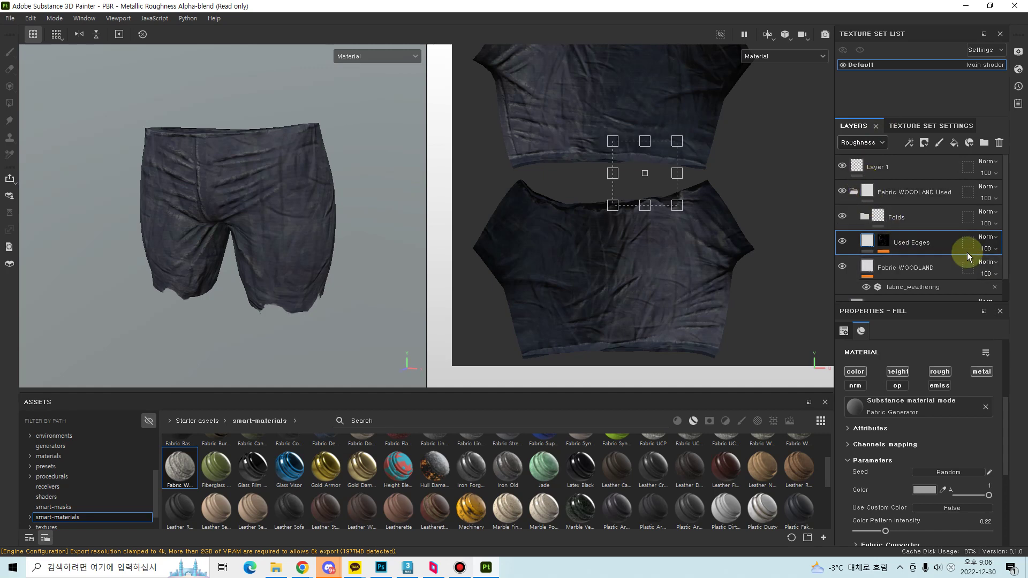
- Set the Used Edges layer's Fabric Generator roughness to about 0.395 and check the shorts up close
scroll(932, 453, "down", 3)
scroll(919, 448, "down", 1)
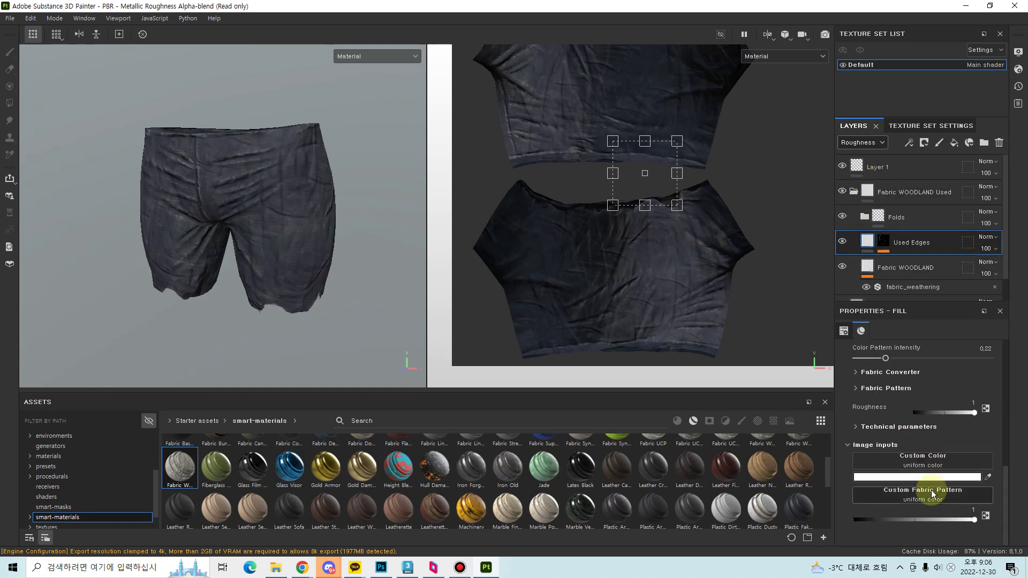
scroll(931, 521, "up", 4)
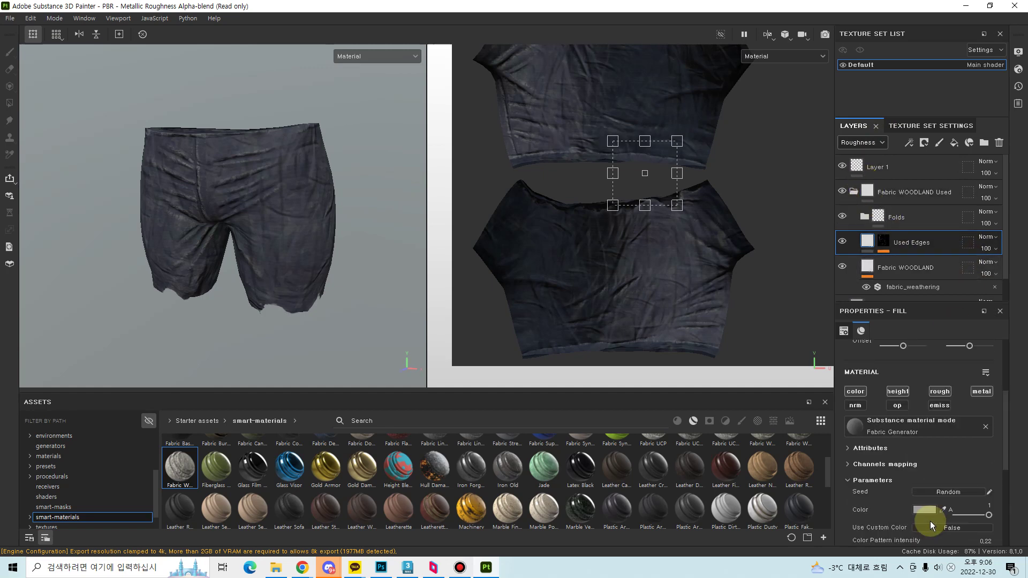
scroll(905, 464, "down", 1)
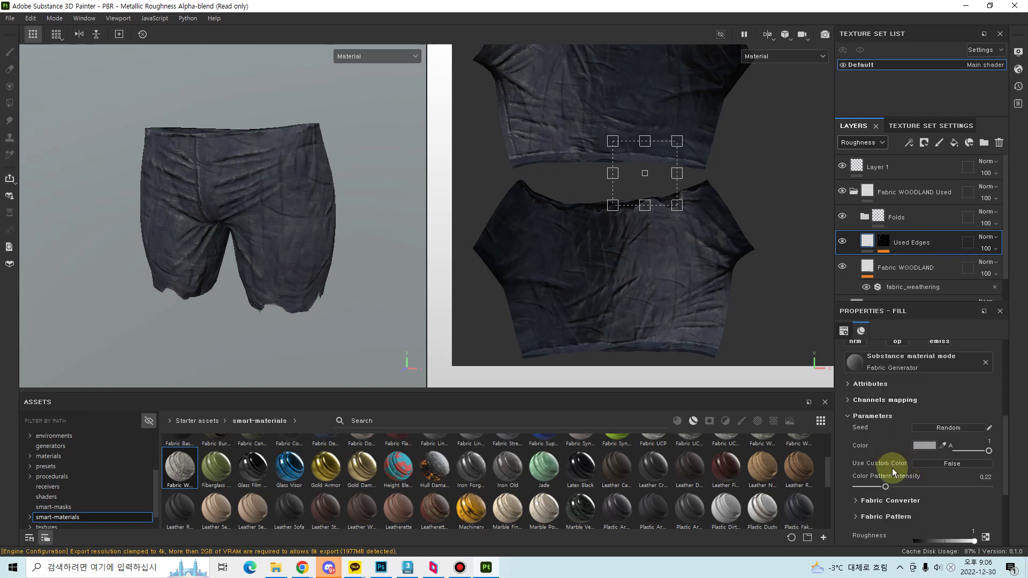
scroll(892, 472, "down", 1)
left_click(913, 436)
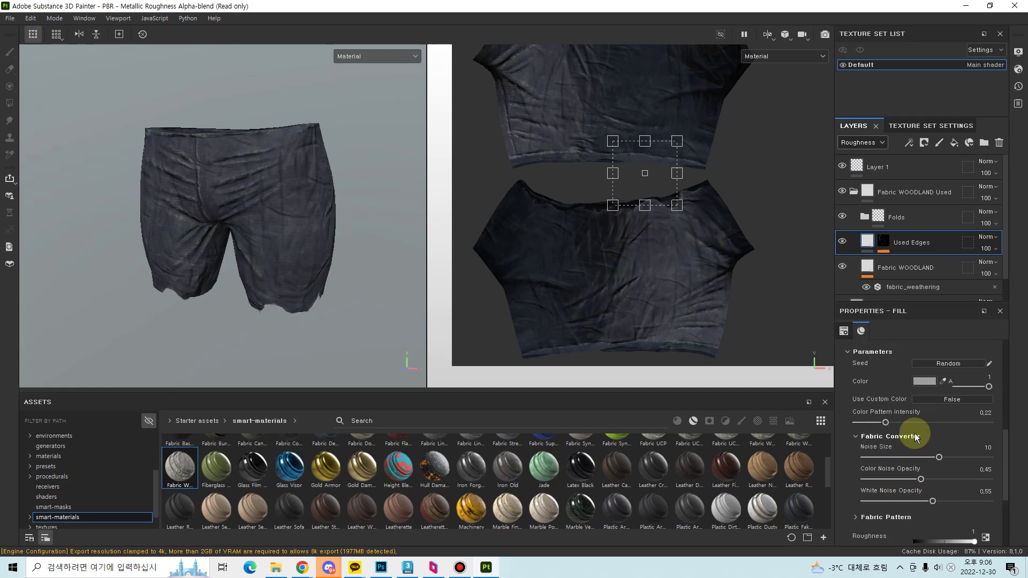
left_click(913, 438)
scroll(892, 474, "down", 1)
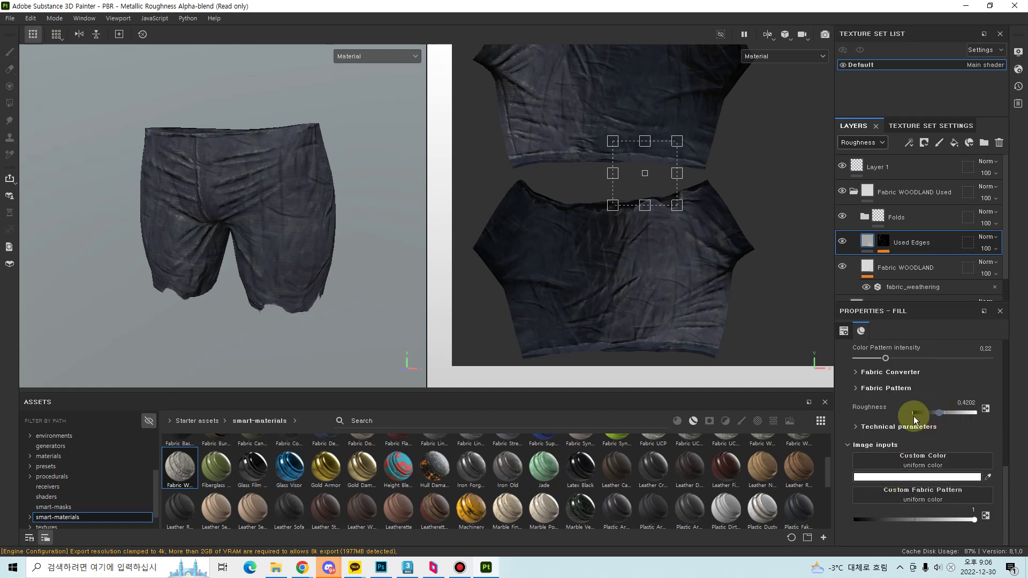
left_click_drag(943, 417, 938, 414)
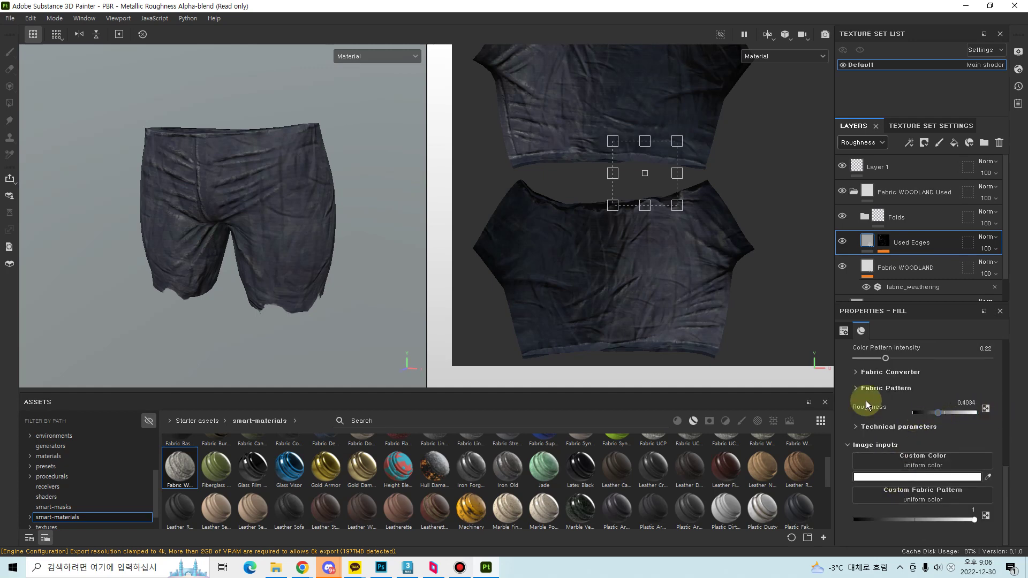
left_click_drag(347, 242, 327, 223, "alt")
right_click_drag(342, 228, 363, 237, "shift")
scroll(363, 236, "up", 3)
scroll(278, 284, "down", 3)
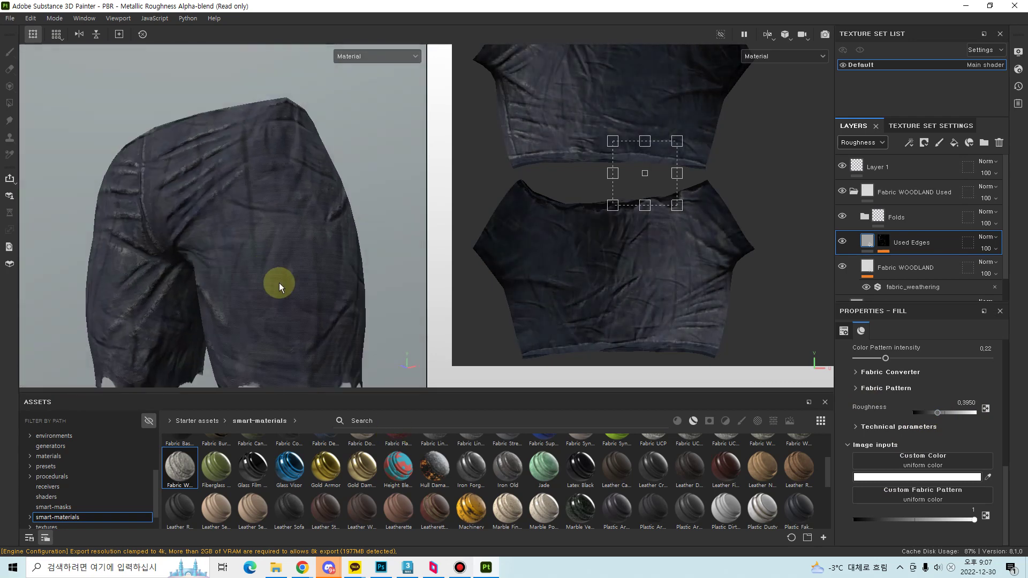
left_click_drag(278, 284, 343, 268, "alt")
- Examine the Folds group's sublayers and toggle its visibility to compare the wrinkles on the shorts
left_click(909, 224)
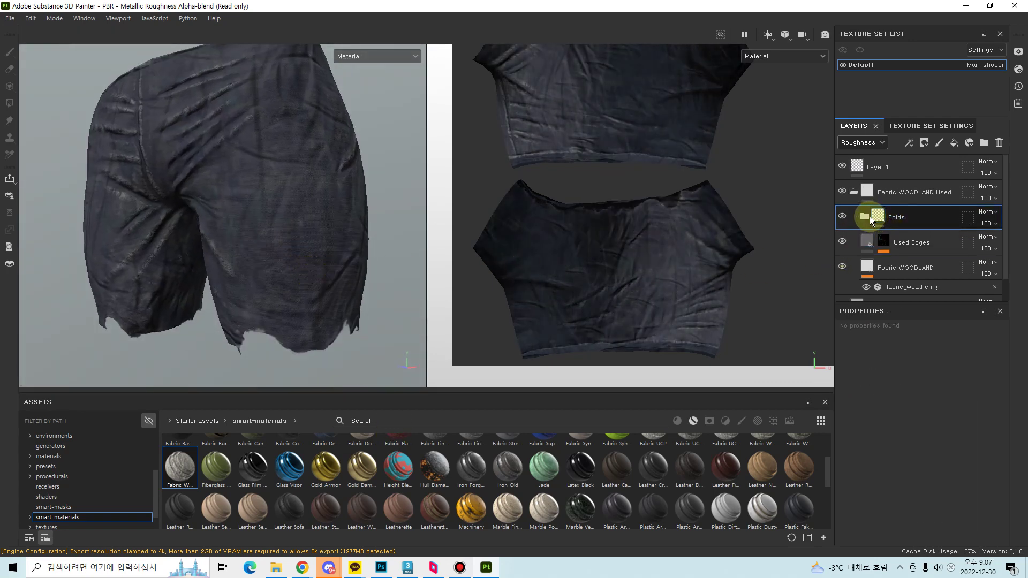
left_click(863, 218)
scroll(924, 284, "down", 2)
scroll(913, 252, "up", 3)
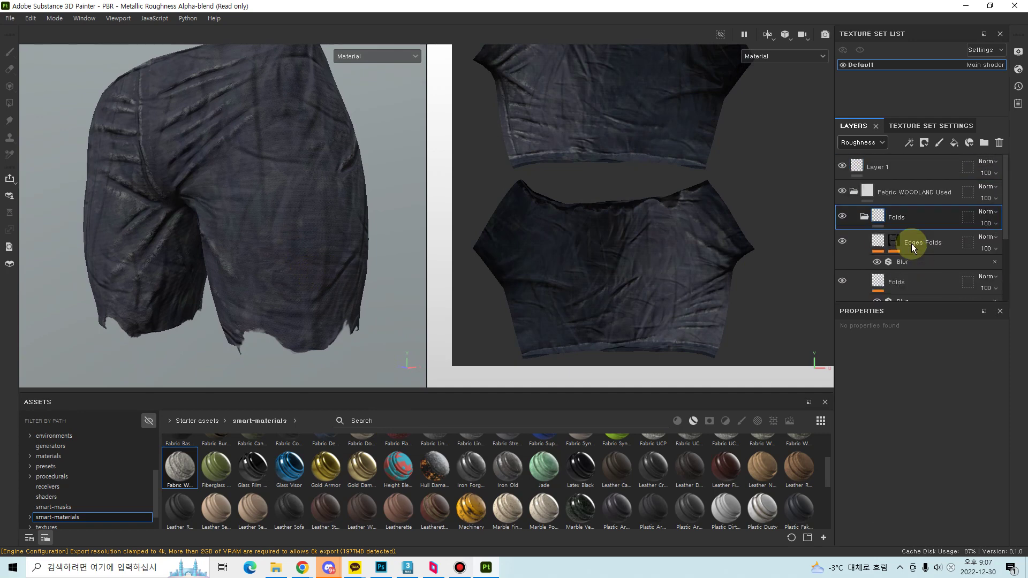
left_click(865, 216)
left_click(844, 215)
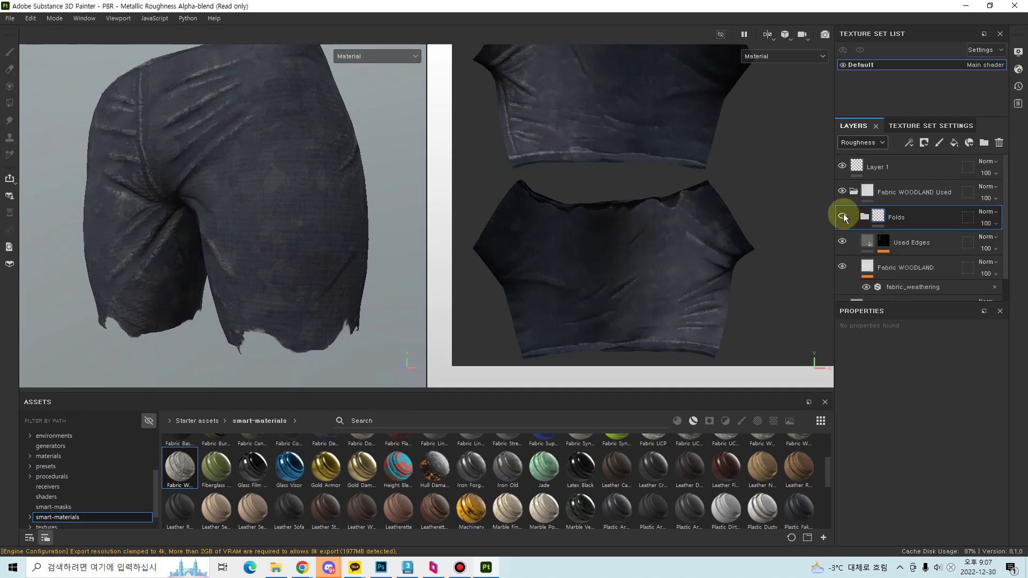
left_click(843, 214)
- Toggle the Fabric WOODLAND Used folder's visibility and leave it hidden to inspect the plain base fill
left_click(887, 192)
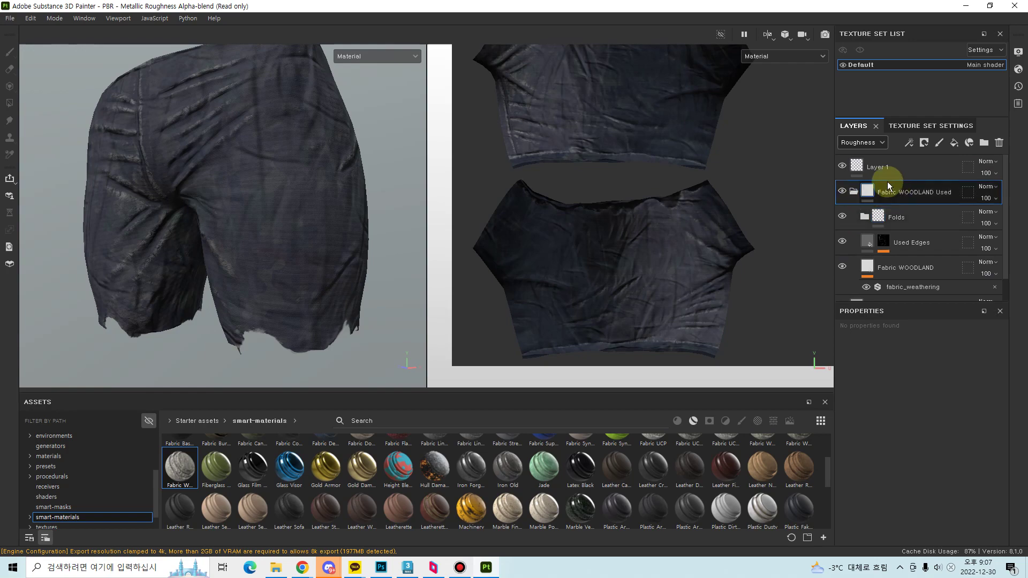
left_click(843, 191)
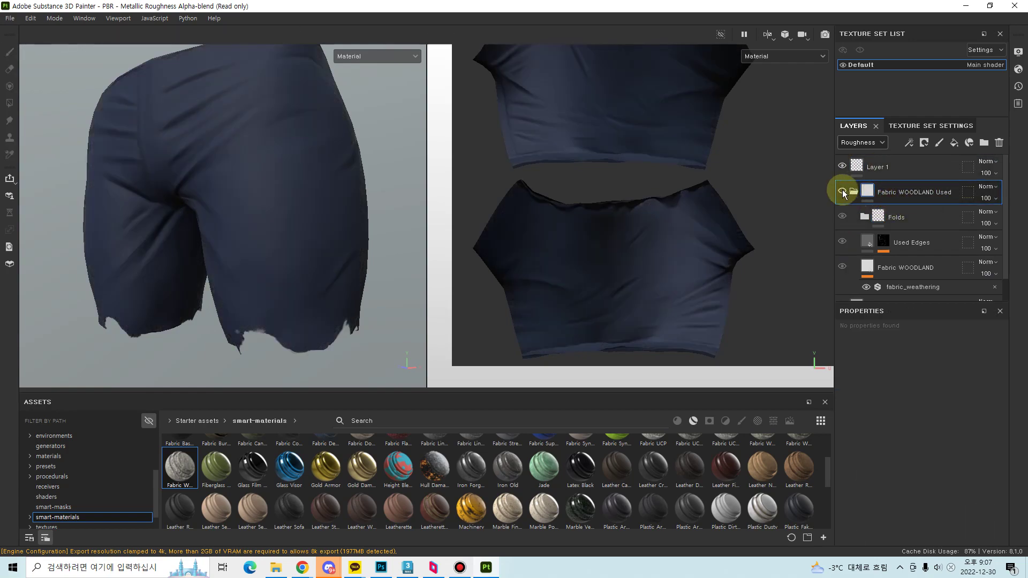
left_click(843, 191)
left_click(843, 190)
left_click_drag(271, 262, 332, 245, "alt")
mouse_move(332, 246)
right_mouse_down("shift")
mouse_move(257, 252)
mouse_move(489, 264)
right_mouse_up("shift")
scroll(915, 270, "down", 1)
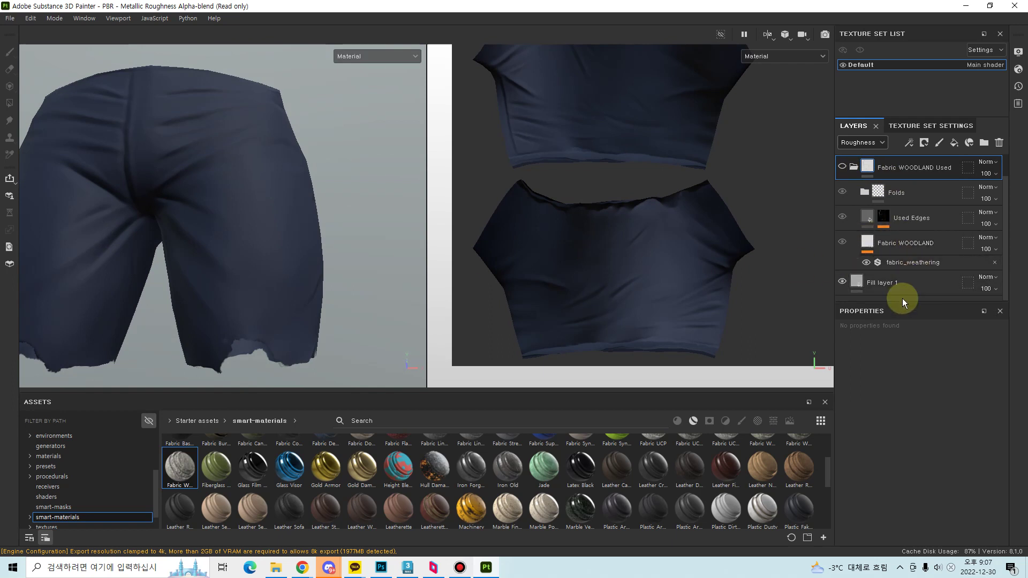
- Lower Fill layer 1's roughness to 0.2286 and show the Fabric WOODLAND Used folder again
left_click(902, 290)
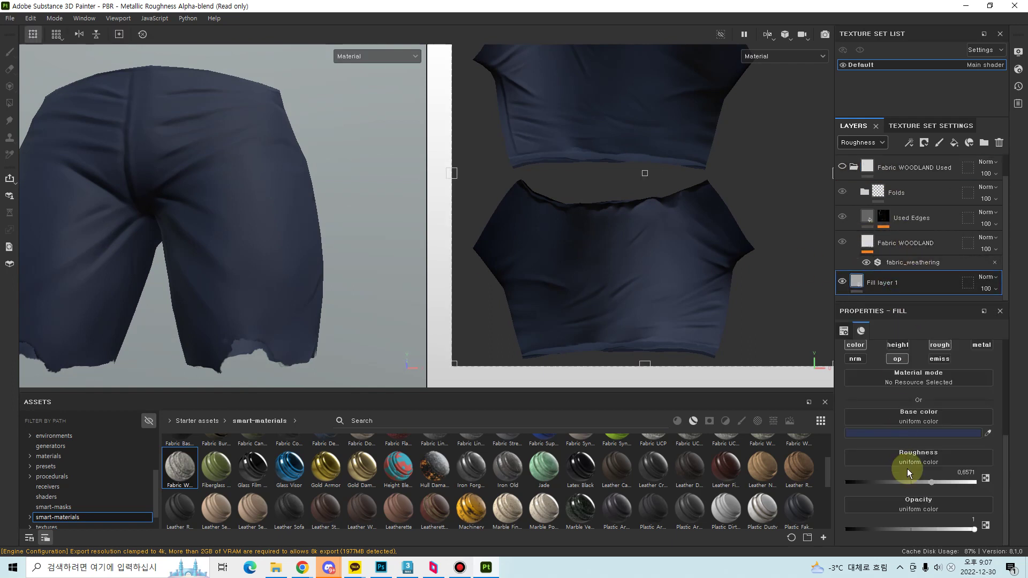
left_click(875, 482)
scroll(889, 244, "up", 1)
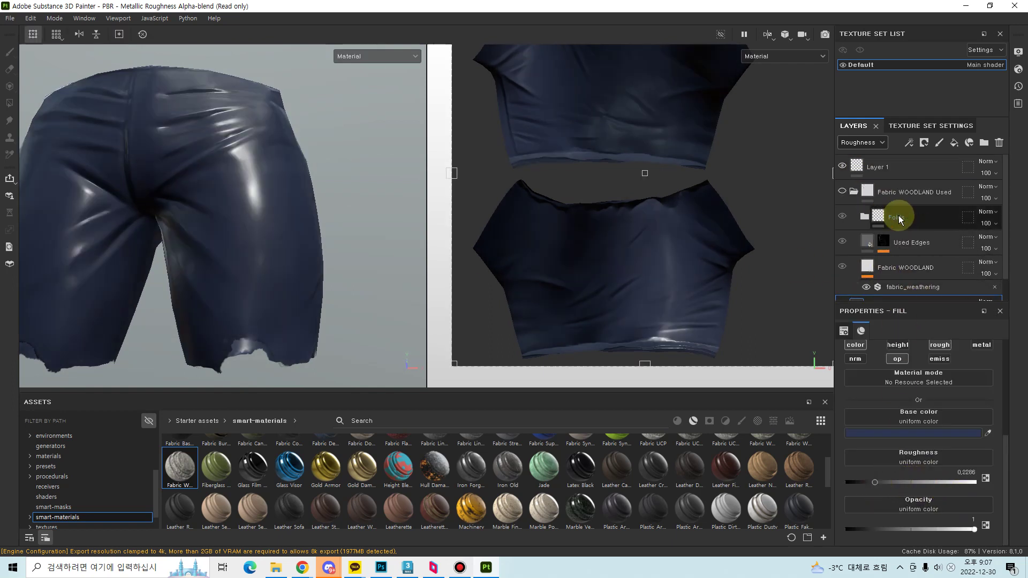
left_click(843, 191)
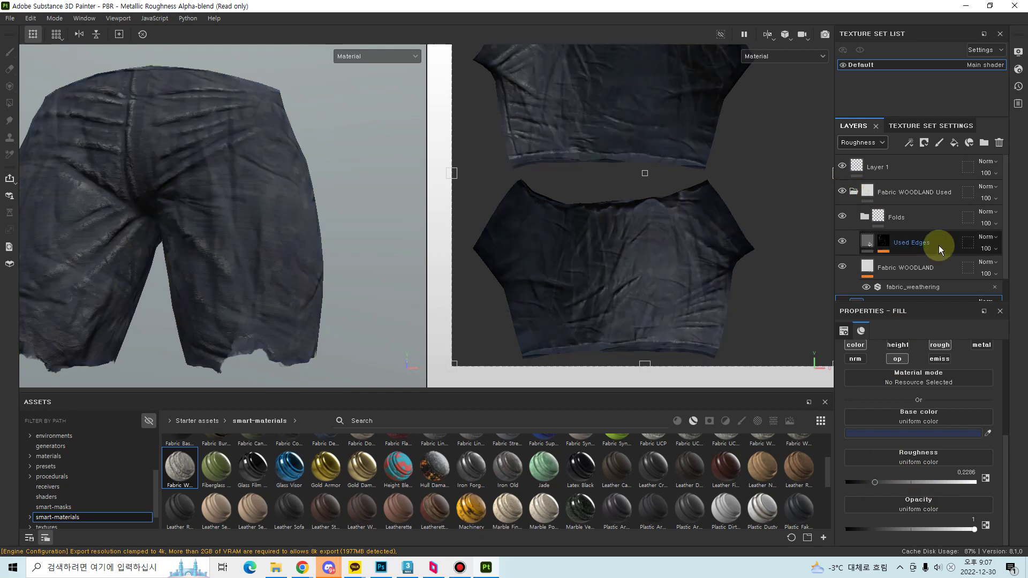
- Raise the Fabric Generator roughness of the Used Edges layer to near its maximum
left_click(877, 244)
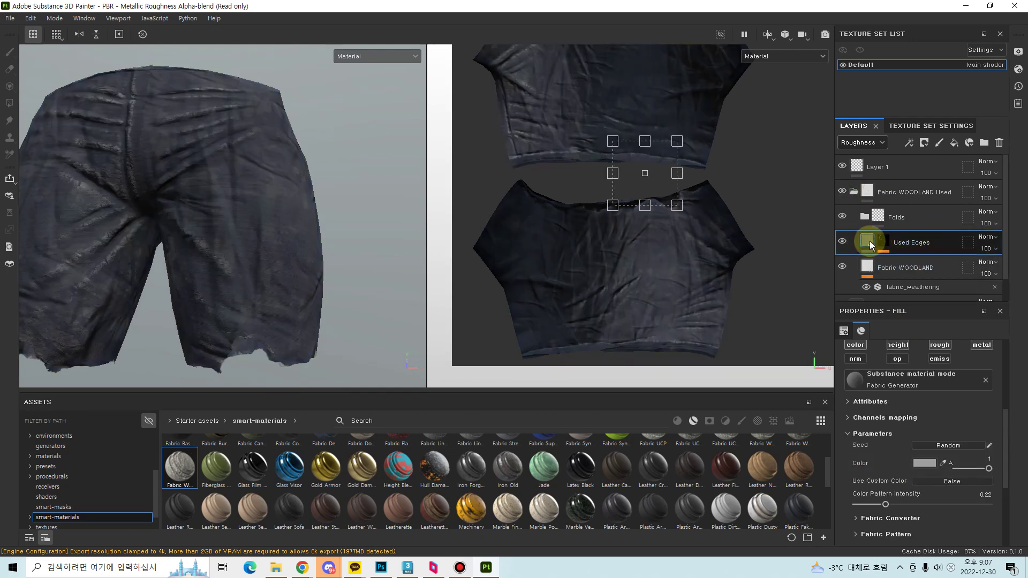
scroll(941, 485, "down", 3)
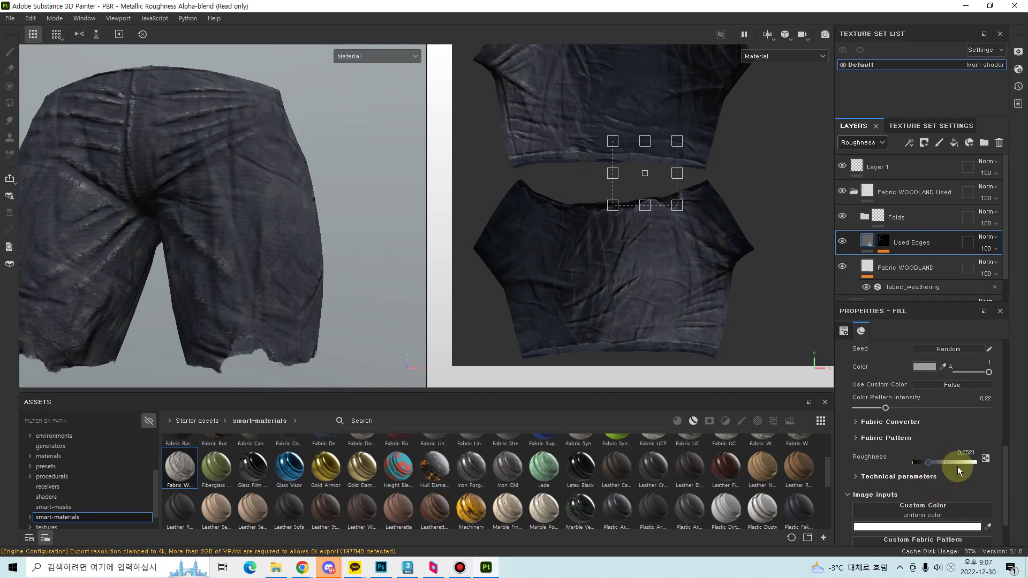
left_click_drag(974, 468, 923, 469)
- Set the Fabric WOODLAND layer's roughness to about 0.7227 and check the shorts from several sides
left_click(919, 264)
scroll(918, 268, "down", 1)
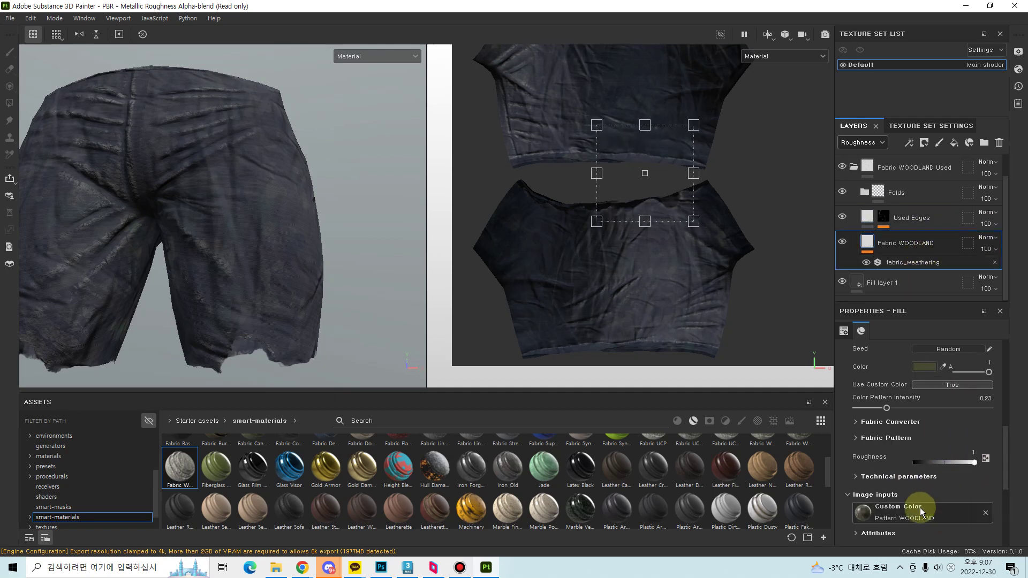
left_click_drag(947, 465, 927, 470)
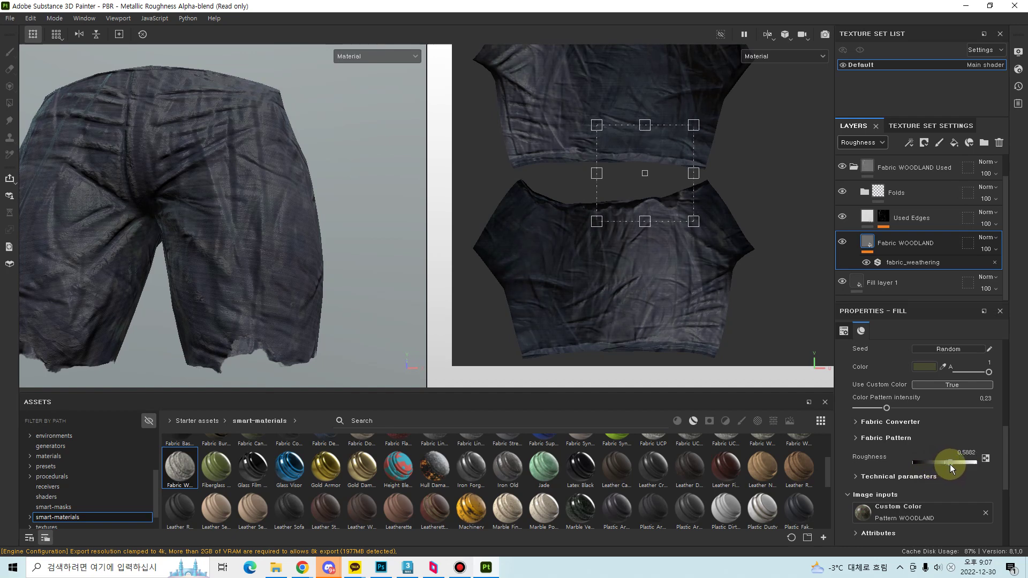
left_click_drag(950, 464, 948, 463)
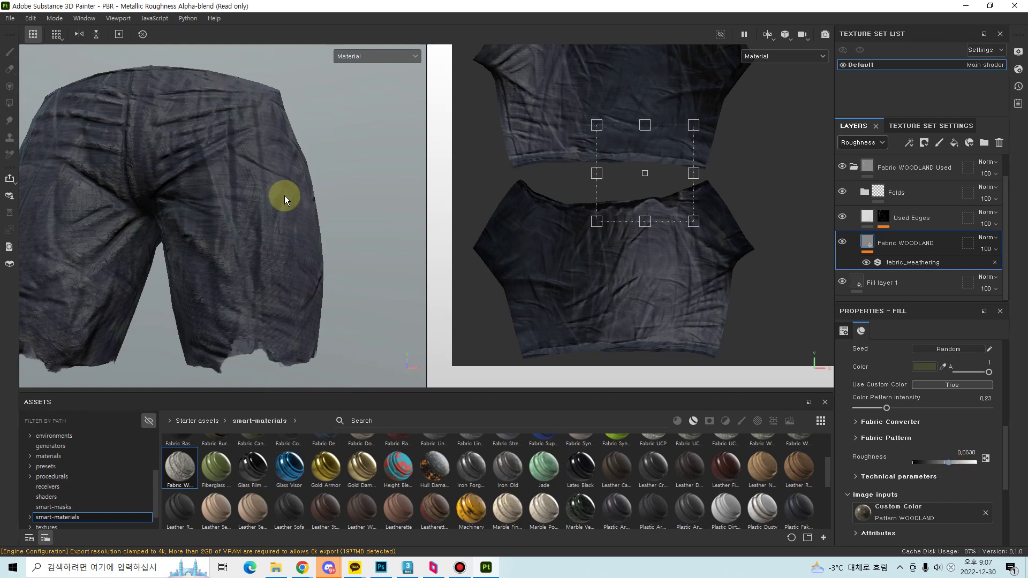
left_click_drag(285, 200, 568, 341, "alt")
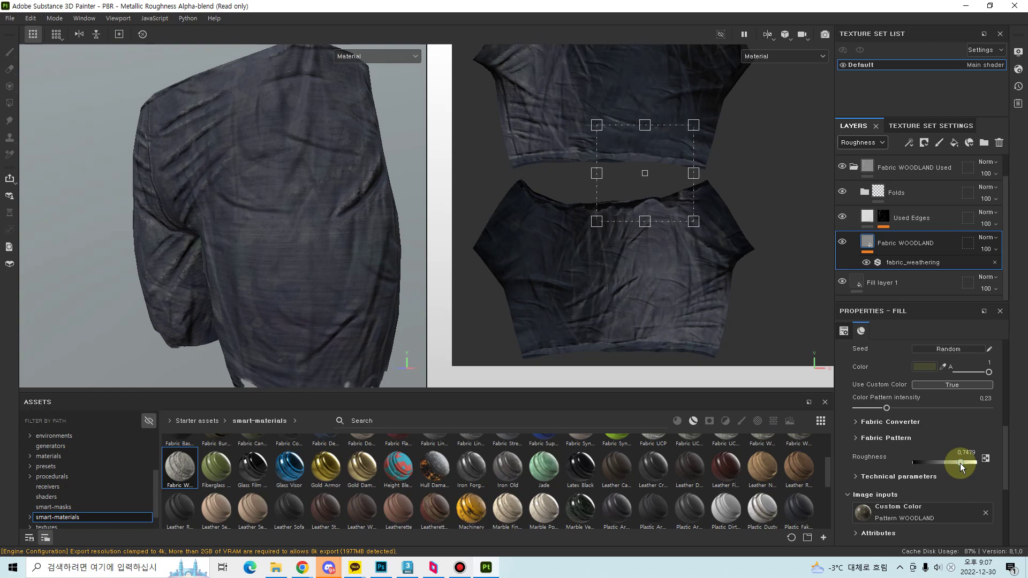
left_click_drag(438, 365, 292, 160, "alt")
- Display only the Roughness channel and examine how it varies across the shorts from different angles
left_click(374, 56)
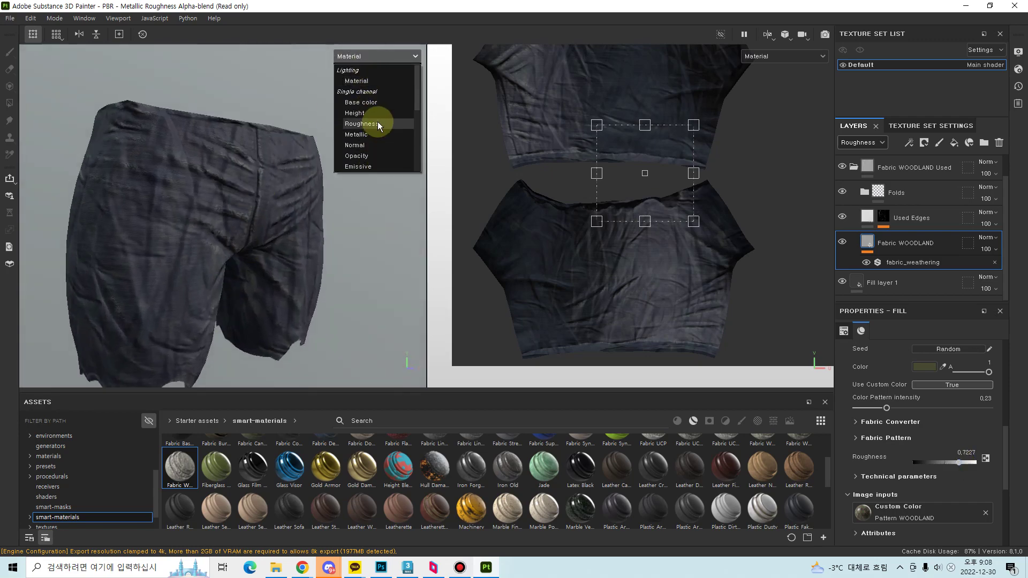
left_click(374, 124)
left_click_drag(335, 216, 277, 269, "alt")
left_click_drag(228, 168, 287, 262, "alt")
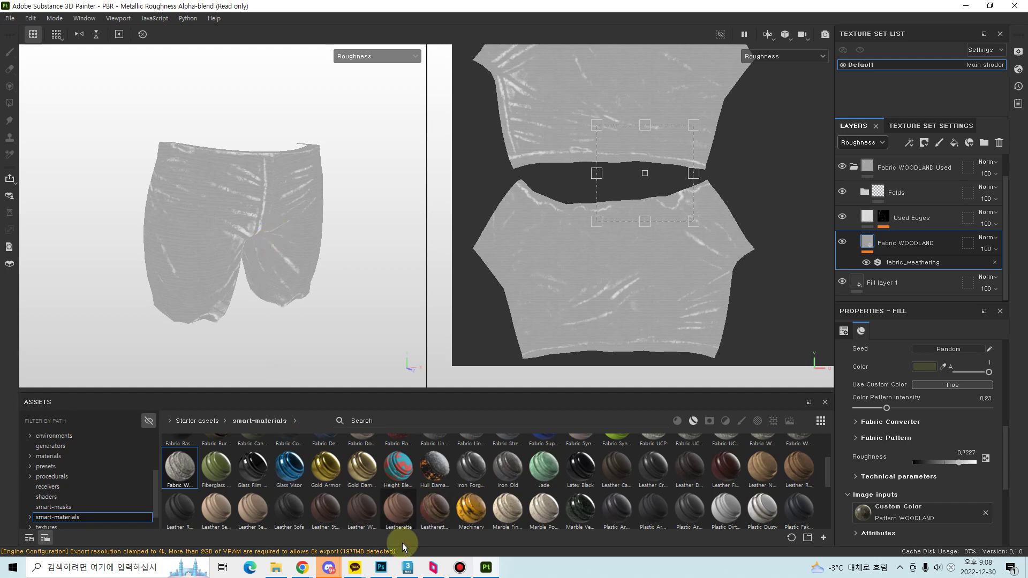
- Switch to Photoshop, clear the handwritten notes by filling the canvas white, and add a new empty layer
left_click(382, 567)
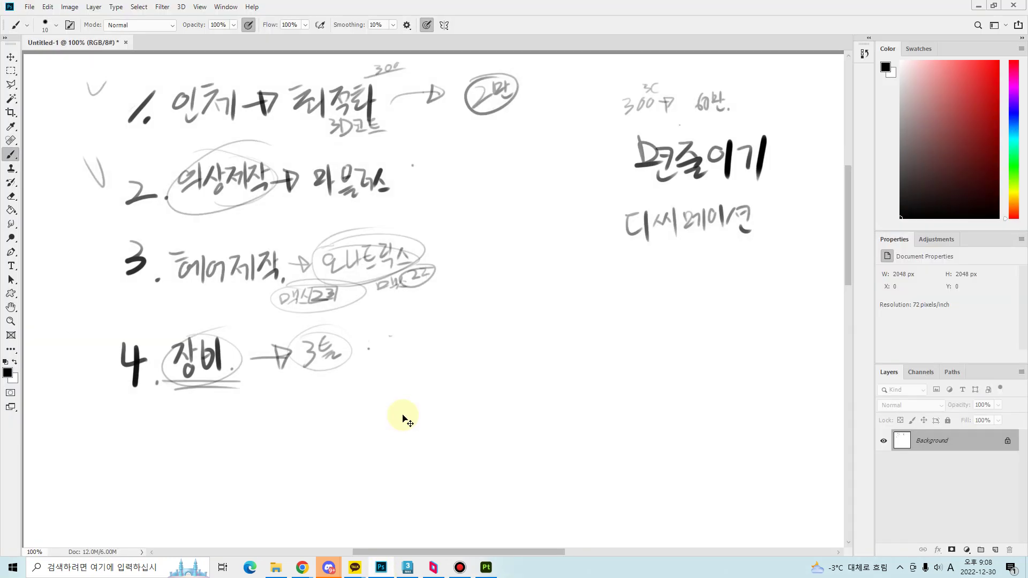
key("ctrl+Delete")
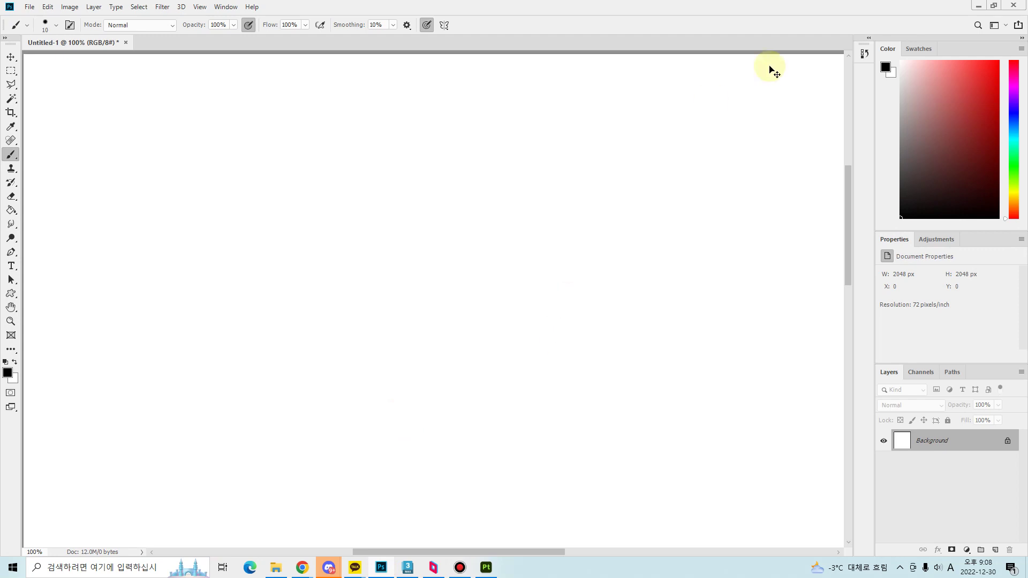
key("ctrl+shift+n")
key("Return")
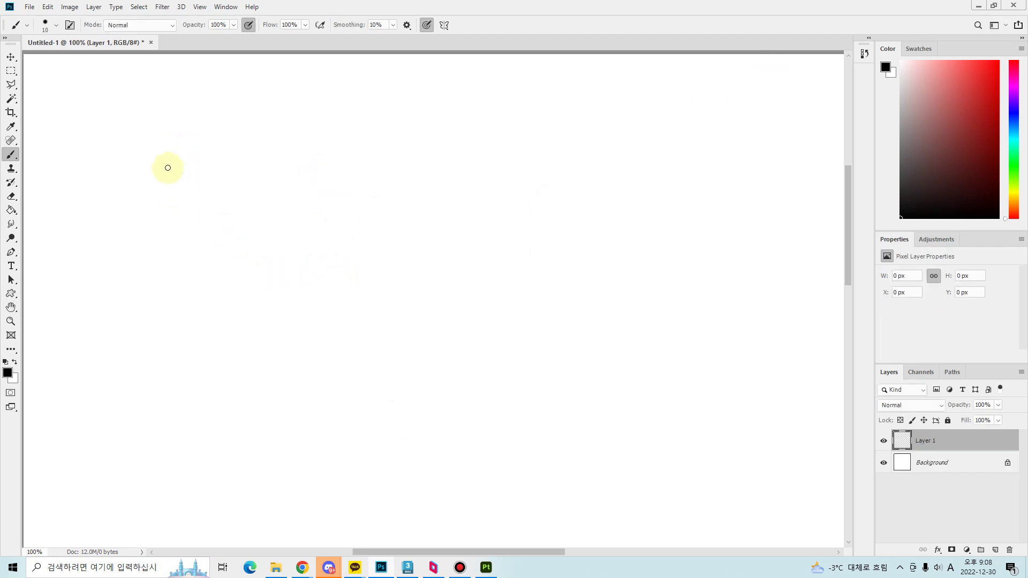
left_click_drag(169, 152, 189, 372)
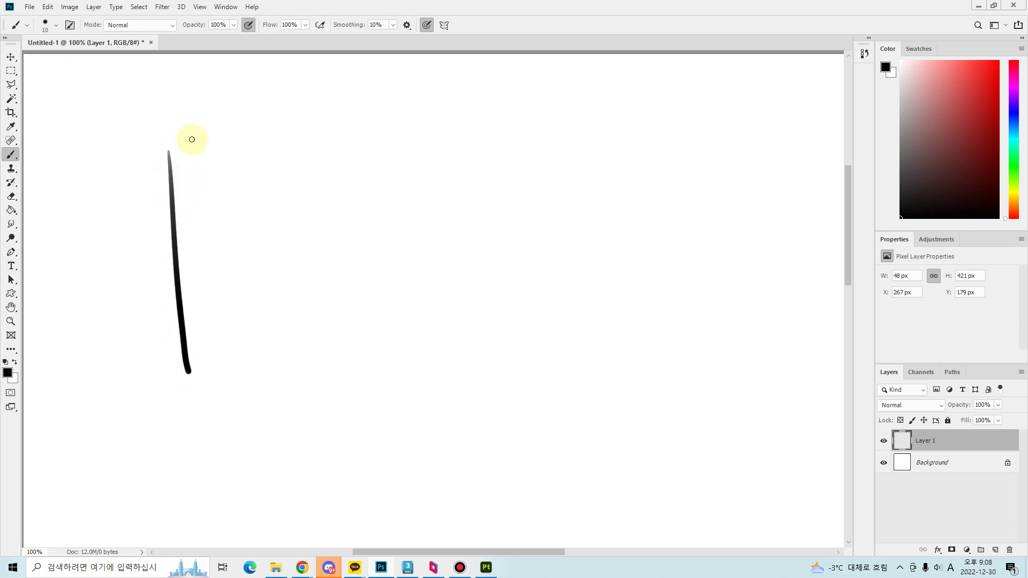
key("ctrl+z")
key("ctrl+z")
- Draw a black rectangle outline about 416 by 503 px with straight brush strokes and duplicate it alongside the original
left_click_drag(169, 147, 169, 397, "shift")
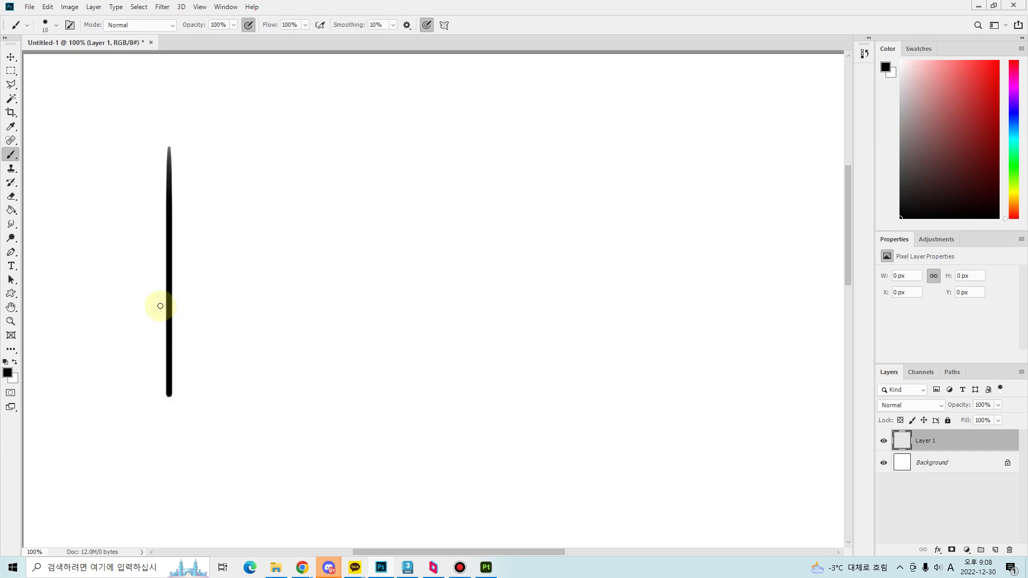
mouse_move(168, 148)
left_mouse_down("shift")
mouse_move(369, 150)
mouse_move(367, 395)
mouse_move(156, 406)
left_mouse_up("shift")
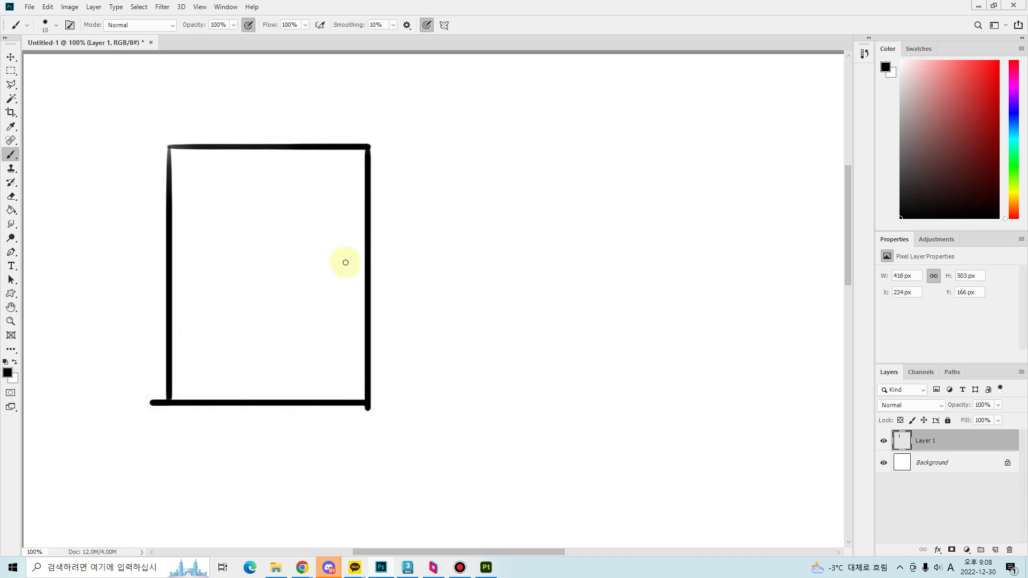
key("v")
left_click_drag(314, 246, 610, 249, "alt")
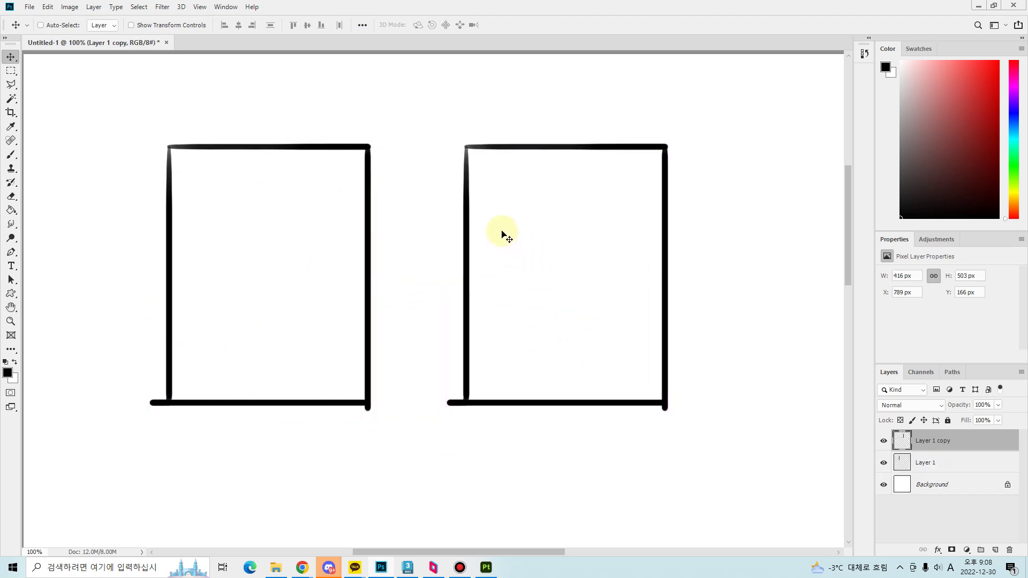
- Select the first rectangle's interior and paint overlapping dark gray vertical bands down its left part with an enlarged brush
key("m")
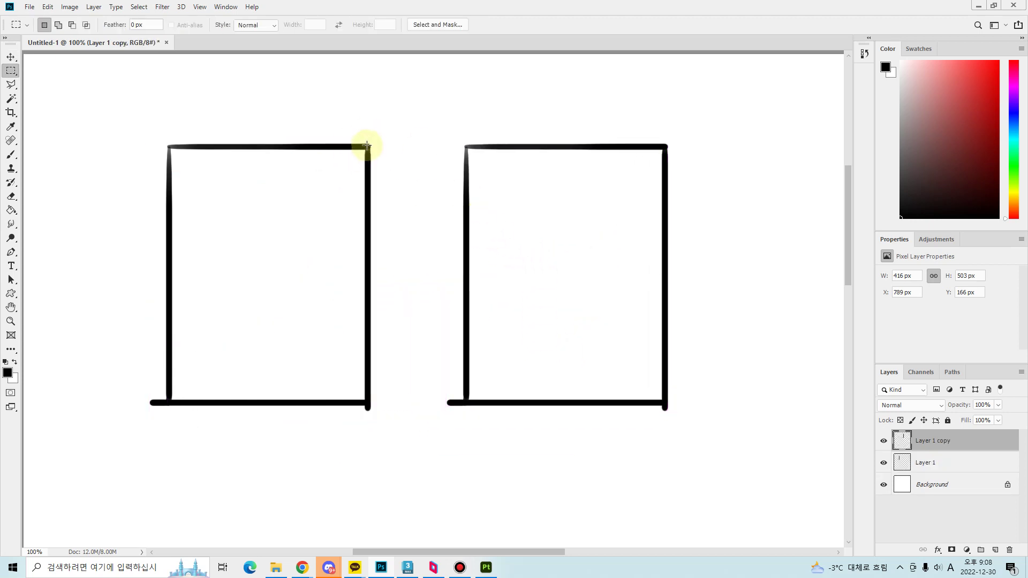
left_click_drag(367, 145, 163, 405)
key("b")
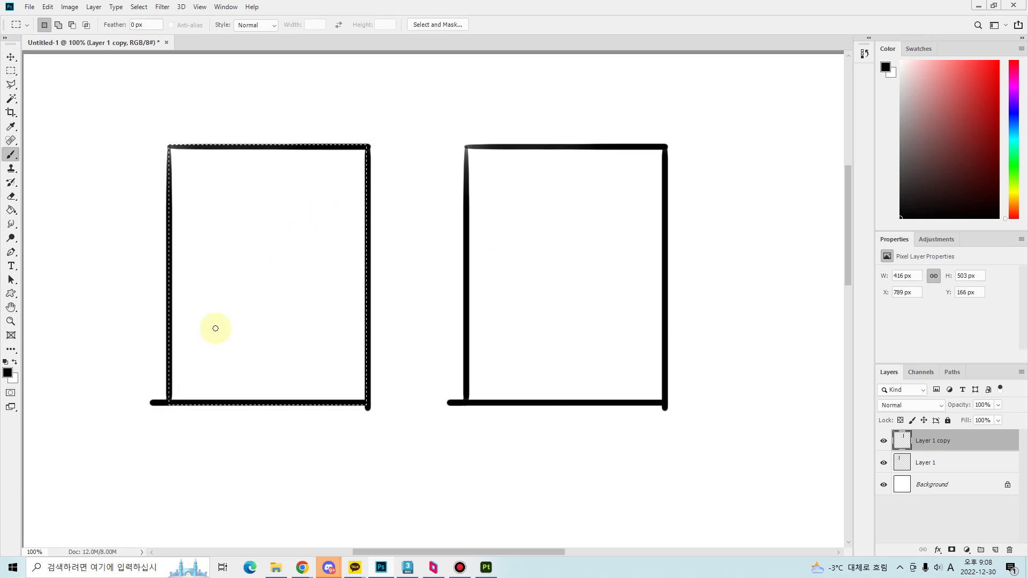
mouse_move(215, 287)
right_mouse_down("alt")
mouse_move(243, 288)
mouse_move(237, 142)
mouse_move(230, 374)
mouse_move(216, 300)
right_mouse_up("alt")
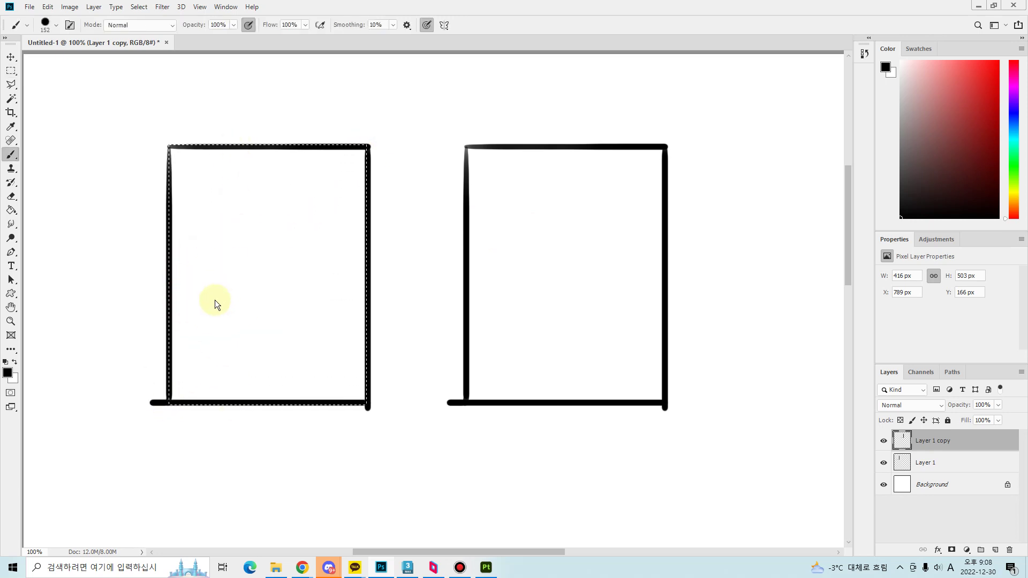
left_click_drag(239, 143, 236, 509)
mouse_move(215, 212)
right_mouse_down("alt")
mouse_move(236, 217)
mouse_move(243, 193)
right_mouse_up("alt")
mouse_move(207, 161)
left_mouse_down()
mouse_move(211, 429)
mouse_move(205, 157)
mouse_move(186, 360)
mouse_move(246, 220)
mouse_move(222, 179)
left_mouse_up()
key("ctrl+z")
- Try shading over the dark gray bands with a smaller soft black brush, and undo the strokes
key("r")
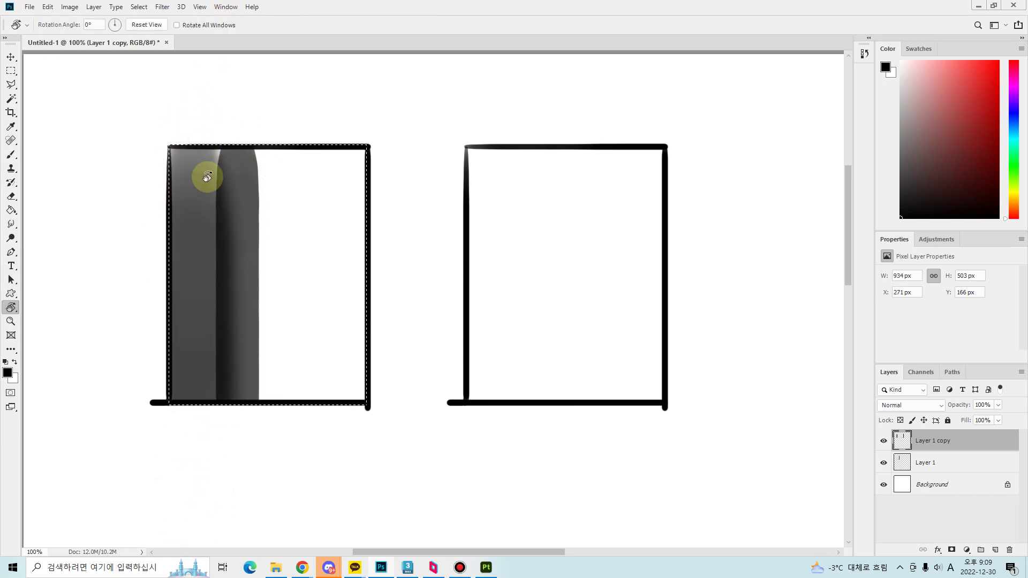
key("b")
right_click_drag(192, 199, 172, 199, "alt")
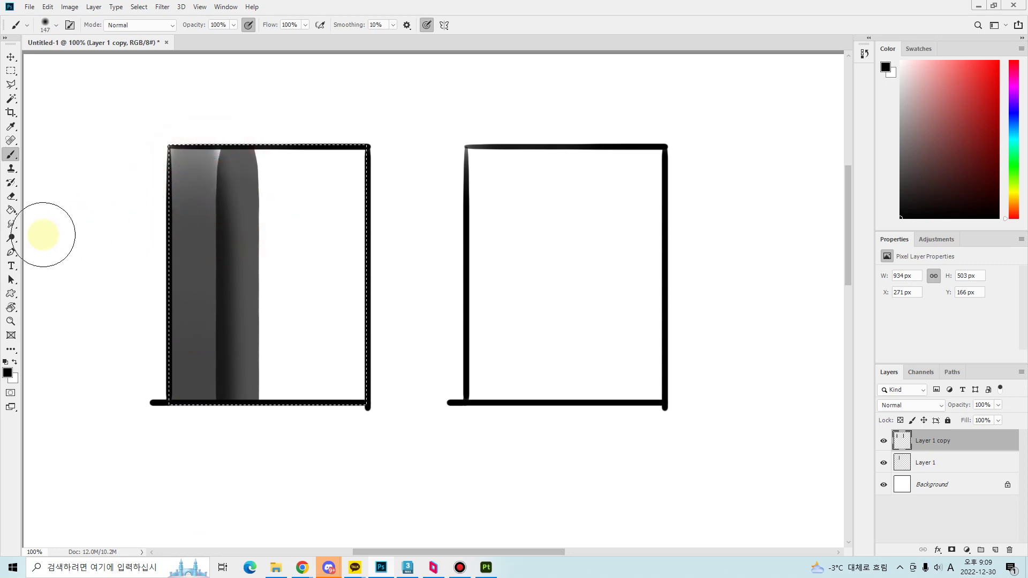
right_click_drag(217, 170, 191, 178, "alt")
mouse_move(211, 168)
left_mouse_down()
mouse_move(184, 172)
mouse_move(216, 252)
mouse_move(202, 411)
mouse_move(217, 221)
left_mouse_up()
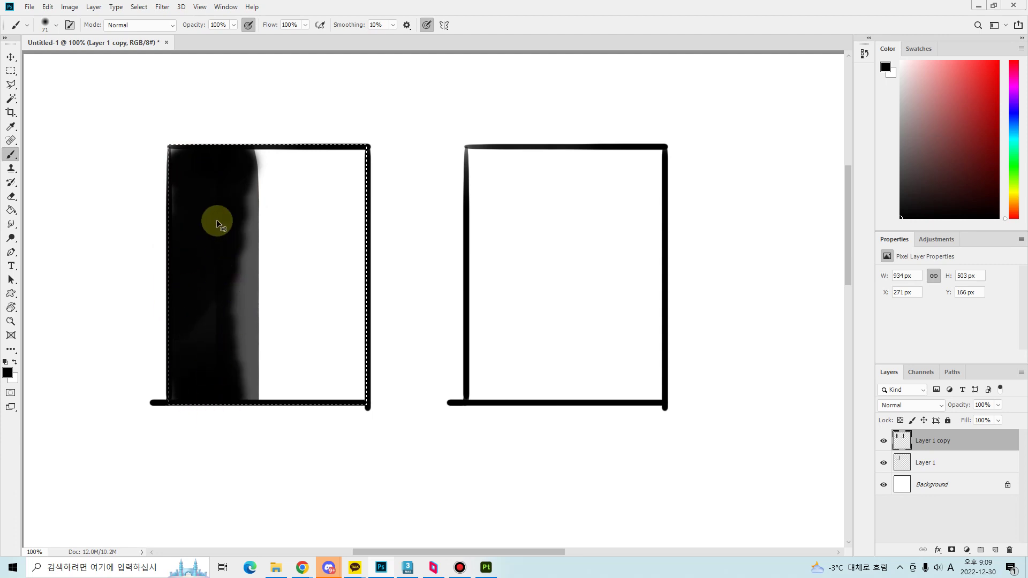
key("ctrl+z")
- Even out the first rectangle's gray bands with hard-edged dark gray strokes and select the painted strip, about 174 by 486 px
mouse_move(219, 264)
right_mouse_down("alt")
mouse_move(211, 335)
mouse_move(211, 218)
right_mouse_up("alt")
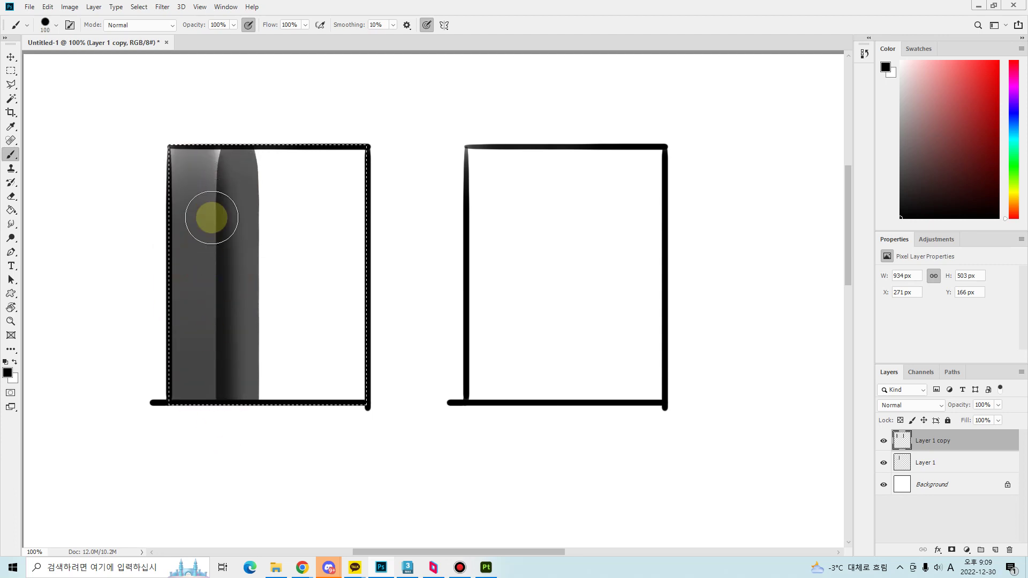
left_click_drag(222, 120, 211, 182)
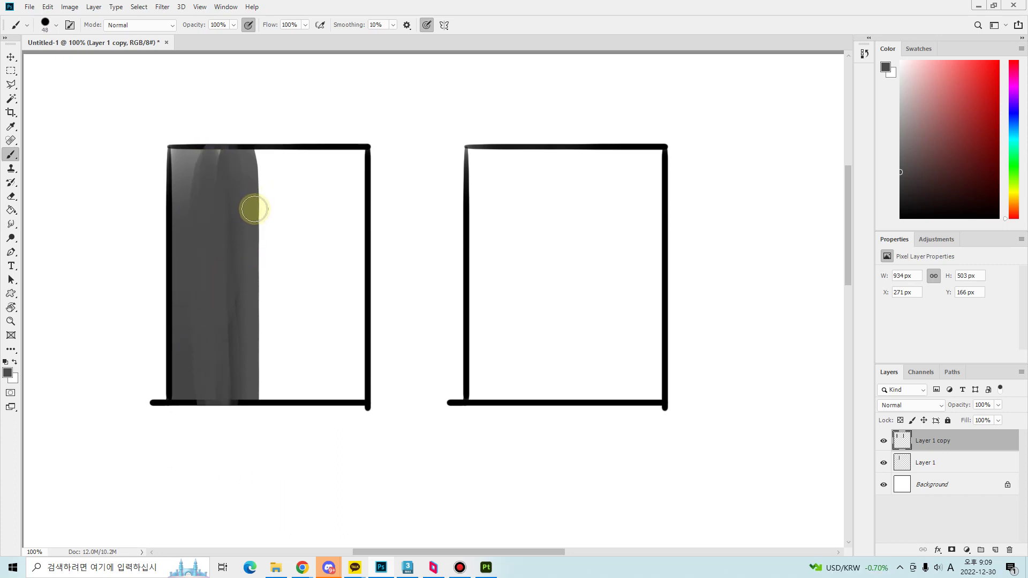
key("m")
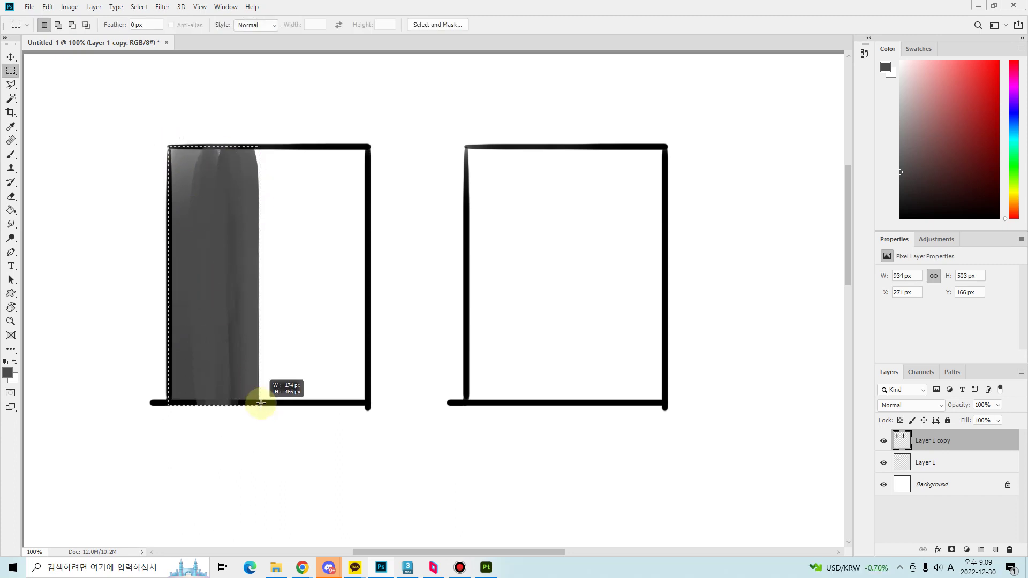
key("b")
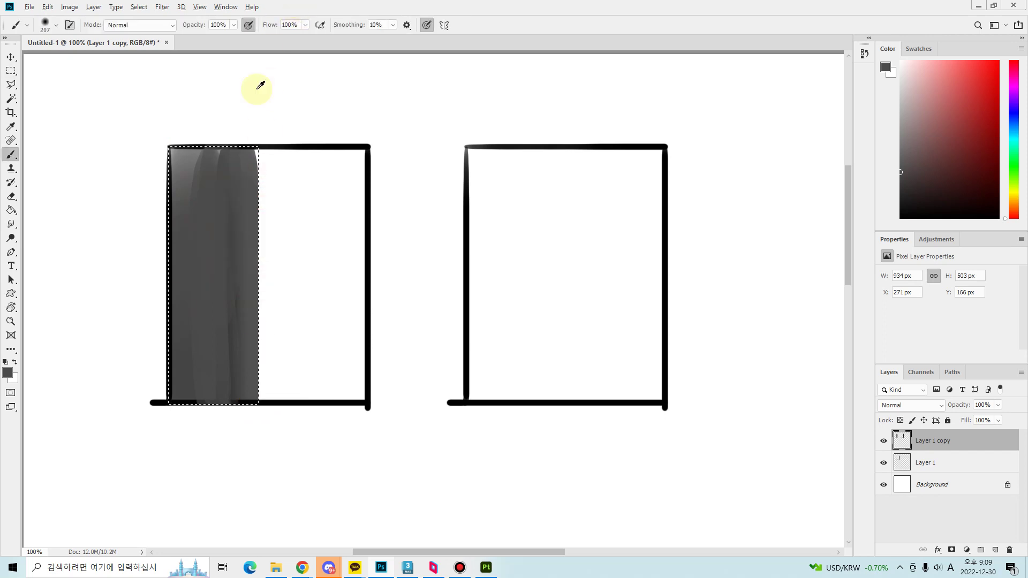
- Darken the selected strip with large soft black brush strokes, strongest along its right edge
right_click_drag(259, 84, 260, 180, "alt")
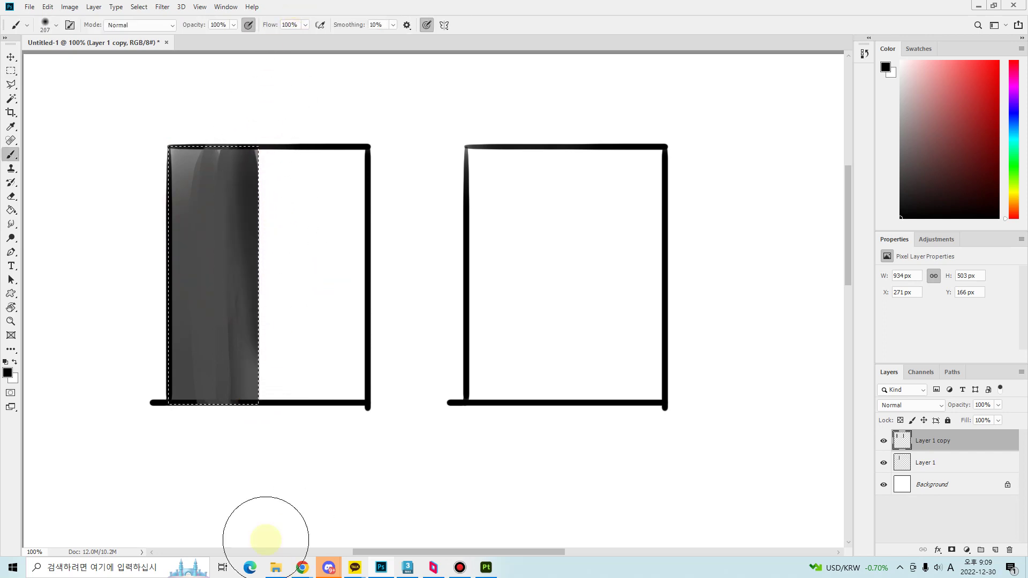
key("d")
right_click_drag(279, 229, 353, 206, "alt")
mouse_move(225, 134)
left_mouse_down()
mouse_move(280, 165)
mouse_move(271, 391)
mouse_move(223, 191)
mouse_move(216, 204)
left_mouse_up()
mouse_move(217, 204)
right_mouse_down("alt")
mouse_move(194, 214)
mouse_move(214, 188)
right_mouse_up("alt")
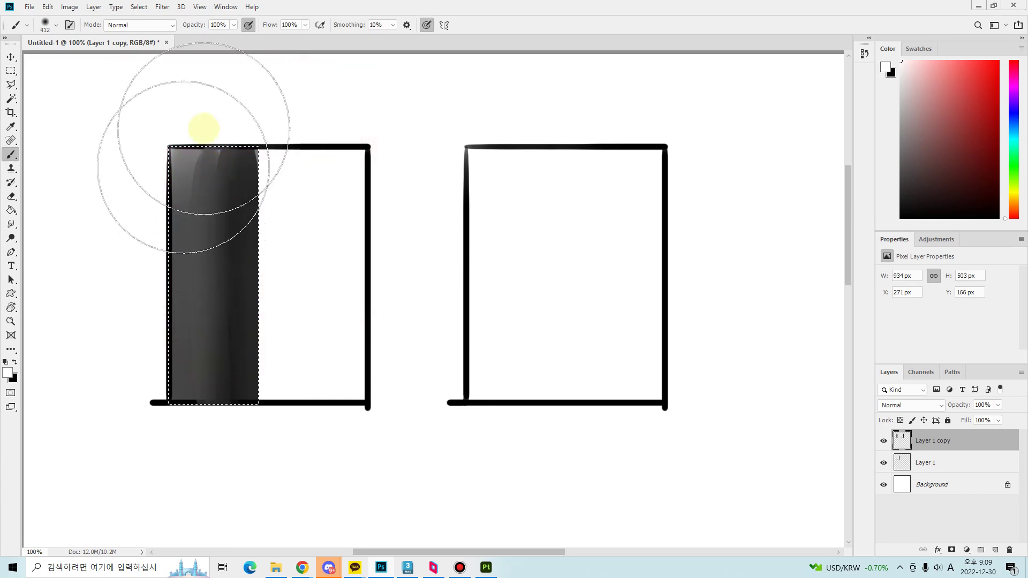
- Lighten the strip from its left side with a very large soft white brush and clear the selection
key("x")
right_click_drag(227, 223, 167, 182, "alt")
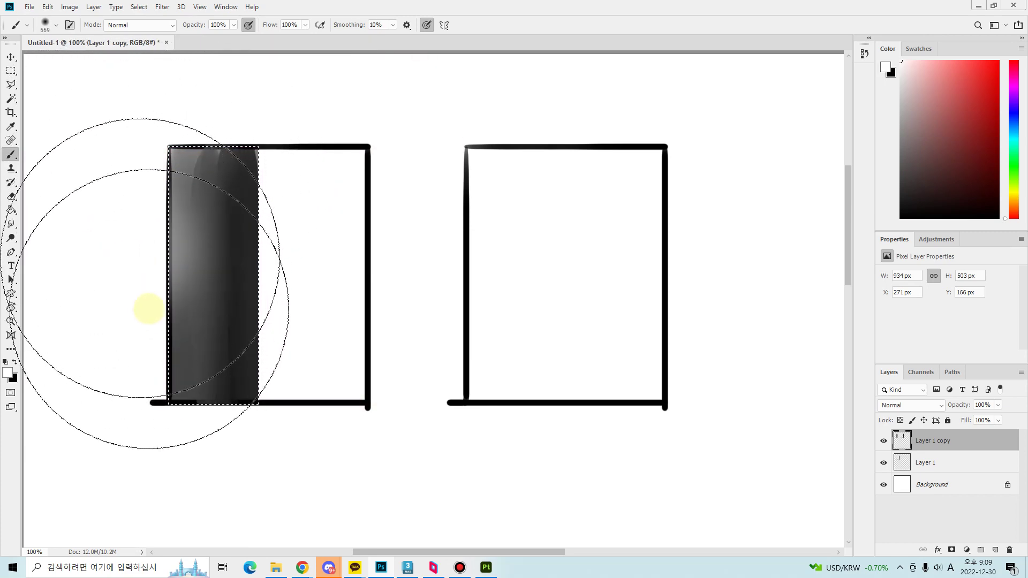
mouse_move(144, 305)
left_mouse_down()
mouse_move(175, 160)
mouse_move(190, 393)
mouse_move(156, 379)
mouse_move(144, 264)
mouse_move(172, 223)
mouse_move(192, 436)
mouse_move(130, 207)
left_mouse_up()
key("ctrl+d")
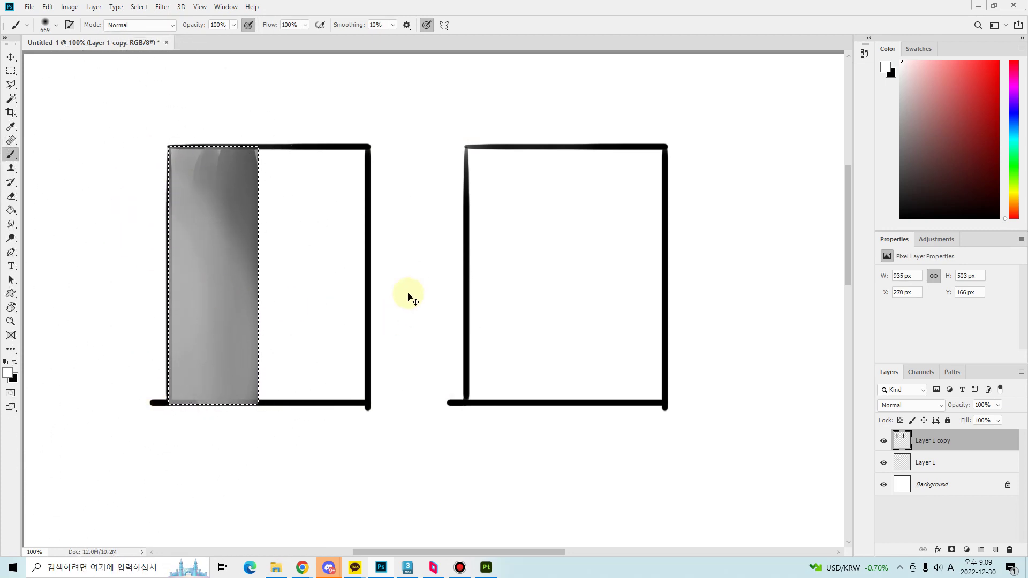
- Merge the Layer 1 copy down into Layer 1
mouse_move(409, 294)
left_mouse_down()
mouse_move(204, 241)
mouse_move(407, 145)
left_mouse_up()
right_click_drag(593, 252, 519, 259, "alt")
right_click_drag(586, 248, 536, 286, "alt")
key("ctrl+e")
- Select the second rectangle's interior and shade its left edge with a soft black brush about 298 px wide
key("m")
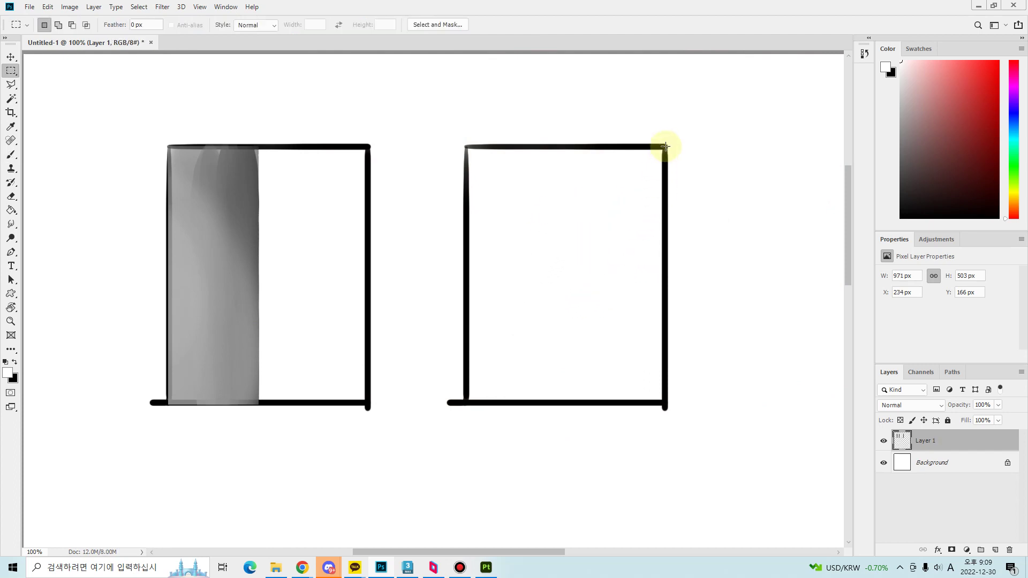
left_click_drag(665, 146, 466, 403)
key("b")
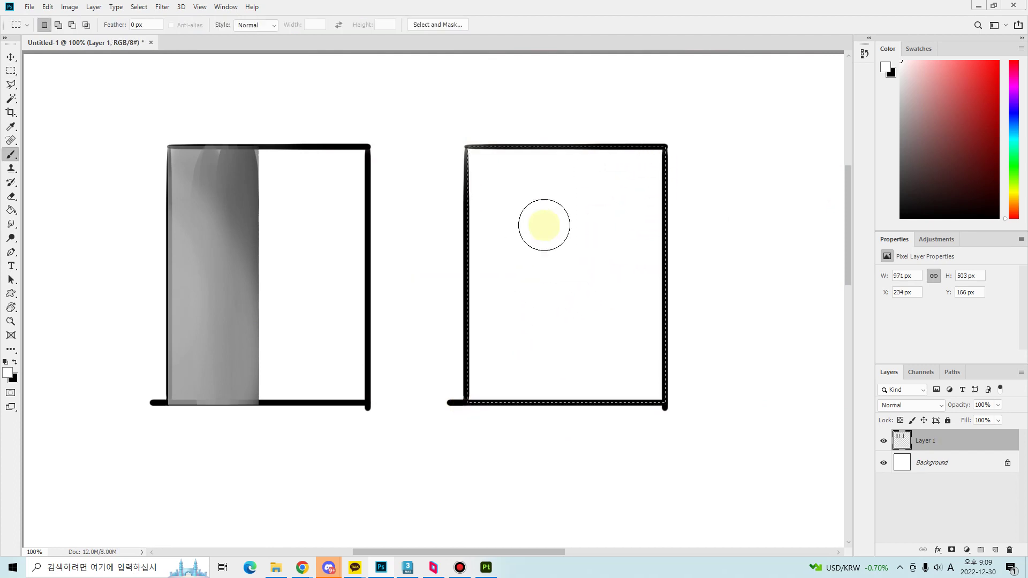
right_click_drag(471, 254, 528, 241, "alt")
right_click_drag(431, 228, 429, 134, "alt")
key("x")
left_click_drag(471, 172, 459, 429)
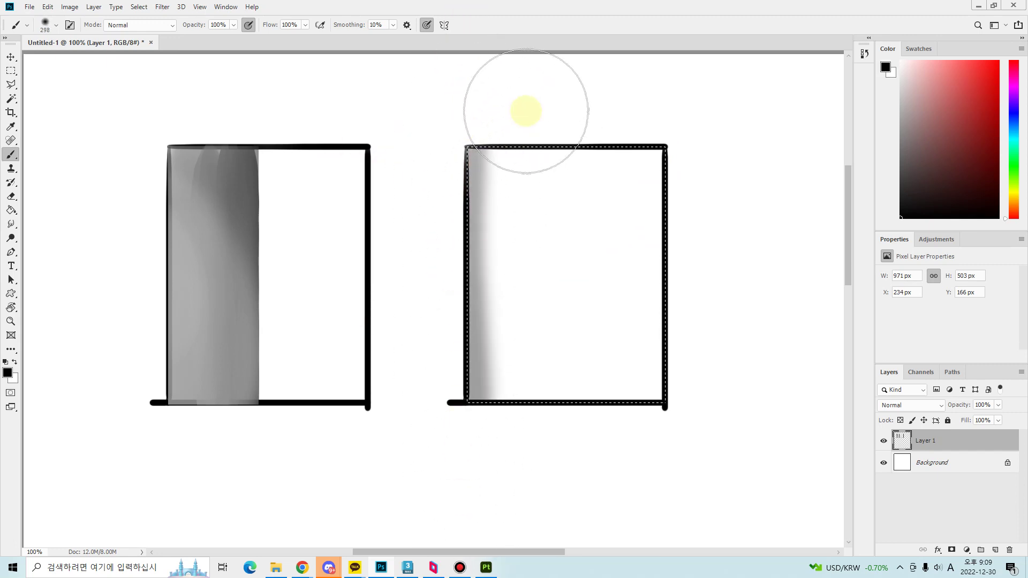
- Build smooth dark gradients along both sides of the second rectangle with a 574 px soft black brush, and deselect
right_click_drag(484, 160, 557, 158, "alt")
left_click_drag(443, 101, 443, 530)
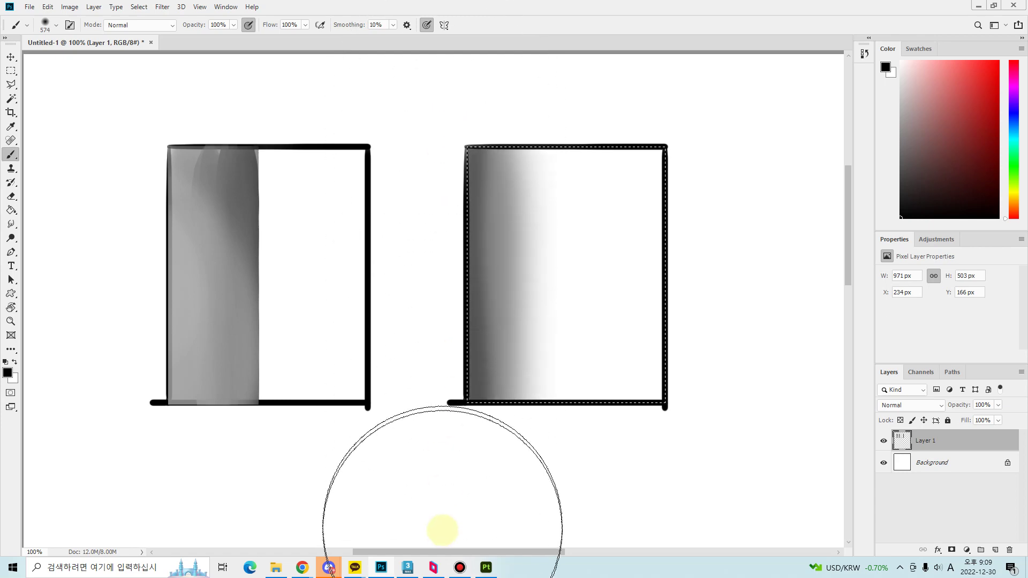
mouse_move(682, 115)
left_mouse_down()
mouse_move(658, 436)
mouse_move(638, 134)
mouse_move(621, 438)
mouse_move(741, 120)
mouse_move(723, 426)
mouse_move(725, 120)
mouse_move(692, 561)
left_mouse_up()
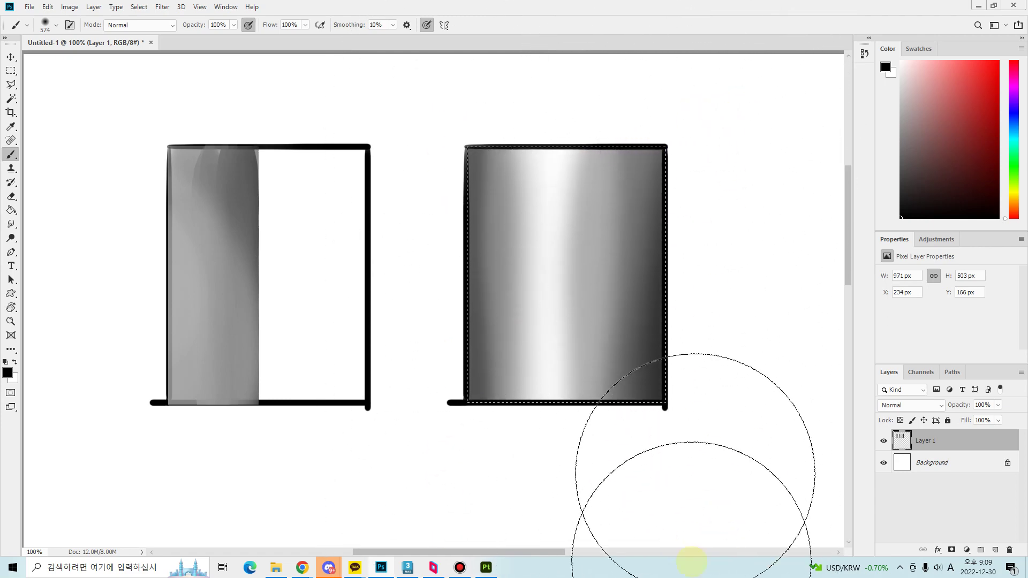
key("ctrl+d")
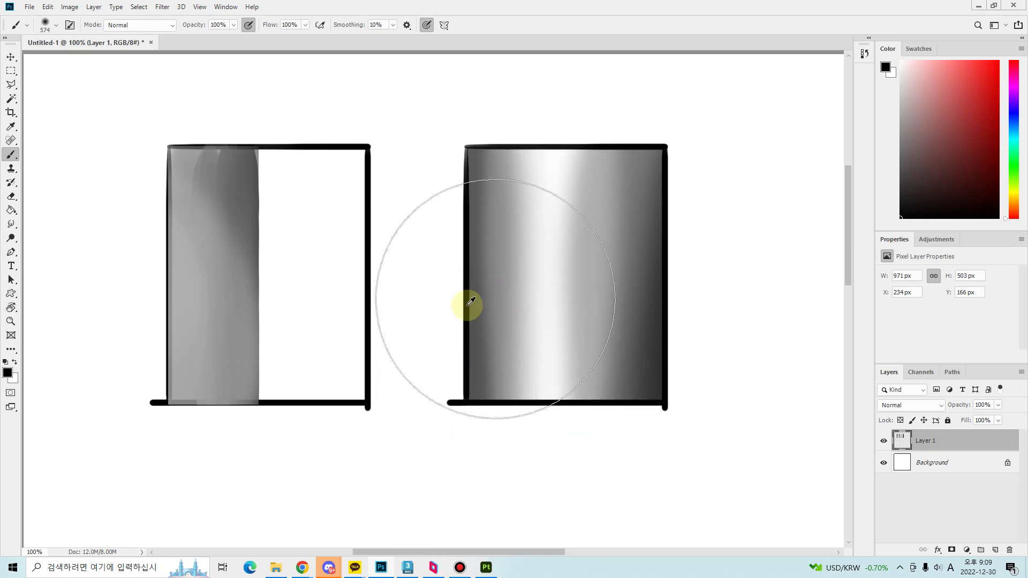
- Merge Layer 1 into the Background, duplicate the shaded second rectangle beside the original, and deselect
mouse_move(424, 314)
right_mouse_down("alt")
mouse_move(374, 317)
mouse_move(424, 344)
mouse_move(416, 316)
mouse_move(342, 352)
right_mouse_up("alt")
mouse_move(614, 299)
left_mouse_down()
mouse_move(399, 320)
mouse_move(356, 310)
left_mouse_up()
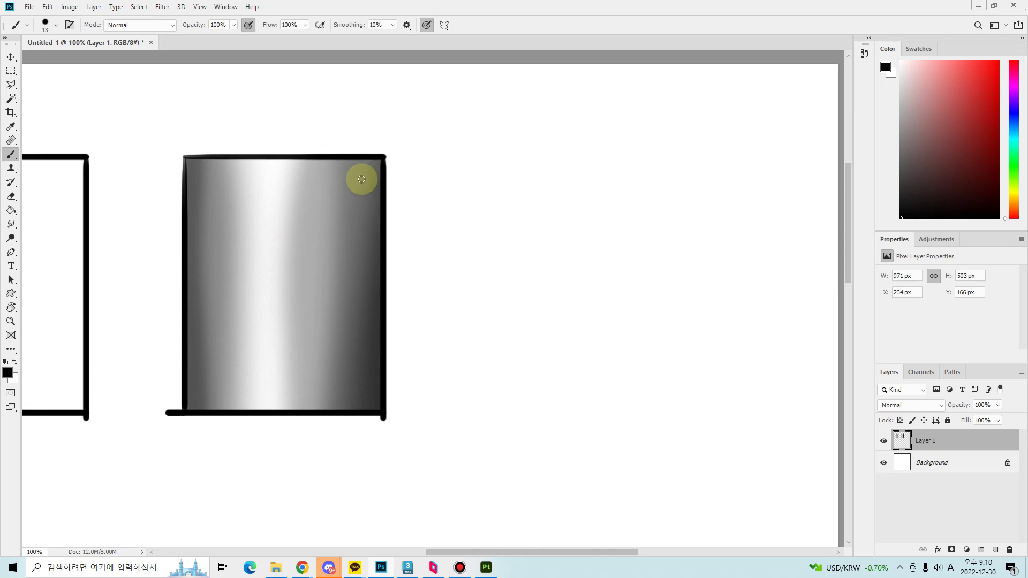
key("m")
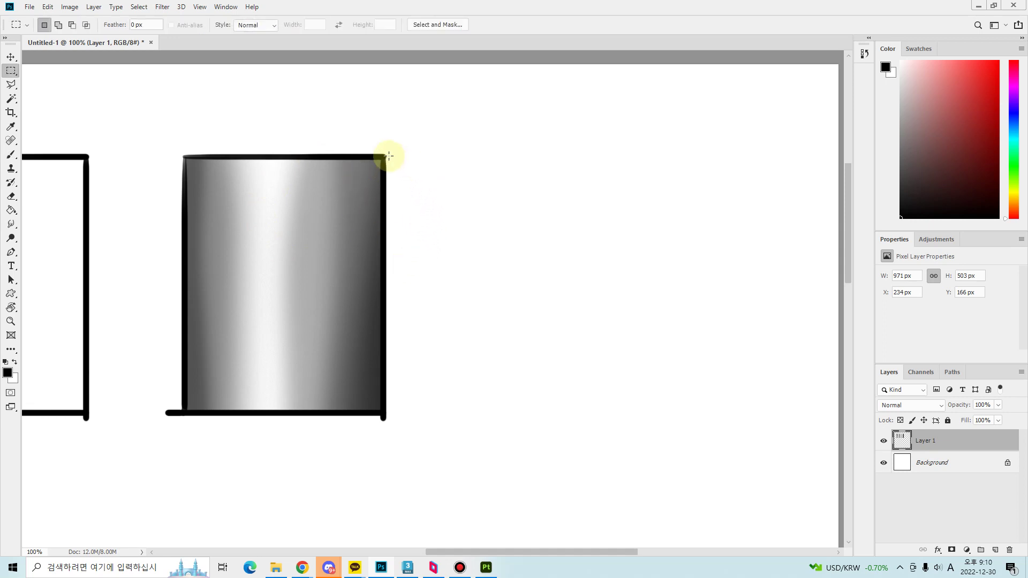
key("ctrl+e")
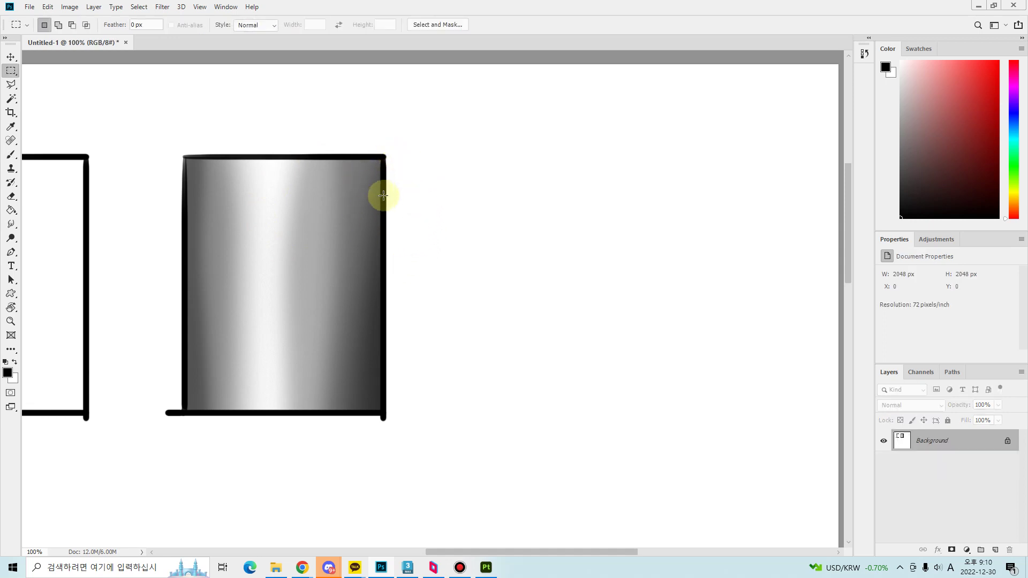
mouse_move(401, 136)
left_mouse_down()
mouse_move(202, 413)
mouse_move(172, 427)
left_mouse_up()
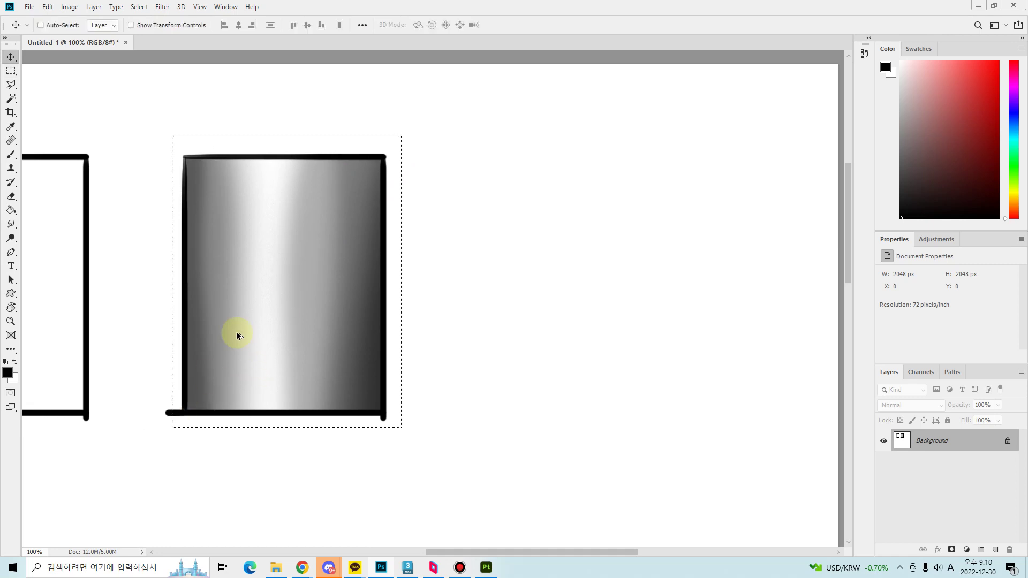
mouse_move(202, 315)
left_mouse_down("ctrl+alt")
mouse_move(529, 315)
mouse_move(463, 314)
left_mouse_up("ctrl+alt")
key("ctrl+d")
key("b")
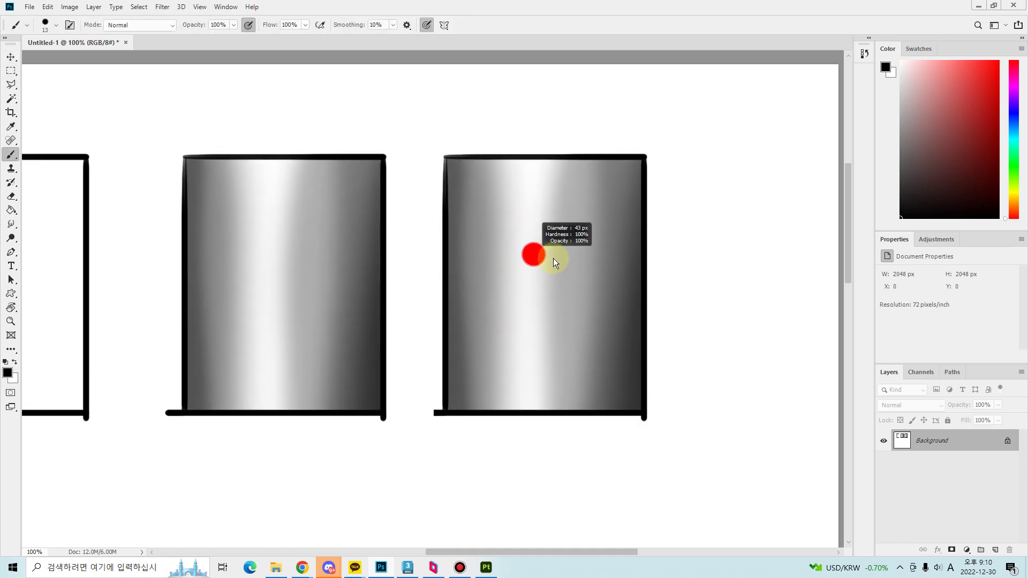
- Select the duplicated rectangle, soften its contrast with sampled dark gray using a 248 px soft brush, and deselect
key("m")
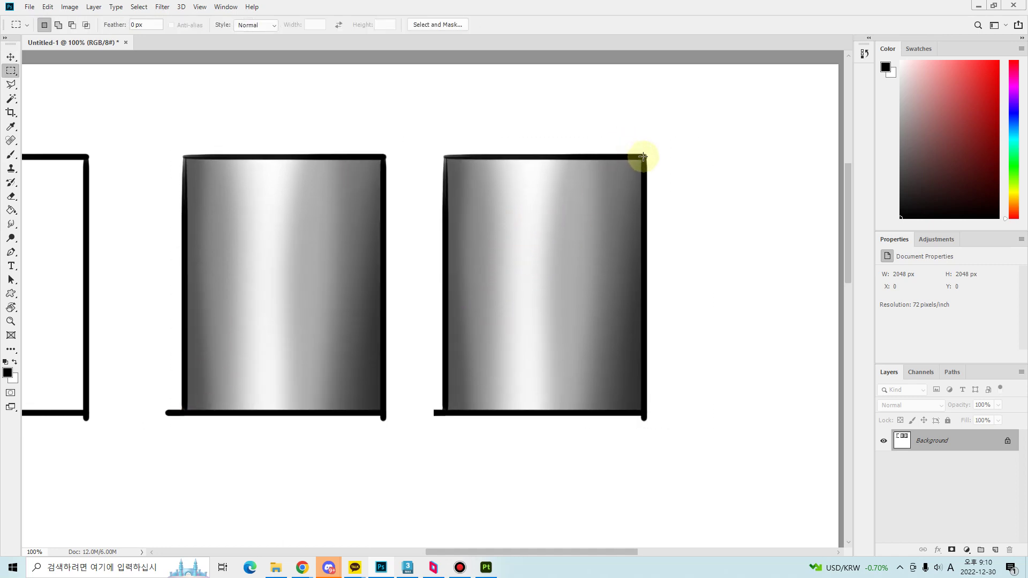
left_click_drag(643, 157, 444, 413)
key("b")
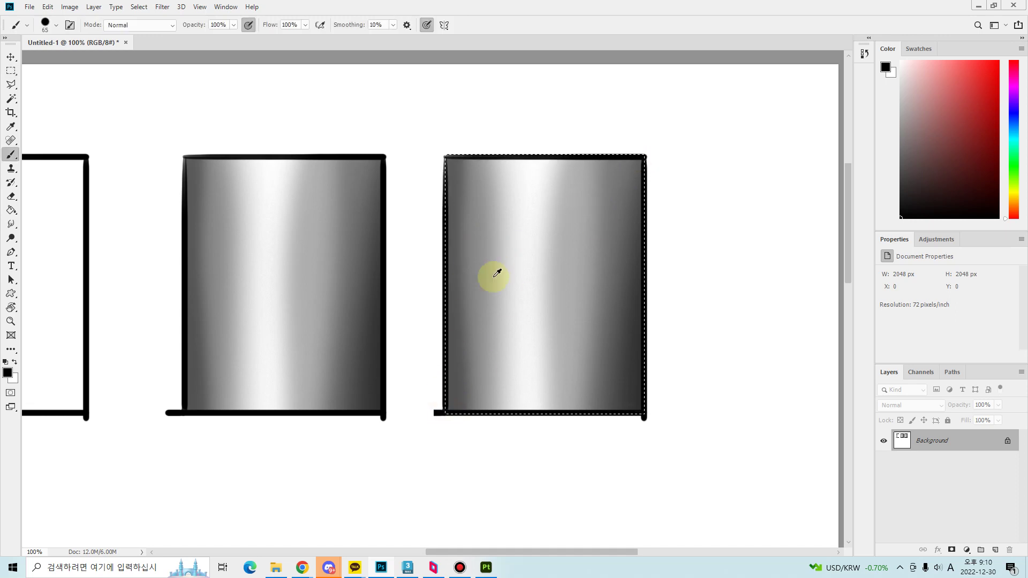
right_click_drag(497, 274, 523, 73, "alt")
left_click(625, 166, "alt")
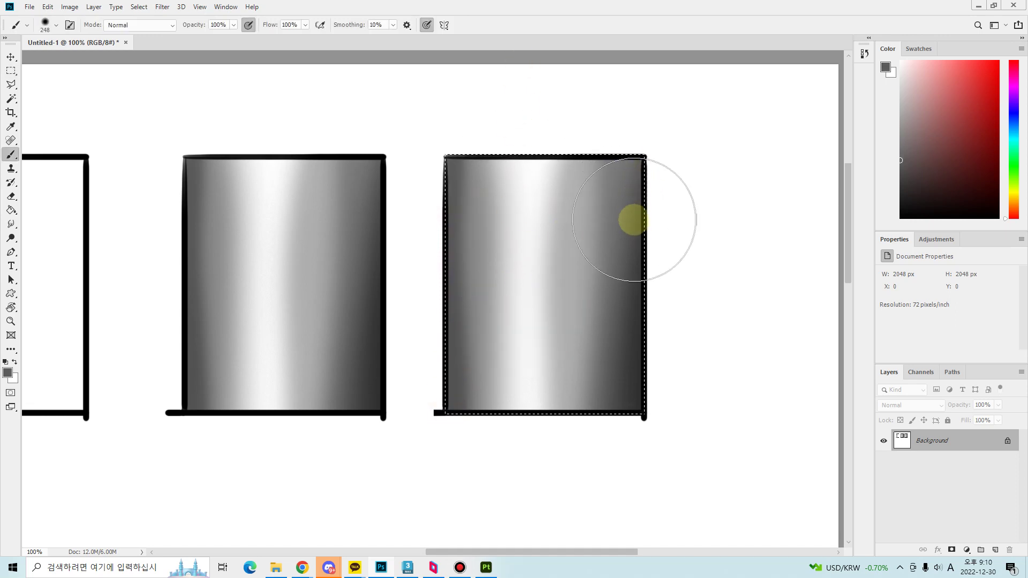
mouse_move(634, 220)
left_mouse_down()
mouse_move(539, 378)
mouse_move(586, 145)
mouse_move(593, 432)
mouse_move(525, 154)
mouse_move(477, 436)
left_mouse_up()
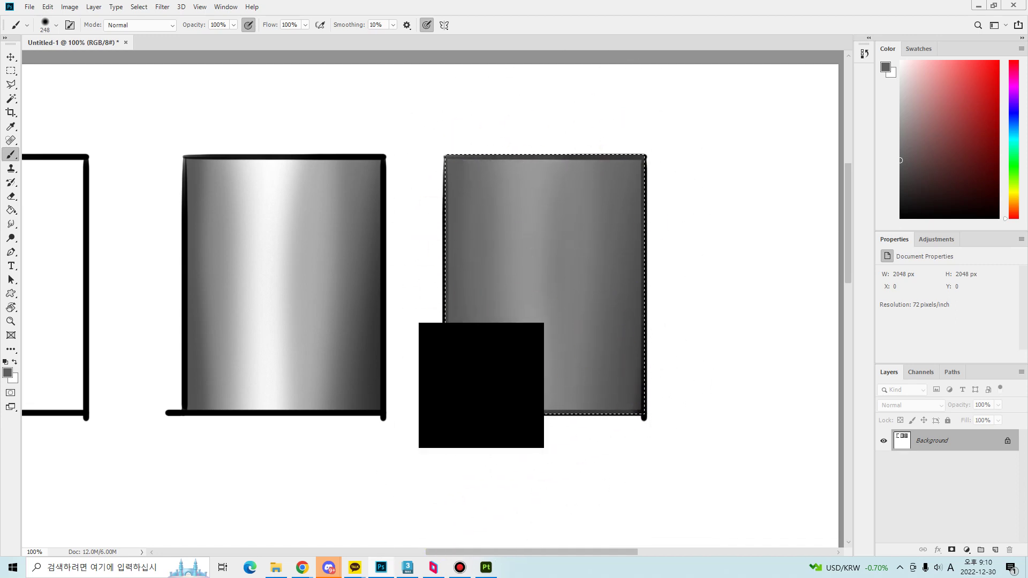
key("ctrl+d")
mouse_move(551, 324)
left_mouse_down()
mouse_move(532, 383)
mouse_move(530, 345)
mouse_move(565, 313)
left_mouse_up()
right_click_drag(499, 299, 444, 301, "alt")
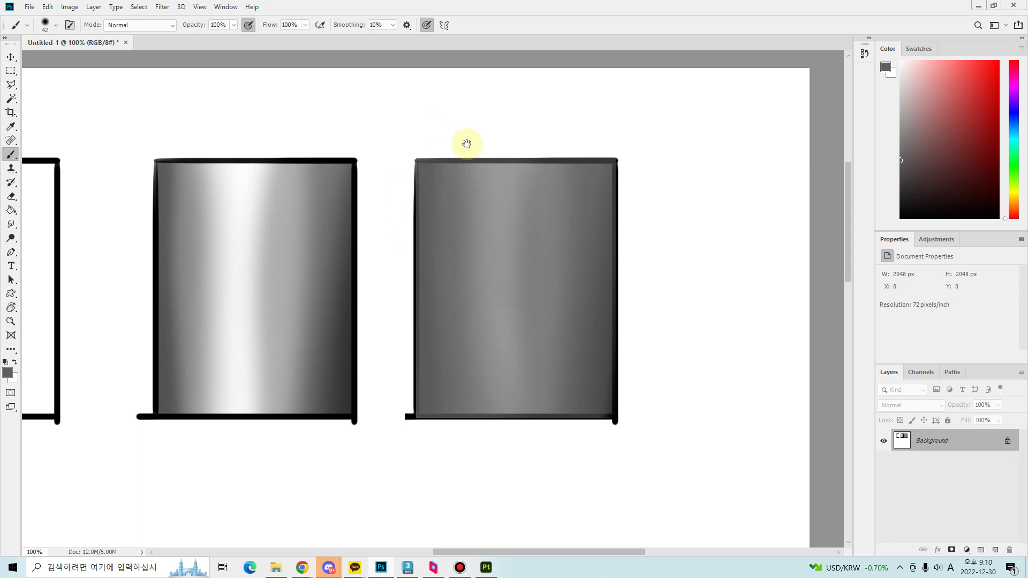
left_click_drag(466, 144, 510, 160)
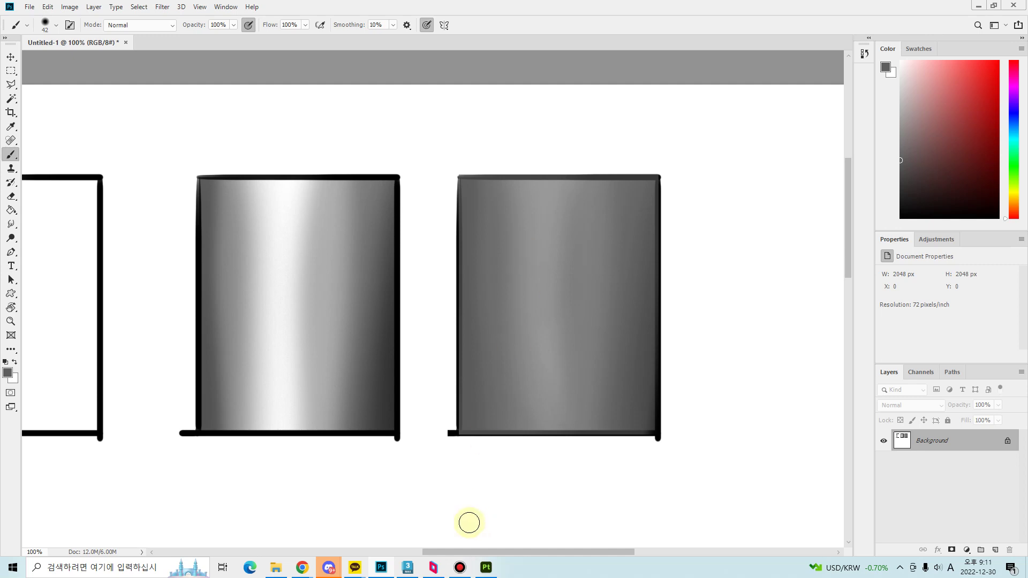
- Switch to Substance 3D Painter and set the Used Edges layer's roughness to 0.0504
left_click(485, 567)
scroll(297, 257, "up", 5)
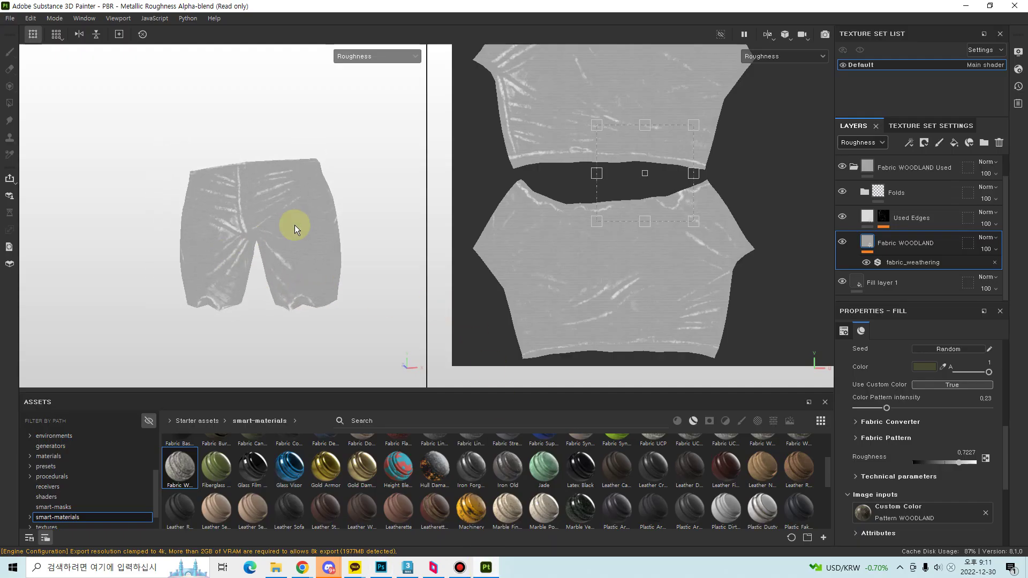
left_click_drag(320, 271, 375, 271, "alt")
left_click(867, 217)
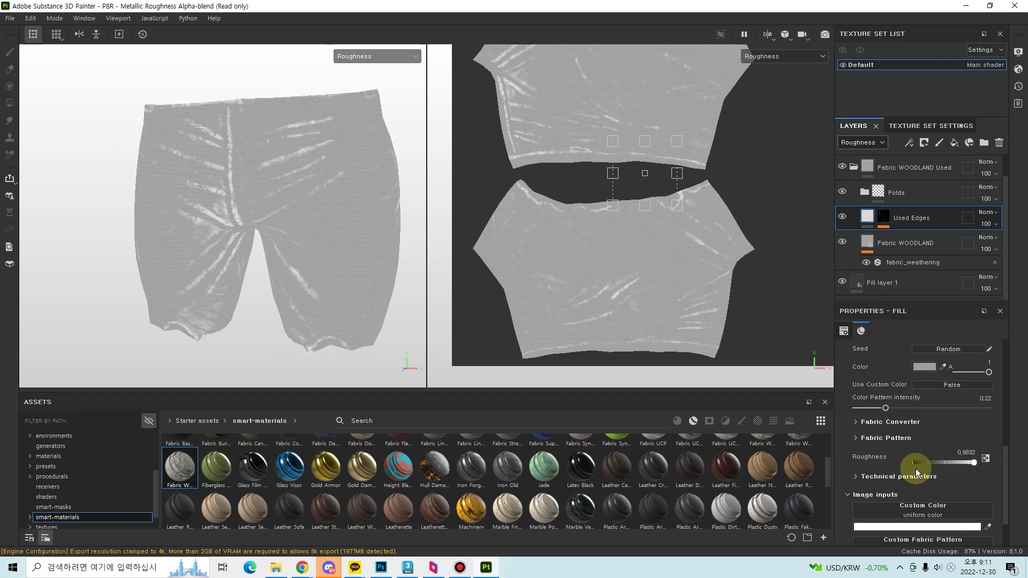
left_click(916, 468)
- Display the full material on the shorts and examine the glossy worn edges from several angles
left_click(406, 59)
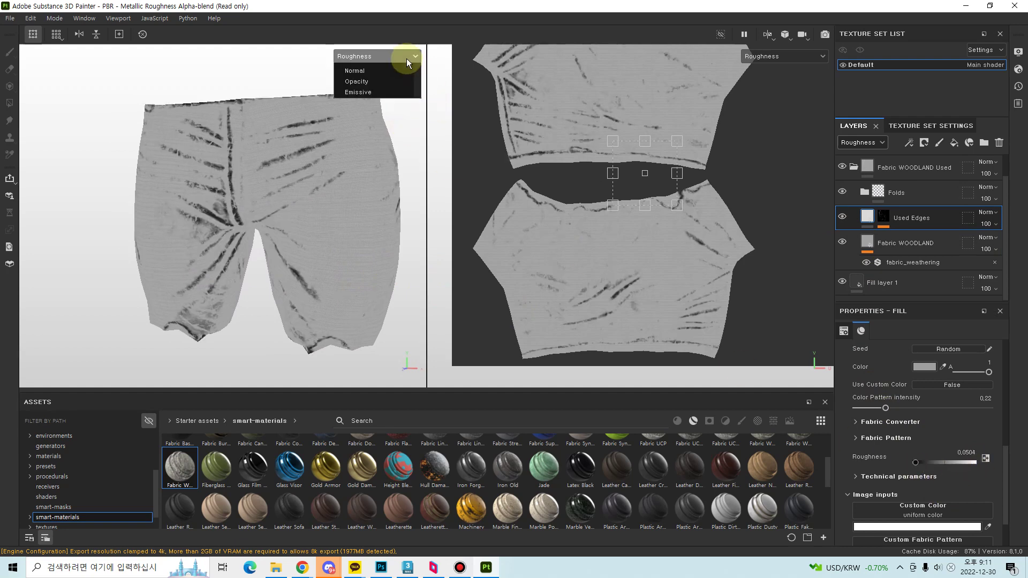
left_click(390, 85)
left_click_drag(327, 191, 291, 269, "alt")
left_click_drag(304, 268, 418, 246, "alt")
right_click_drag(418, 246, 321, 261, "alt")
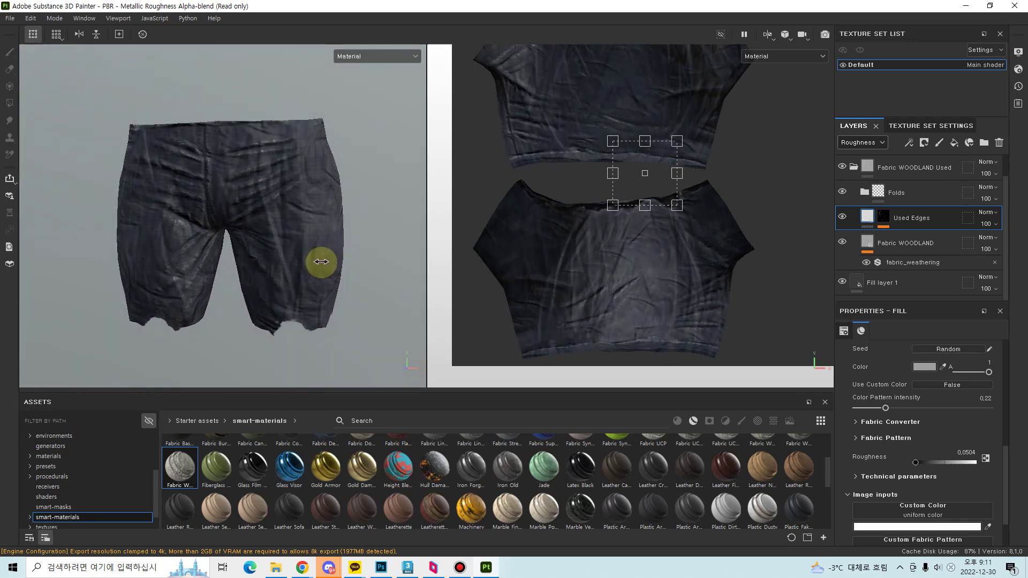
- Display only the base color on the shorts and collapse the Fabric WOODLAND Used folder
left_click(378, 54)
left_click(371, 105)
left_click_drag(320, 257, 290, 304, "alt")
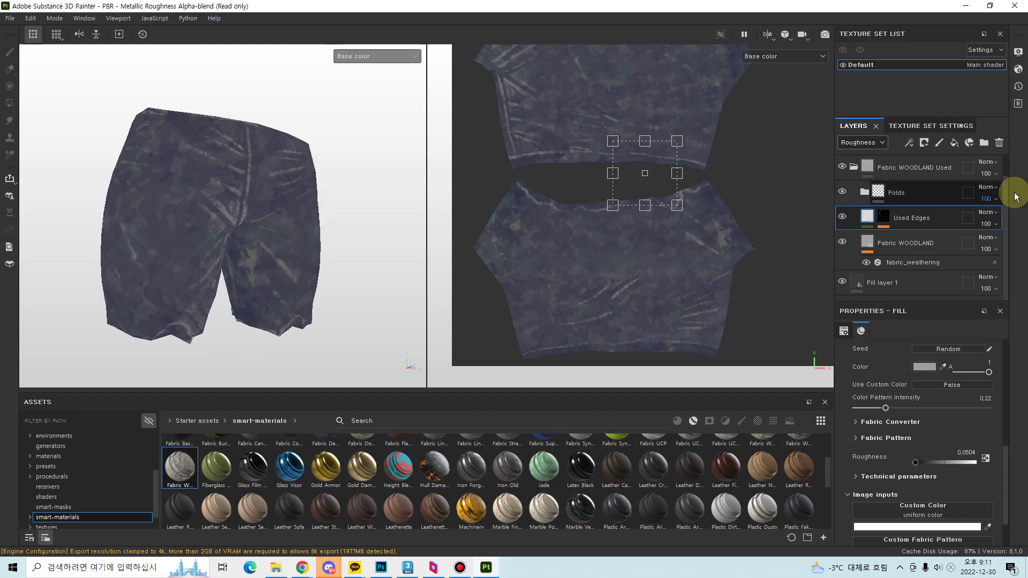
left_click(856, 167)
left_click(856, 168)
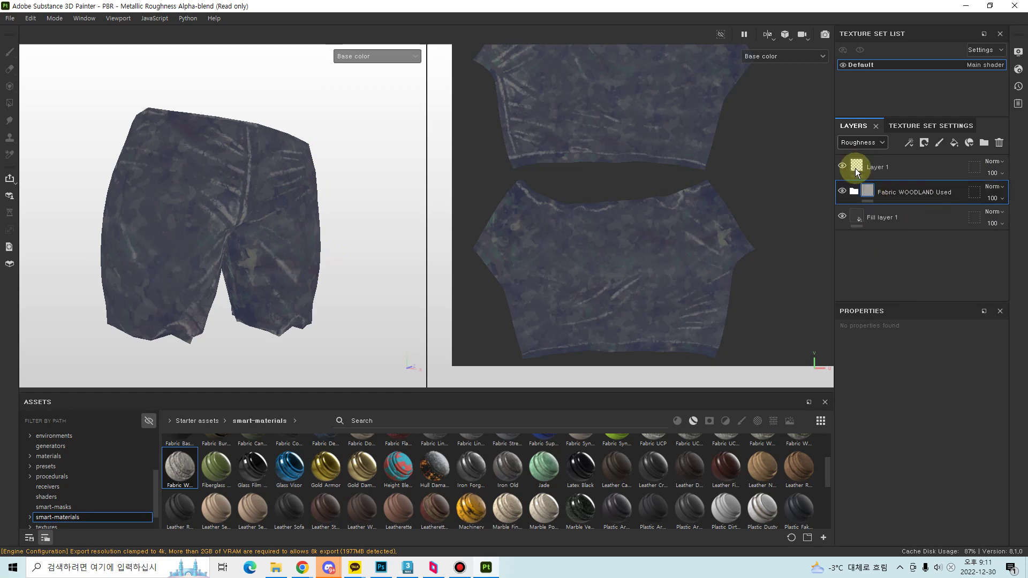
left_click_drag(316, 246, 285, 257, "alt")
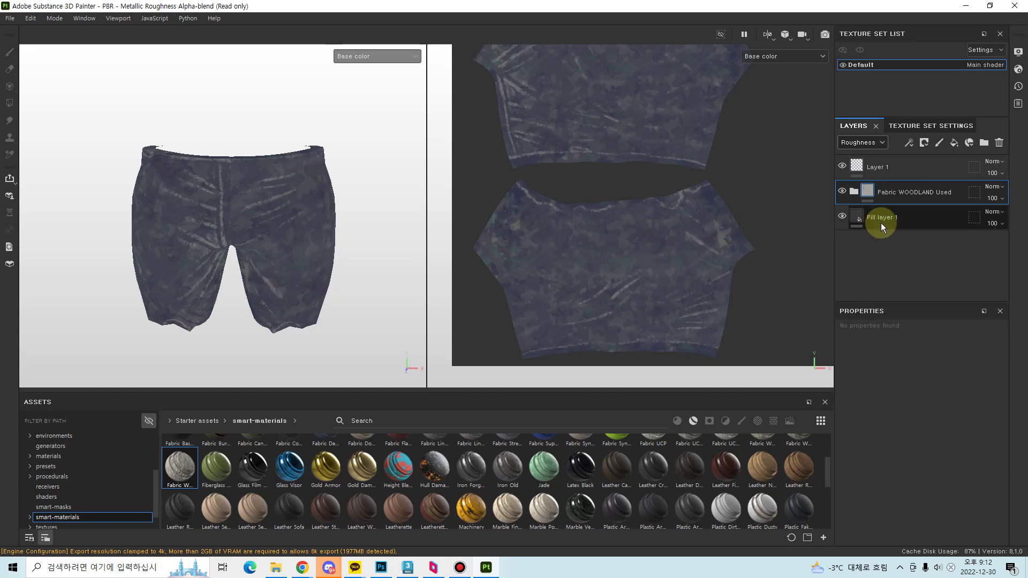
- Add a fill layer directly above Fill layer 1 and leave only its color channel enabled
left_click(905, 220)
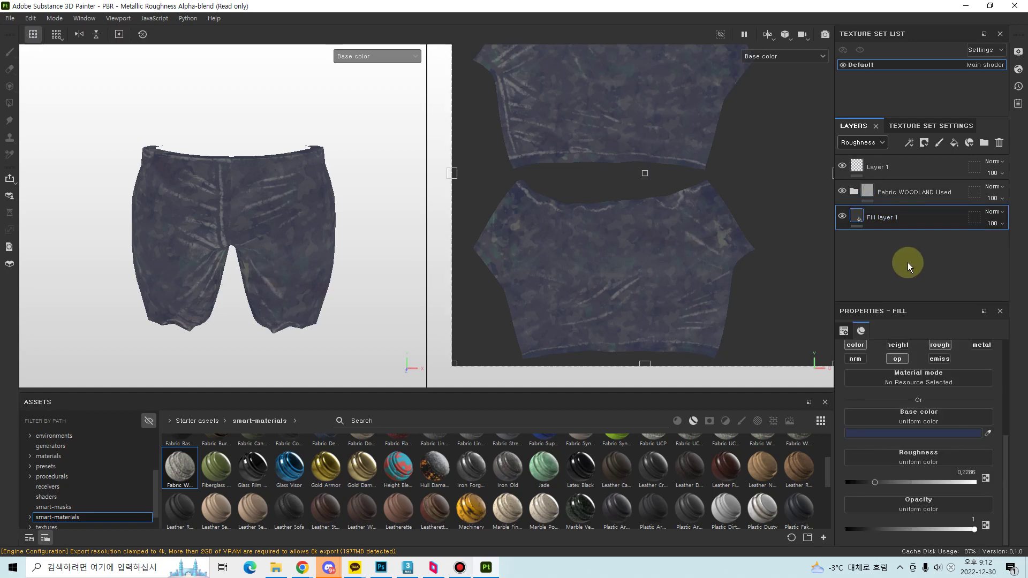
left_click(953, 143)
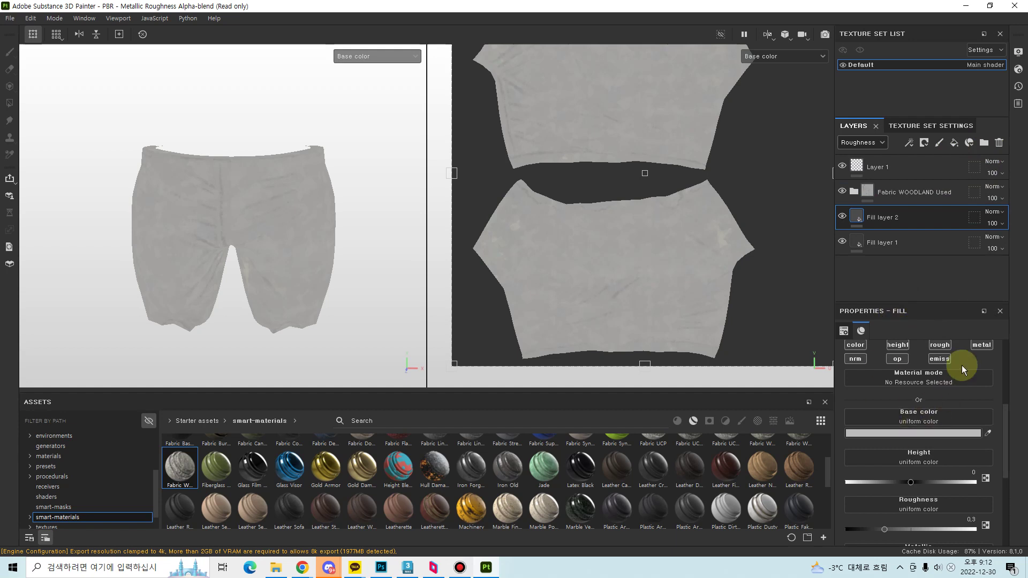
scroll(947, 367, "up", 1)
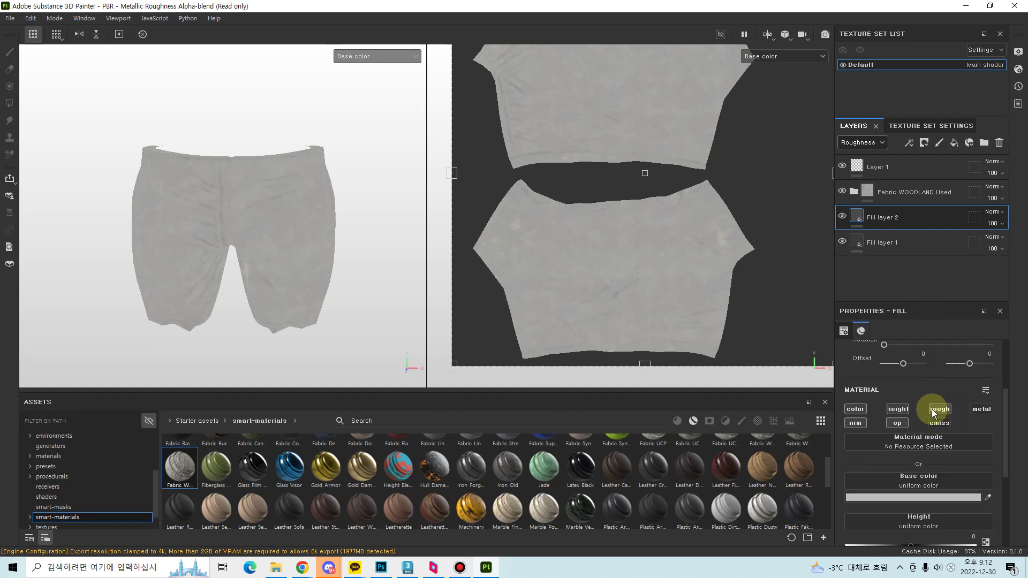
left_click(897, 409)
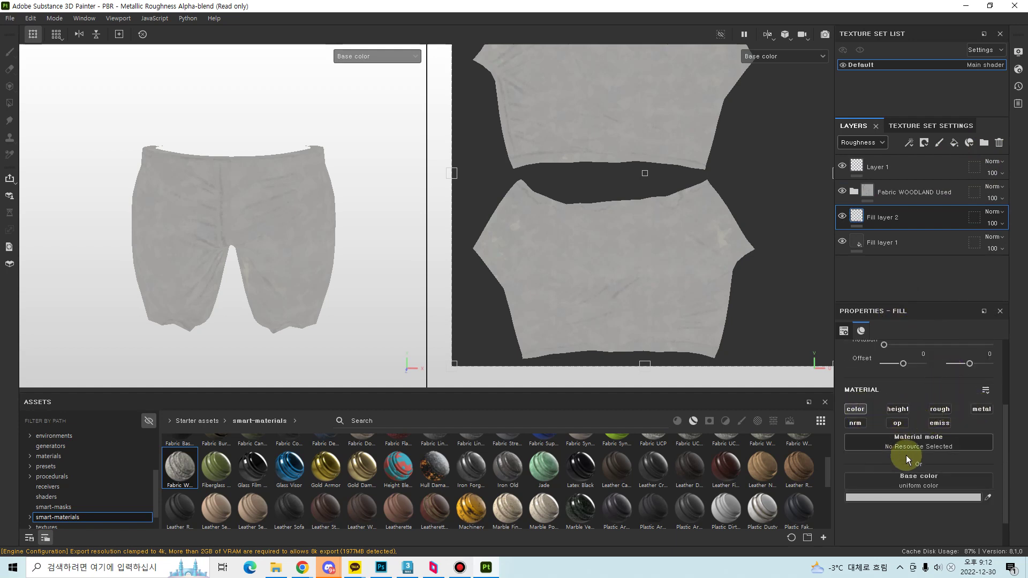
scroll(911, 456, "up", 2)
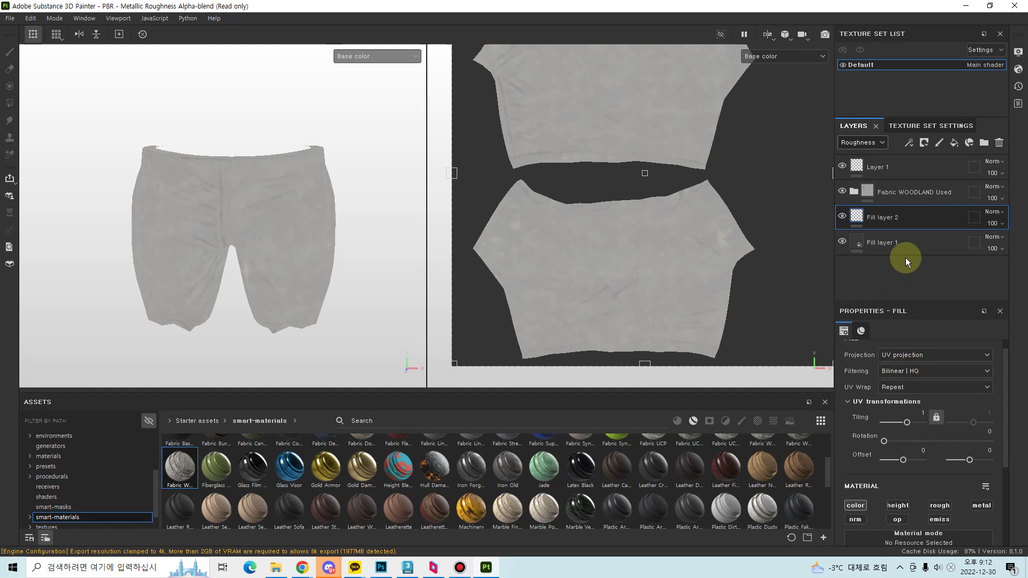
- Show the layer stack's Base color channel and set Fill layer 2's blending mode to Multiply
left_click(993, 212)
left_click(864, 143)
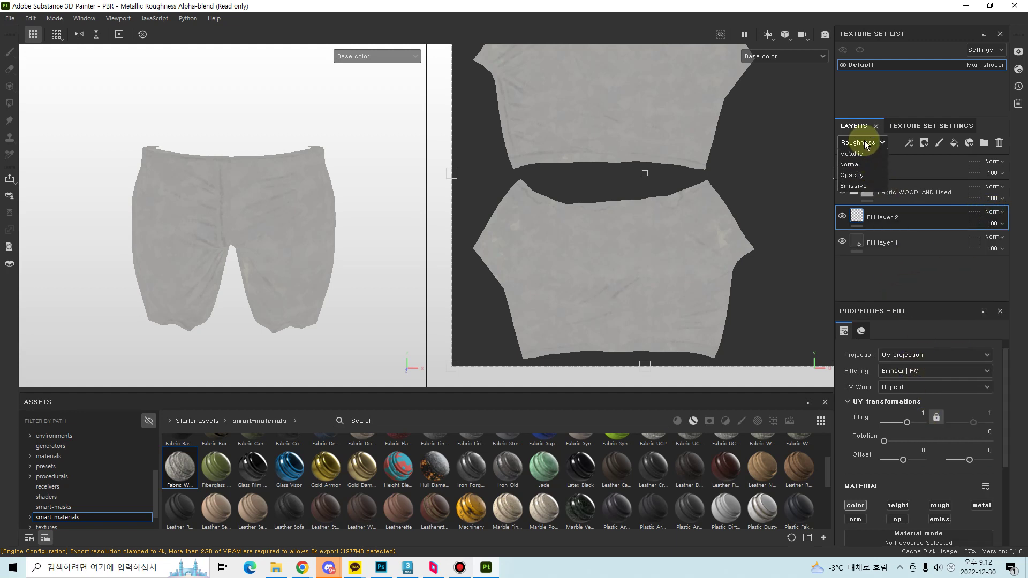
left_click(866, 142)
left_click(866, 142)
left_click(857, 154)
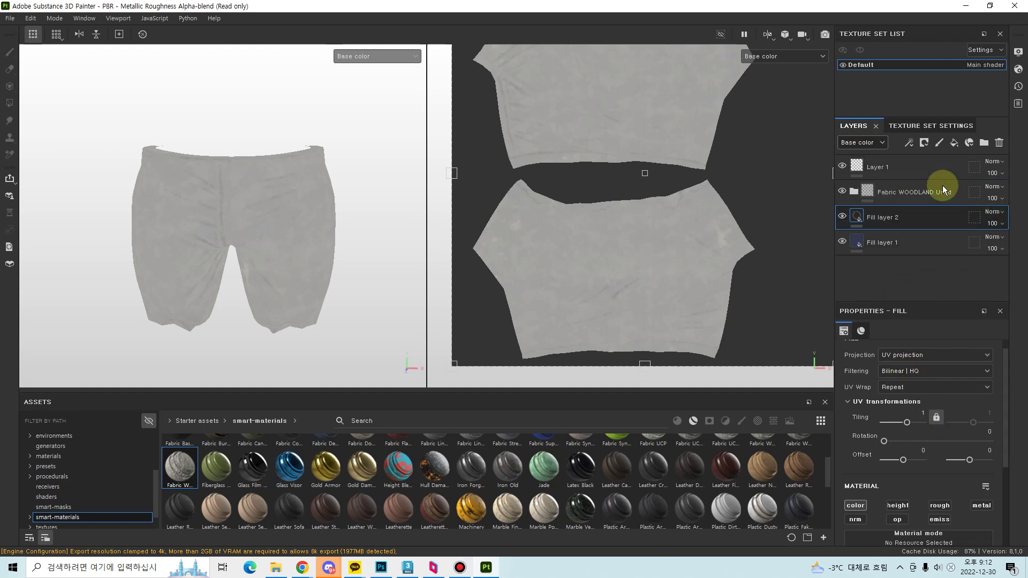
left_click(992, 212)
left_click(984, 264)
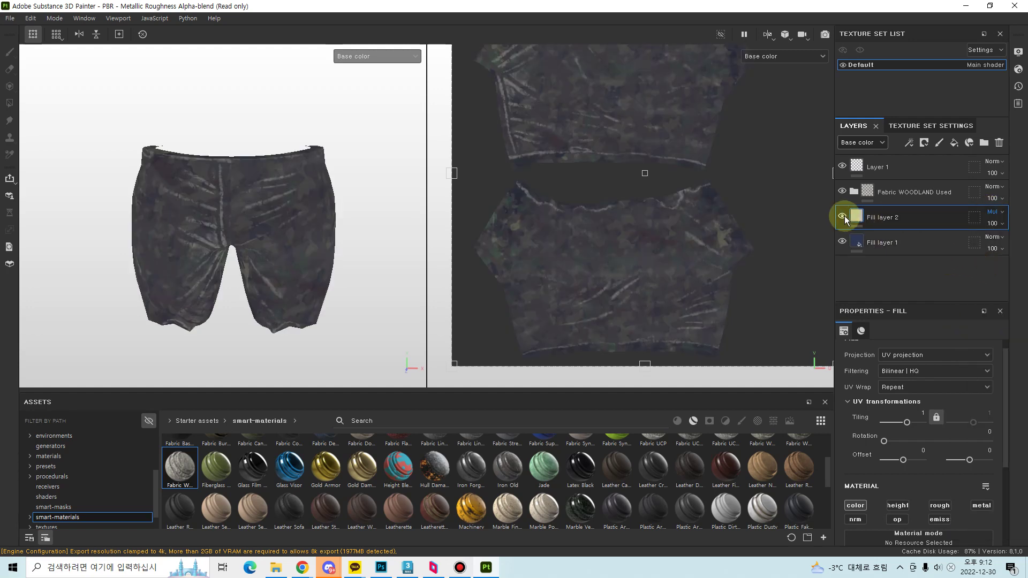
- Set Fill layer 2's base color to mid-gray 848484 and add a black mask to the layer
scroll(910, 455, "down", 3)
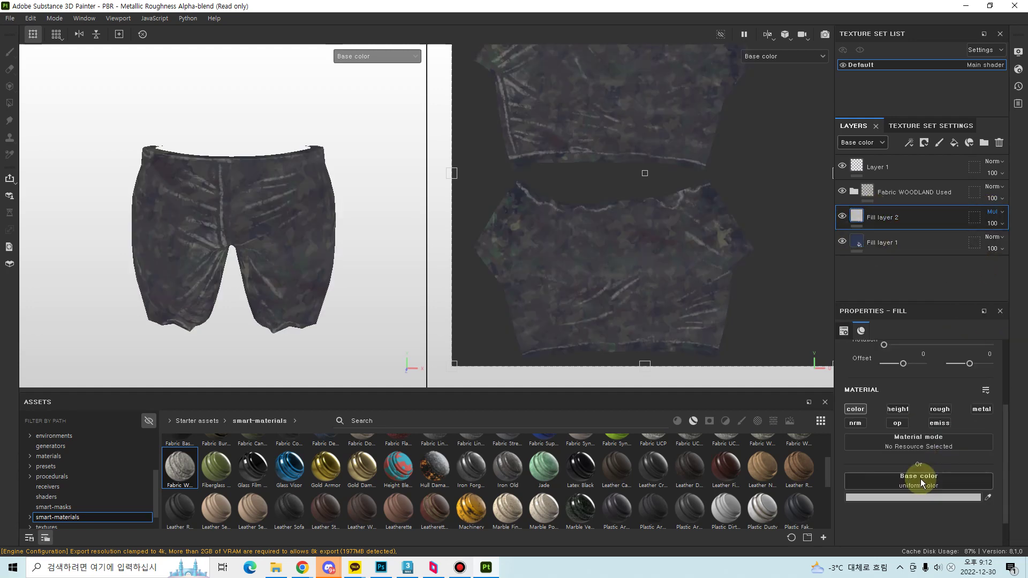
left_click(922, 498)
left_click_drag(778, 307, 747, 331)
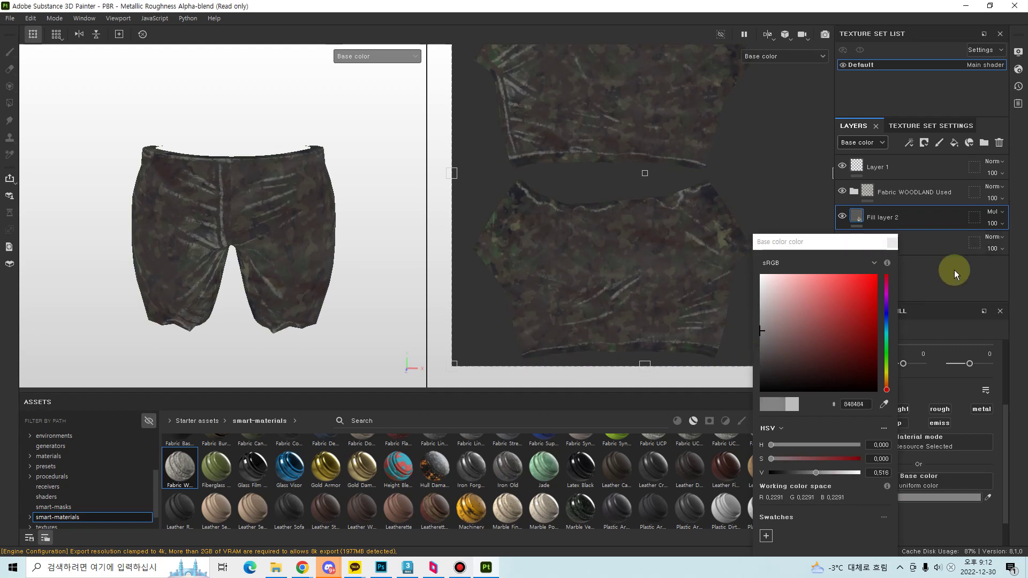
left_click(860, 220)
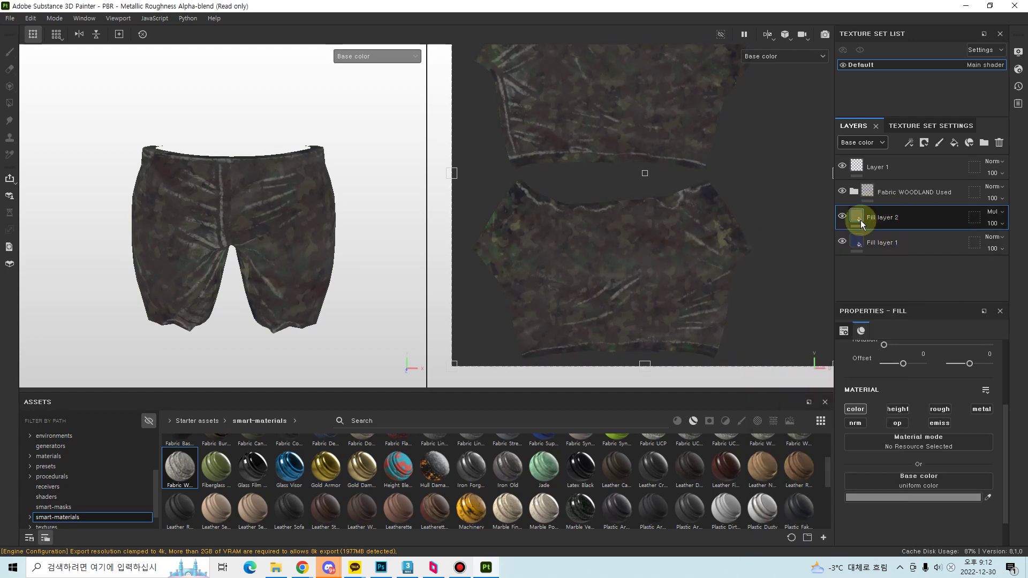
right_click(859, 218)
left_click(891, 239)
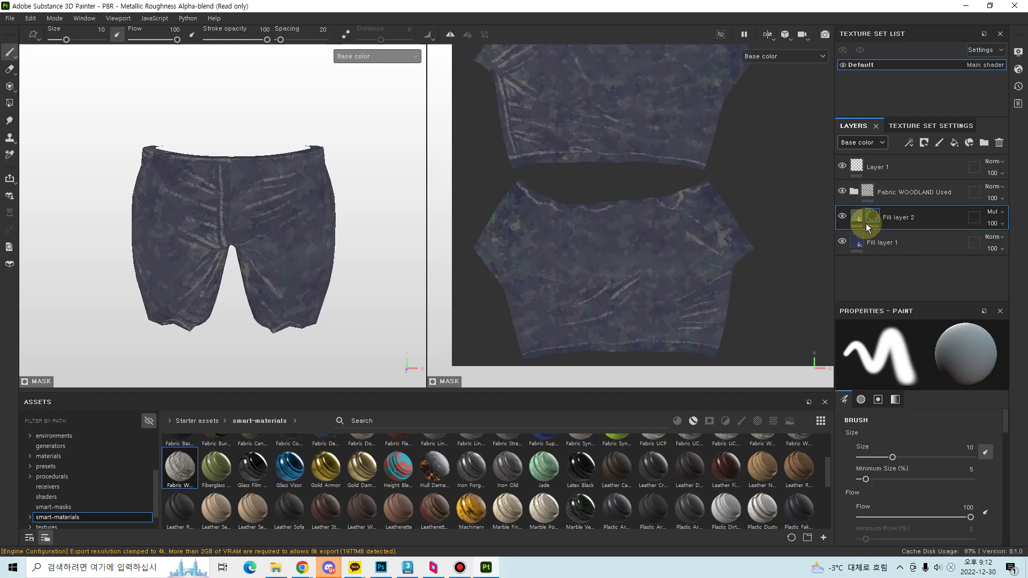
right_click(868, 217)
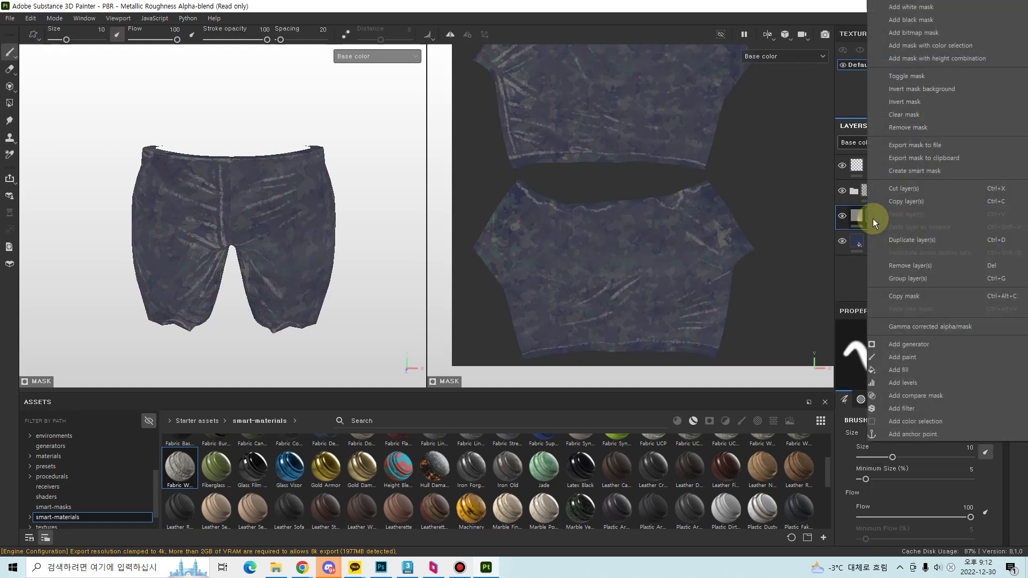
left_click(921, 343)
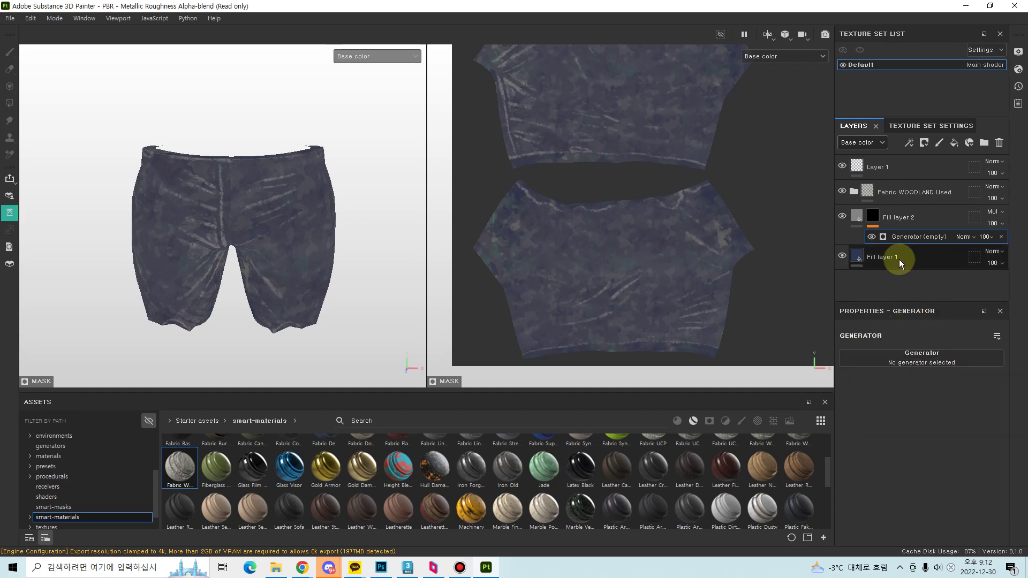
left_click(1002, 237)
- Target Fill layer 2's mask and browse the smart-masks library in the starter assets
left_click(872, 217)
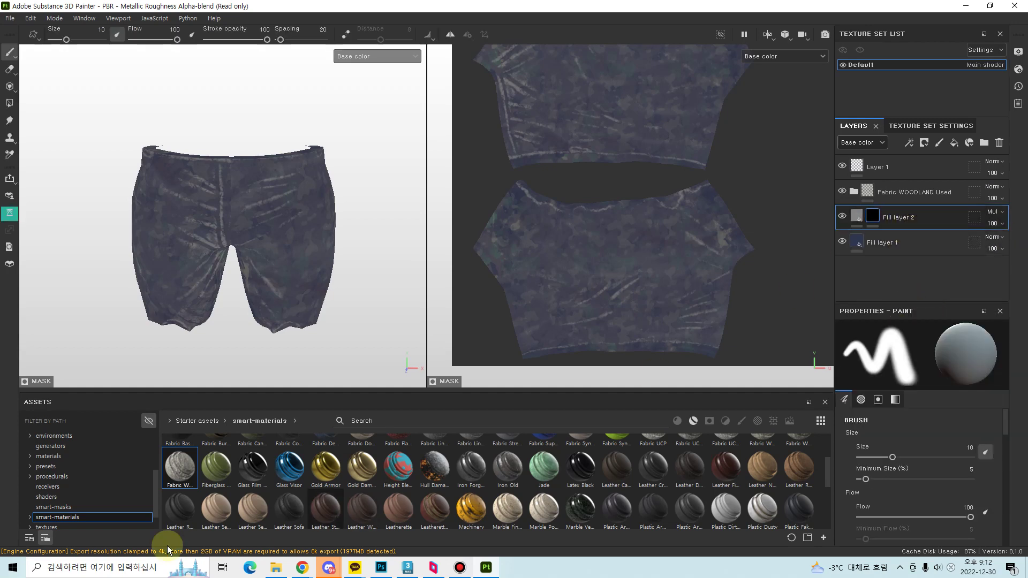
scroll(75, 505, "down", 1)
scroll(58, 482, "up", 5)
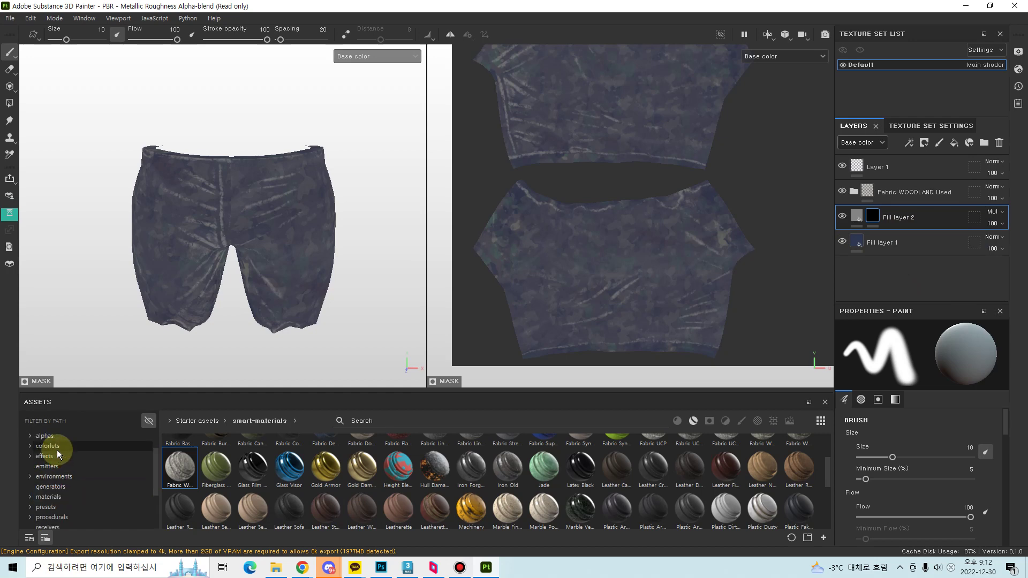
scroll(68, 487, "down", 3)
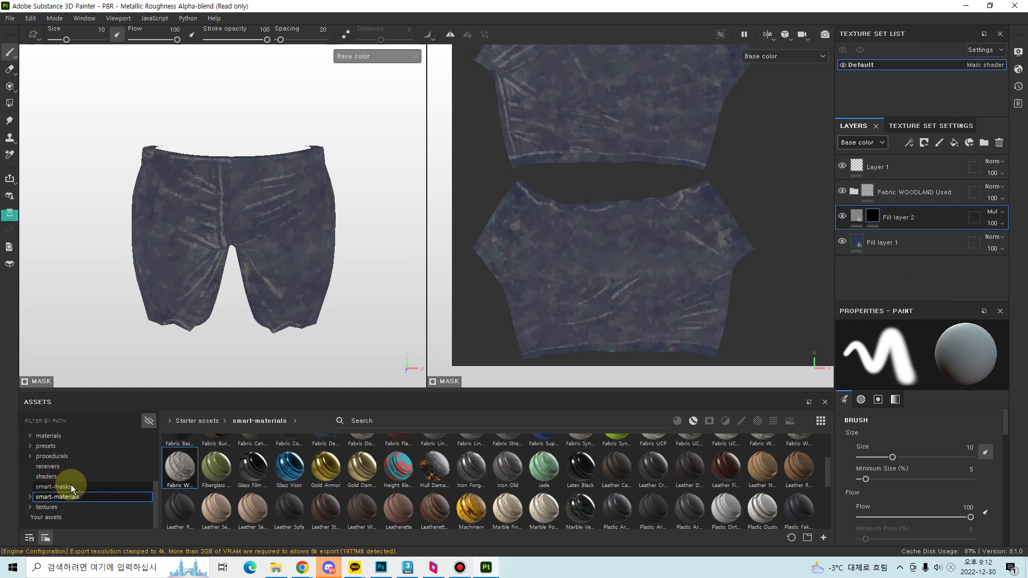
left_click(103, 487)
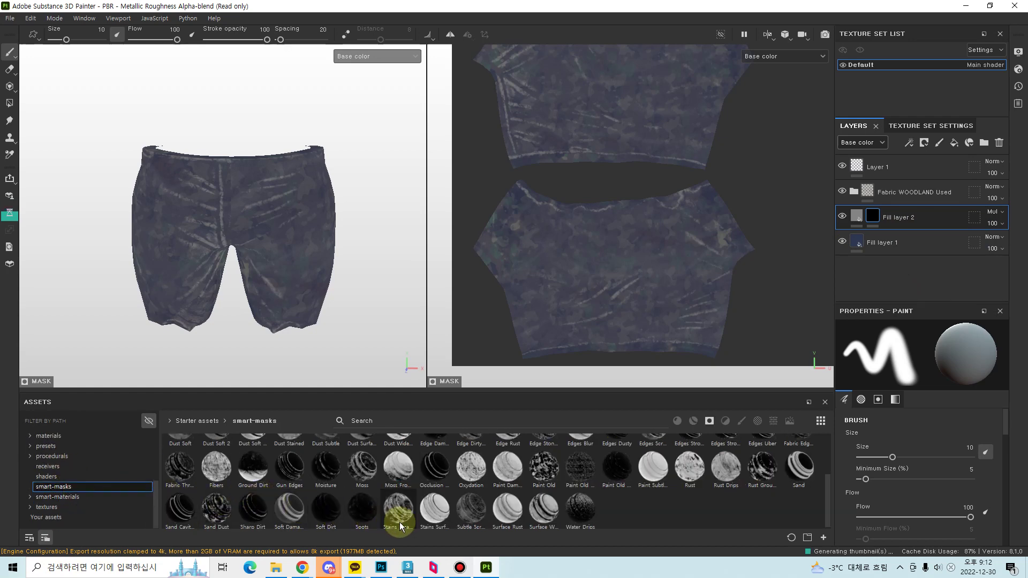
scroll(607, 506, "up", 2)
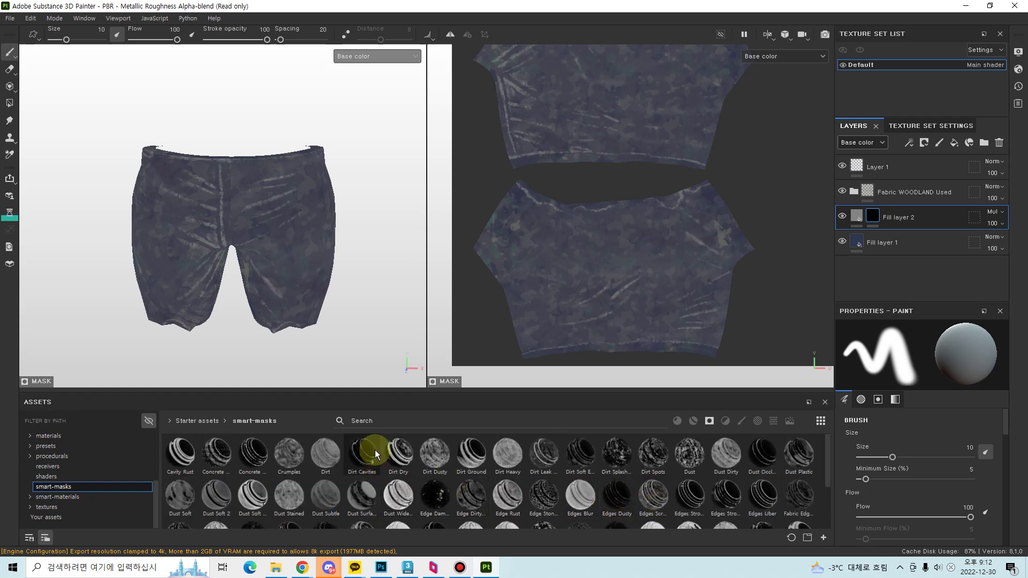
- Try the Dirt Cavities smart mask on Fill layer 2 and inspect its effect on the shorts
mouse_move(375, 453)
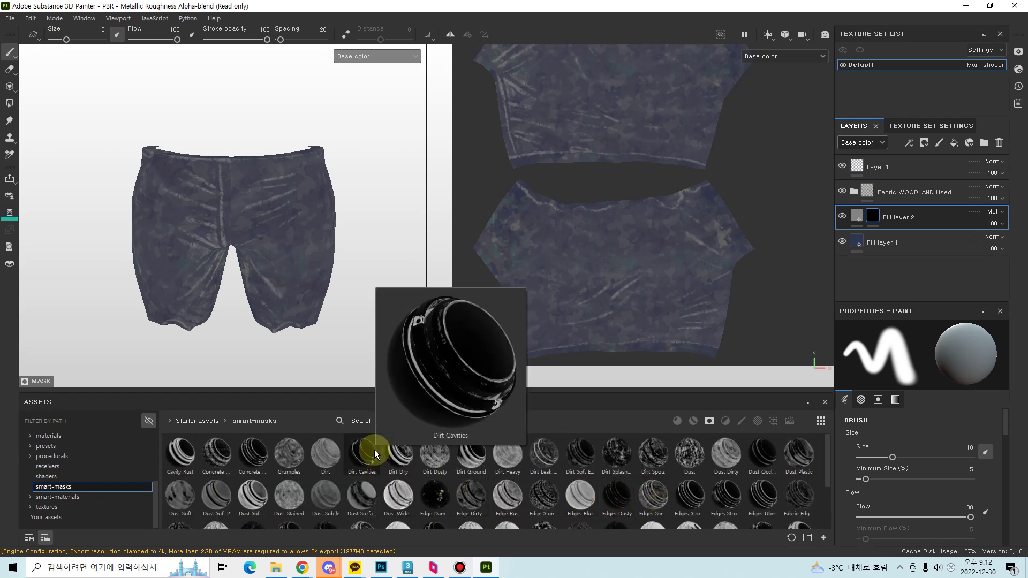
mouse_move(374, 450)
left_mouse_down()
mouse_move(907, 236)
mouse_move(876, 216)
left_mouse_up()
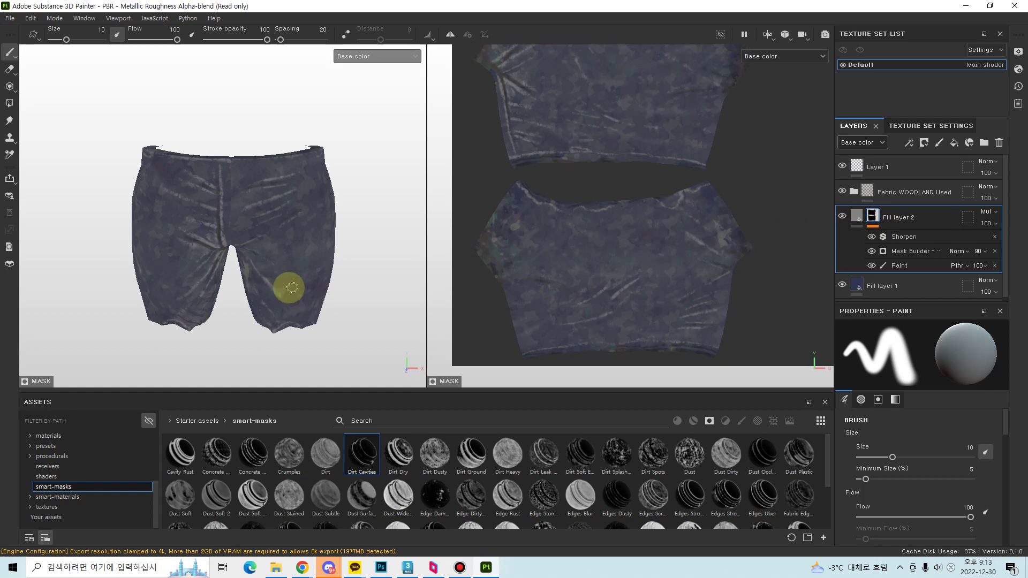
scroll(267, 274, "up", 10)
right_click_drag(264, 272, 319, 255, "alt")
left_click(872, 252)
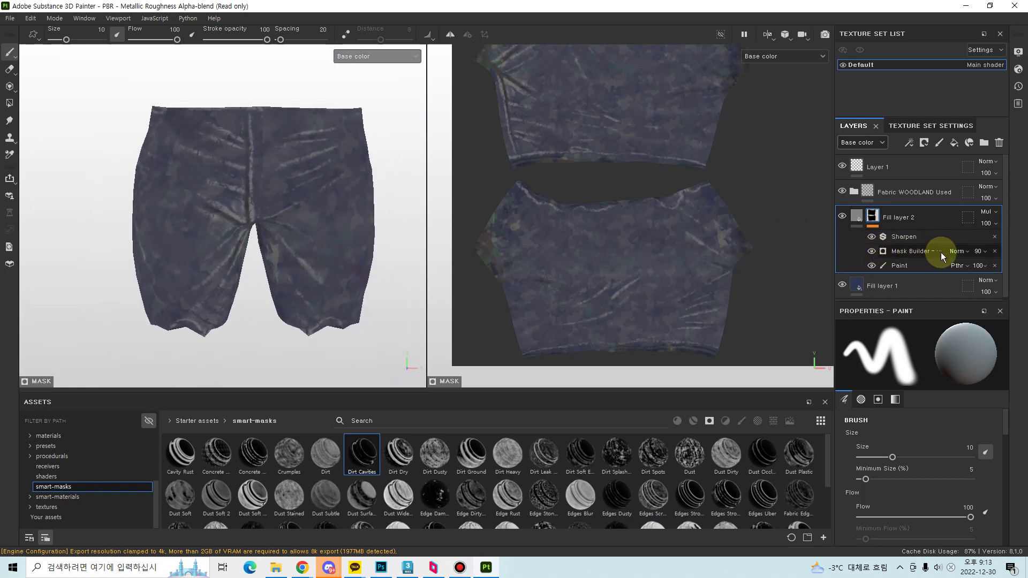
- Remove the Sharpen, Mask Builder and Paint effects from Fill layer 2's mask
left_click(994, 237)
left_click(1001, 237)
left_click(1001, 237)
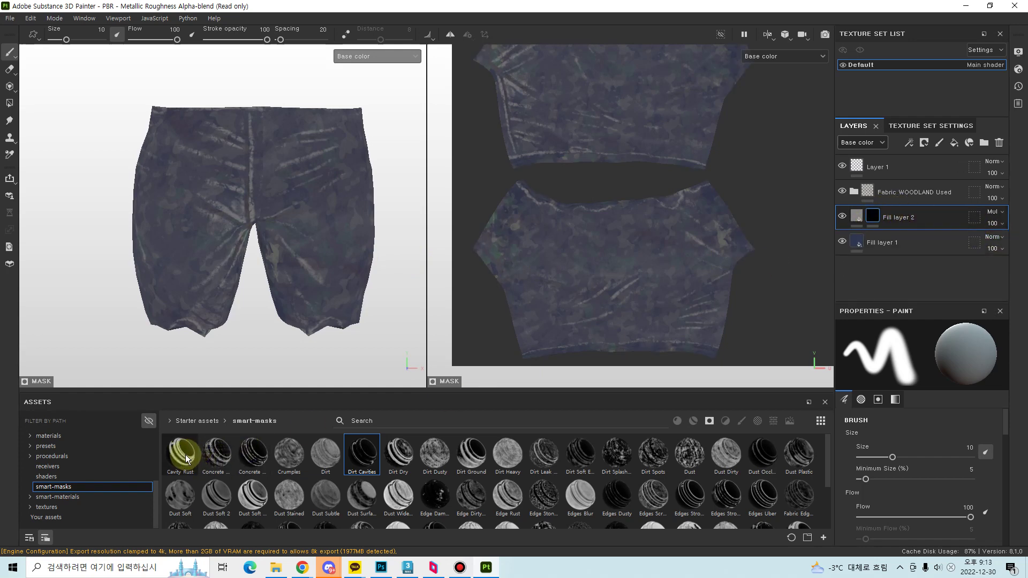
- Try the Cavity Rust smart mask on Fill layer 2 beneath the fabric folder, and remove its Mask Editor
left_click_drag(186, 460, 873, 220)
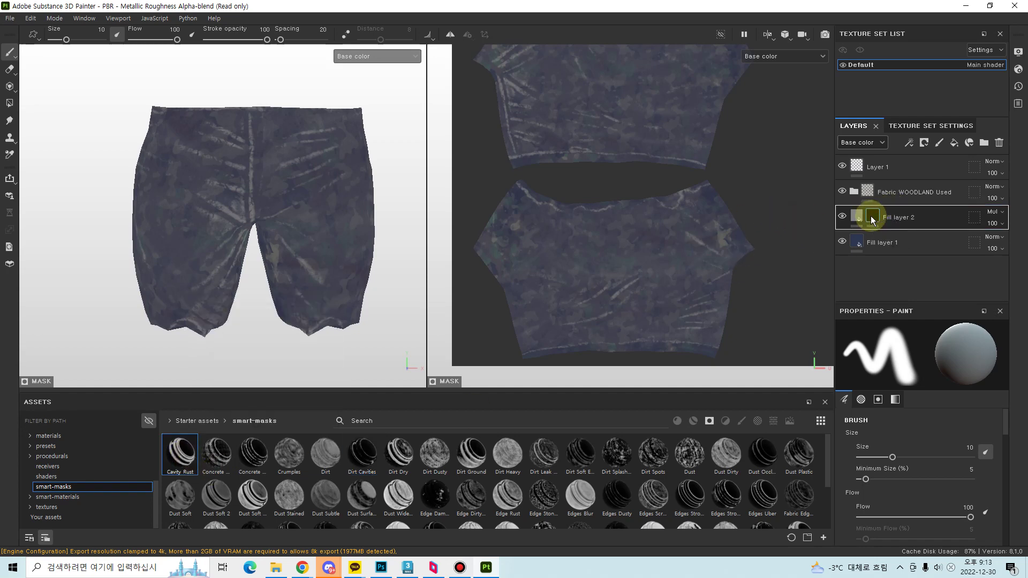
mouse_move(335, 300)
left_mouse_down("alt")
mouse_move(287, 264)
mouse_move(314, 336)
mouse_move(230, 287)
mouse_move(266, 291)
mouse_move(230, 268)
mouse_move(339, 294)
left_mouse_up("alt")
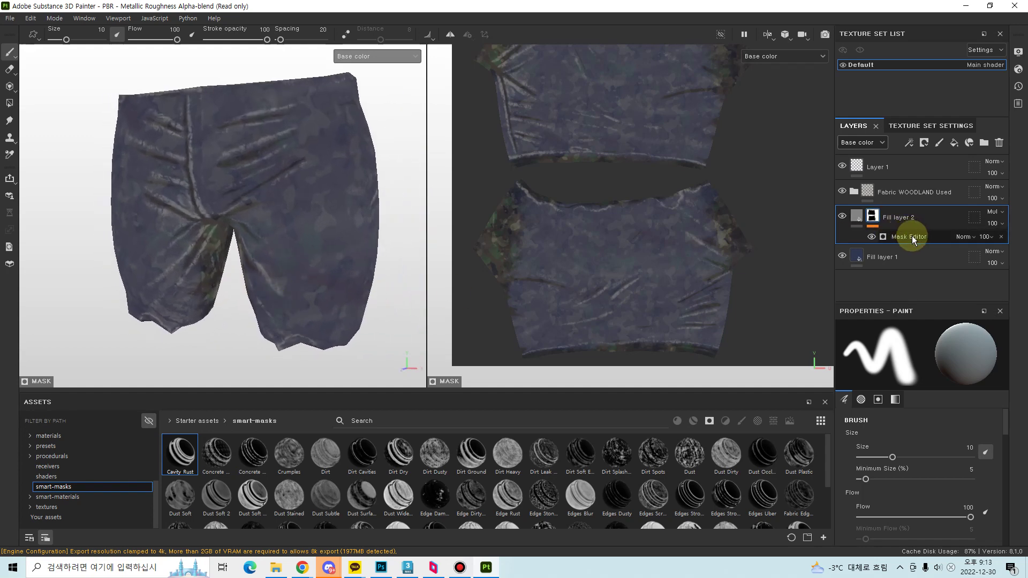
left_click(859, 216)
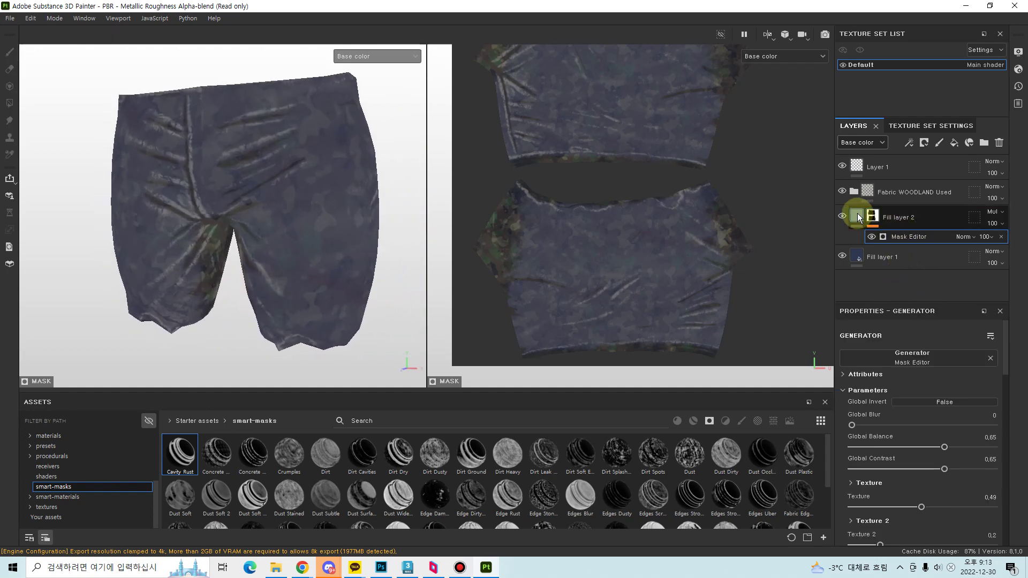
left_click(1002, 237)
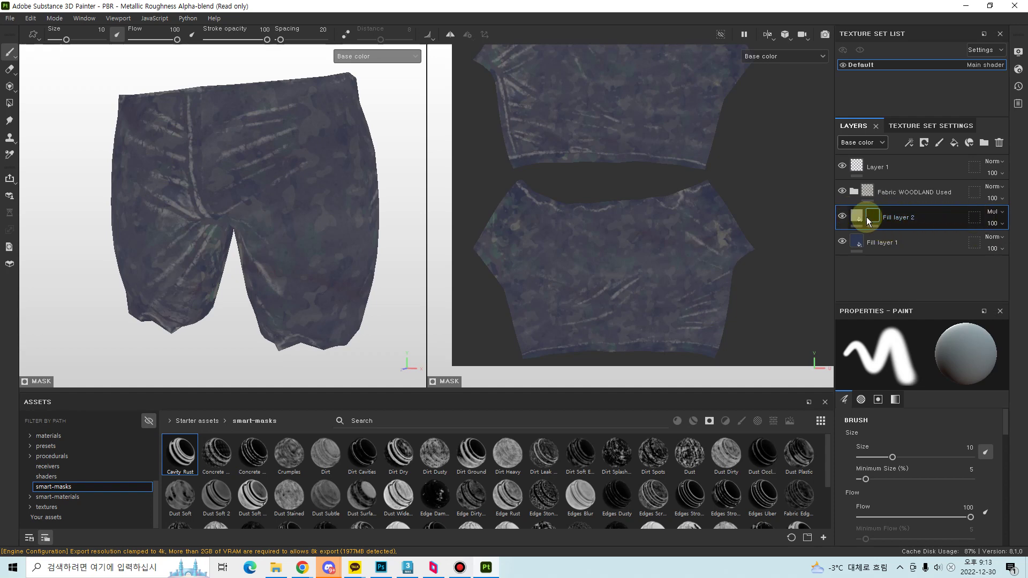
- Move Fill layer 2 above the Fabric WOODLAND Used folder and apply the Cavity Rust smart mask to it
left_click_drag(918, 217, 918, 179)
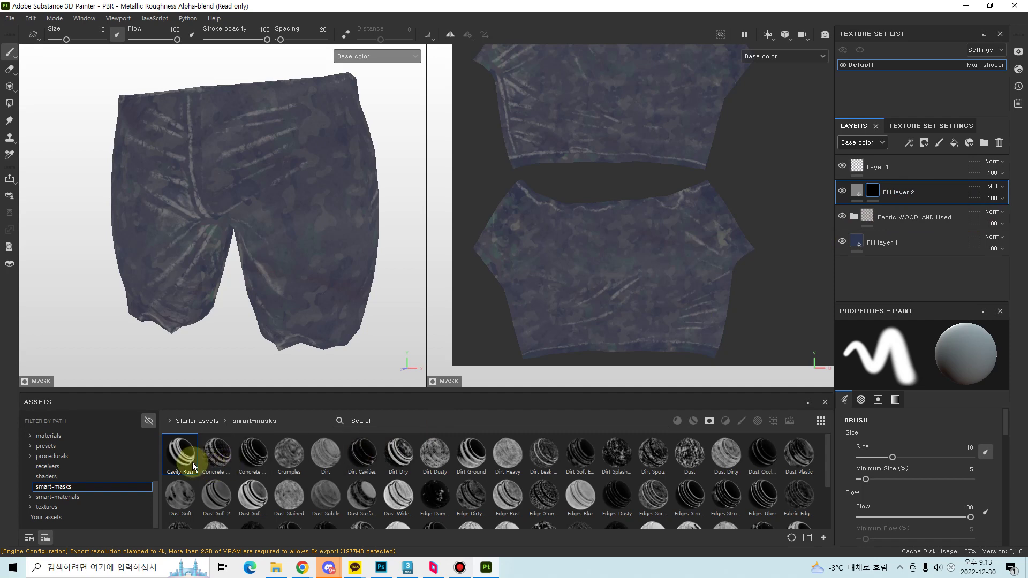
left_click_drag(184, 455, 878, 193)
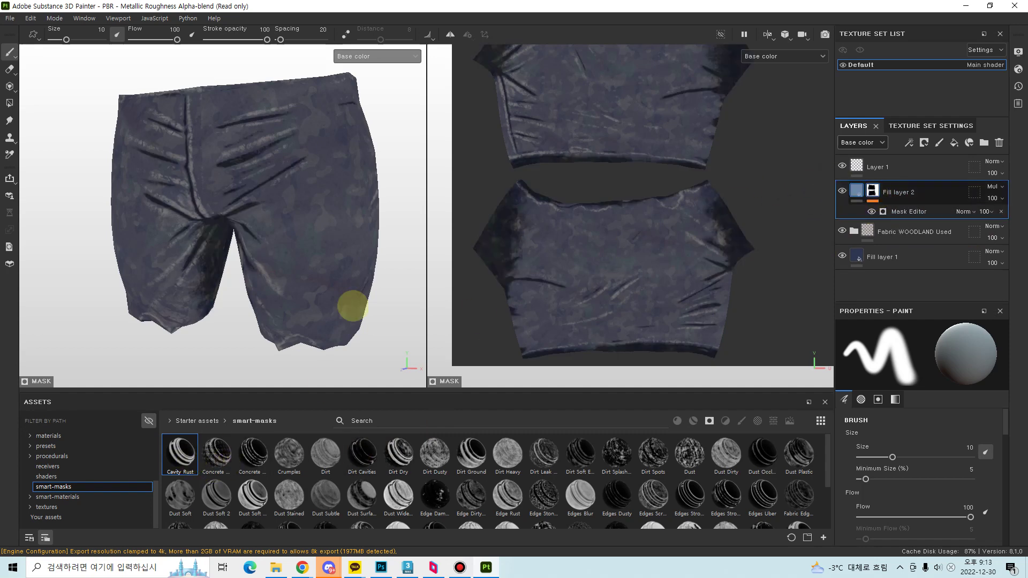
left_click_drag(321, 272, 407, 286, "alt")
scroll(295, 305, "up", 3)
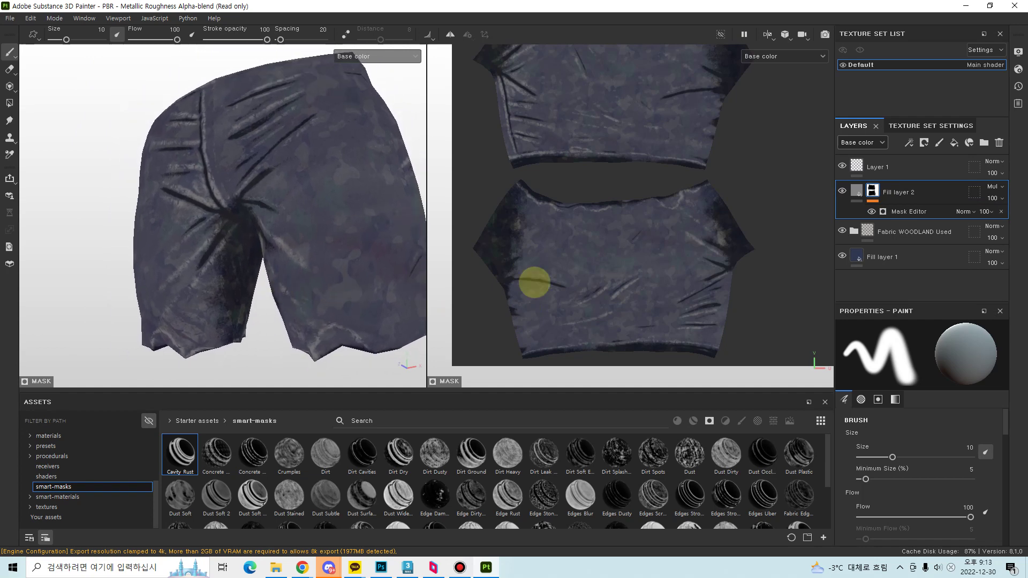
- Set the Mask Editor's Global Contrast to 0.06 and Global Balance to 0.91 on Fill layer 2's mask
left_click(909, 211)
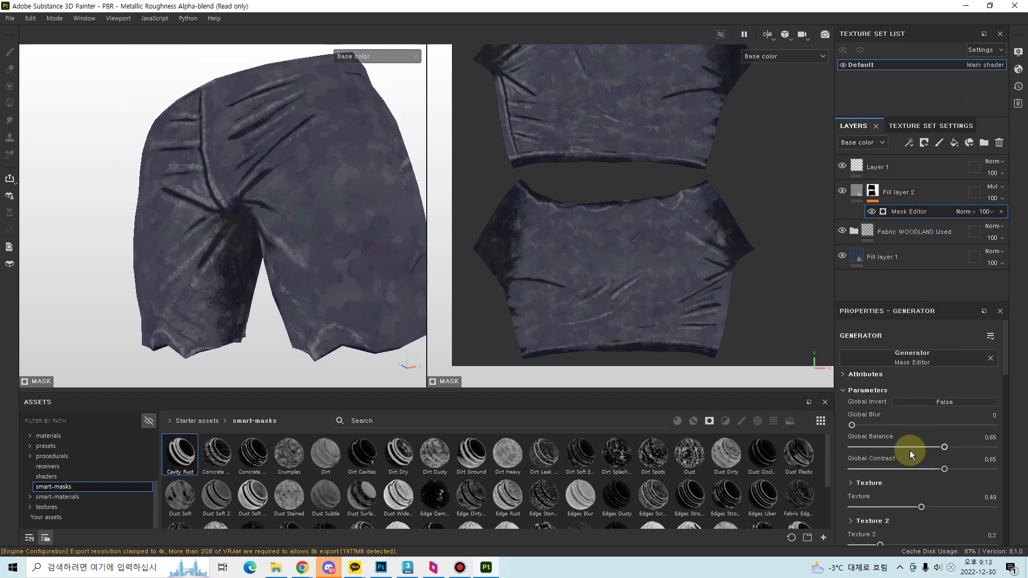
left_click(863, 470)
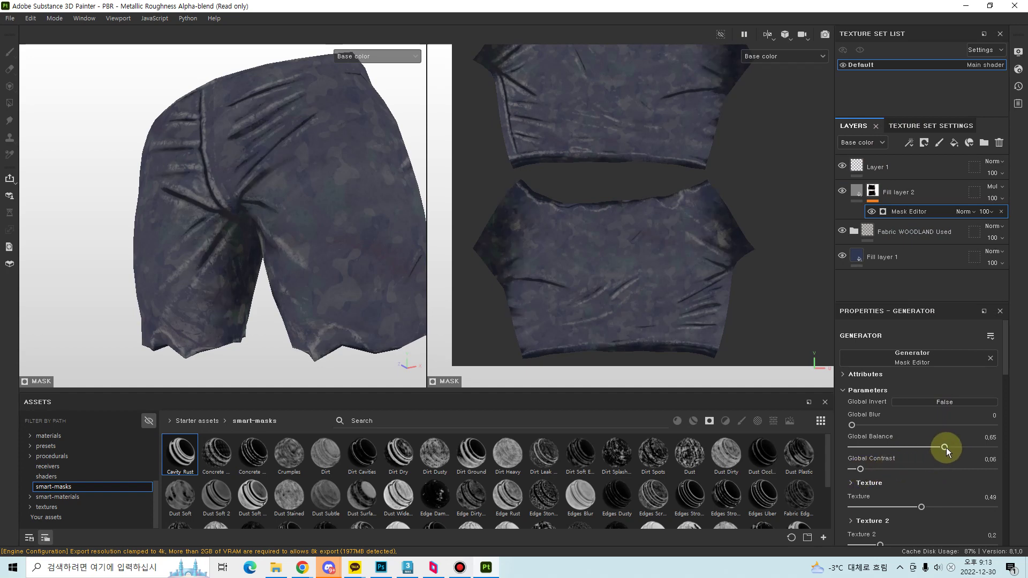
left_click(980, 447)
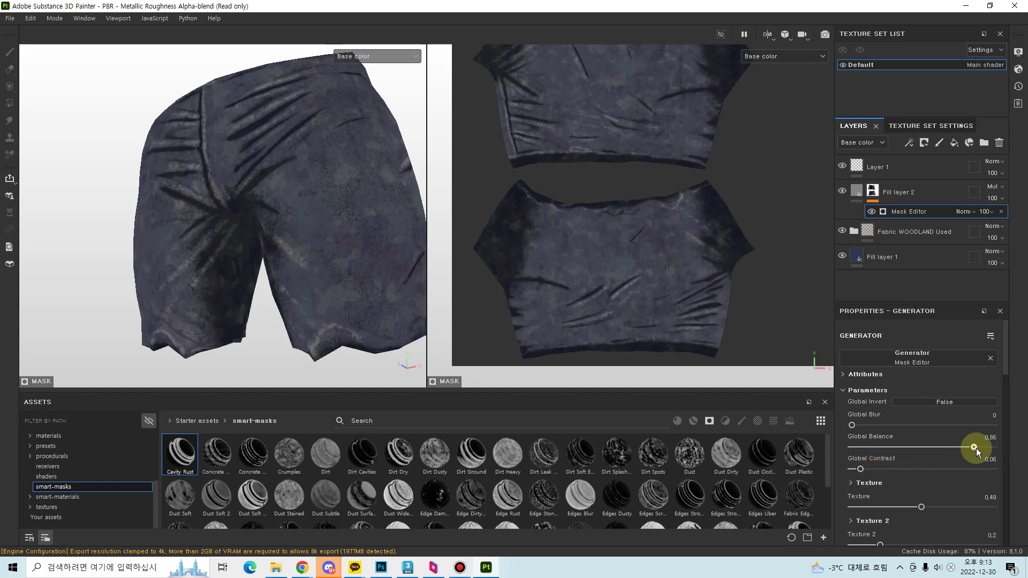
- Lower Fill layer 2's opacity to 54 and check the shading around the shorts
left_click(993, 198)
left_click_drag(994, 215, 1002, 219)
left_click_drag(319, 231, 394, 264, "alt")
scroll(321, 225, "down", 5)
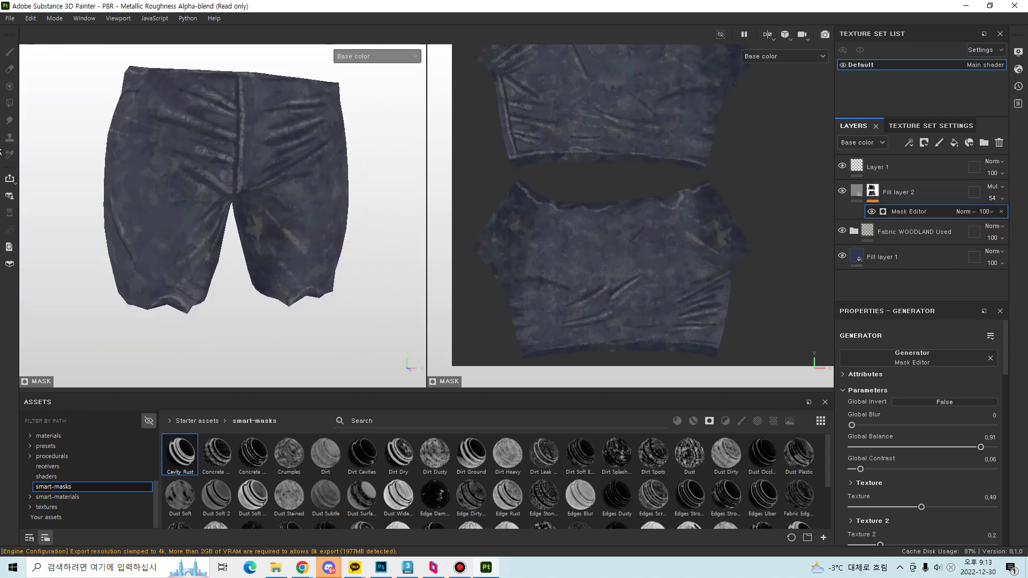
- Switch the viewport display from Base color to the full Material and inspect the lit shorts
left_click_drag(229, 189, 257, 197, "alt")
left_click(369, 56)
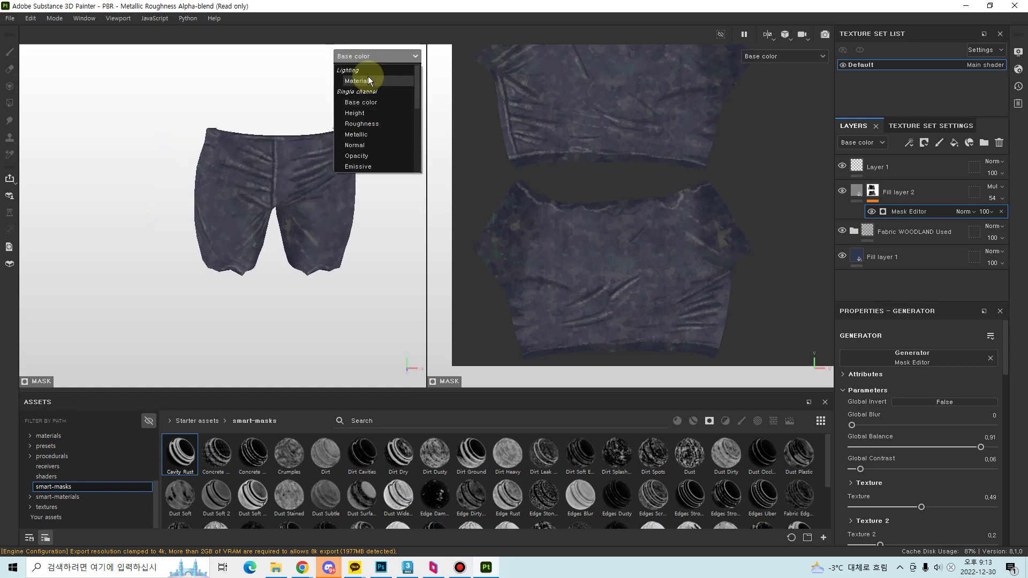
left_click(362, 69)
right_click_drag(341, 191, 334, 236, "alt")
left_click_drag(349, 237, 790, 264, "alt")
- Expand the Fabric WOODLAND Used folder and compare the shorts with and without the Used Edges layer
left_click(918, 257)
left_click(912, 232)
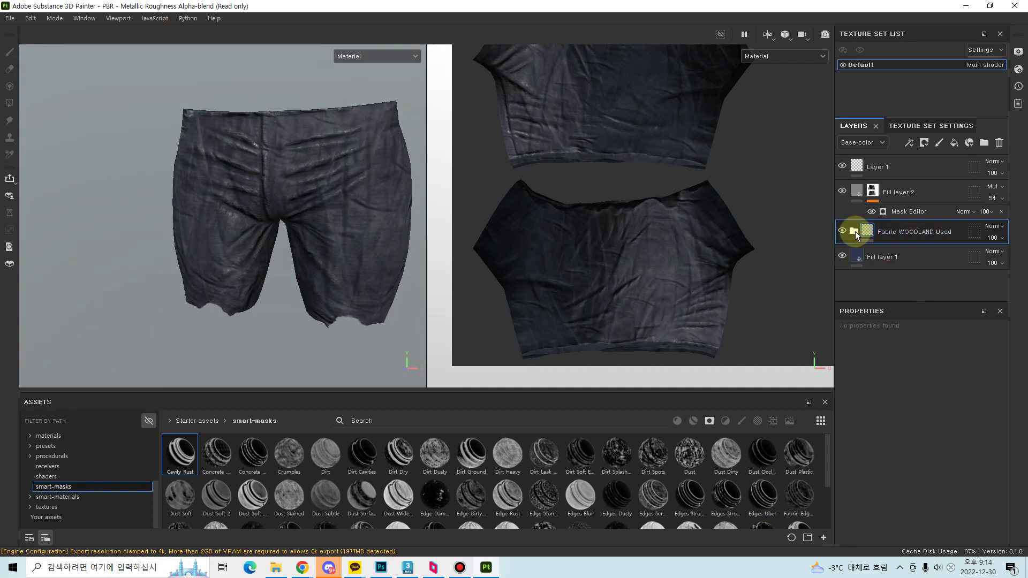
left_click(854, 231)
scroll(922, 286, "down", 3)
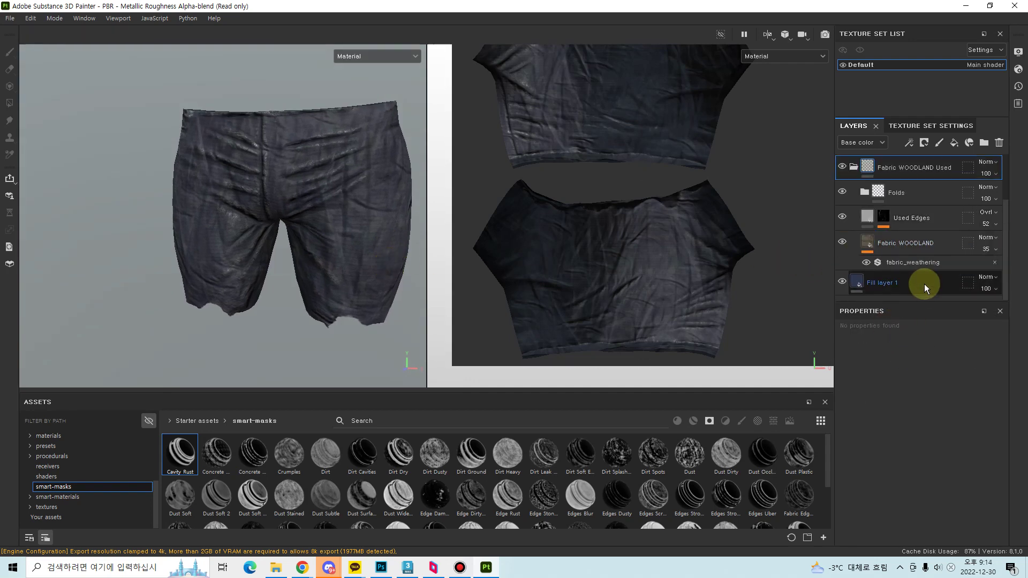
left_click(925, 284)
left_click(844, 217)
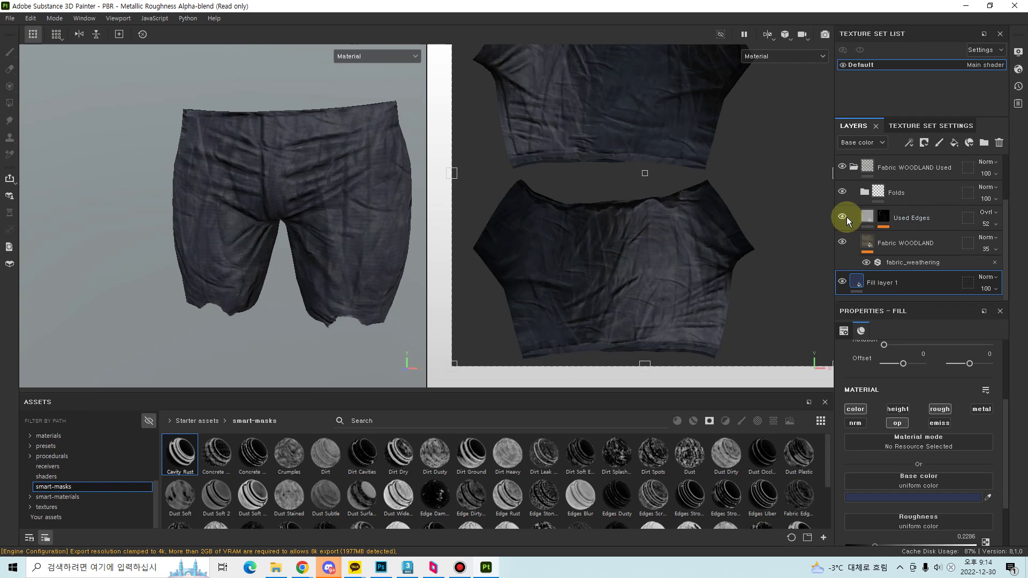
left_click_drag(276, 290, 356, 264, "alt")
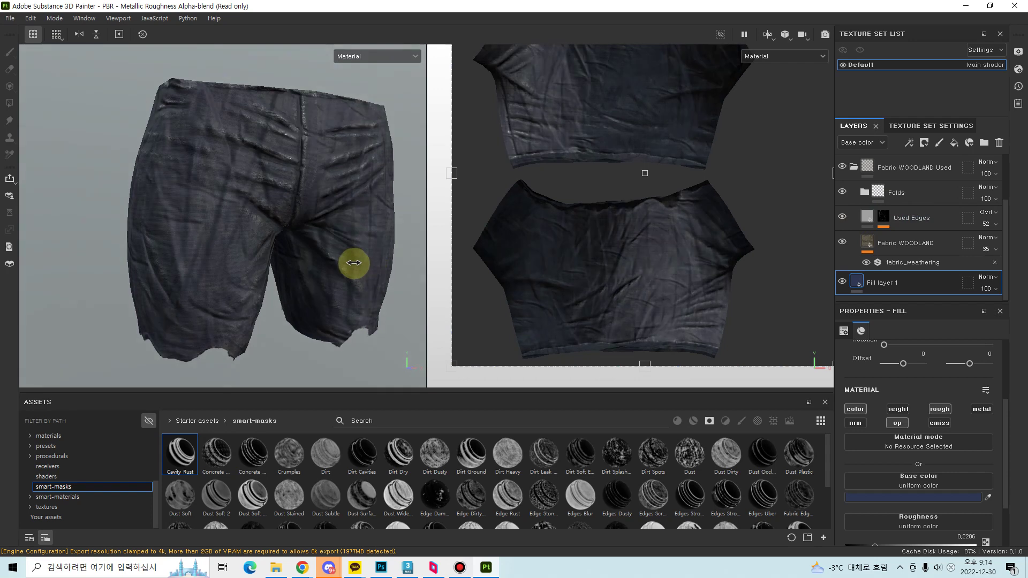
- Inspect the Used Edges settings and compare the shorts with and without Fill layer 2
left_click(870, 217)
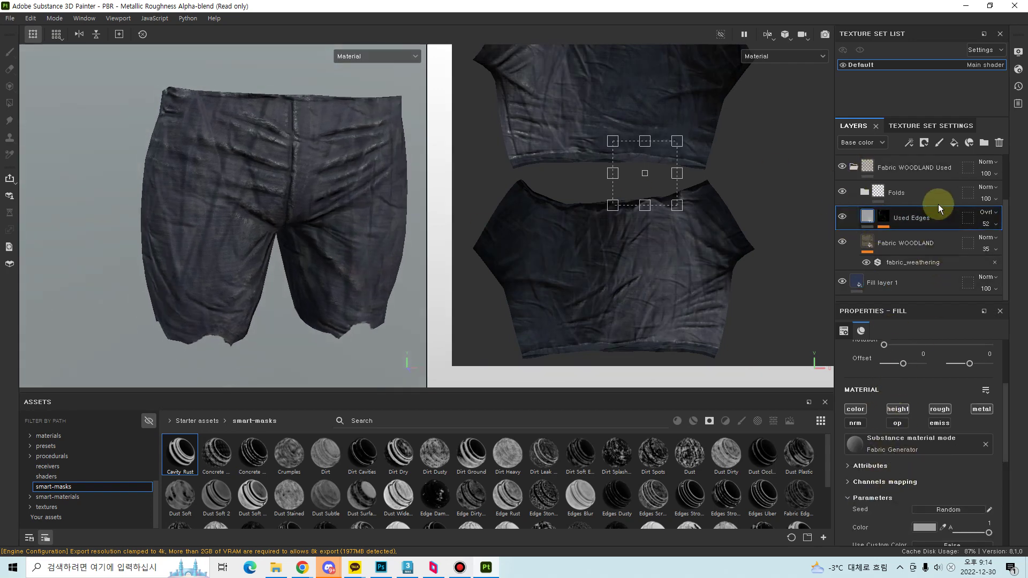
scroll(938, 207, "up", 3)
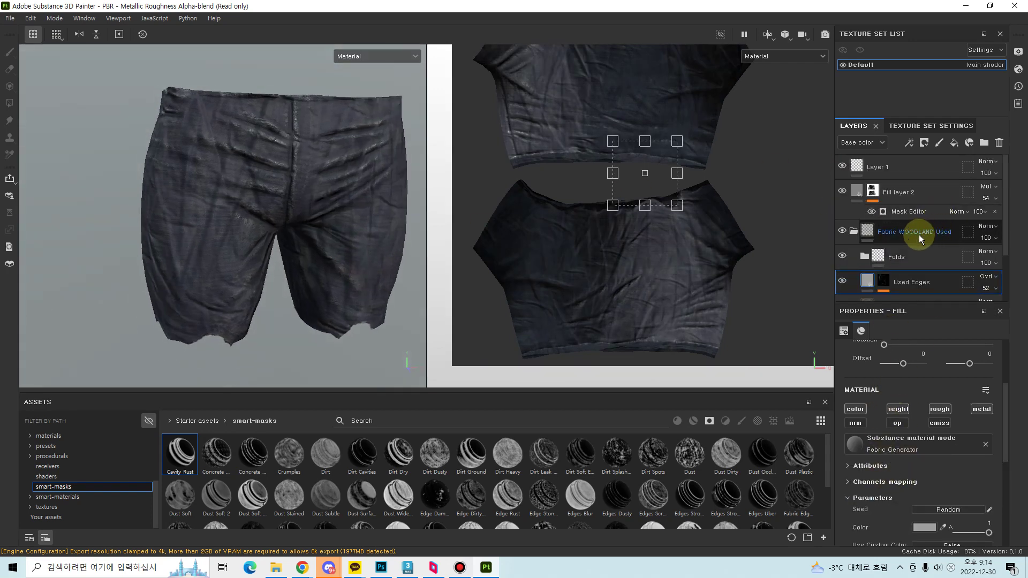
left_click(913, 196)
left_click(844, 189)
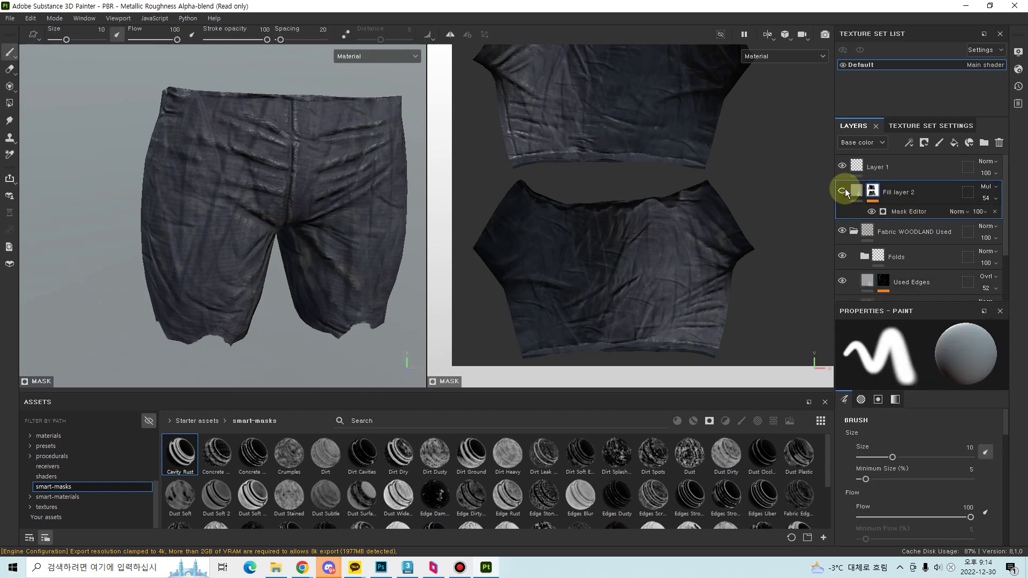
scroll(932, 239, "down", 3)
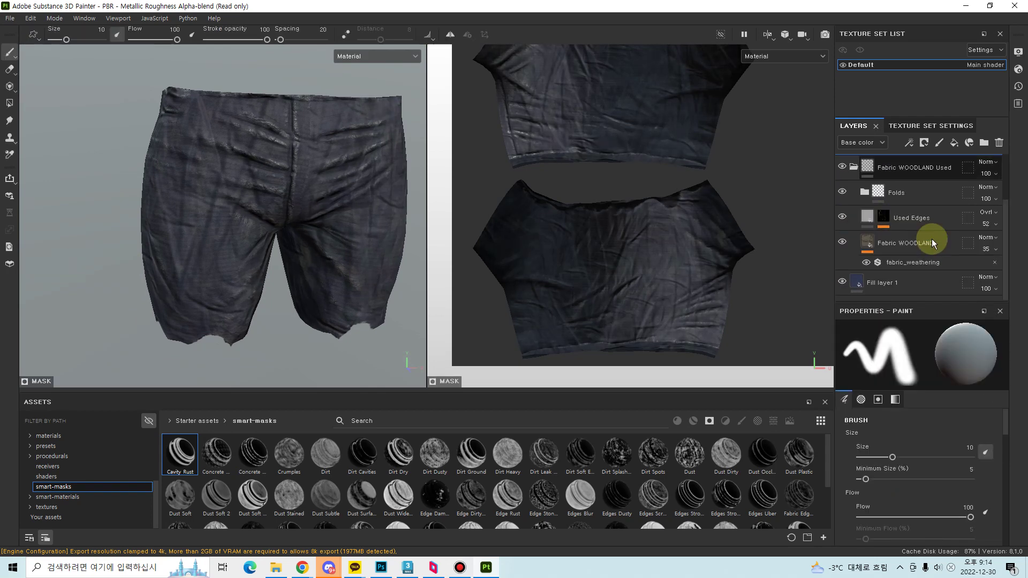
- Change Fill layer 1's base color to a very dark navy and inspect the shorts from several angles
left_click(905, 282)
scroll(934, 503, "down", 2)
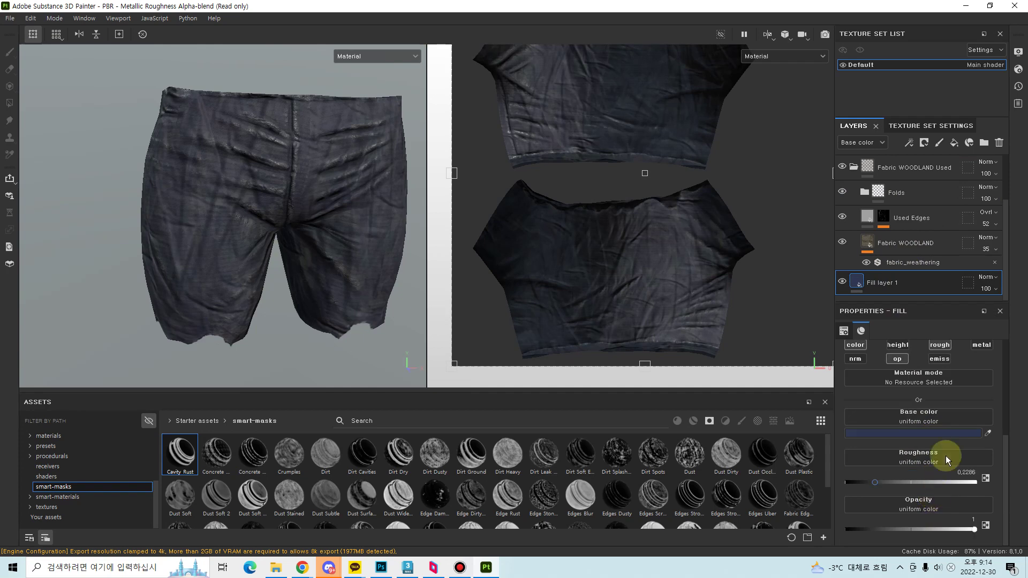
left_click(945, 431)
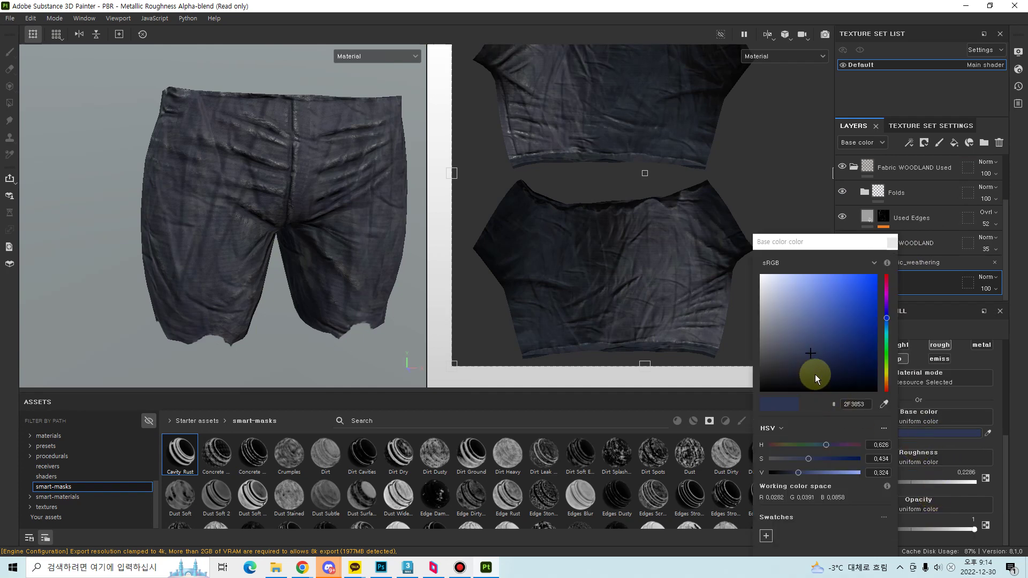
left_click_drag(815, 374, 853, 362)
left_click(892, 242)
right_click_drag(331, 305, 554, 247, "alt")
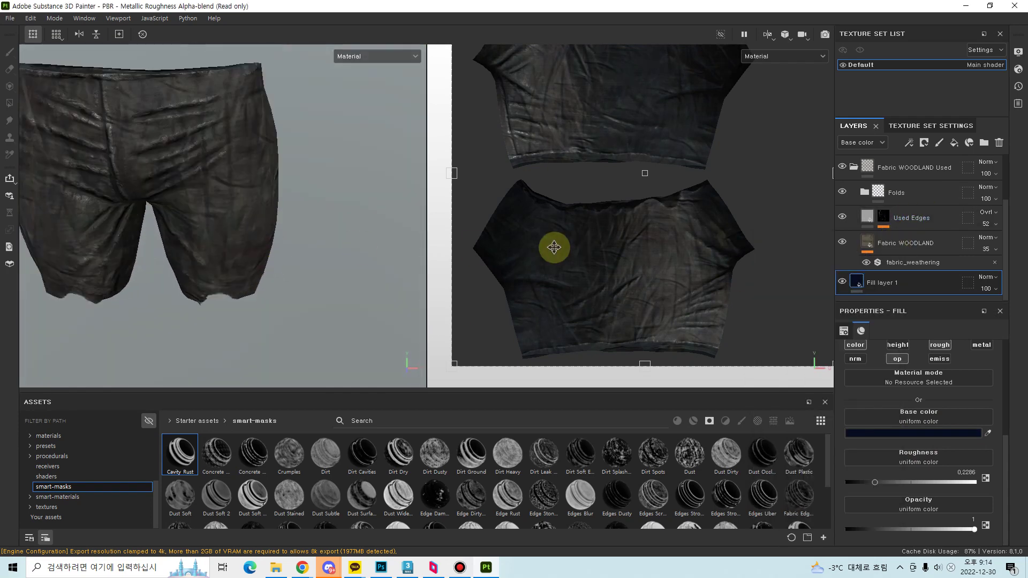
left_click_drag(375, 225, 364, 300, "alt")
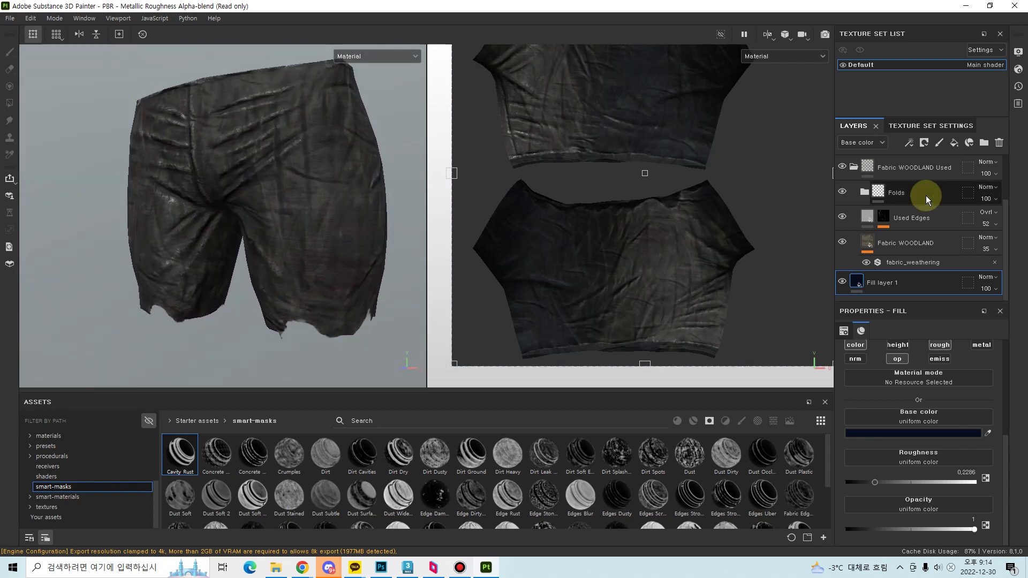
- Collapse the Fabric WOODLAND Used folder and rename Layer 1 as Teared
scroll(926, 195, "up", 3)
left_click(854, 230)
left_click(857, 167)
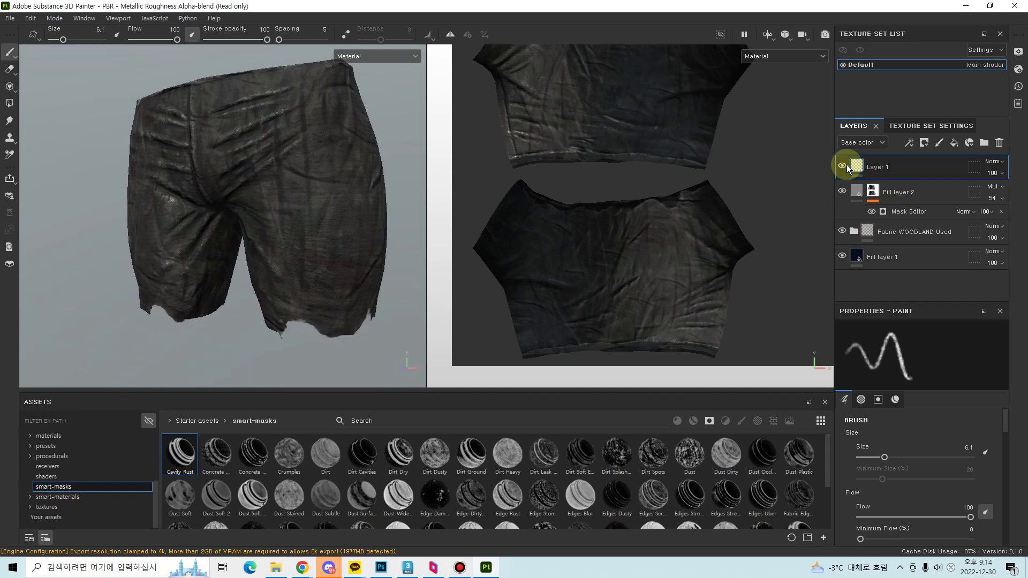
double_click(881, 167)
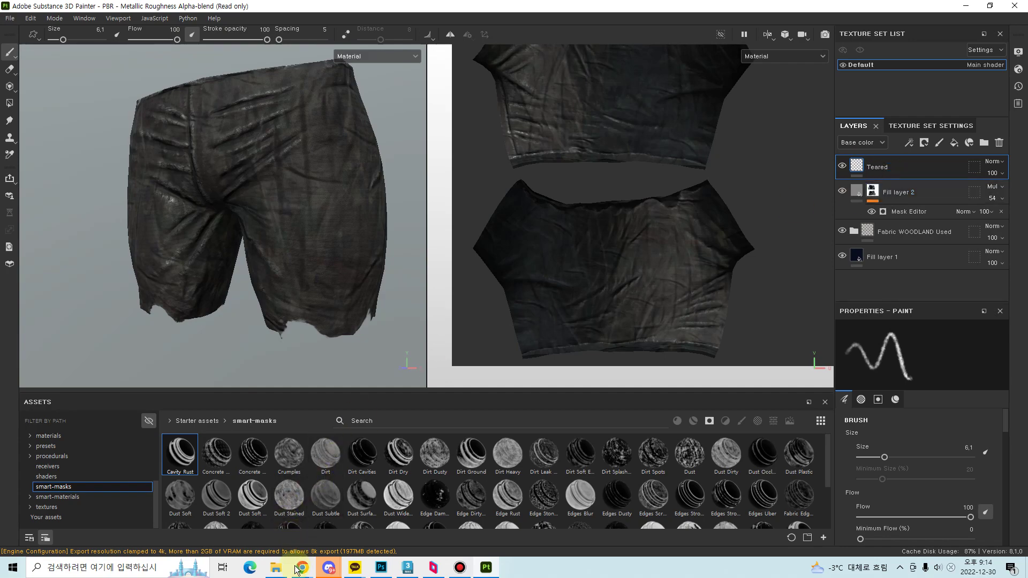
- Switch to Chrome, open Google Translate and translate 찟다 into English using automatic source-language detection
mouse_move(302, 567)
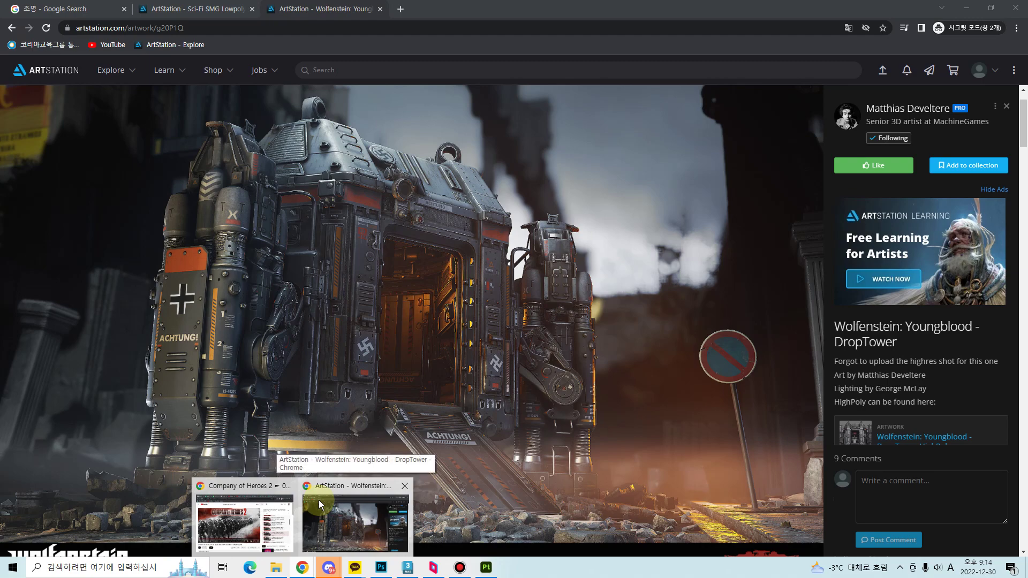
left_click(320, 504)
left_click(75, 8)
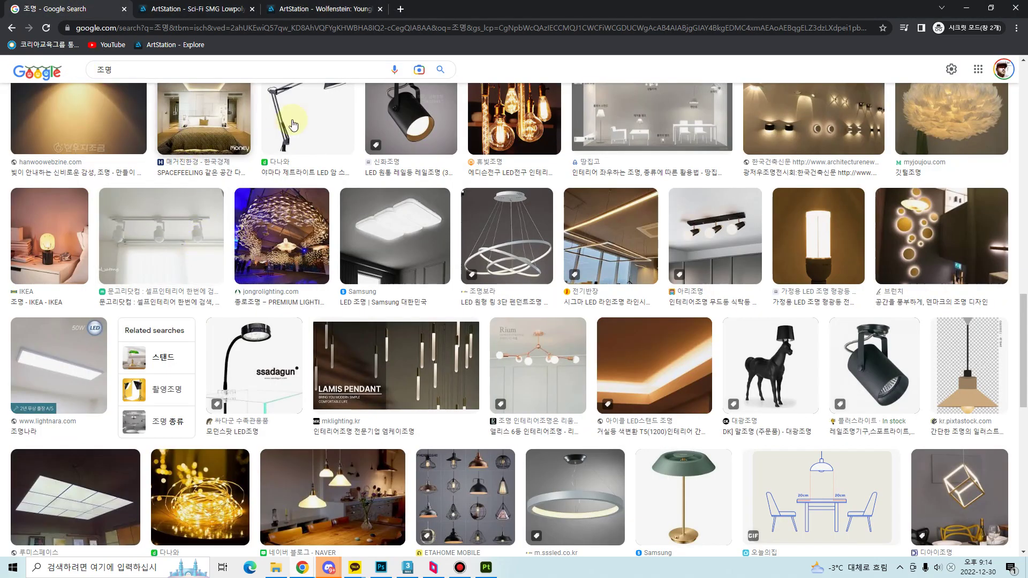
left_click(978, 69)
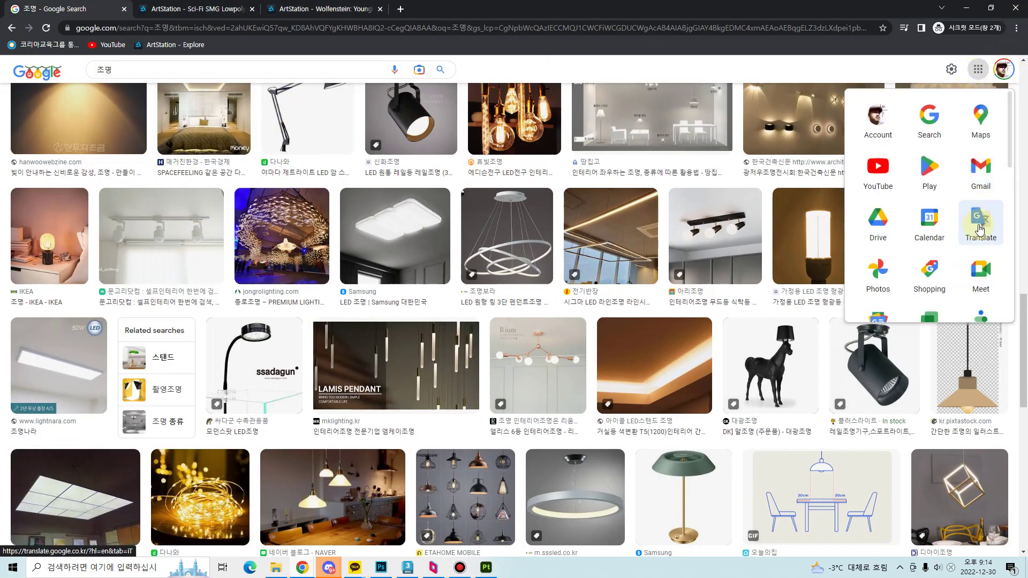
left_click(981, 222)
left_click(217, 142)
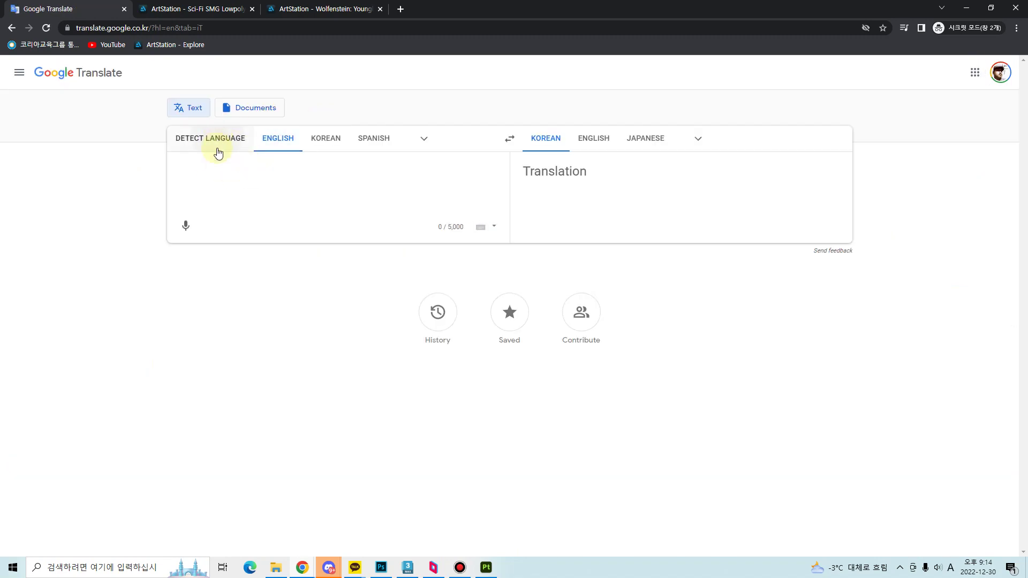
left_click(594, 140)
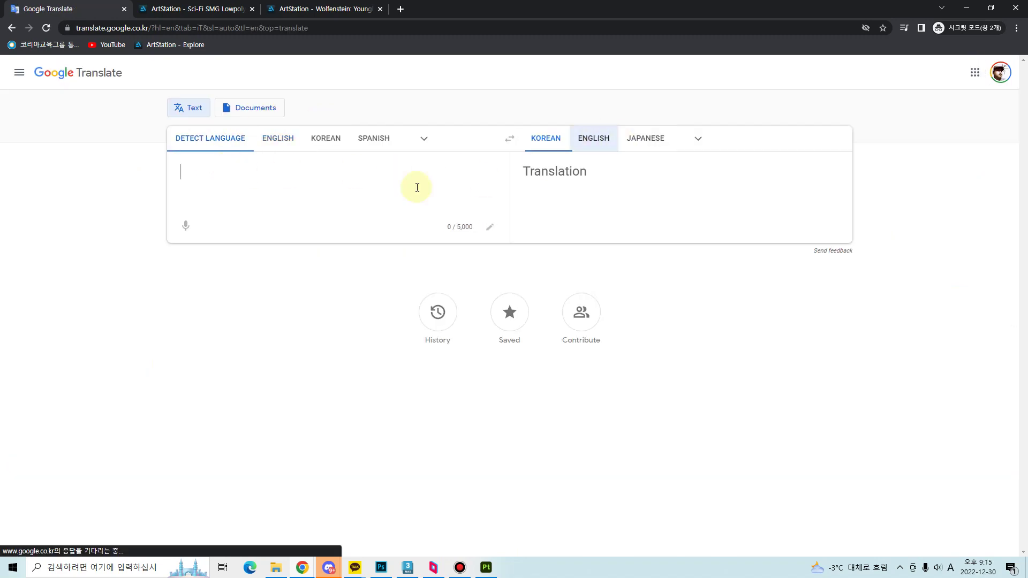
key("BackSpace")
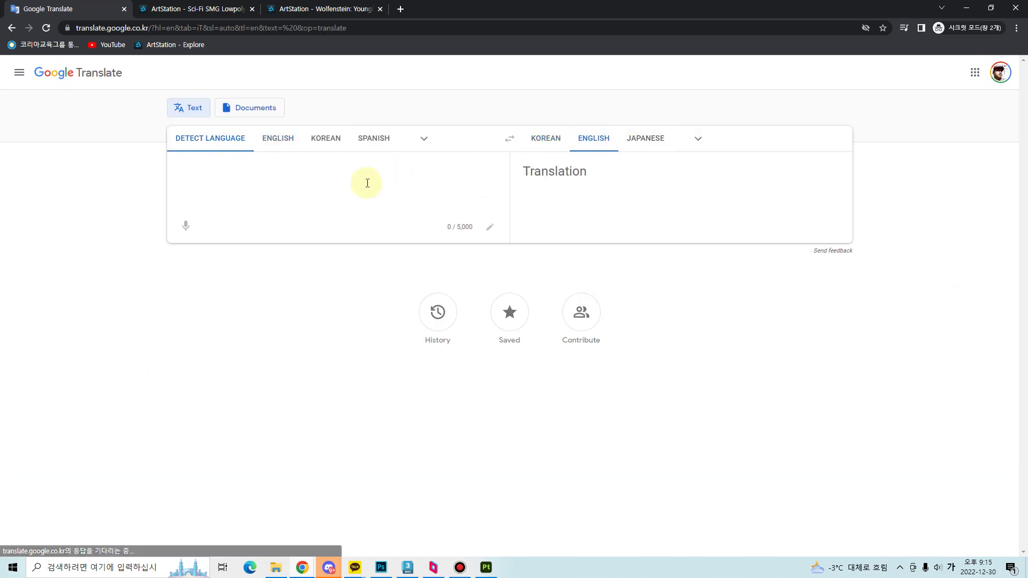
type("찟다")
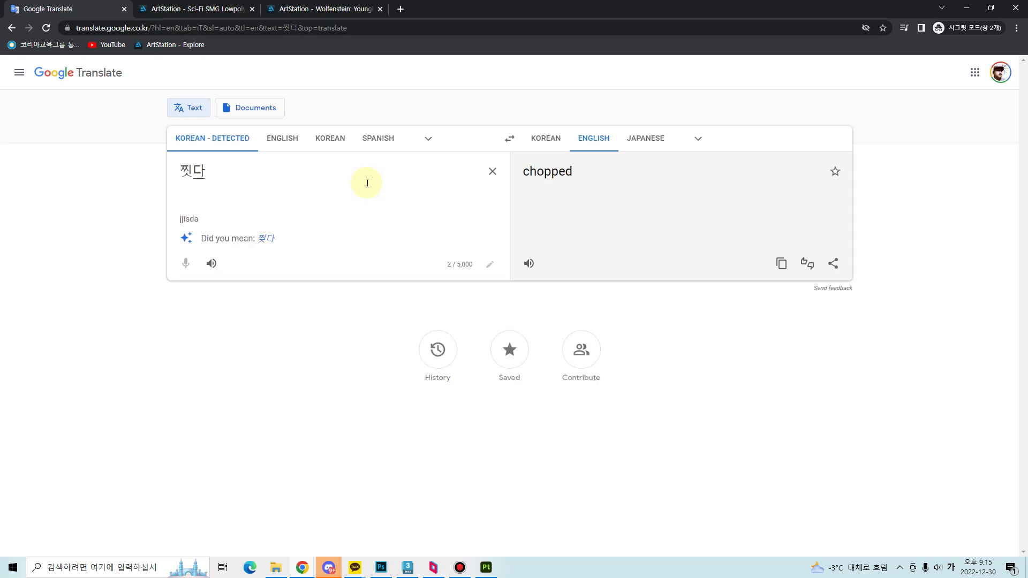
- Replace the source text with "teared", translate it into Korean, and return to Substance 3D Painter
key("BackSpace")
key("BackSpace")
key("Hangul")
type("teared")
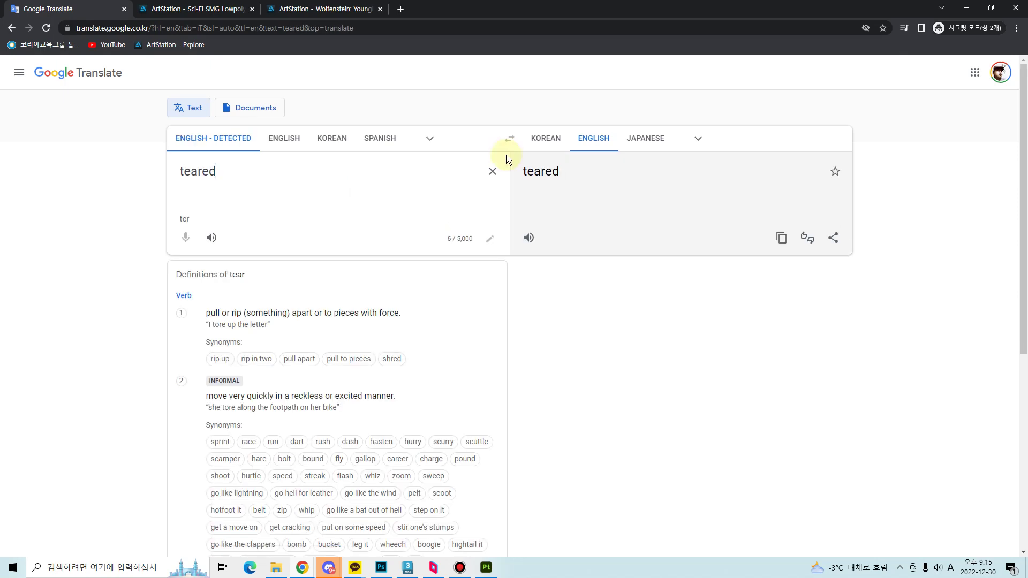
left_click(545, 139)
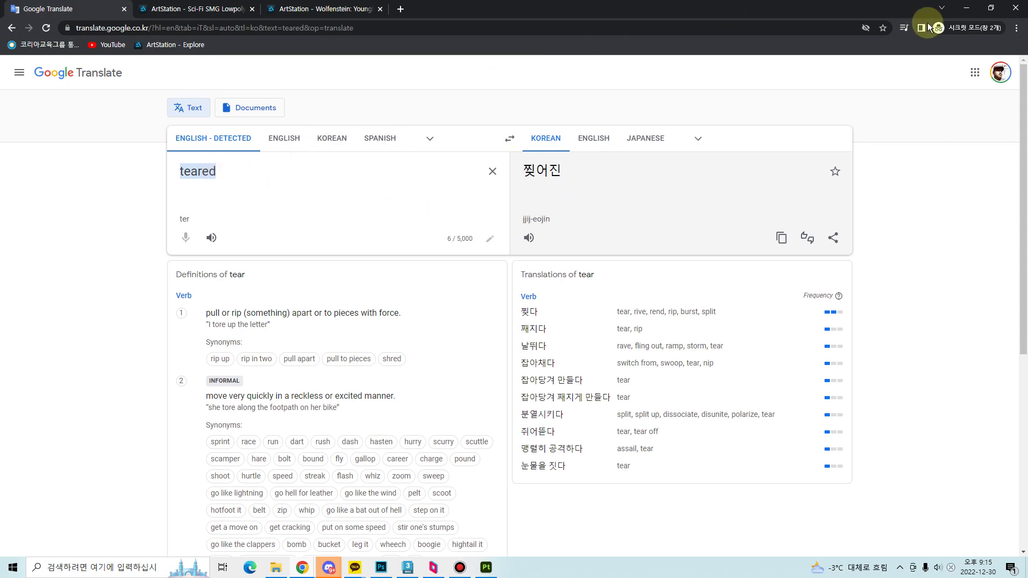
left_click(966, 7)
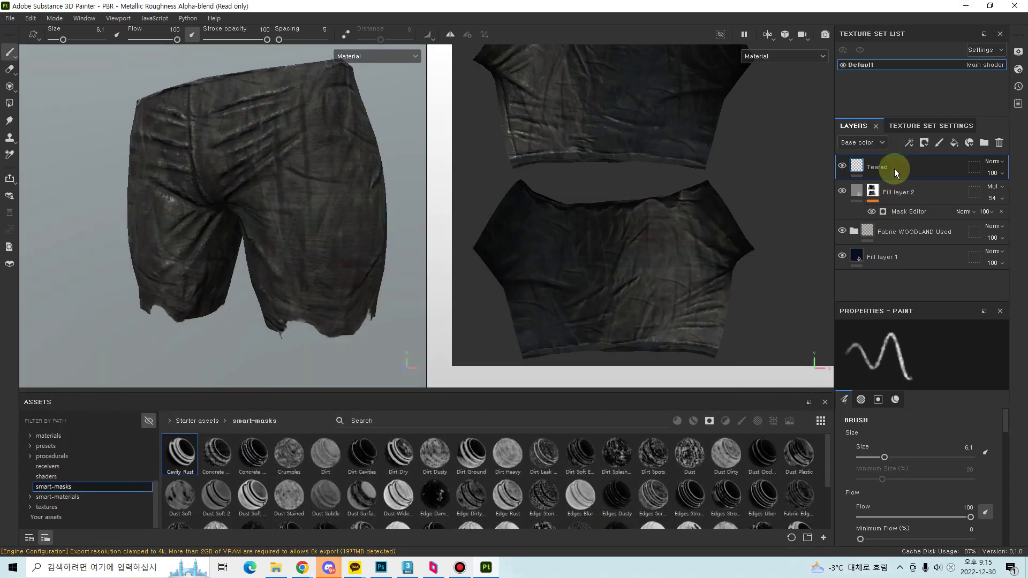
- Render a front view of the shorts in Iray and look through the main shader's settings
mouse_move(320, 211)
left_mouse_down("alt")
mouse_move(386, 200)
mouse_move(324, 190)
mouse_move(328, 301)
mouse_move(278, 351)
mouse_move(332, 303)
mouse_move(326, 257)
mouse_move(341, 269)
mouse_move(317, 278)
mouse_move(335, 299)
mouse_move(324, 276)
mouse_move(368, 286)
left_mouse_up("alt")
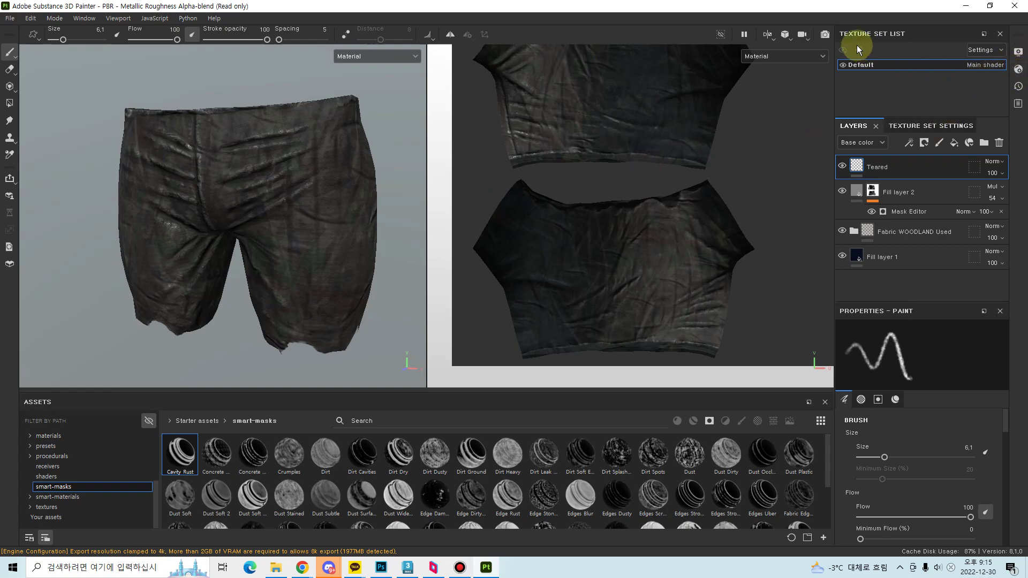
left_click(825, 34)
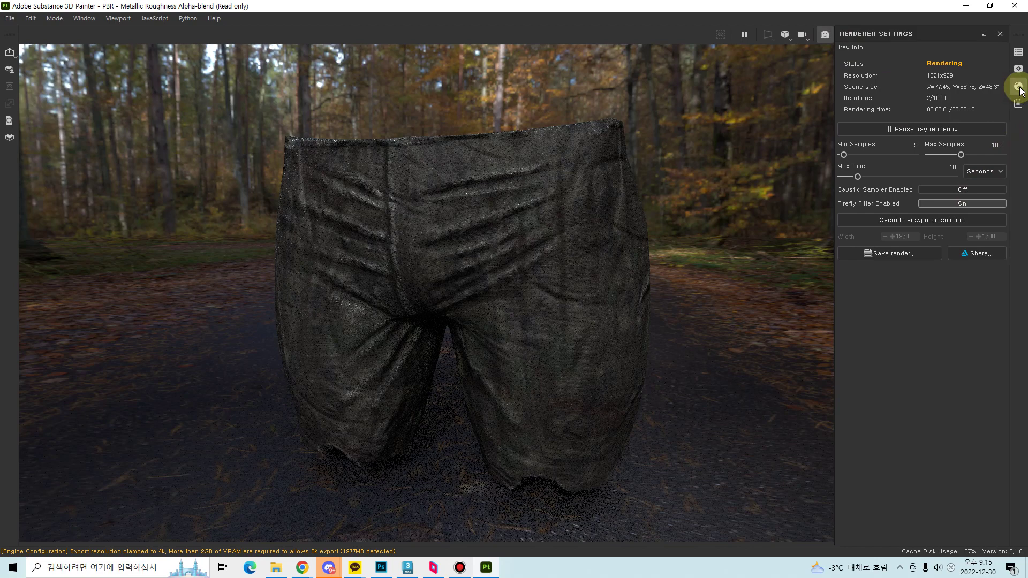
left_click(1018, 86)
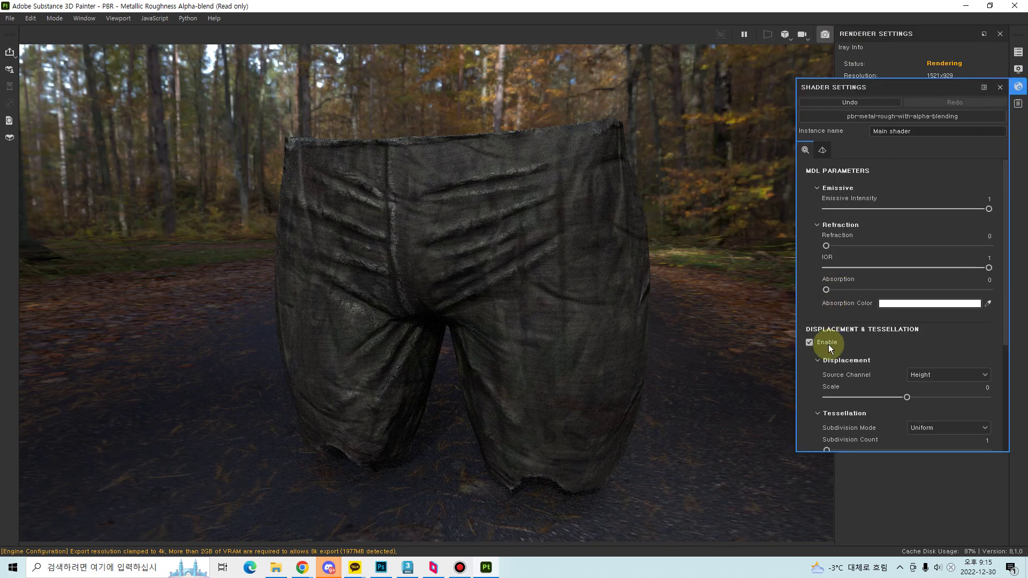
scroll(917, 335, "down", 3)
scroll(901, 330, "up", 3)
- Enable the dome's Clear color in the display settings to replace the Autumn Forest backdrop with plain grey
left_click(1019, 68)
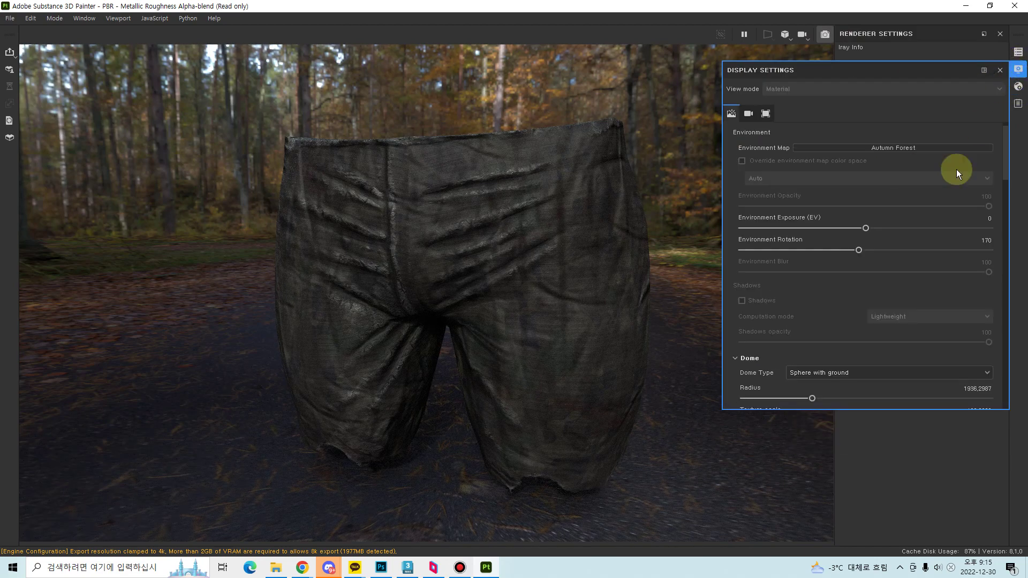
scroll(821, 330, "down", 3)
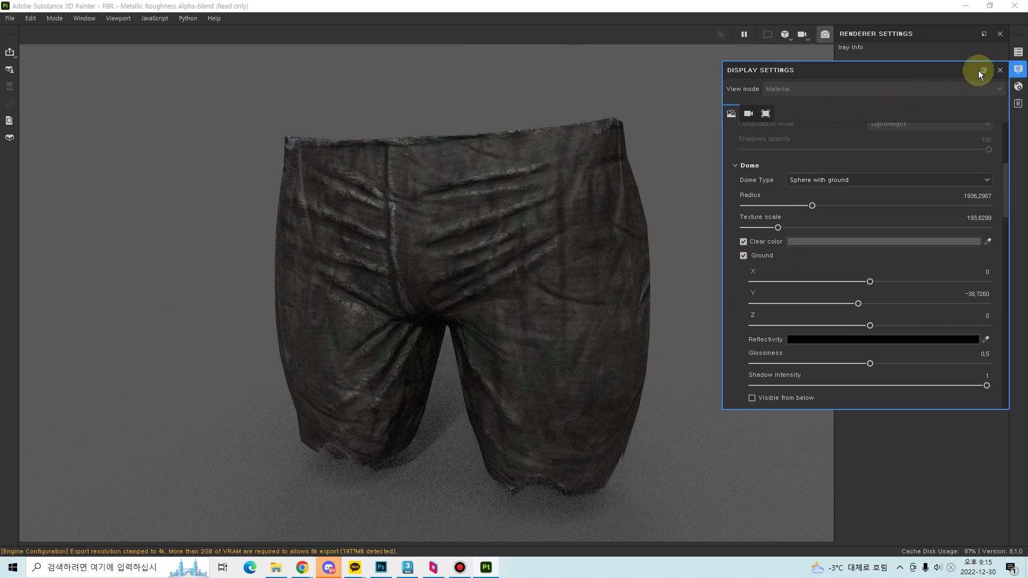
left_click(999, 70)
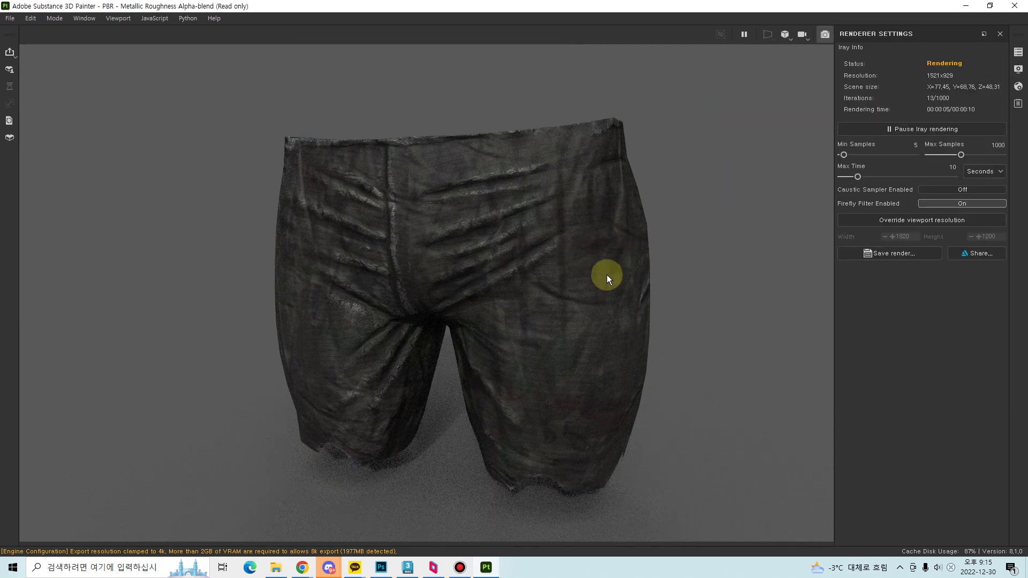